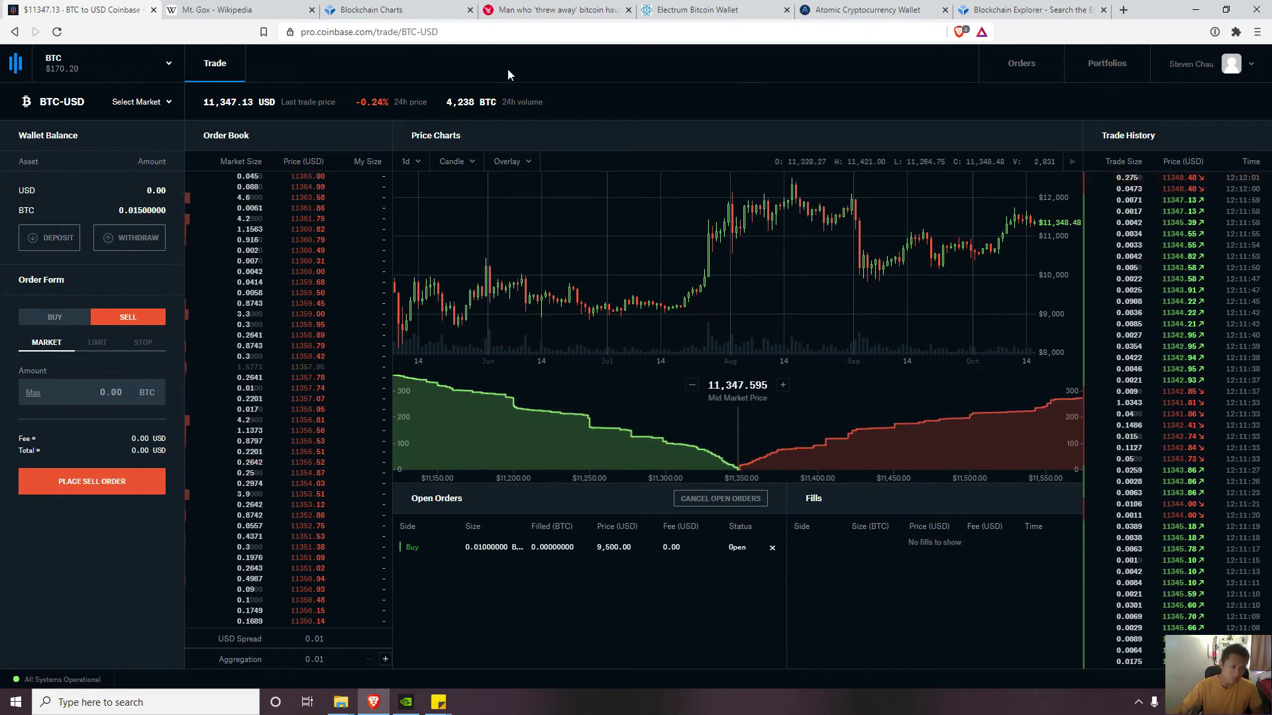
Switch to the Mt. Gox Wikipedia article tab.
key("ctrl+Tab")
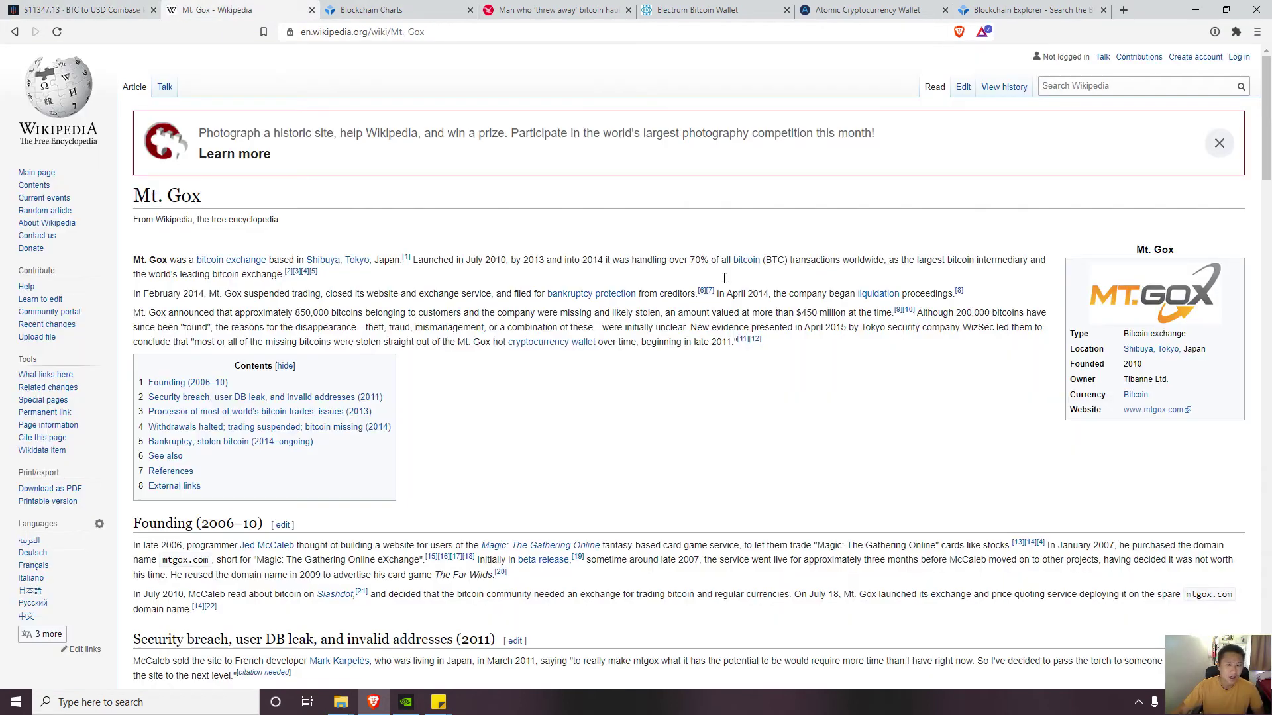
scroll(727, 199, "down", 2)
scroll(835, 298, "up", 2)
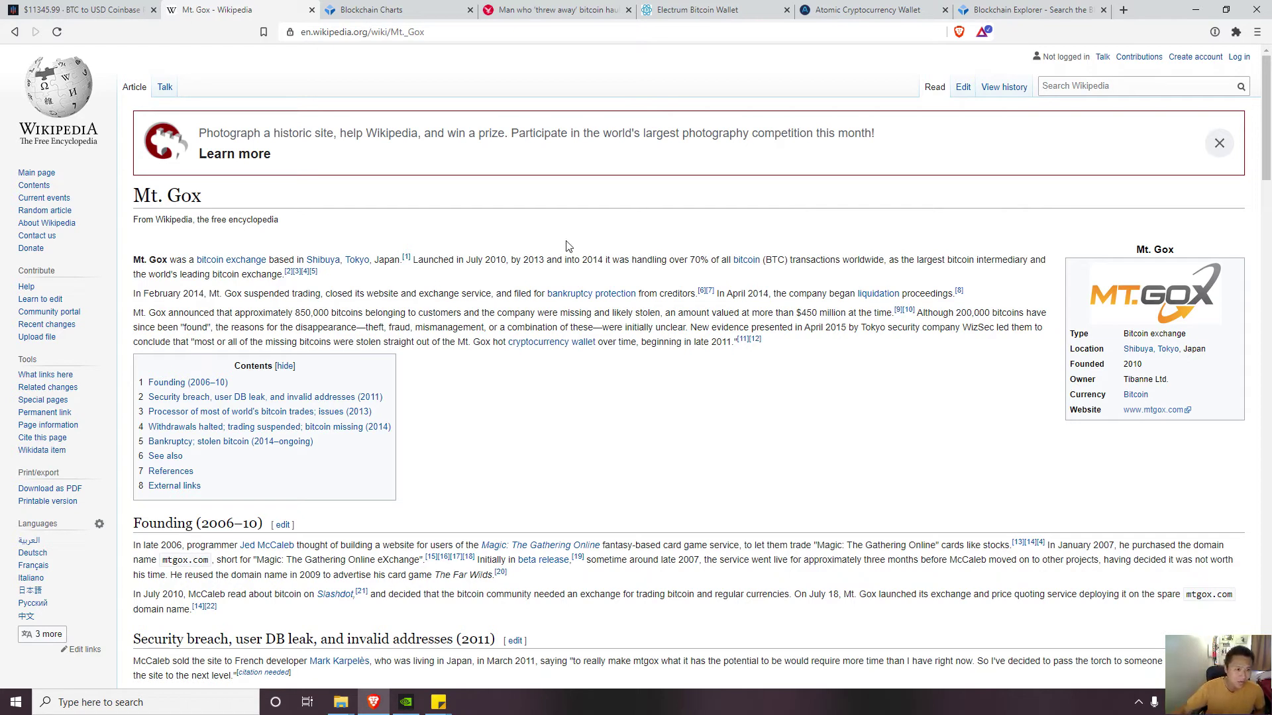
Highlight the '$450 million' figure in the article intro, then go back to the Coinbase Pro tab.
left_click_drag(300, 327, 349, 315)
left_click(376, 315)
left_click_drag(787, 314, 836, 312)
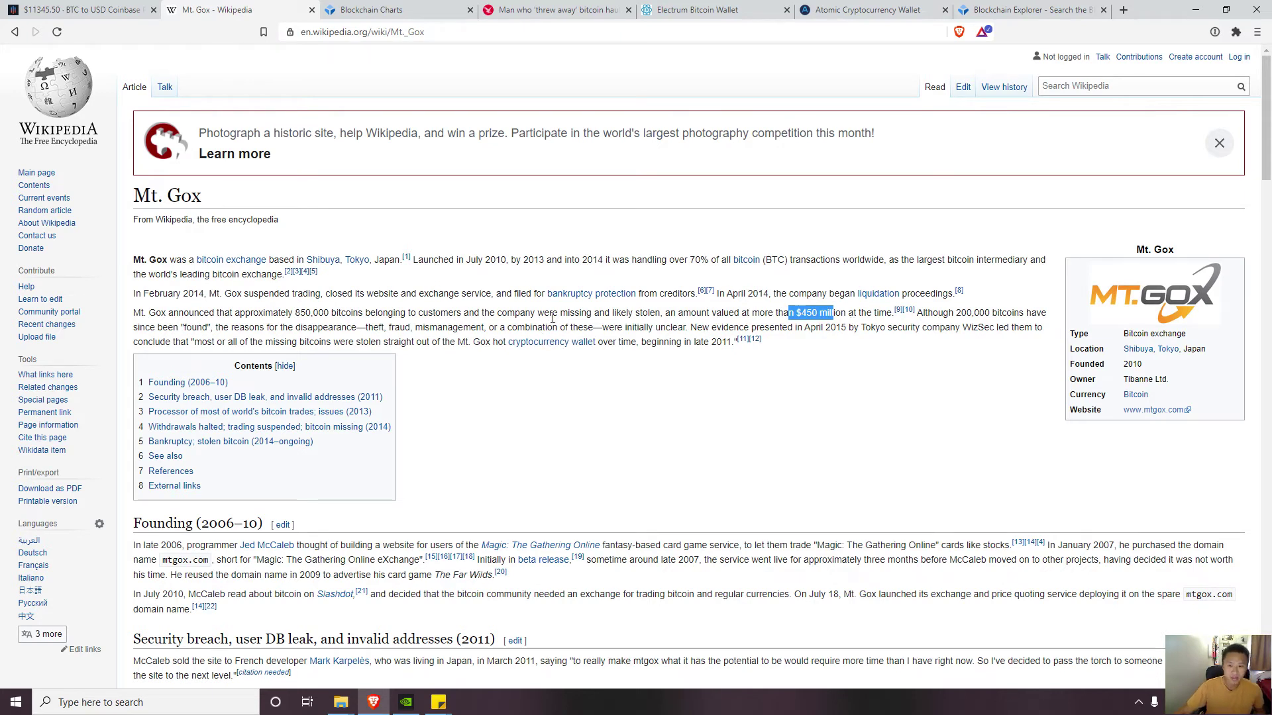
mouse_move(583, 294)
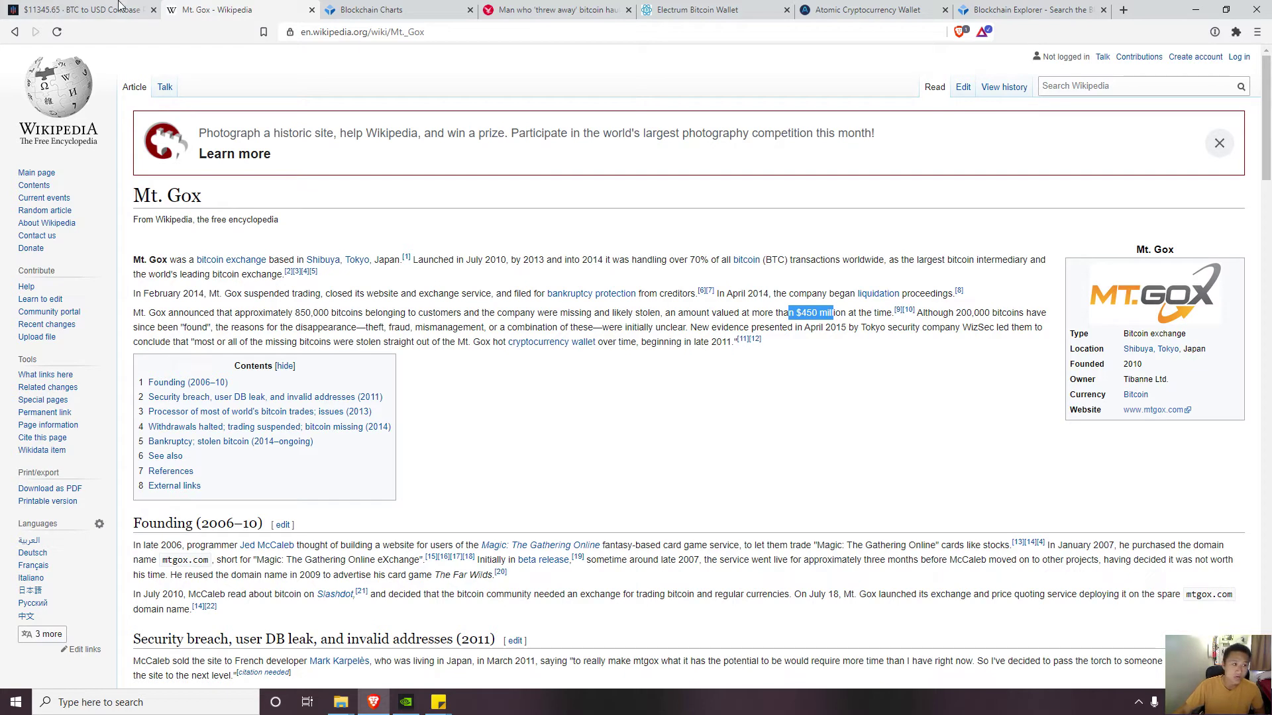
left_click(78, 6)
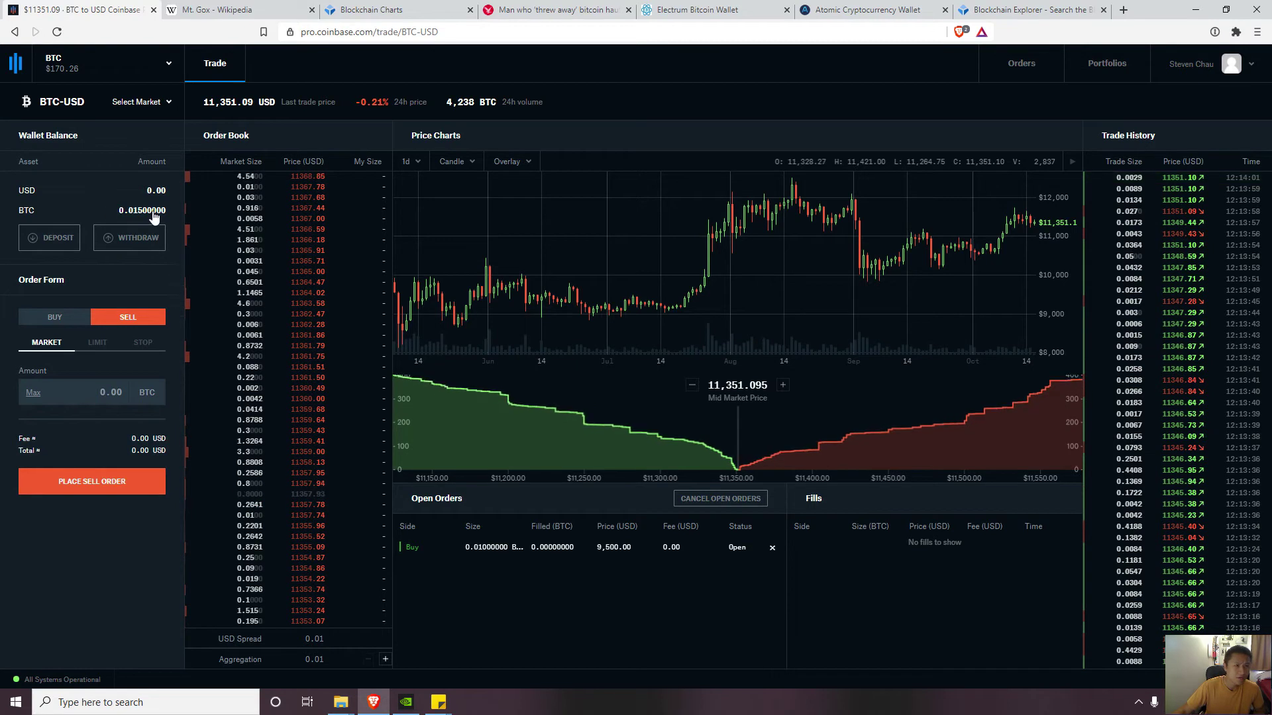
Open the price chart's Candle chart-type dropdown and close it without changes.
left_click(451, 161)
left_click(501, 124)
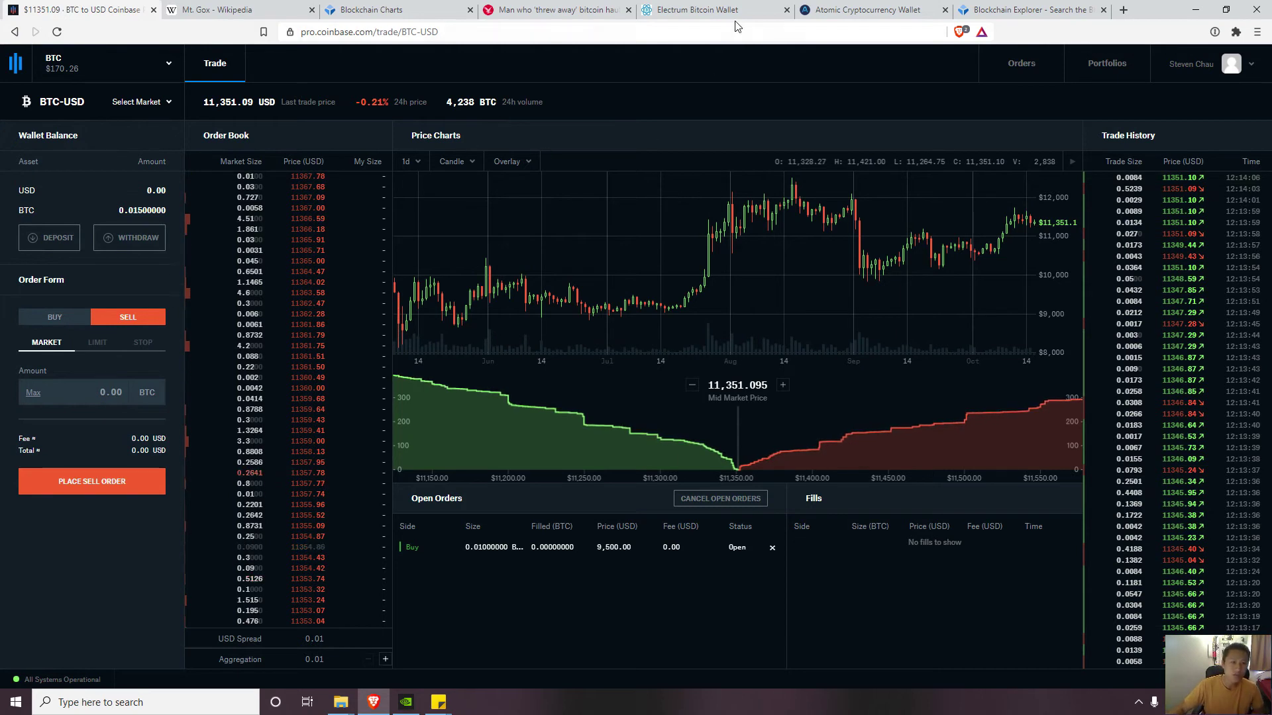
Check the Electrum and Atomic Wallet sites, then open electrum.org's Download page.
left_click(703, 10)
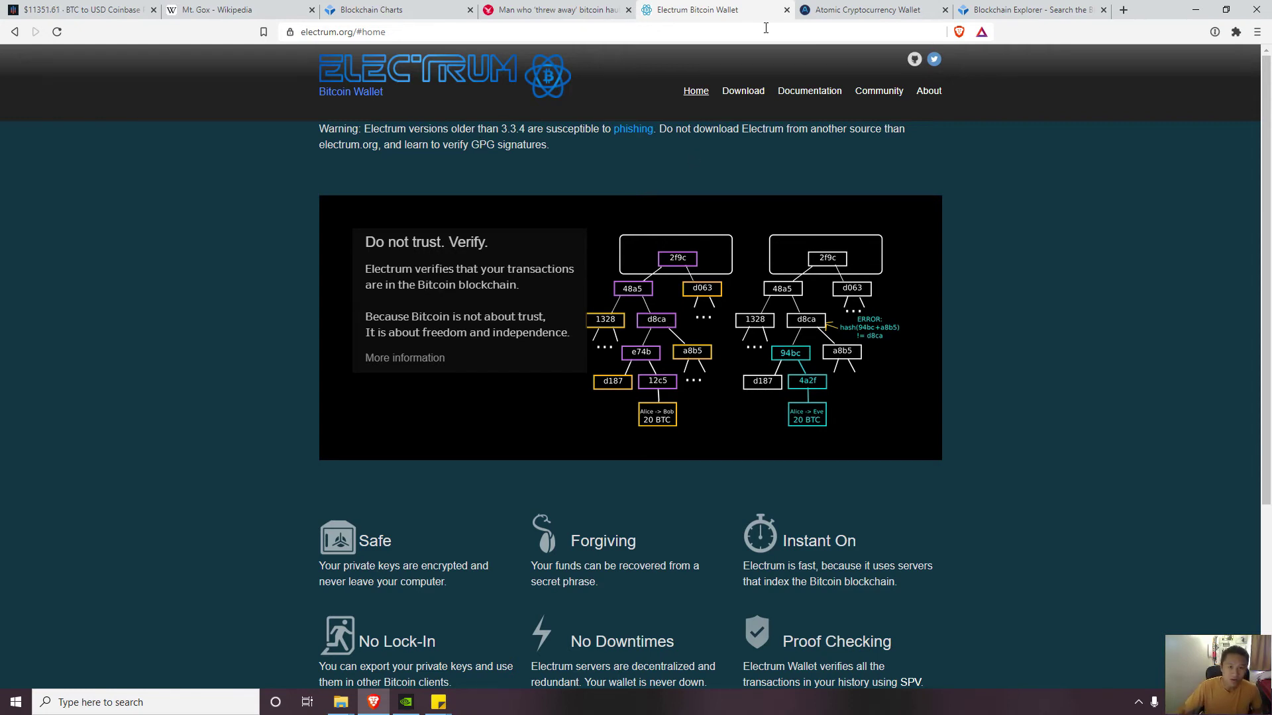
left_click(838, 12)
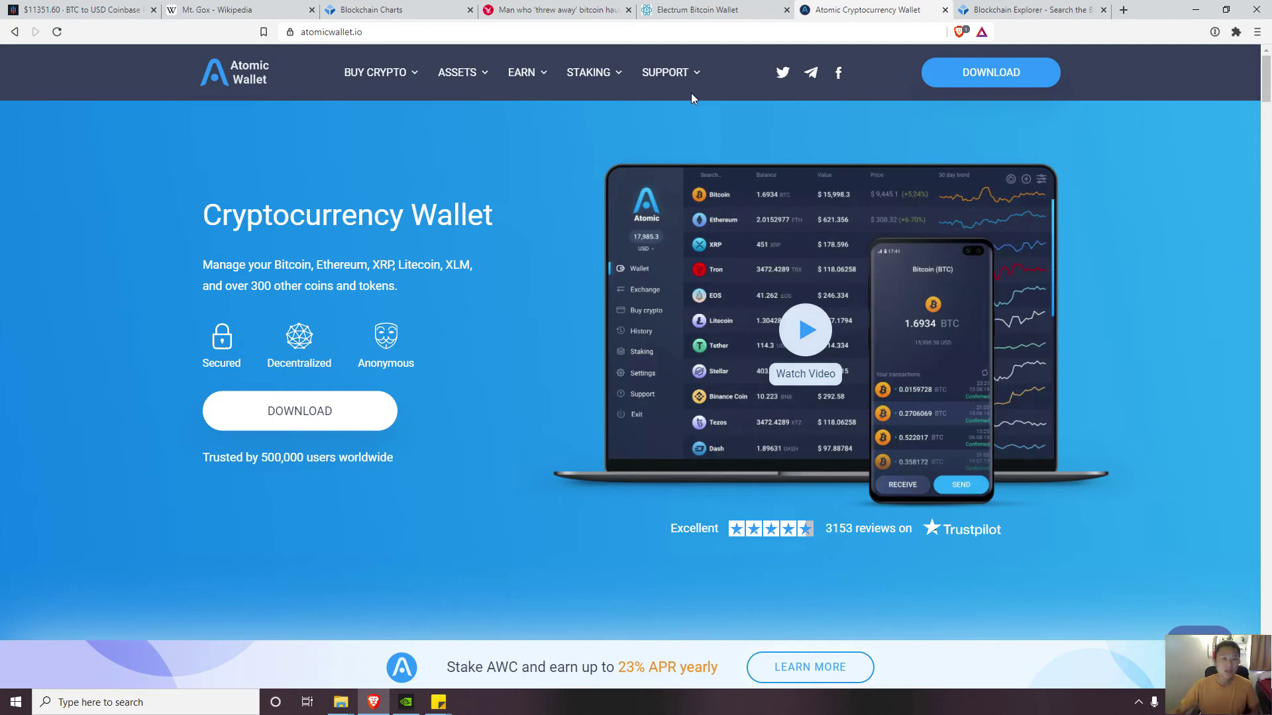
left_click(726, 10)
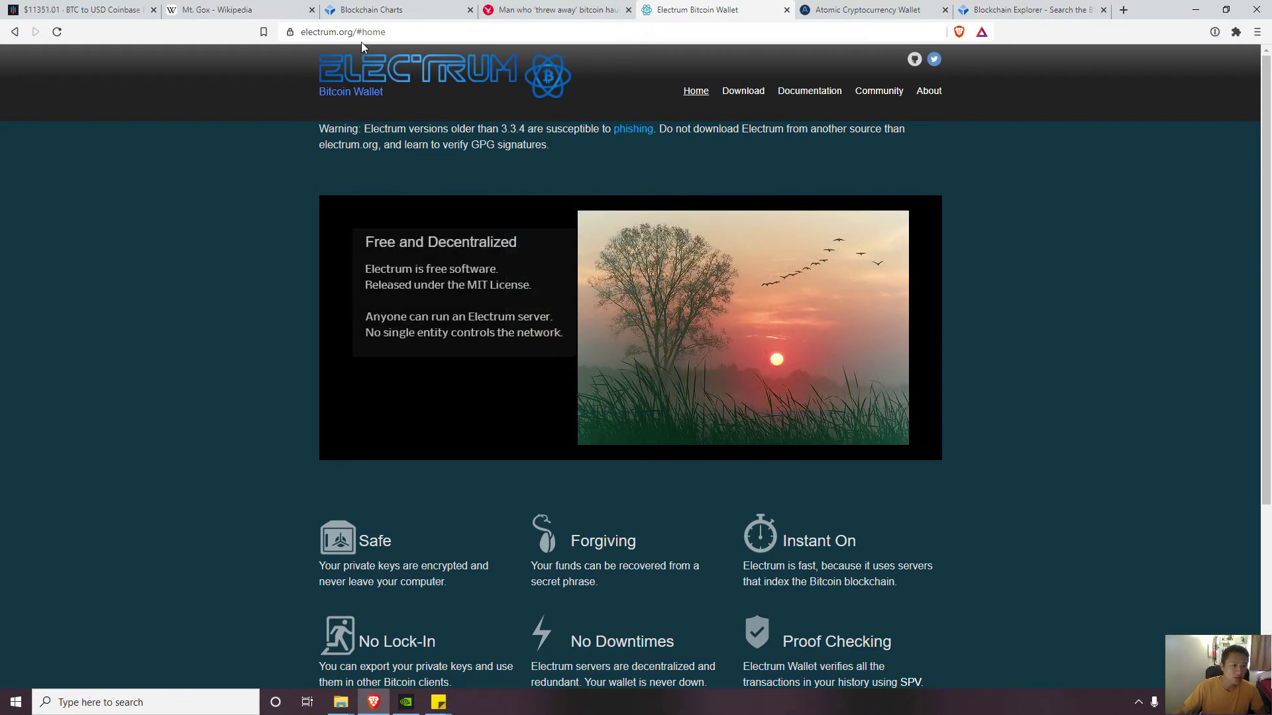
left_click(467, 31)
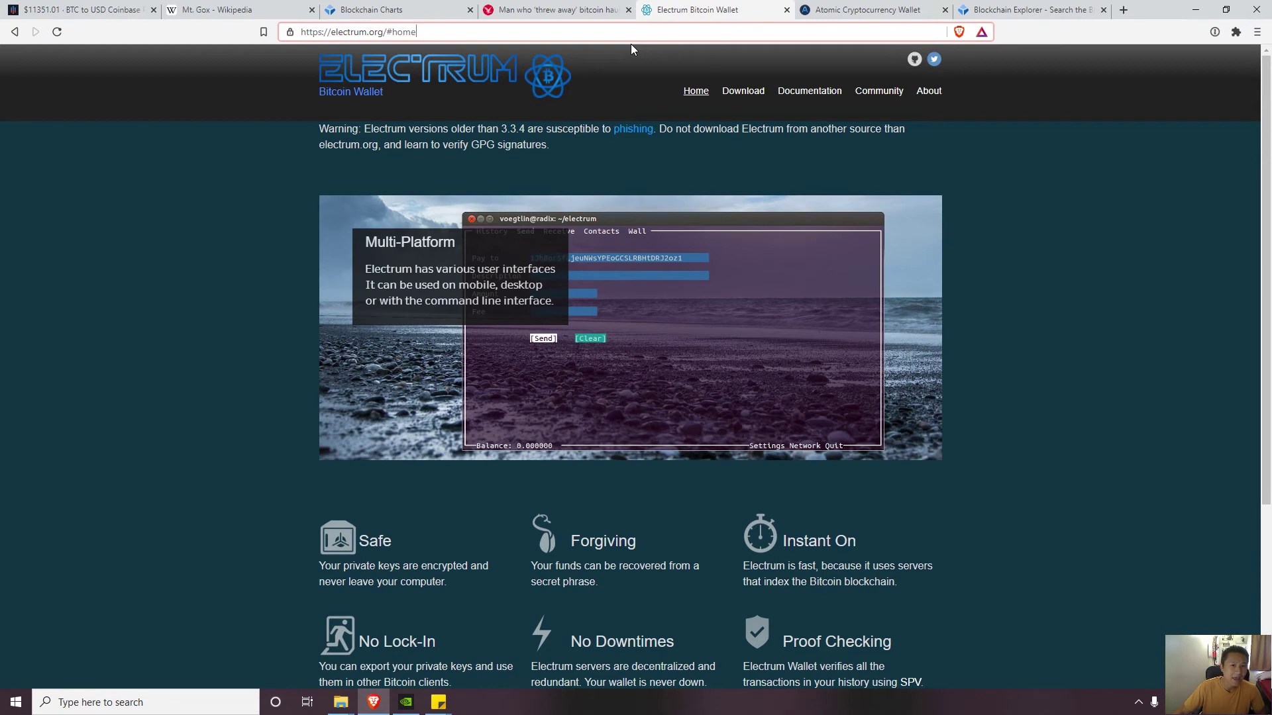
left_click(742, 94)
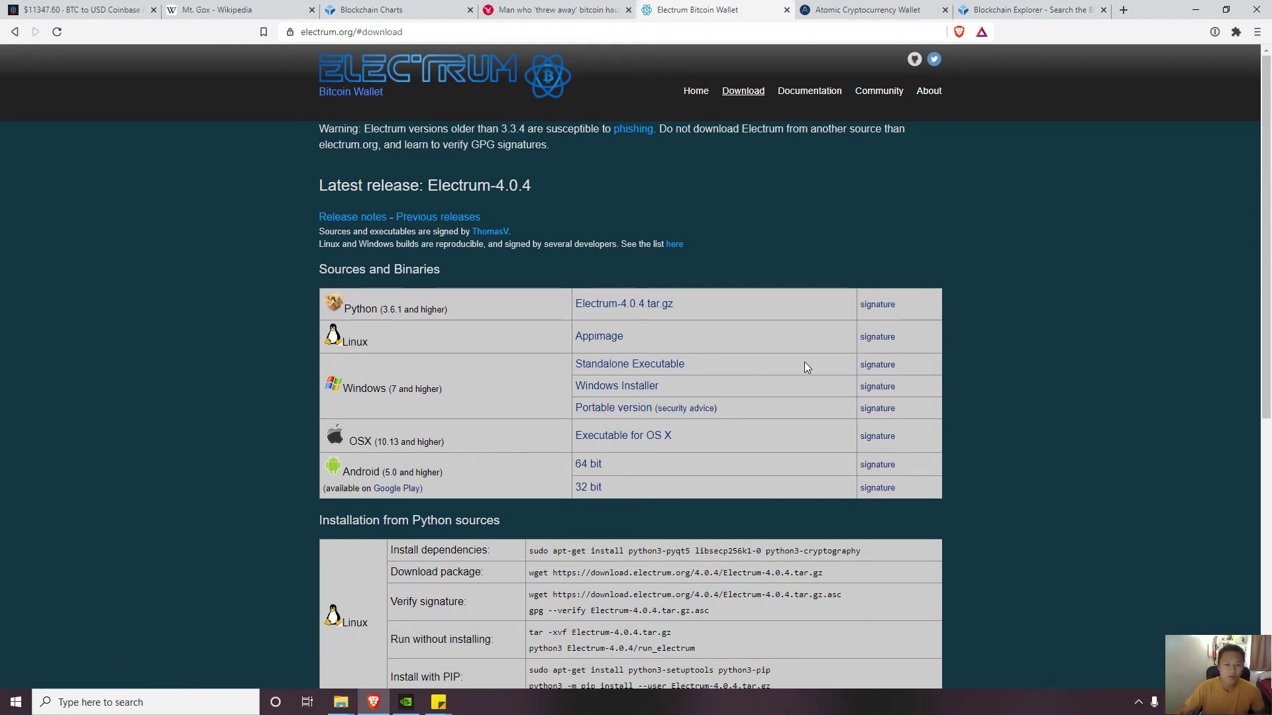
left_click(880, 365)
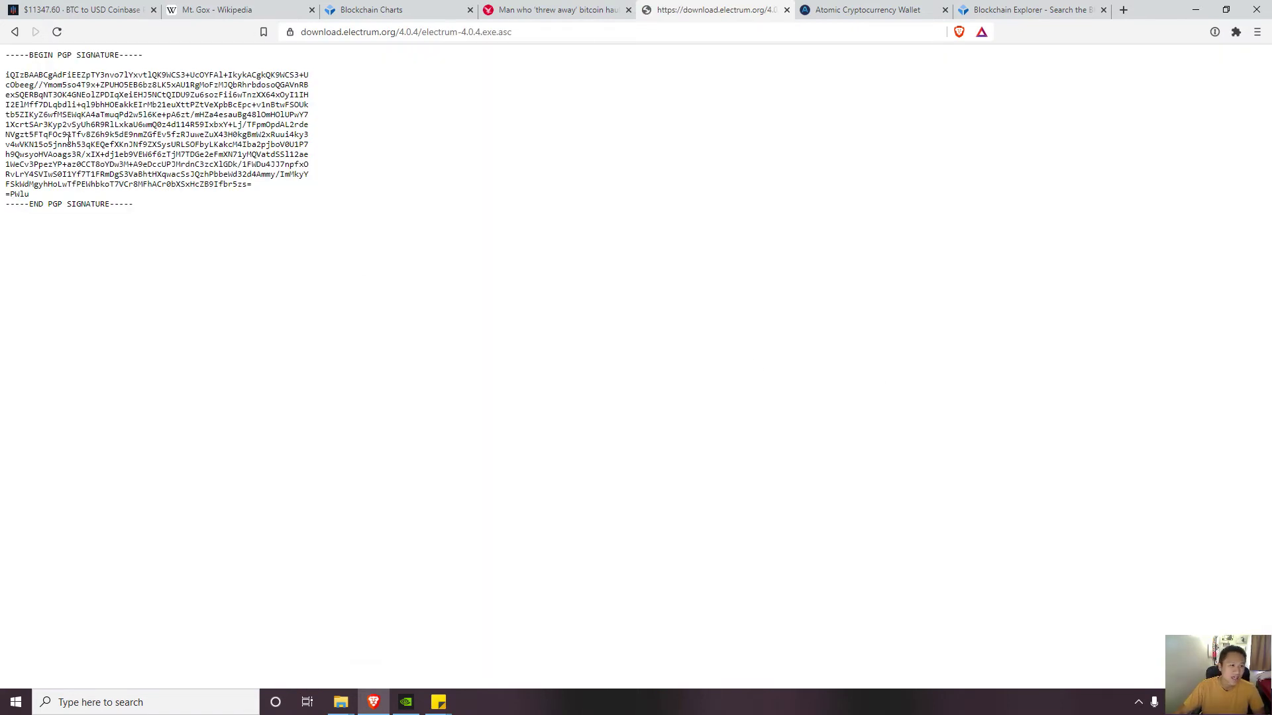
left_click(14, 31)
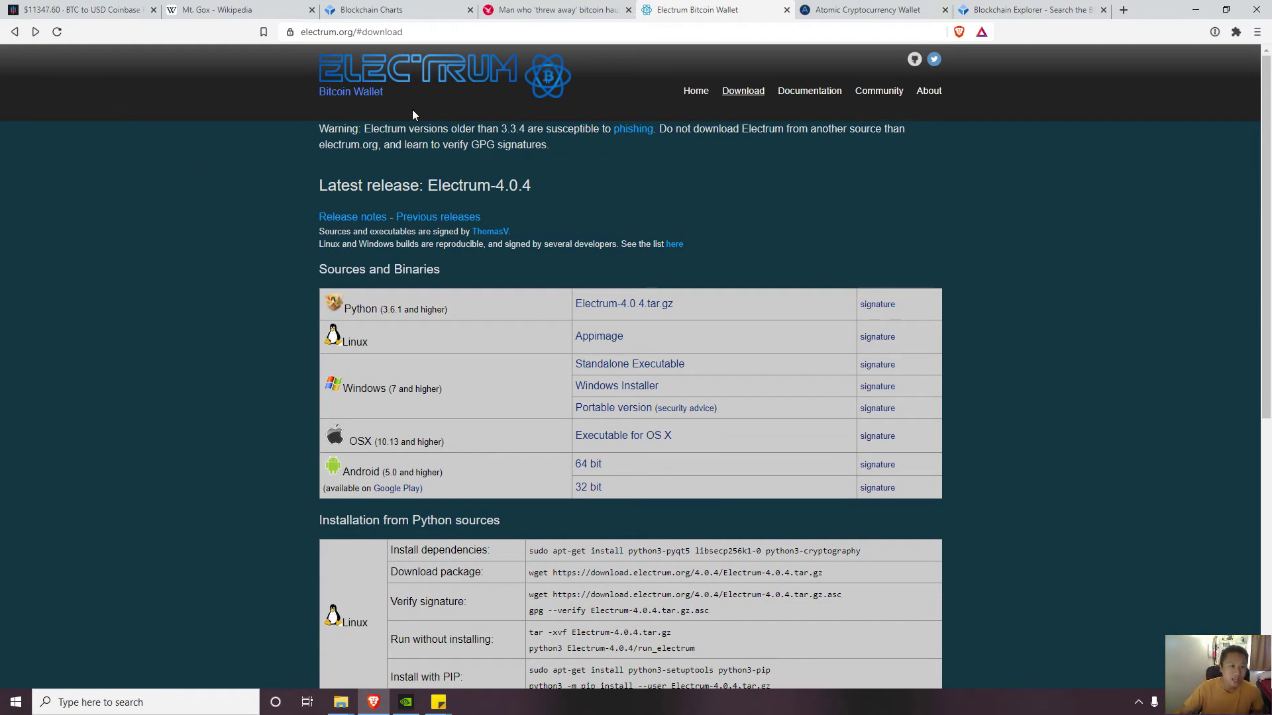
left_click(469, 38)
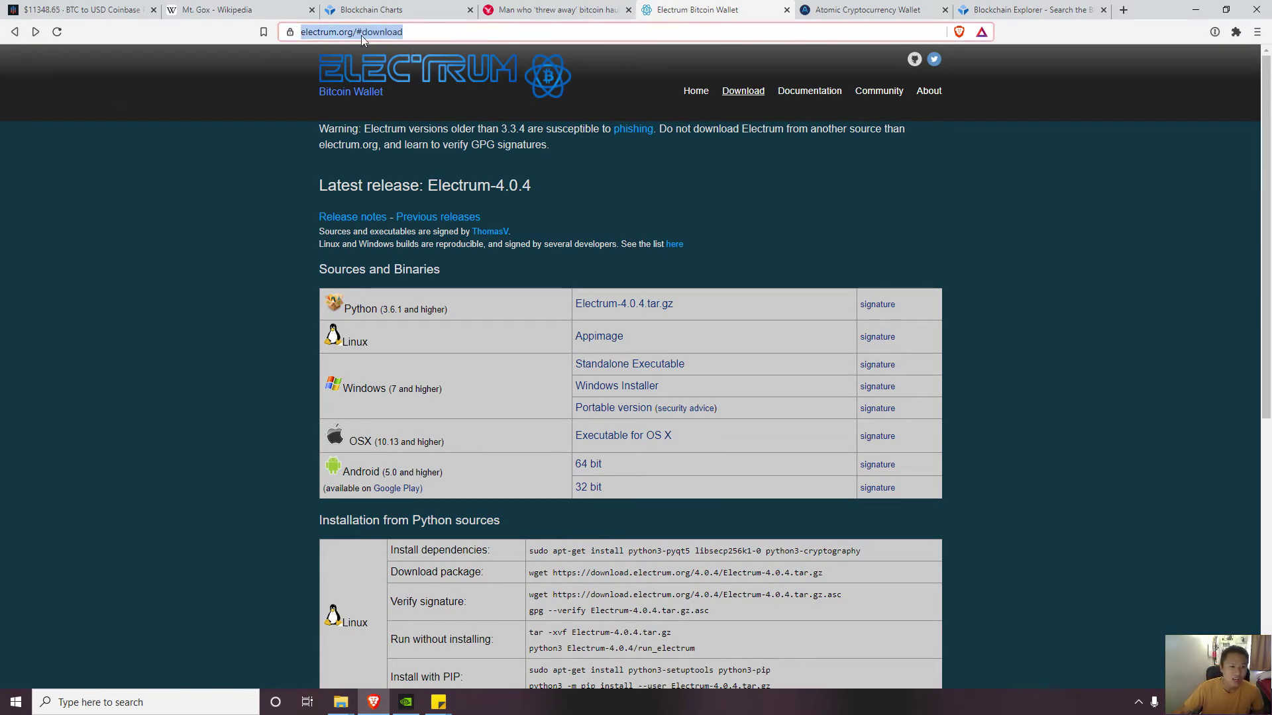
left_click(436, 31)
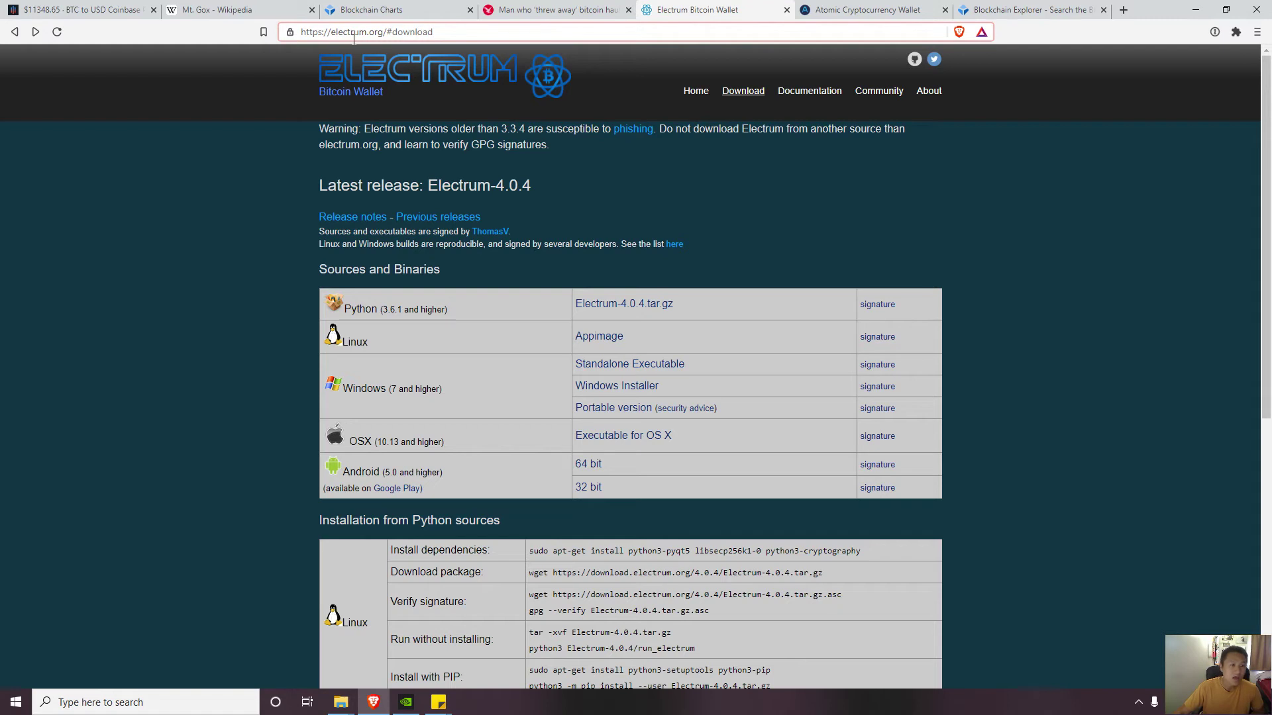
left_click_drag(322, 34, 300, 32)
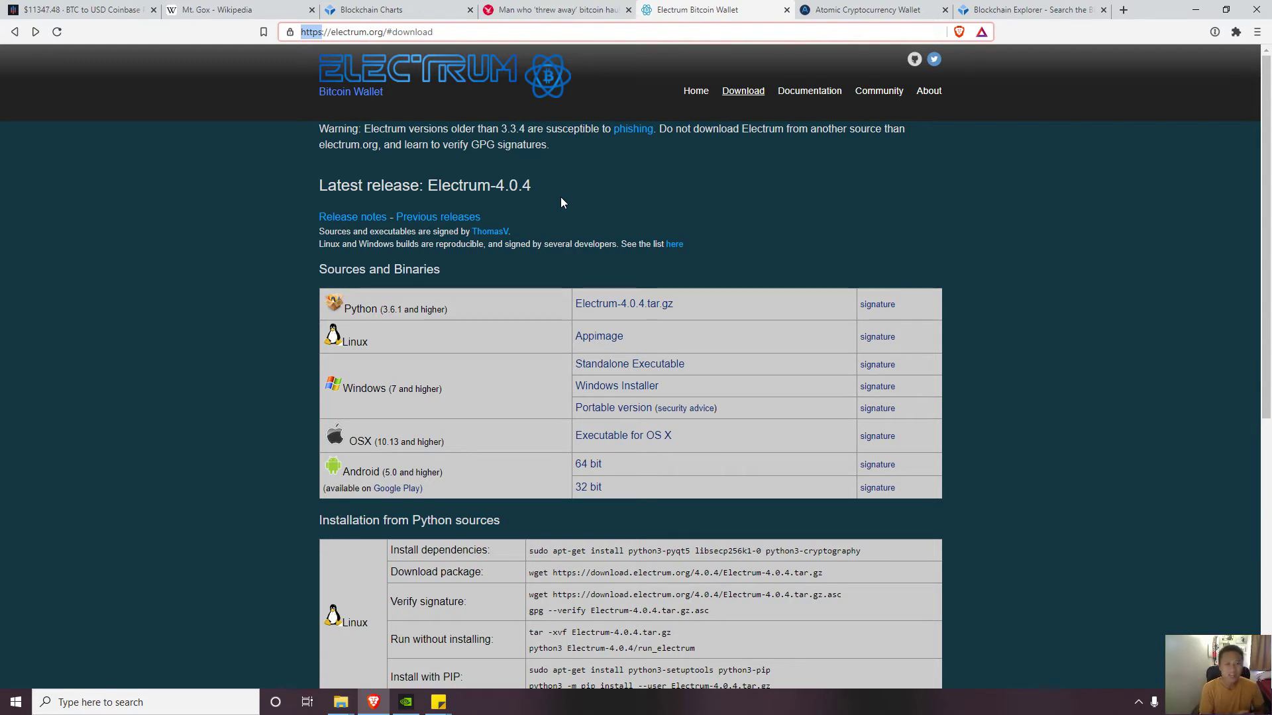
left_click(502, 31)
left_click_drag(502, 31, 348, 31)
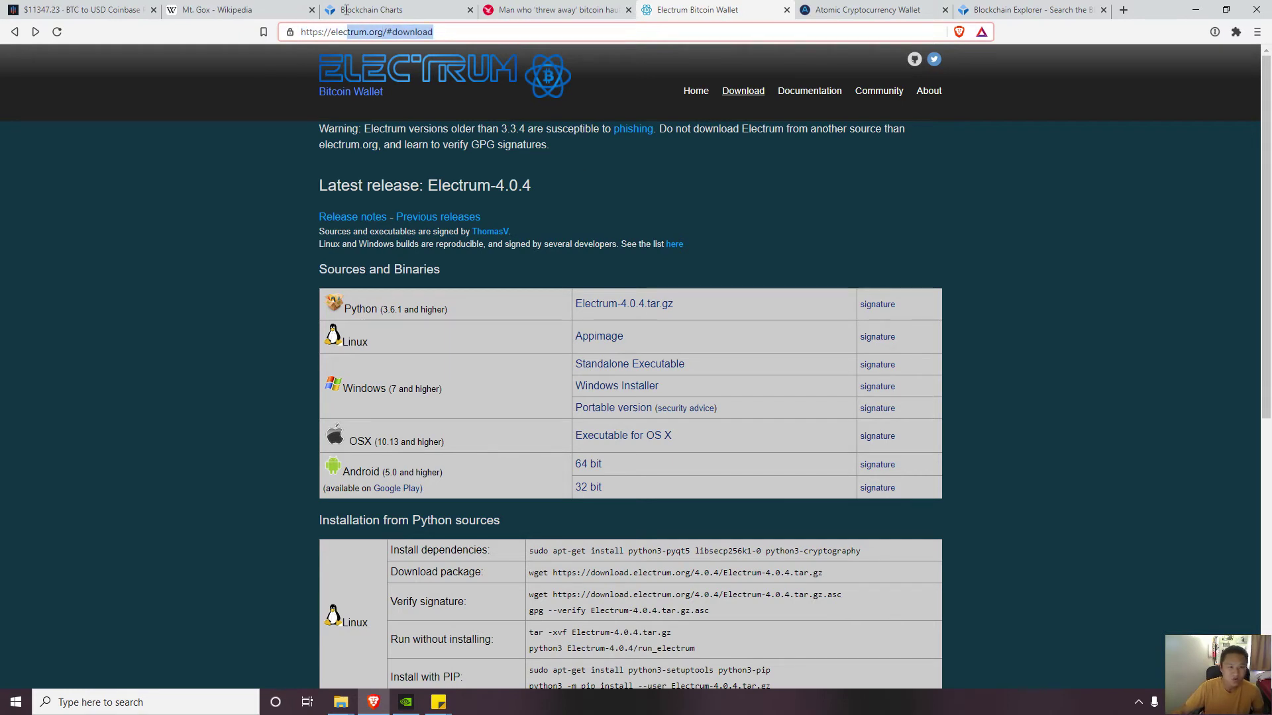
left_click(674, 204)
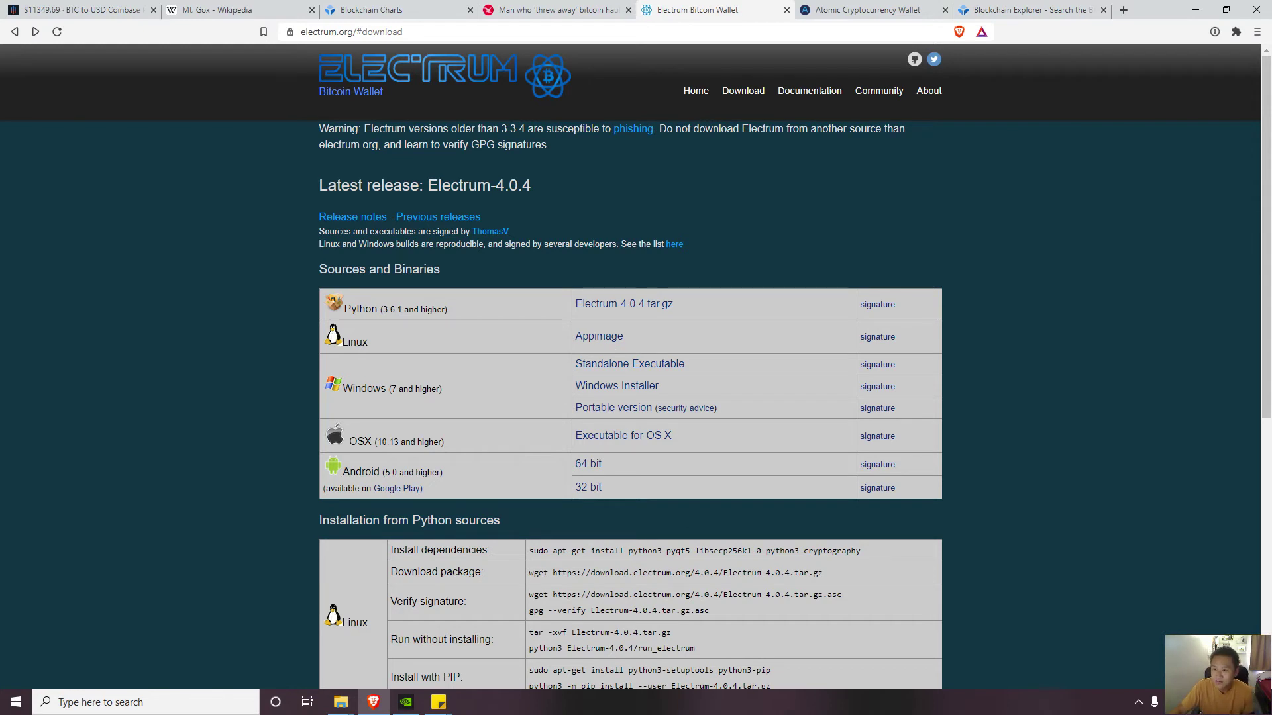
key("super+e")
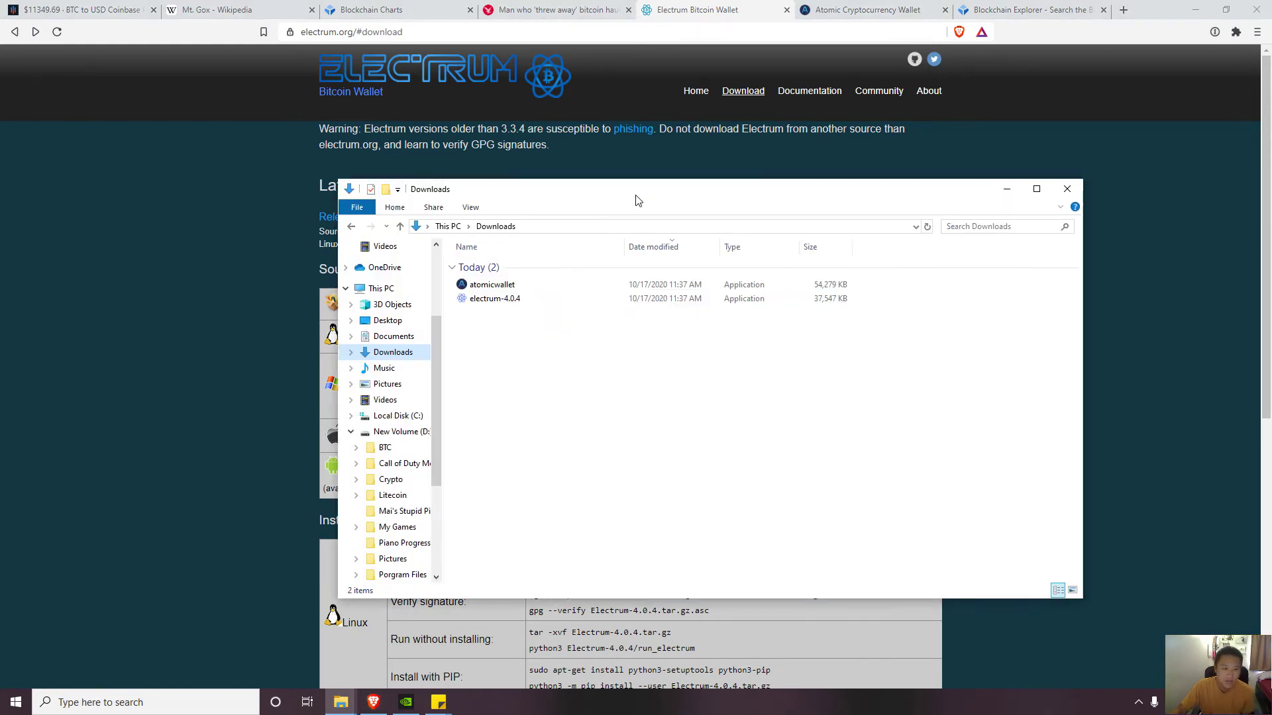
Reposition the Downloads window and launch electrum-4.0.4 from it.
left_click_drag(637, 197, 413, 184)
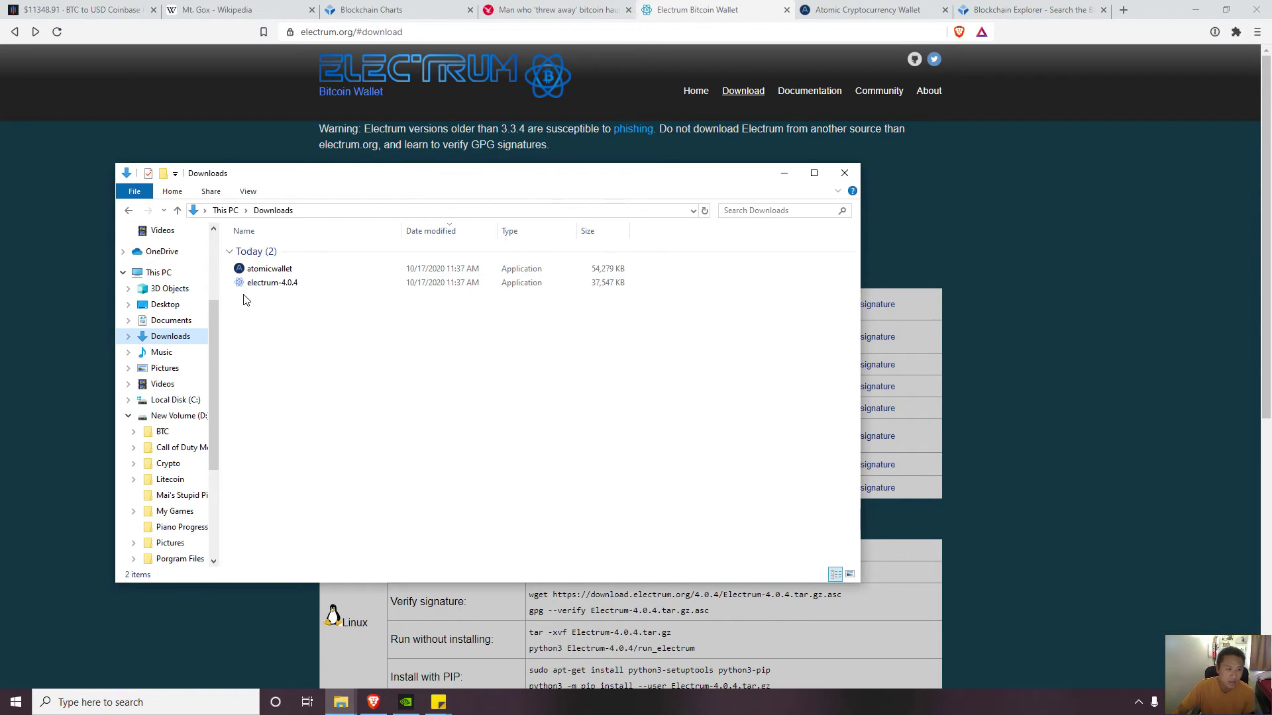
left_click_drag(567, 167, 891, 188)
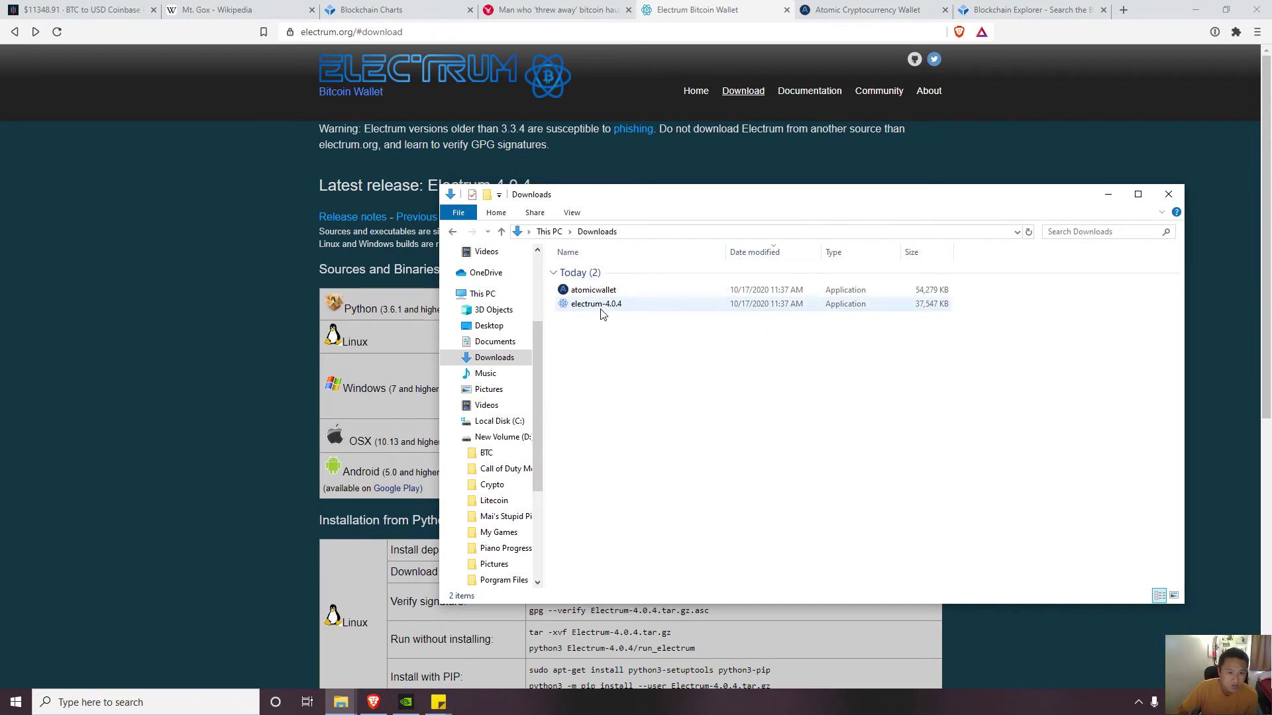
left_click_drag(831, 210, 816, 147)
double_click(622, 240)
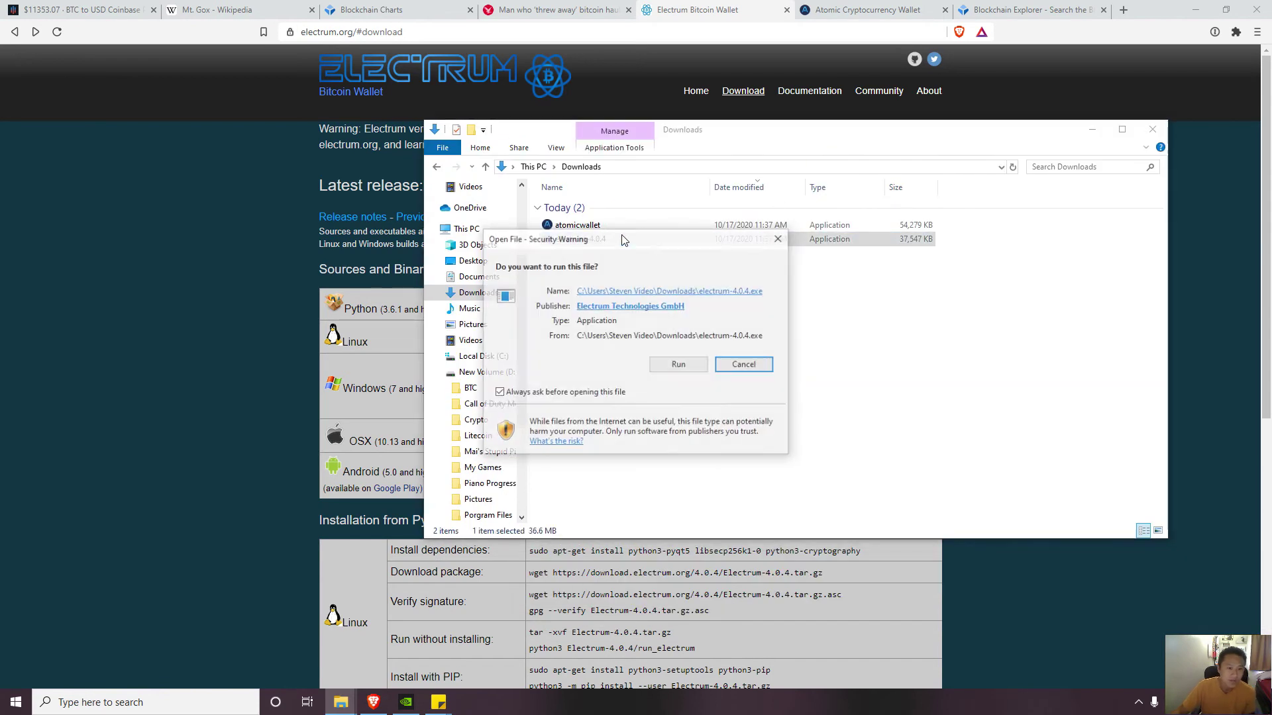
Allow electrum-4.0.4 to run and continue setup with Auto connect server selection.
left_click(681, 365)
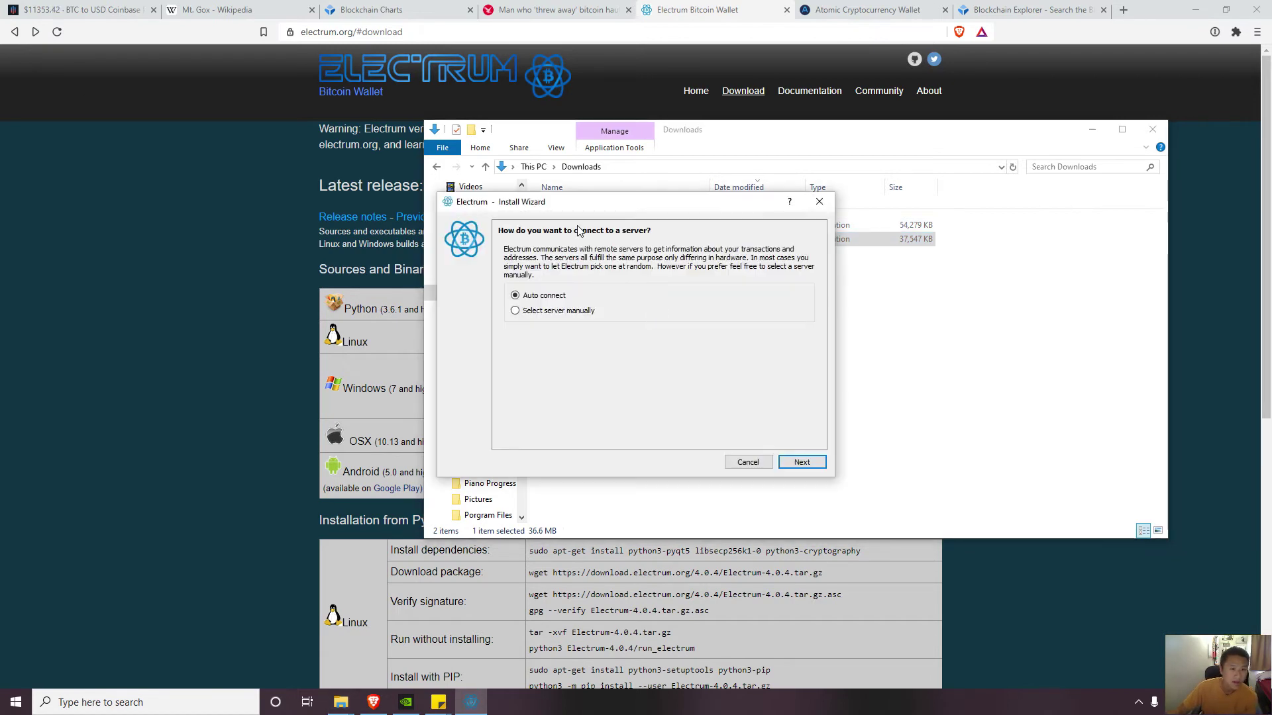
left_click_drag(560, 205, 614, 196)
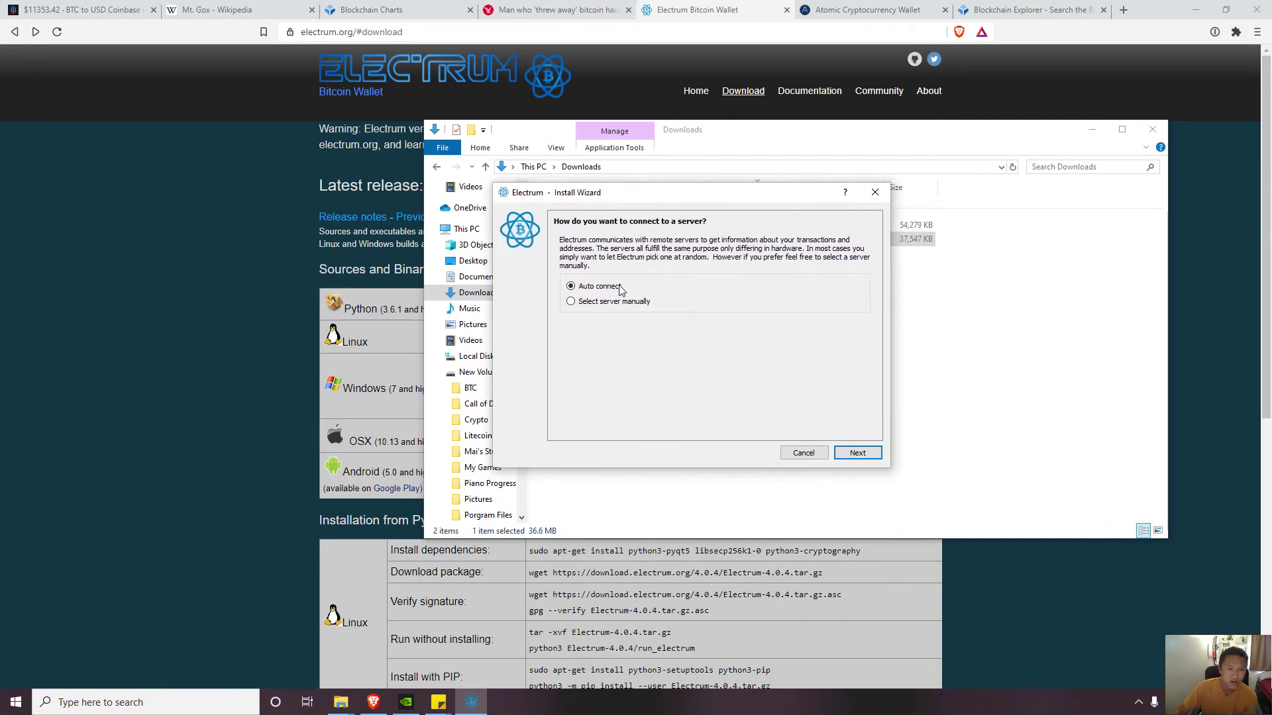
left_click(860, 453)
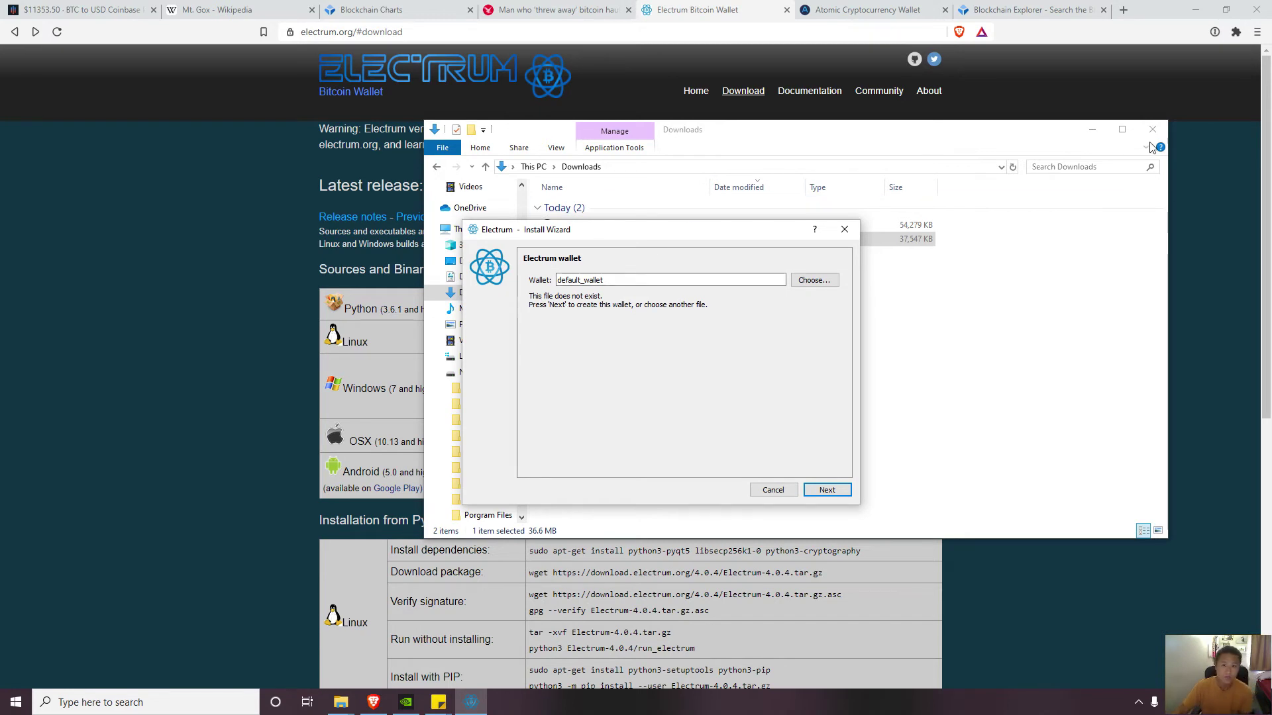
Tidy the windows and browse the empty Electrum wallets folder without picking a file.
left_click(1091, 130)
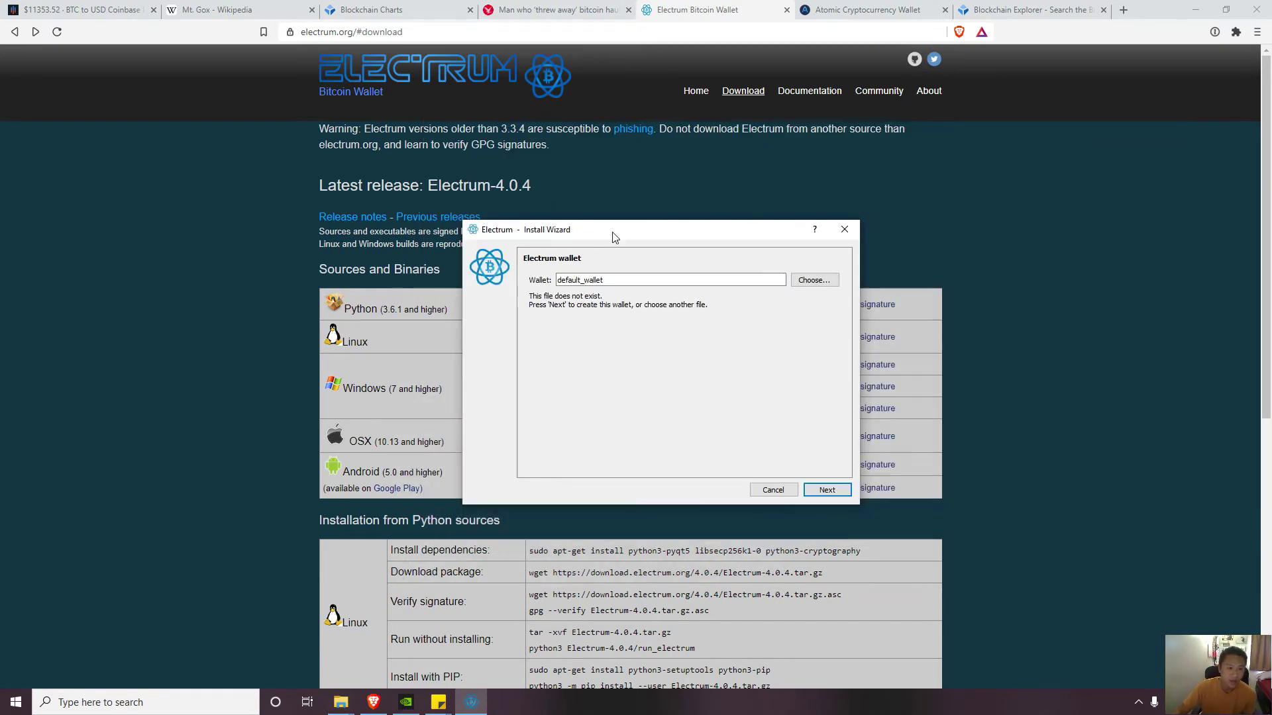
left_click_drag(614, 237, 596, 226)
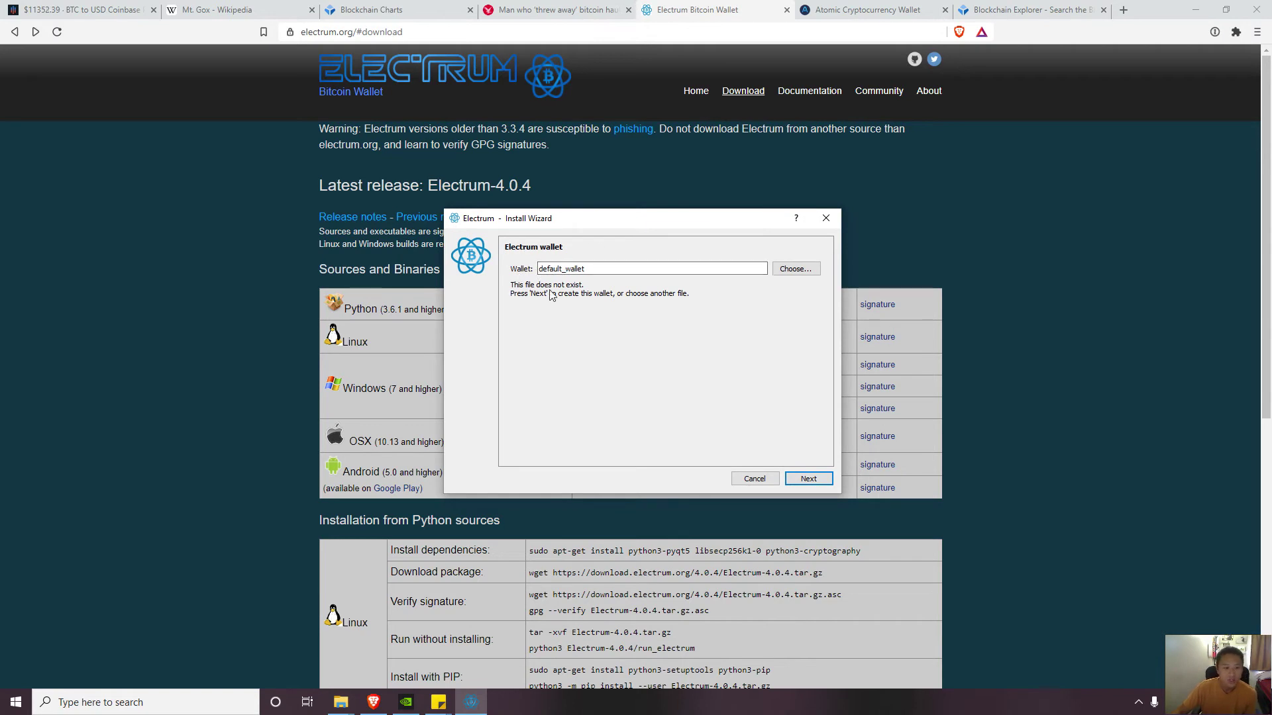
left_click_drag(581, 269, 549, 267)
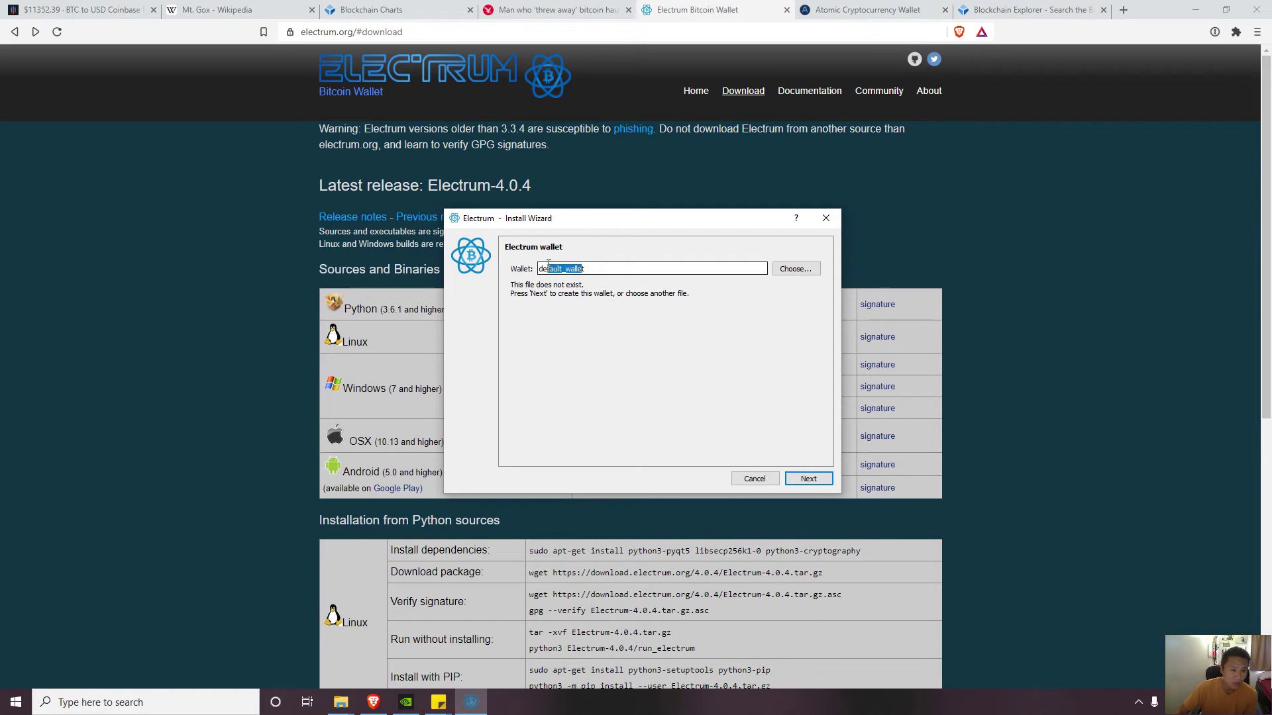
left_click(546, 268)
left_click(796, 272)
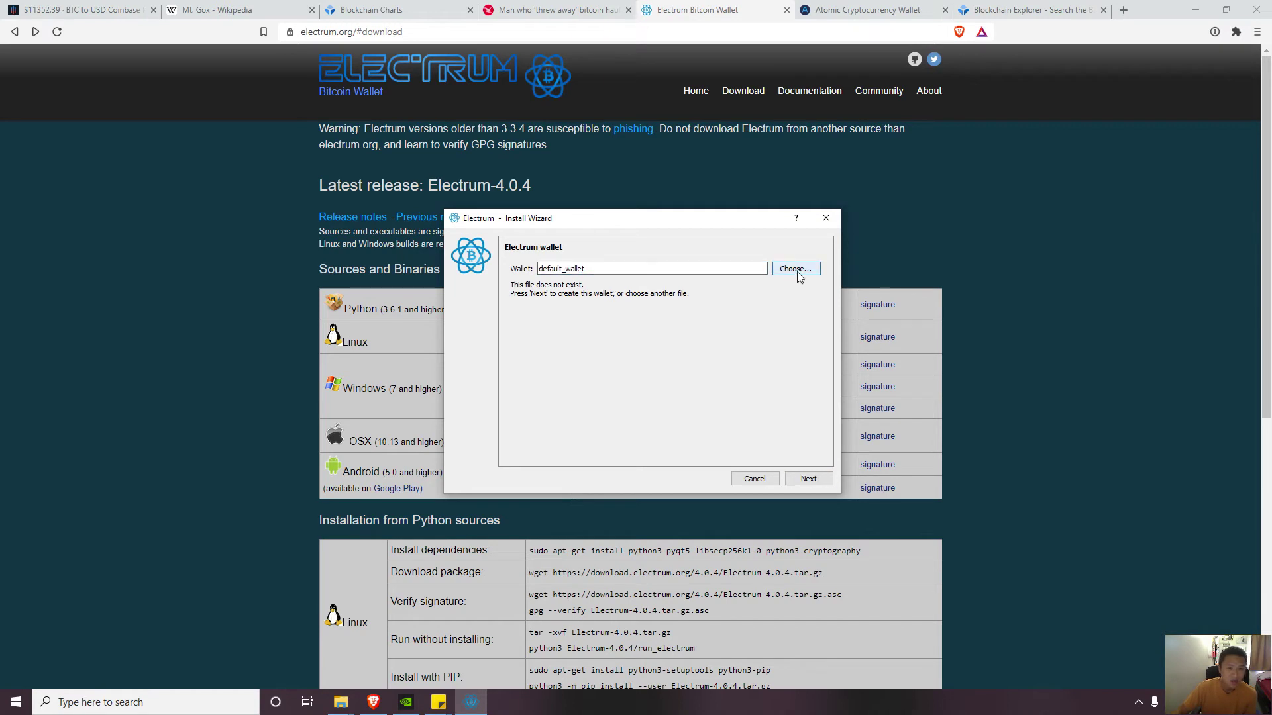
left_click_drag(652, 241, 378, 200)
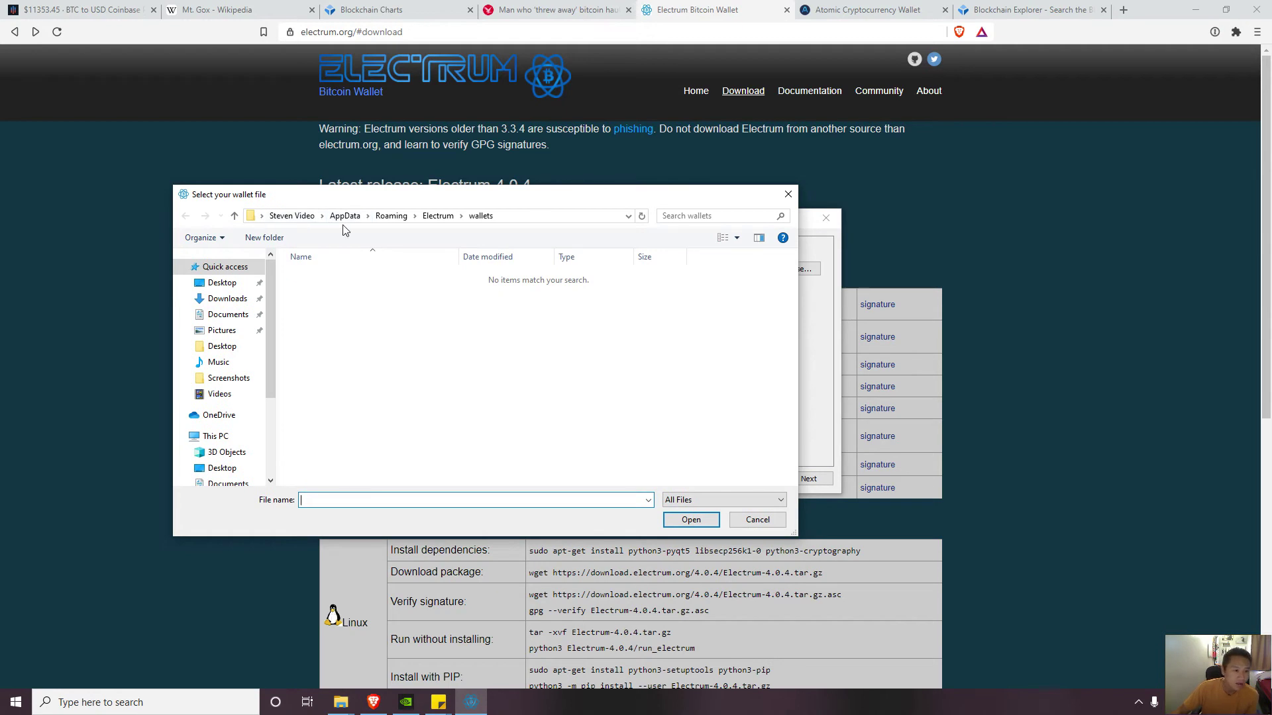
left_click(548, 217)
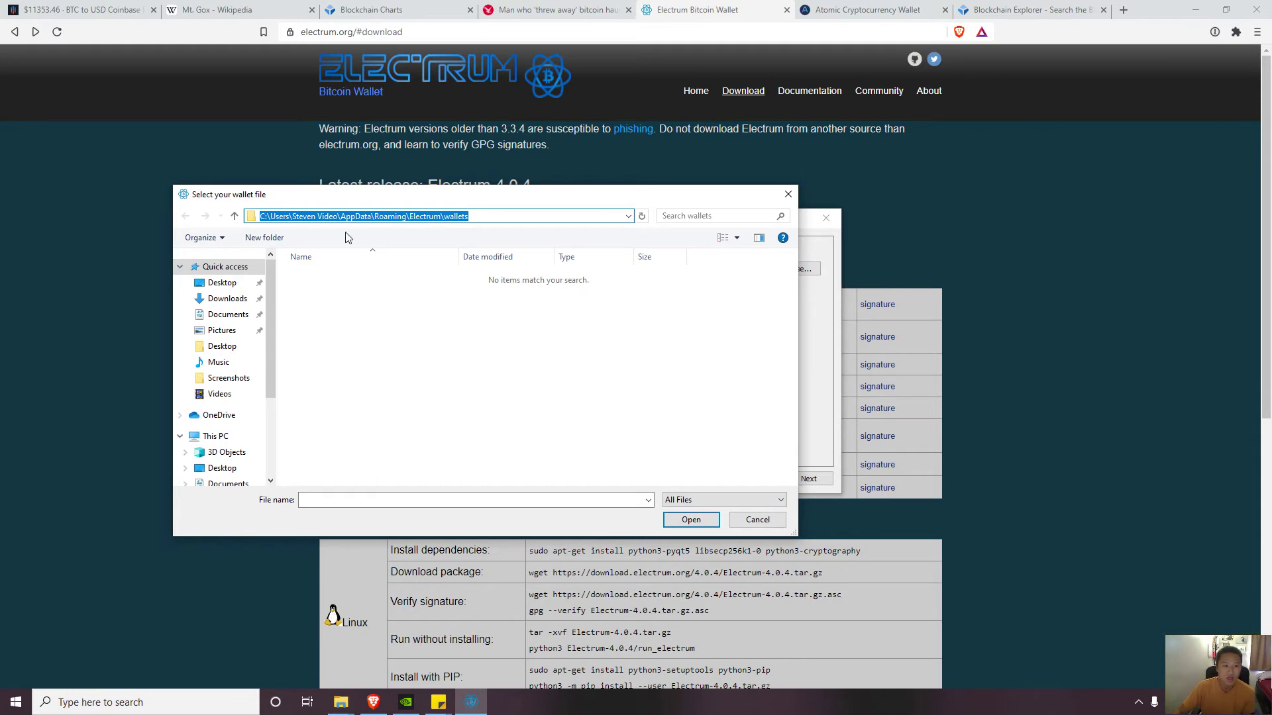
left_click(757, 519)
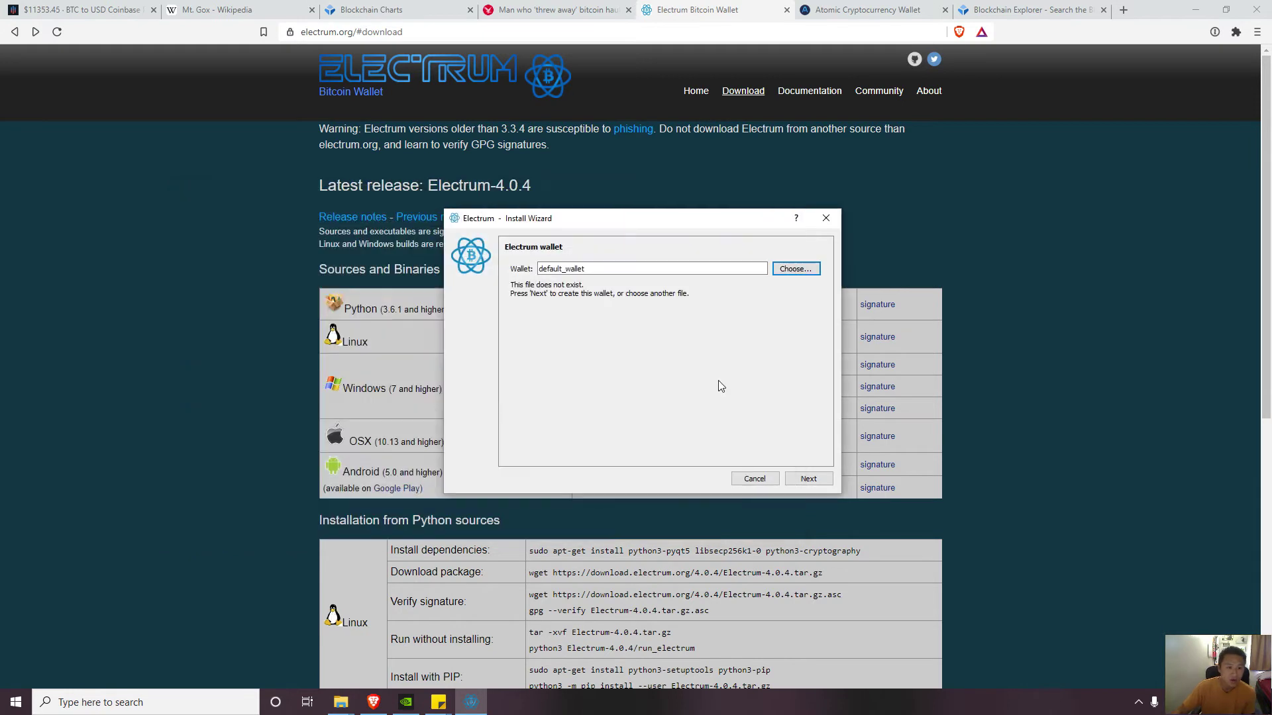
Check Desktop and wallets folders again, then continue creating default_wallet.
left_click(799, 272)
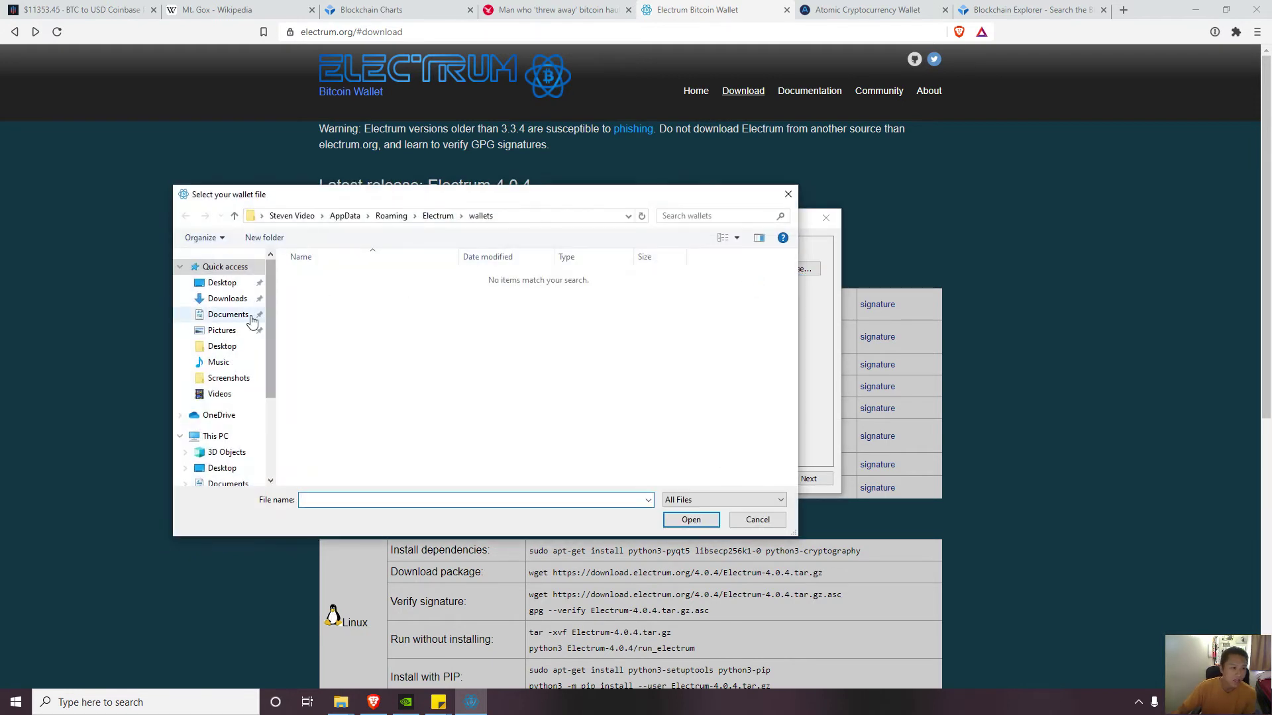
left_click(222, 346)
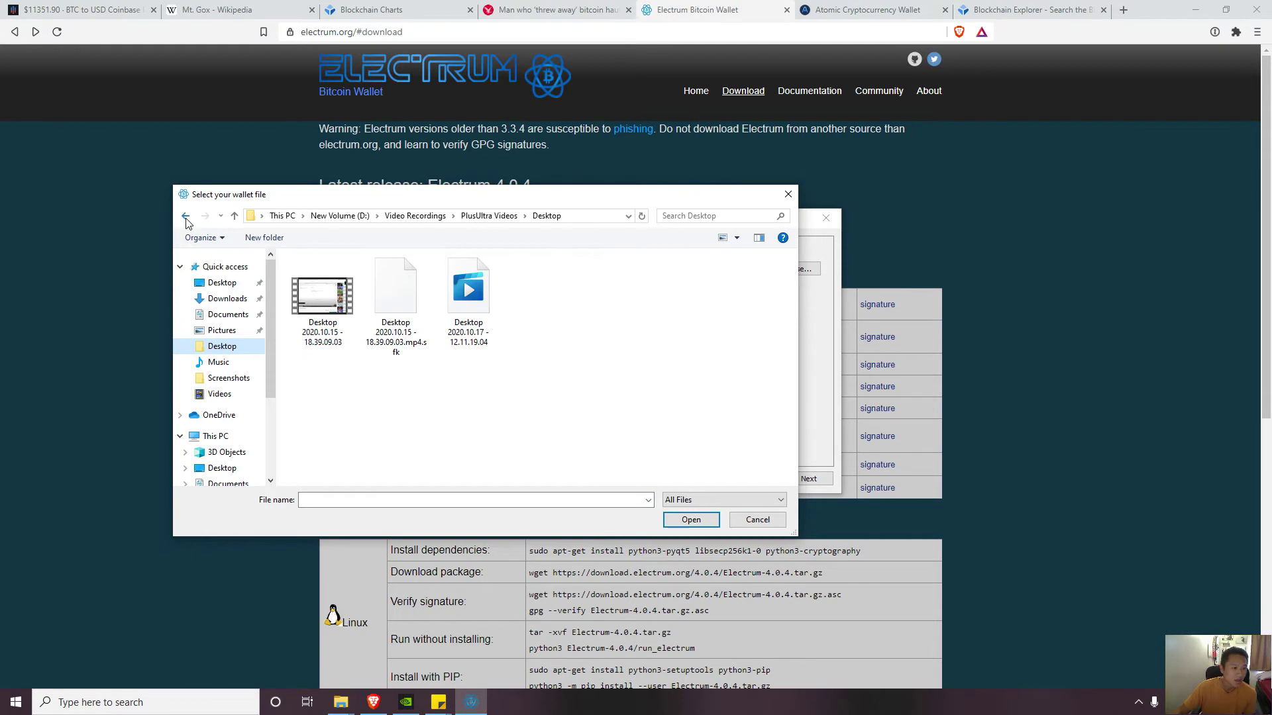
left_click(186, 218)
left_click(788, 194)
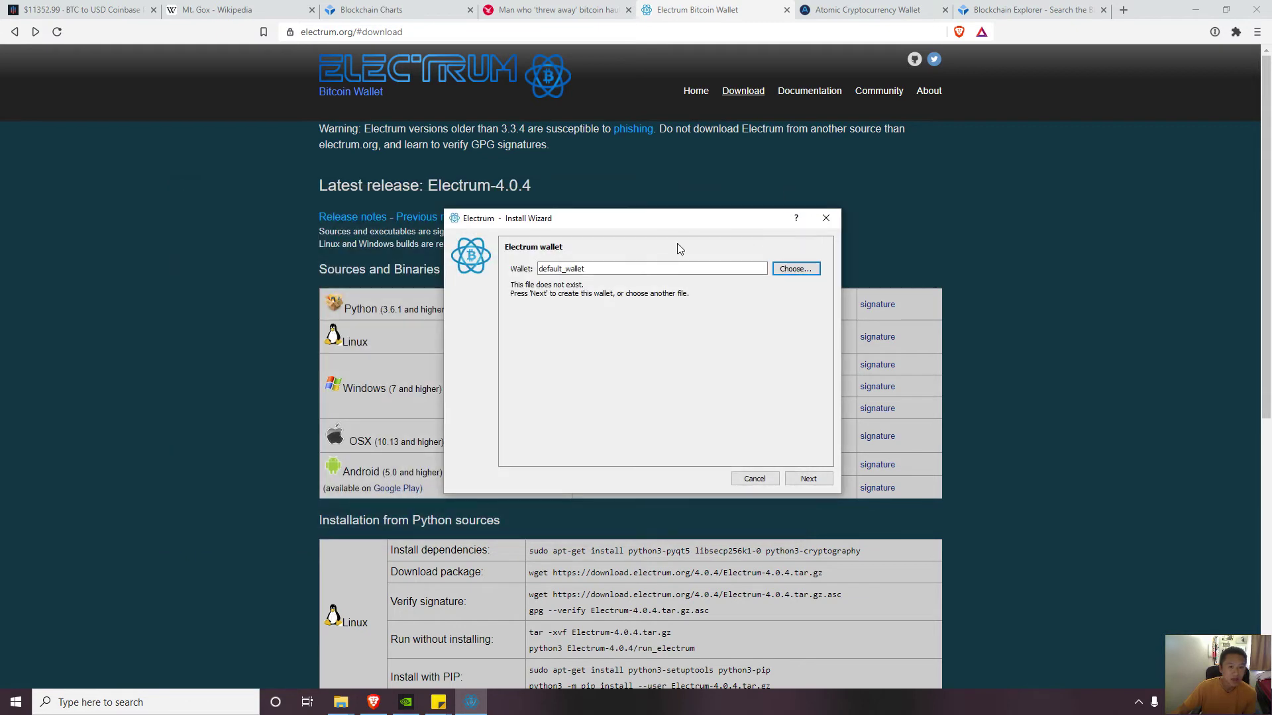
left_click(786, 270)
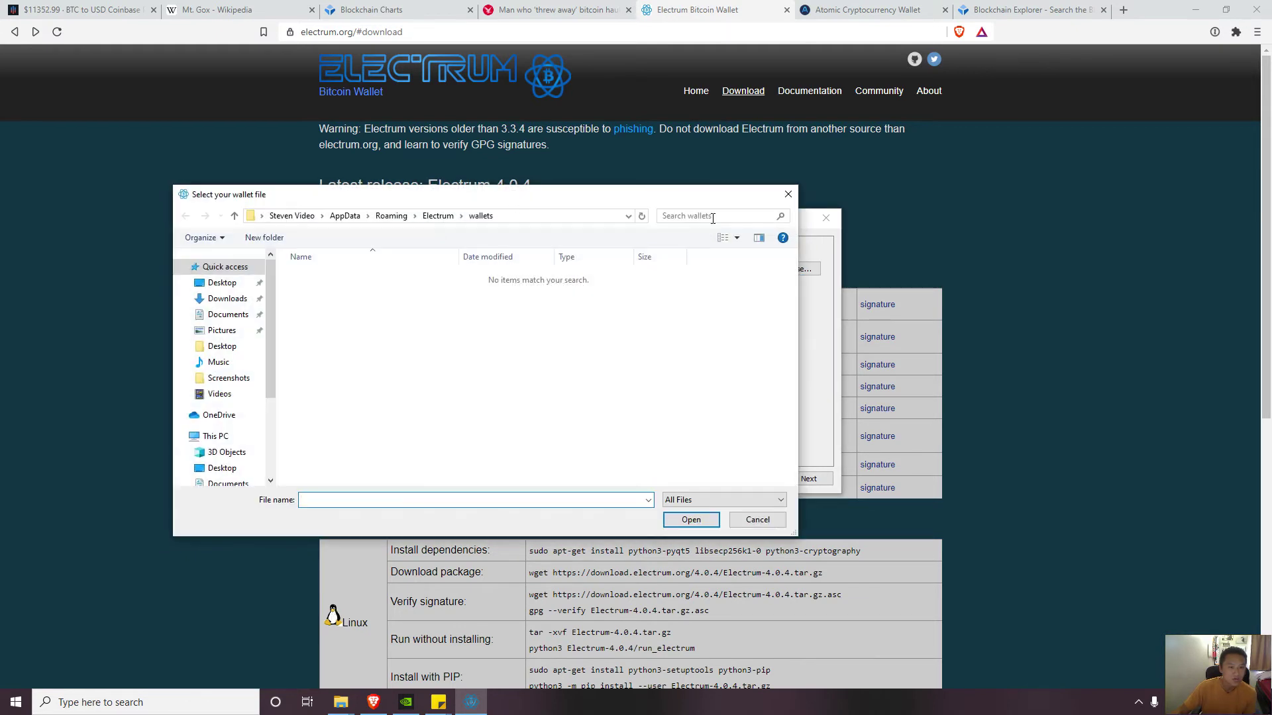
left_click(783, 195)
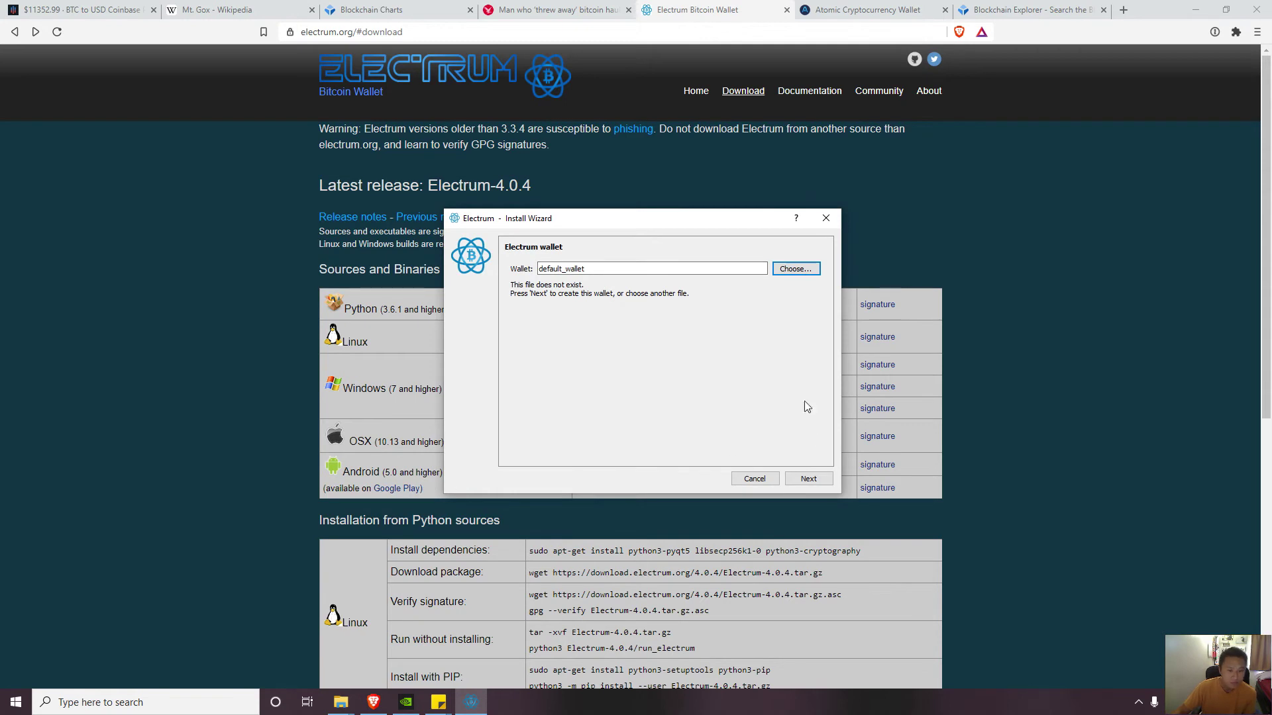
left_click(810, 478)
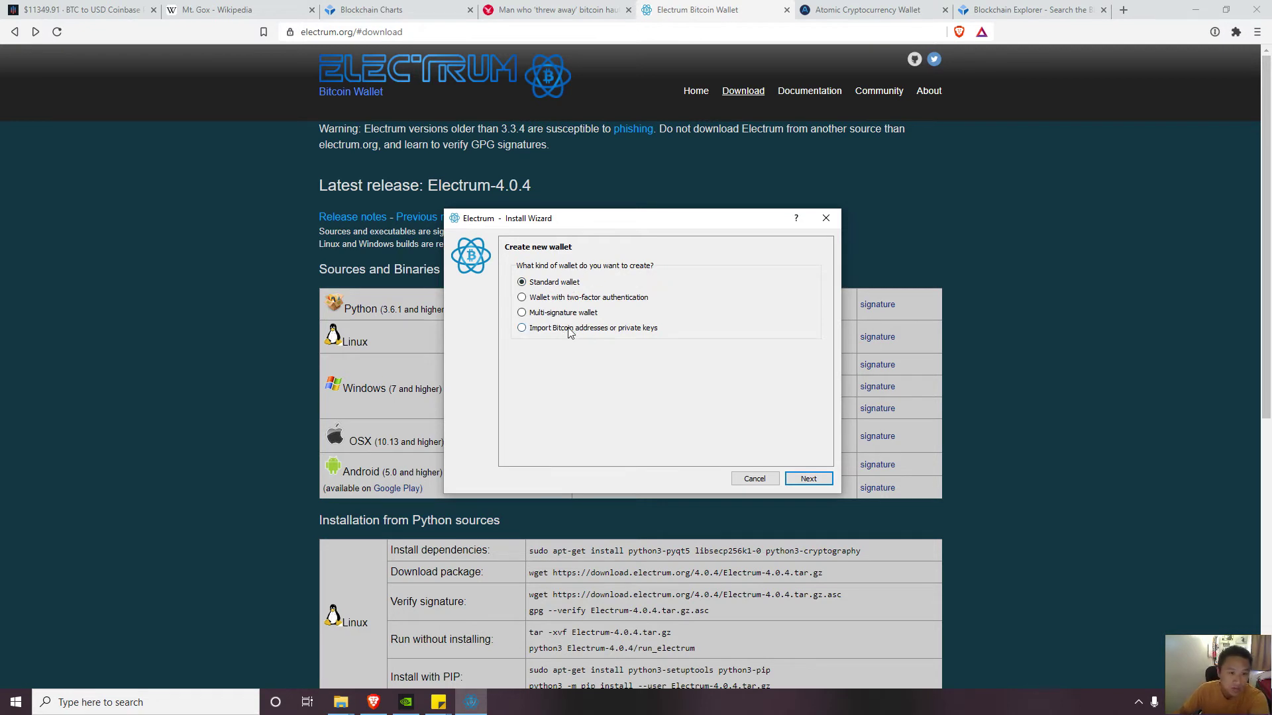
Try the Import addresses option, revert to Standard wallet, and continue to the seed options.
left_click(624, 329)
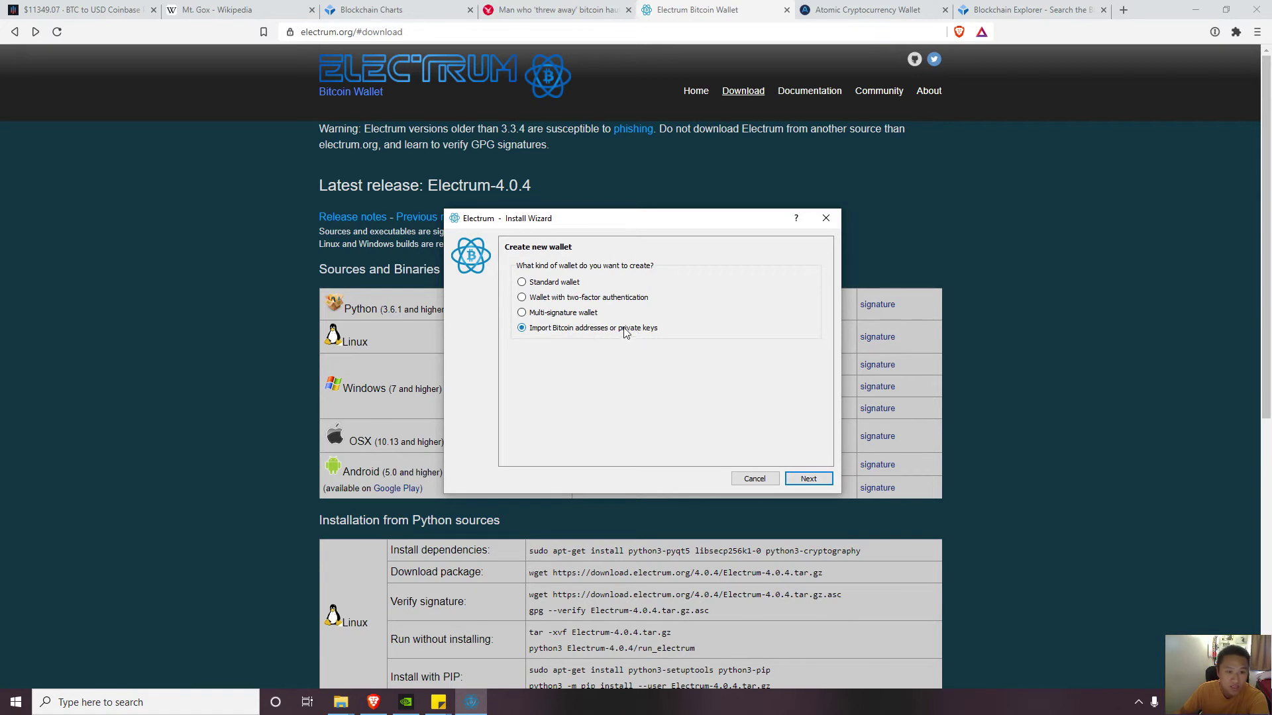
left_click(571, 284)
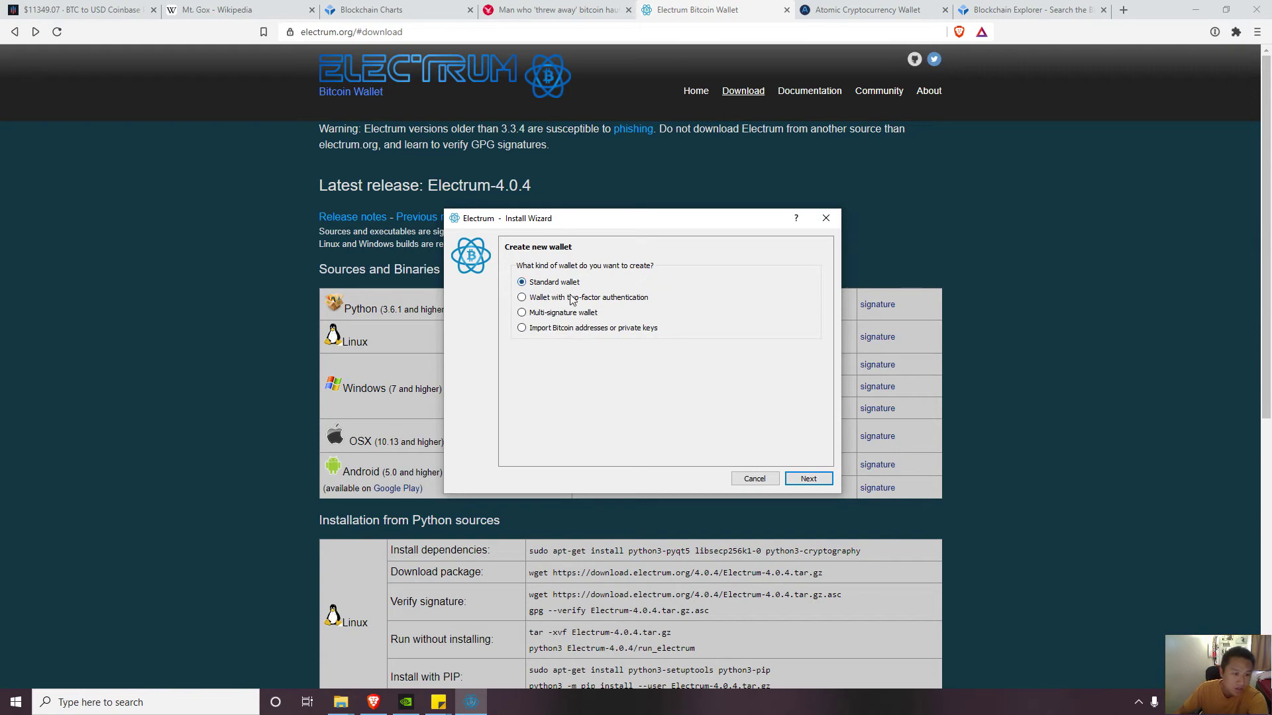
left_click(807, 480)
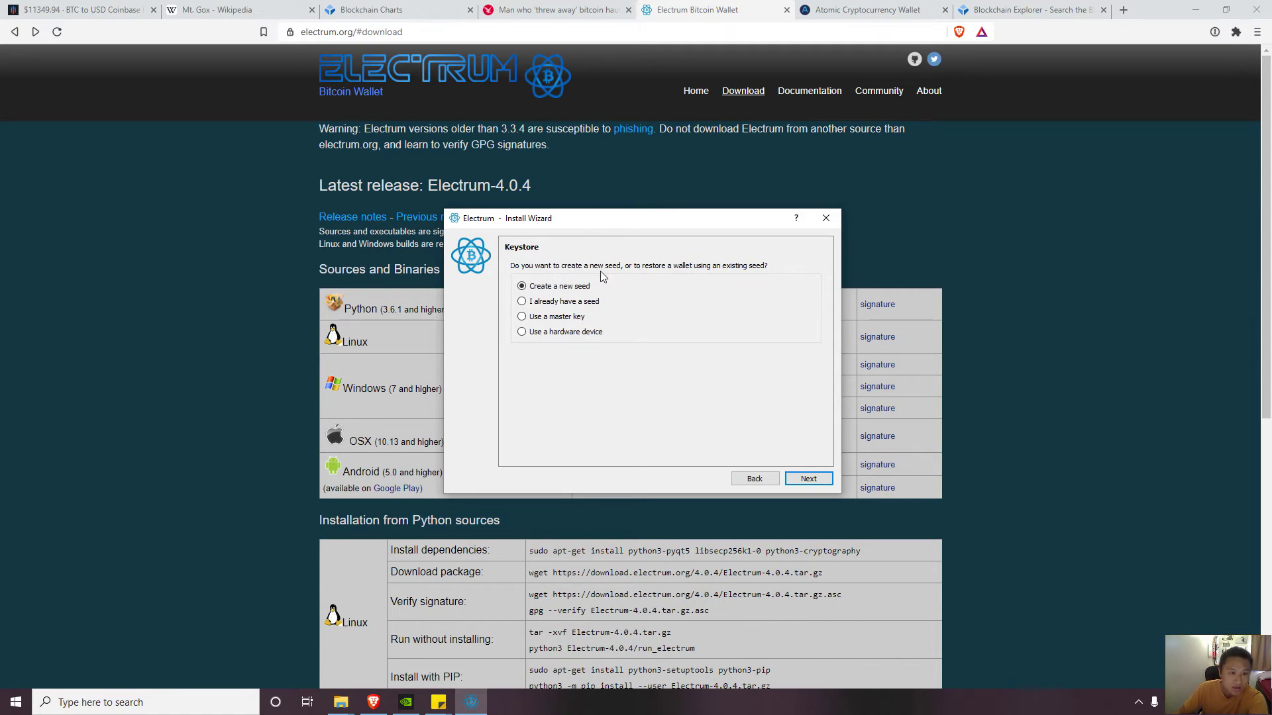
left_click(753, 479)
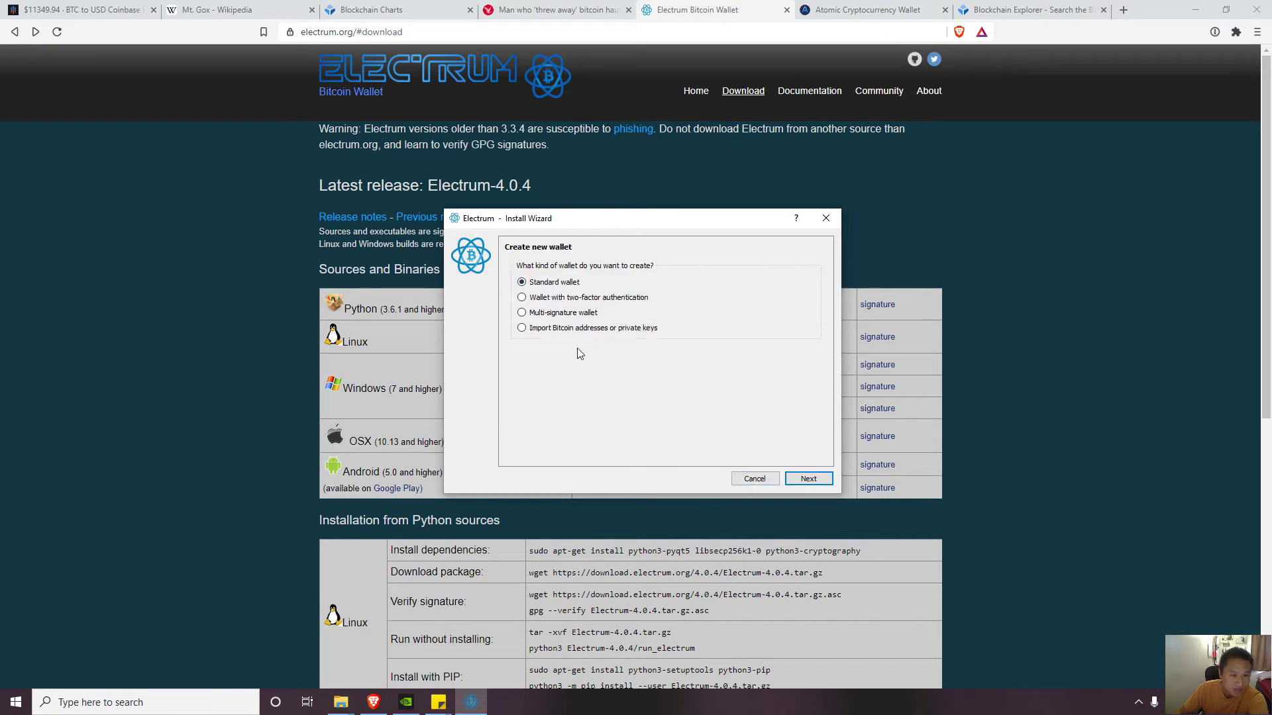
left_click(822, 474)
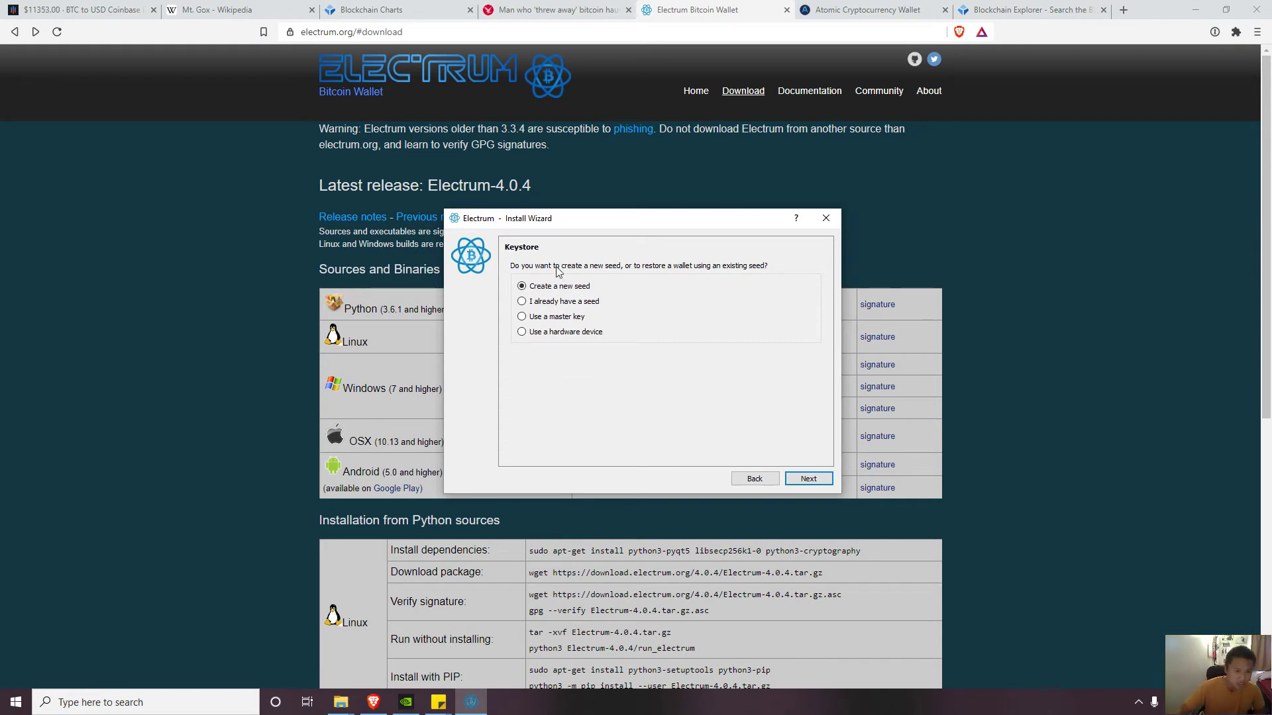
left_click_drag(649, 225, 608, 225)
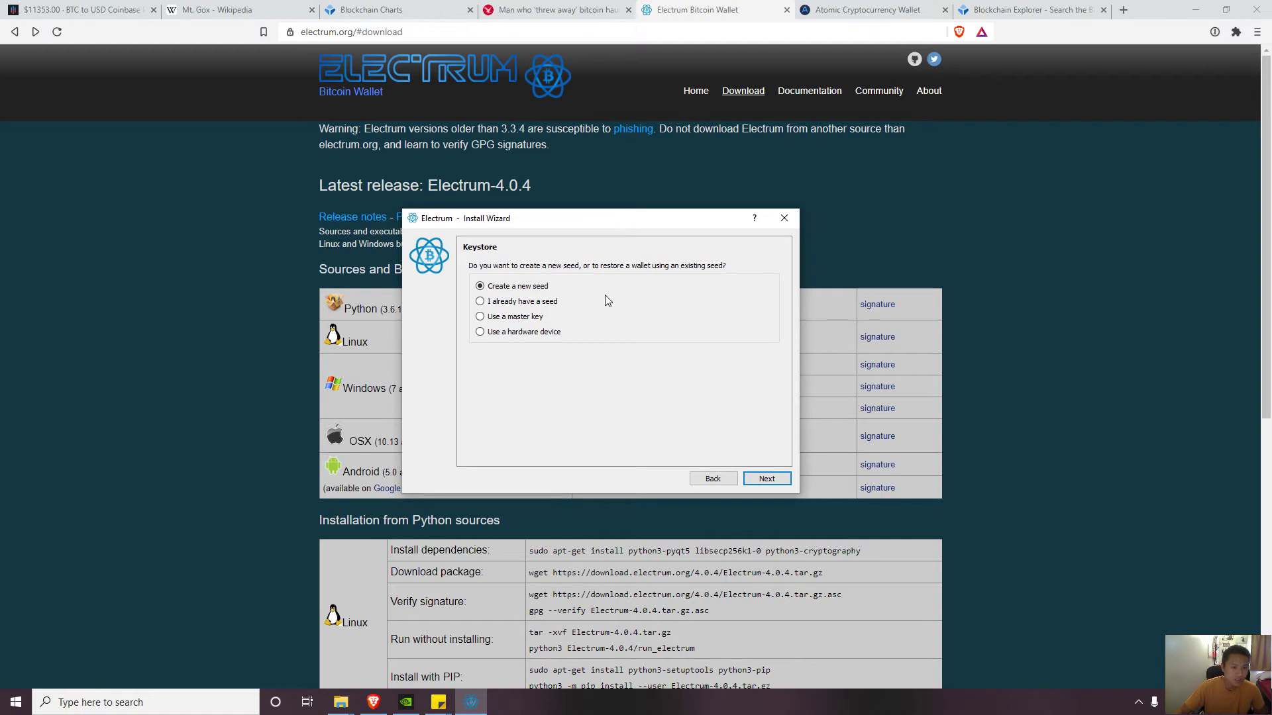
Generate a new Segwit seed and view the option to extend it with custom words.
left_click(755, 480)
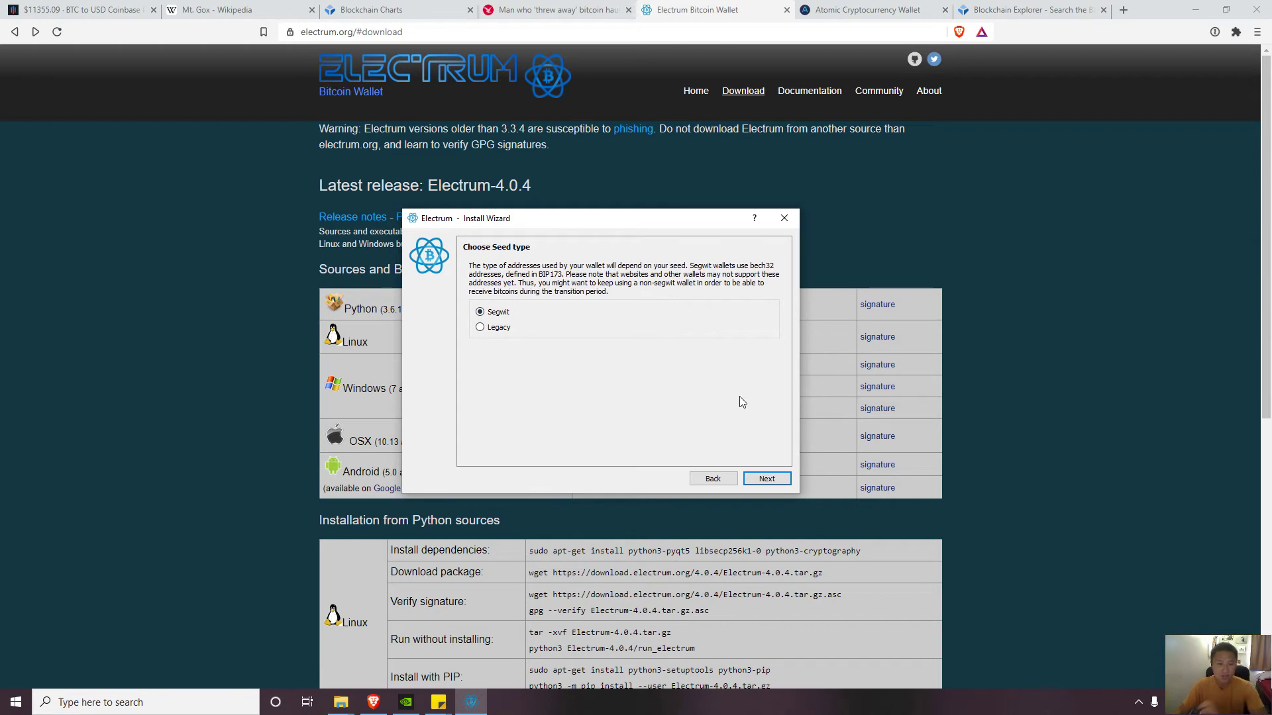
left_click(762, 478)
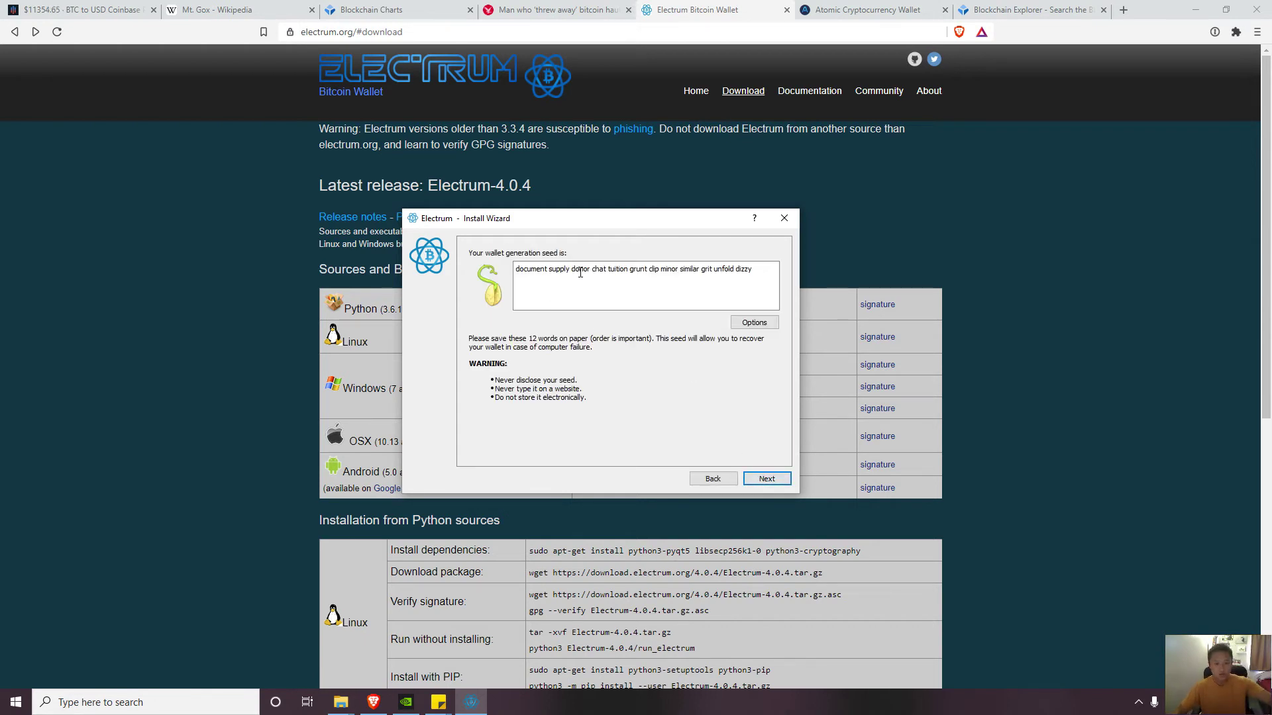
left_click(737, 326)
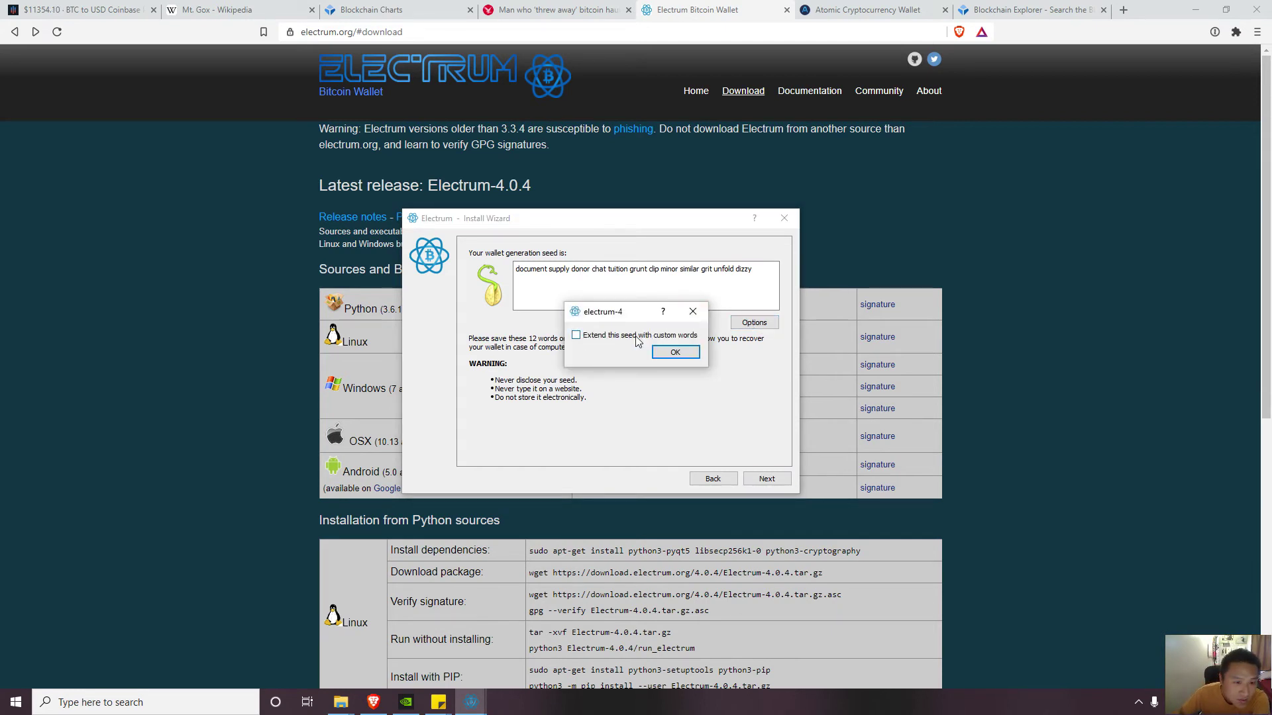
left_click(690, 314)
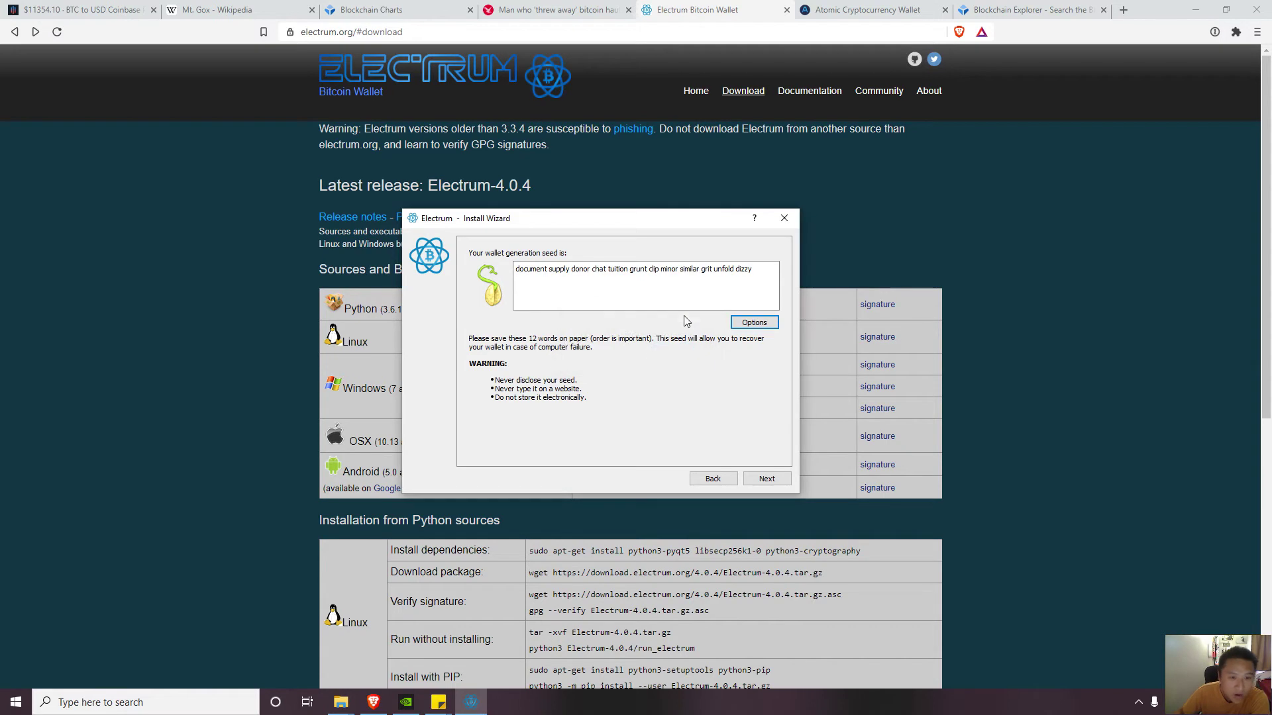
triple_click(525, 265)
left_click(525, 265)
left_click_drag(513, 256, 567, 255)
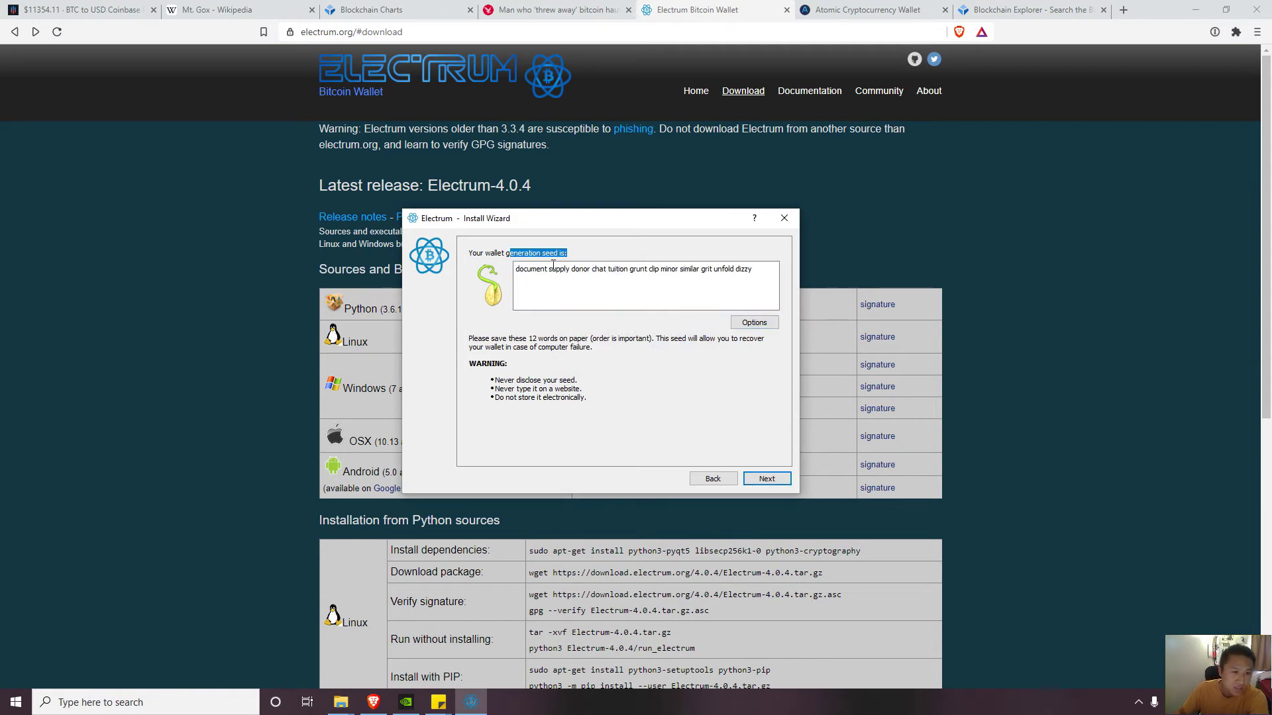
left_click_drag(530, 268, 800, 269)
left_click(537, 265)
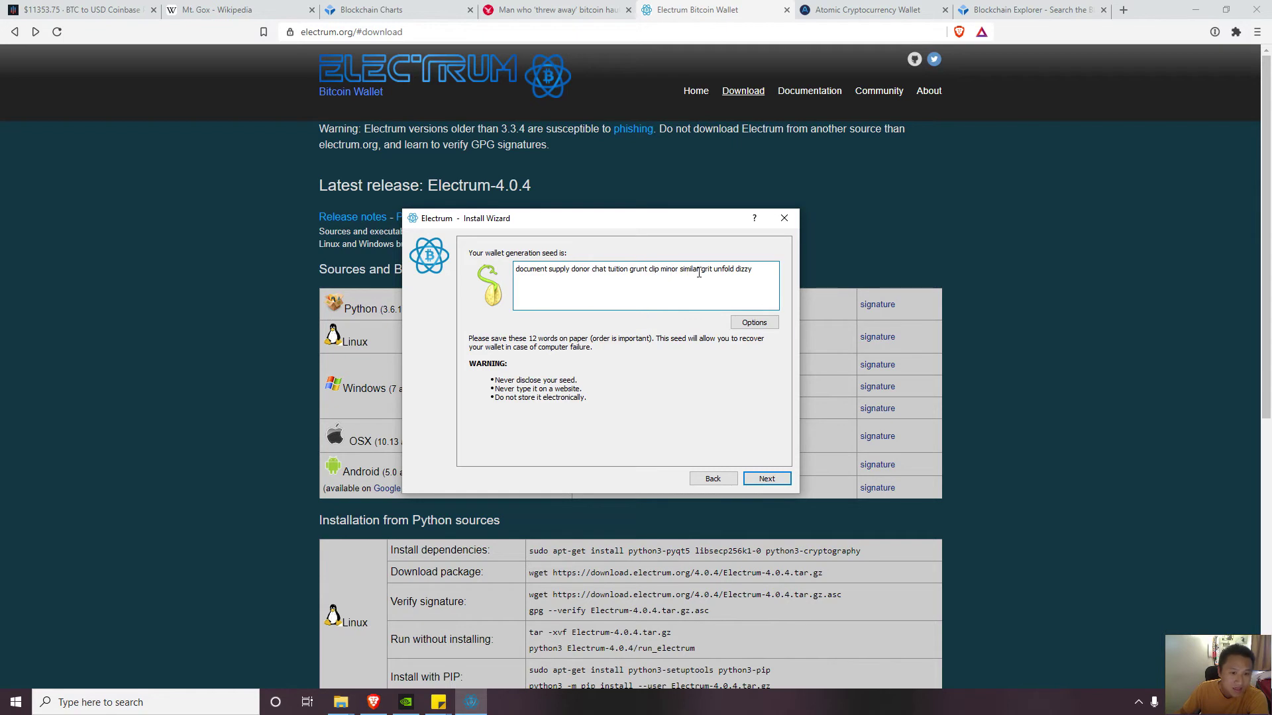
left_click_drag(753, 271, 239, 205)
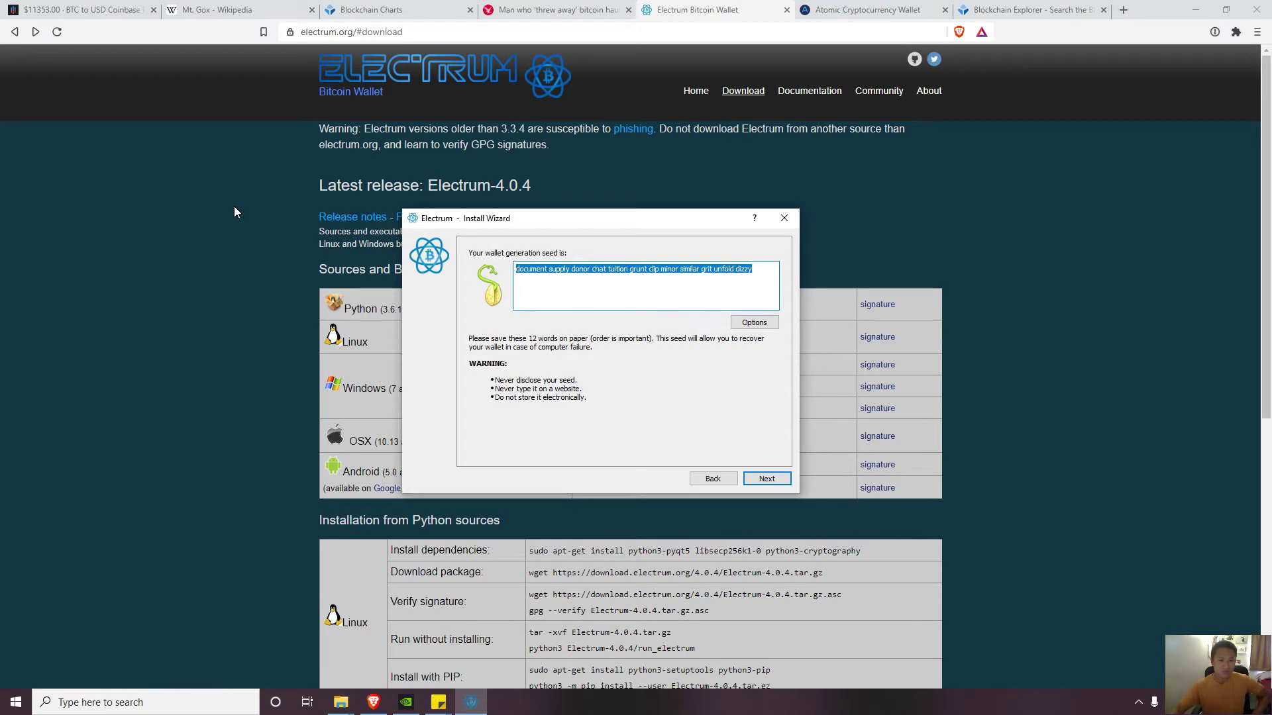
Select and deselect the 12-word seed, nudge the wizard, and open taskbar search.
left_click(685, 267)
left_click_drag(752, 268, 525, 259)
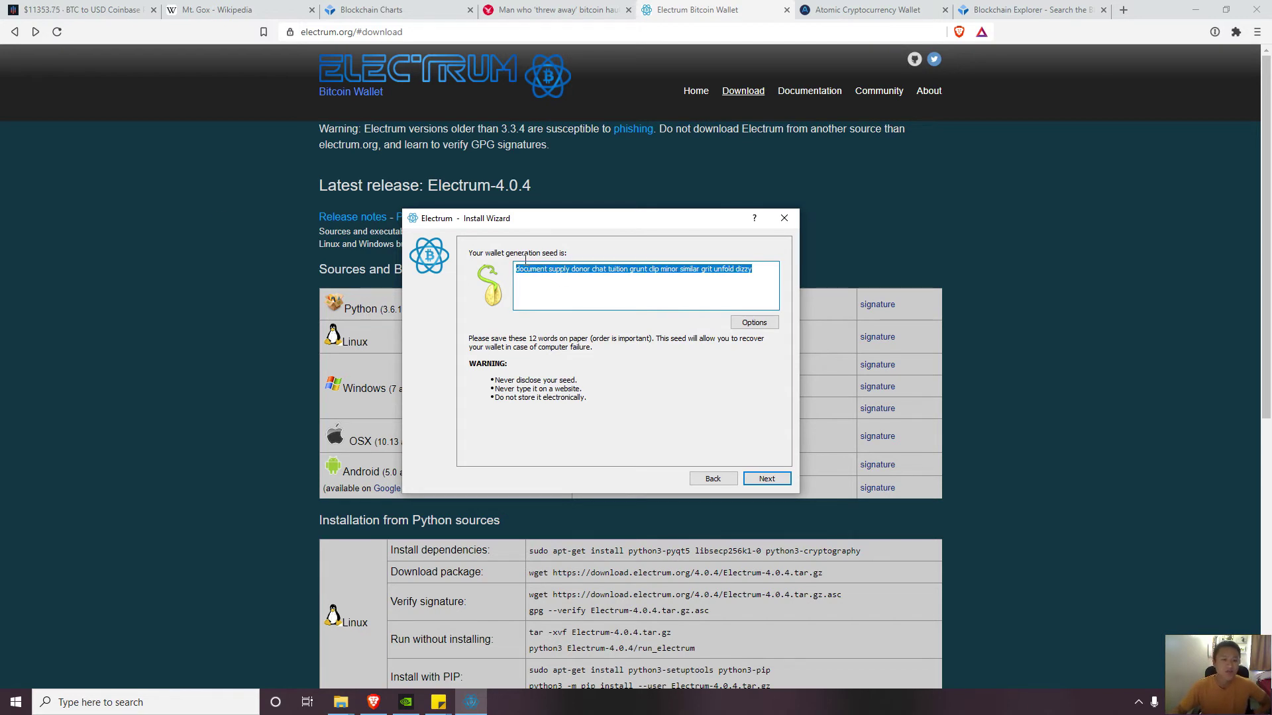
left_click(761, 272)
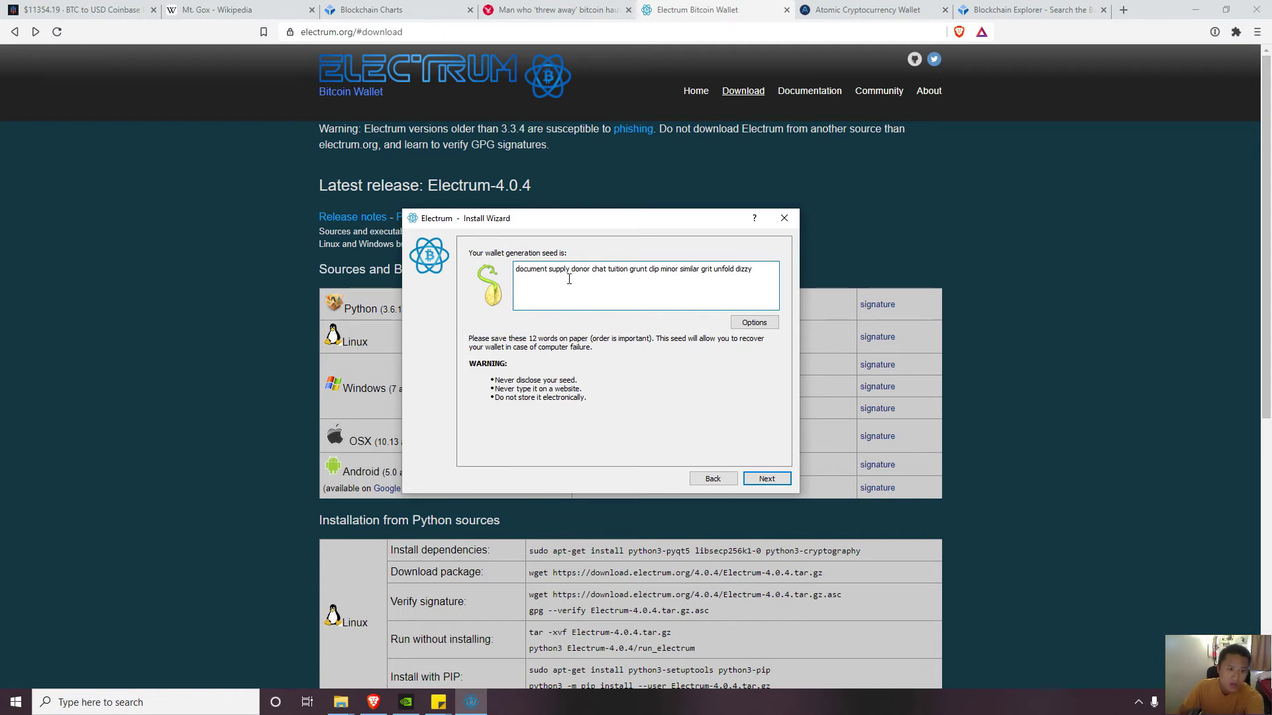
left_click_drag(612, 228, 594, 223)
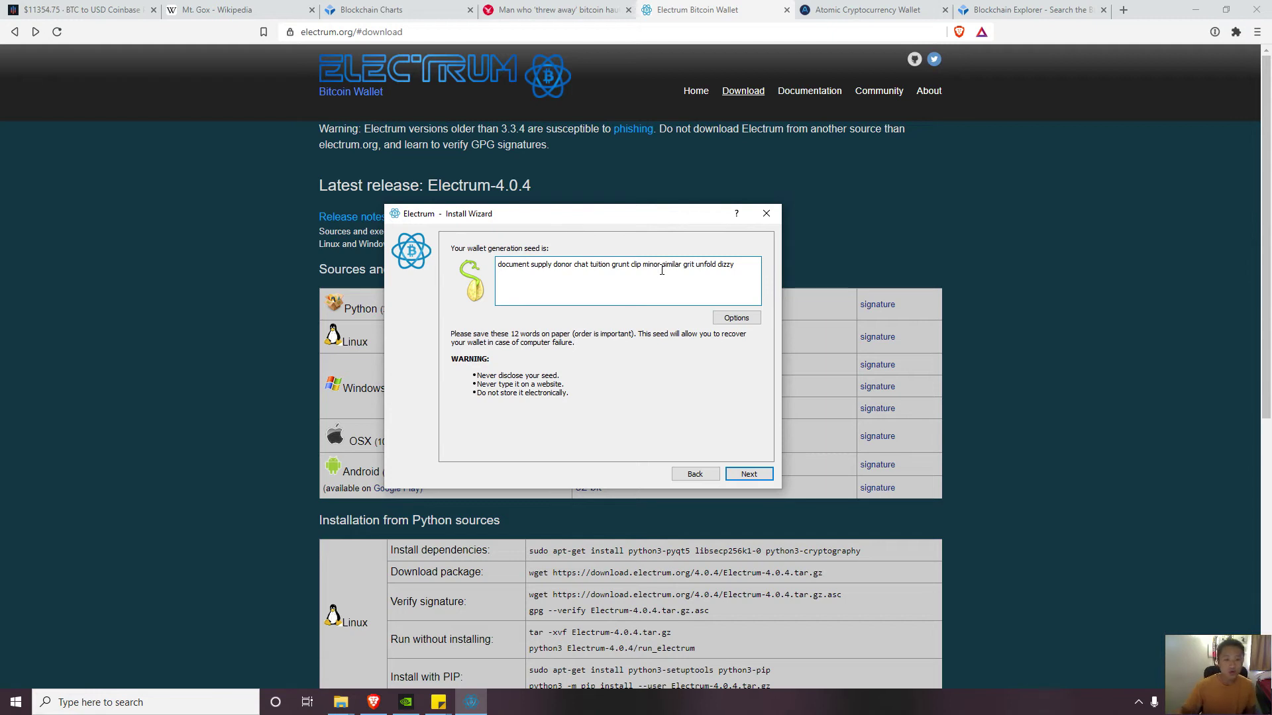
left_click(175, 701)
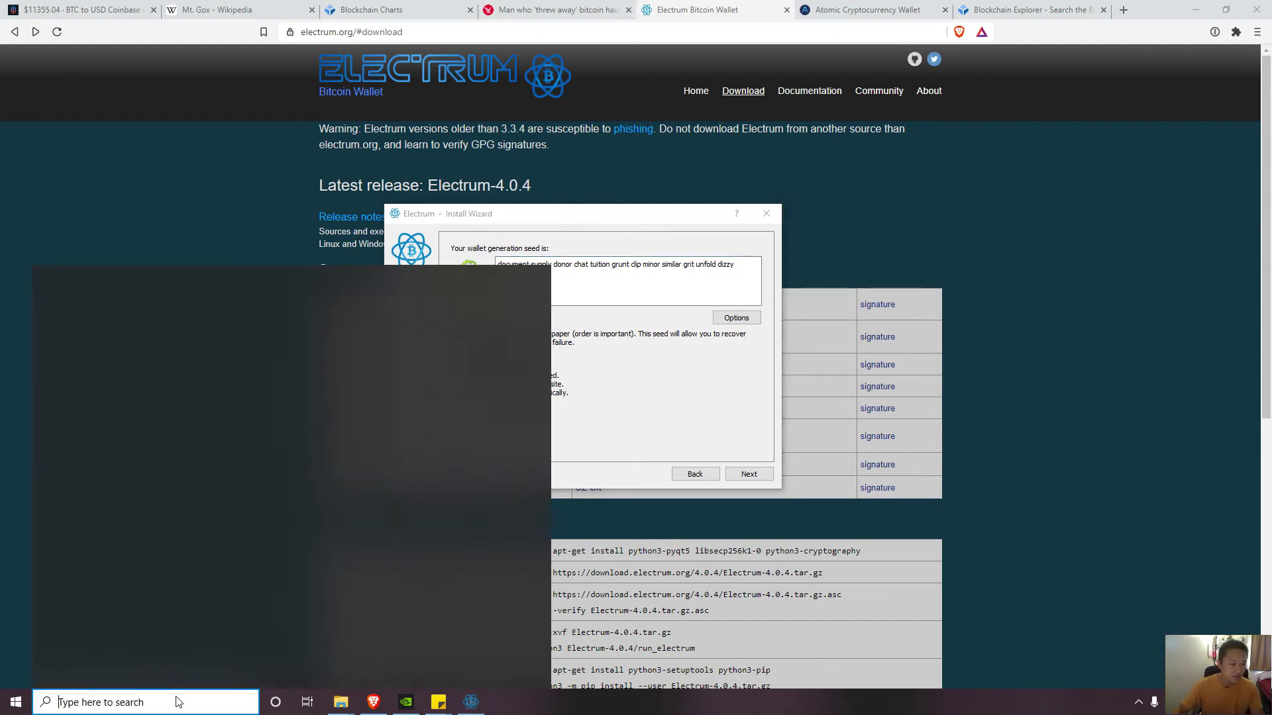
Launch Notepad and paste the copied 12-word seed phrase into a new document.
type("note")
key("Return")
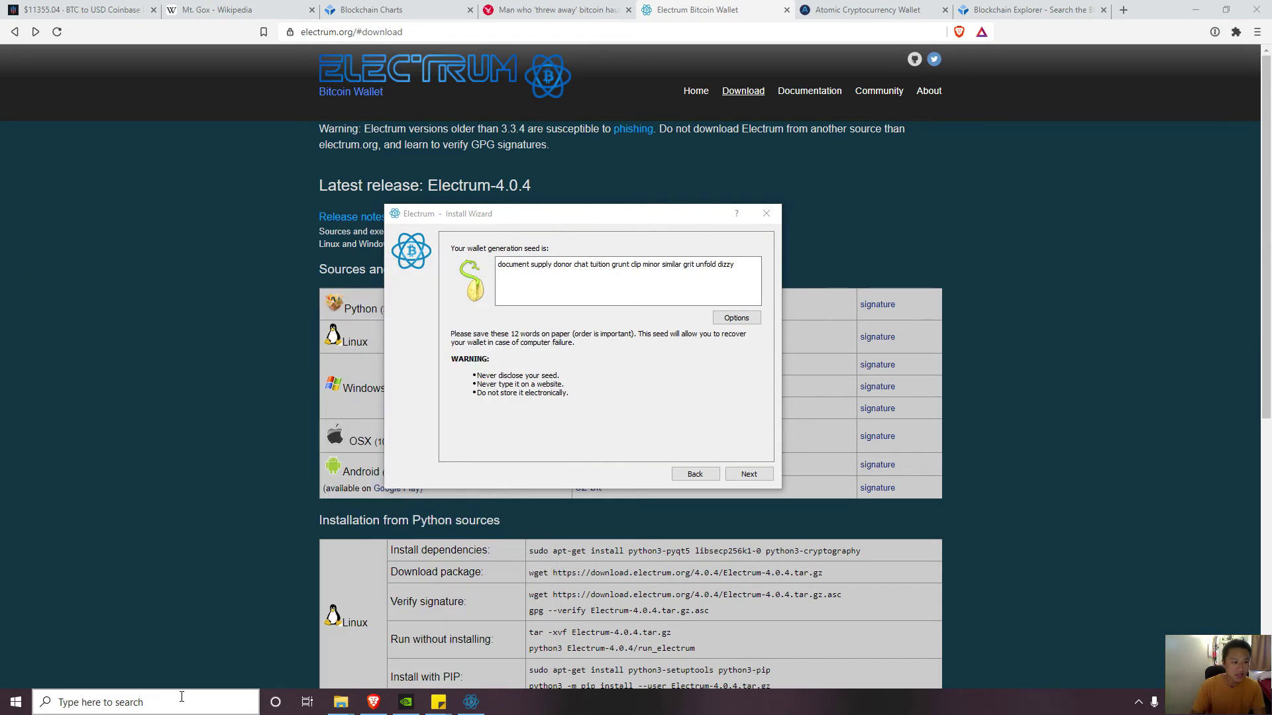
left_click_drag(592, 64, 926, 285)
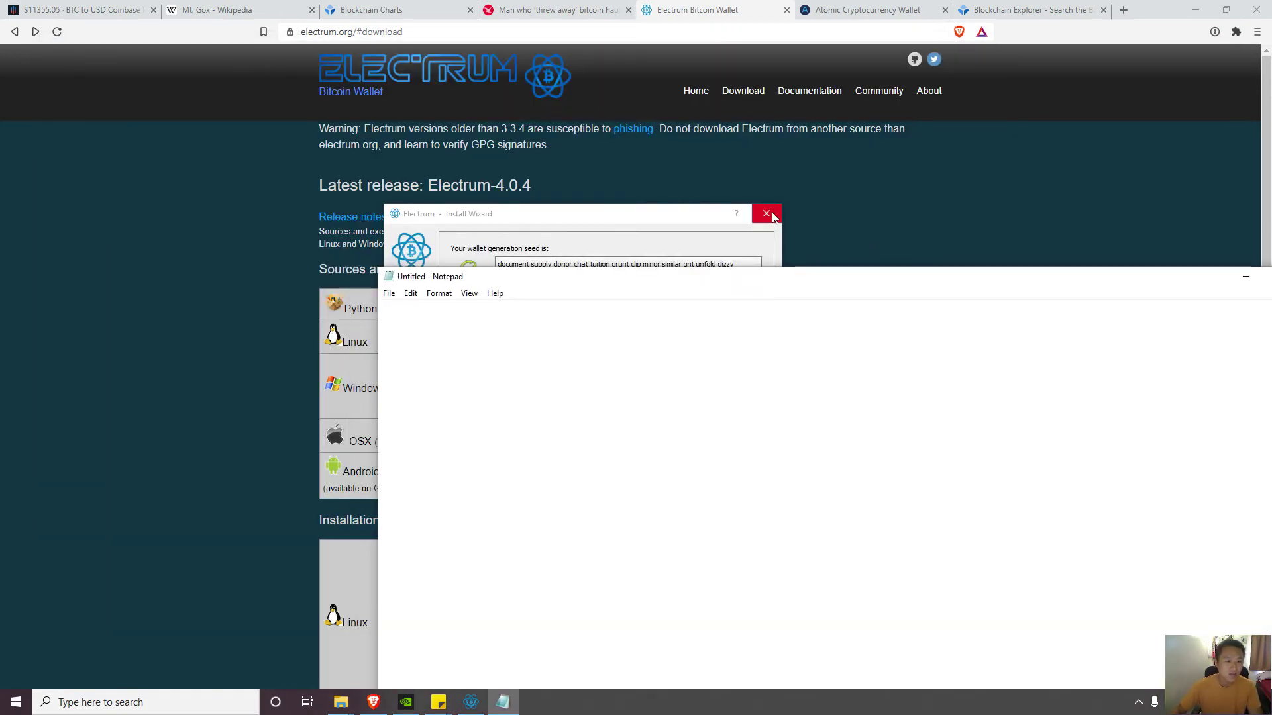
left_click(580, 239)
key("ctrl+a")
key("ctrl+c")
left_click(638, 276)
key("ctrl+v")
left_click_drag(832, 273, 643, 173)
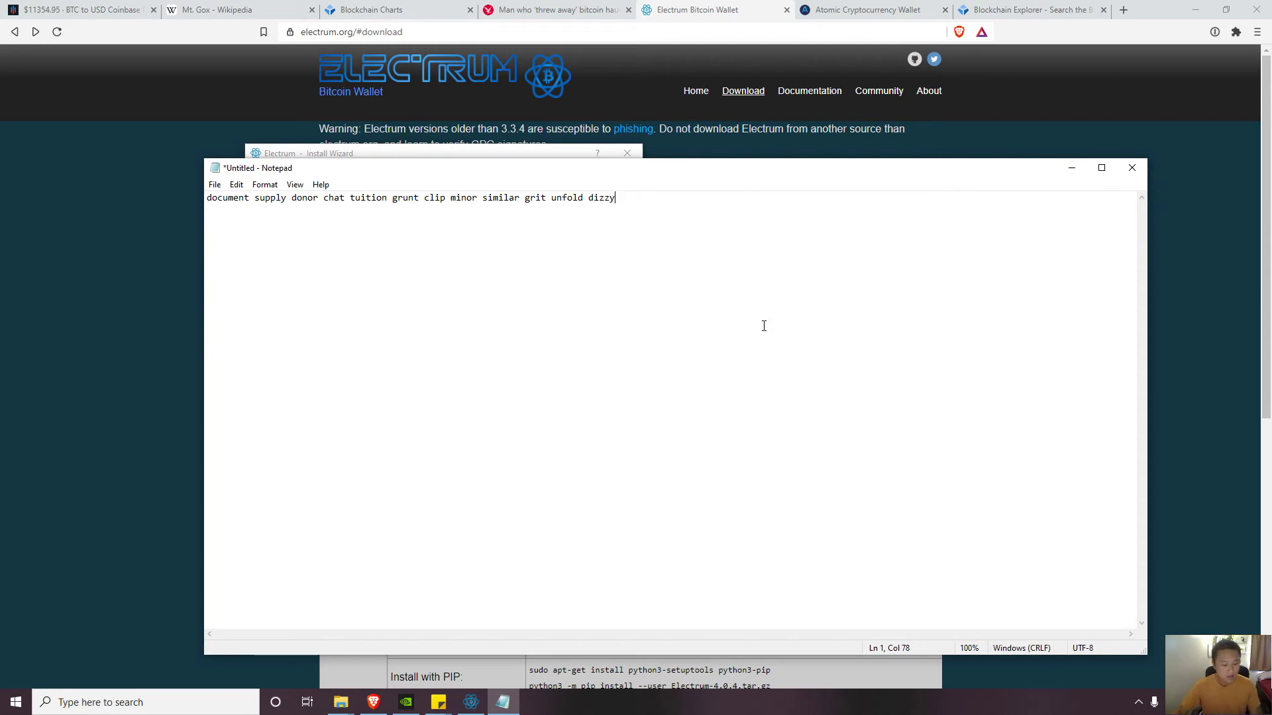
Save the Notepad seed phrase to the Desktop as 'Seed Key Demo Video.txt'.
key("ctrl+s")
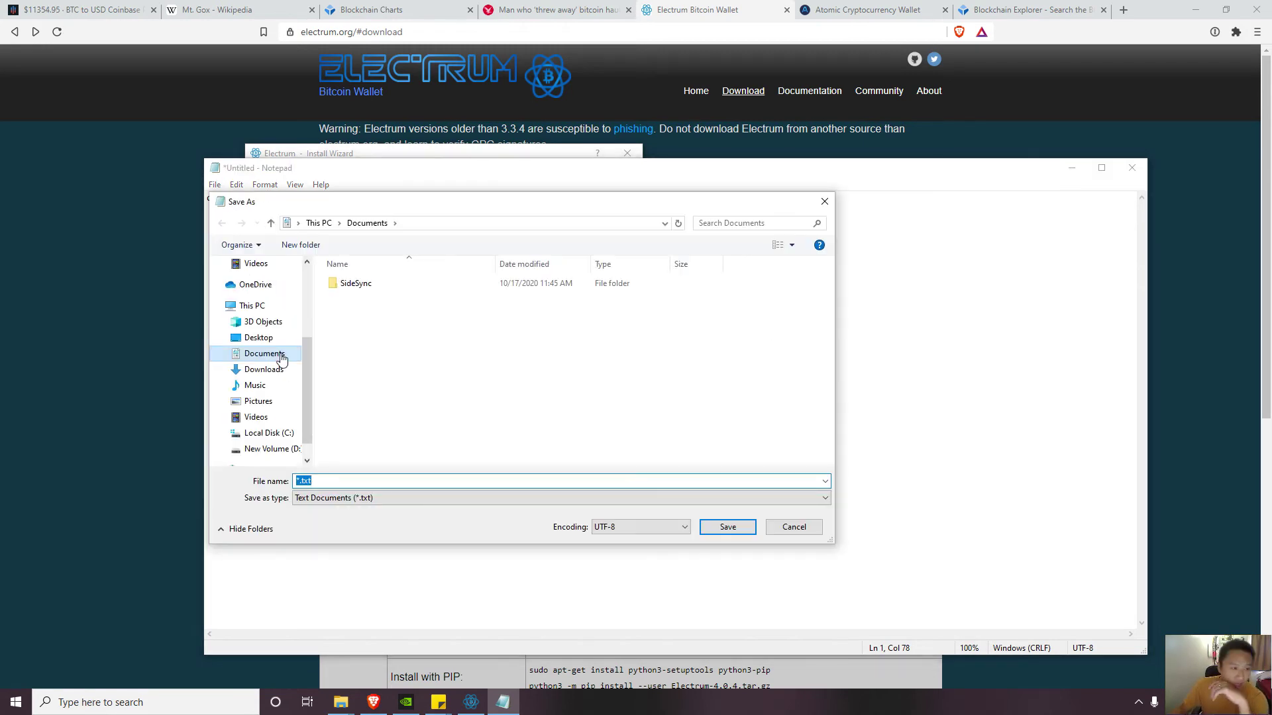
scroll(247, 345, "up", 1)
left_click(257, 289)
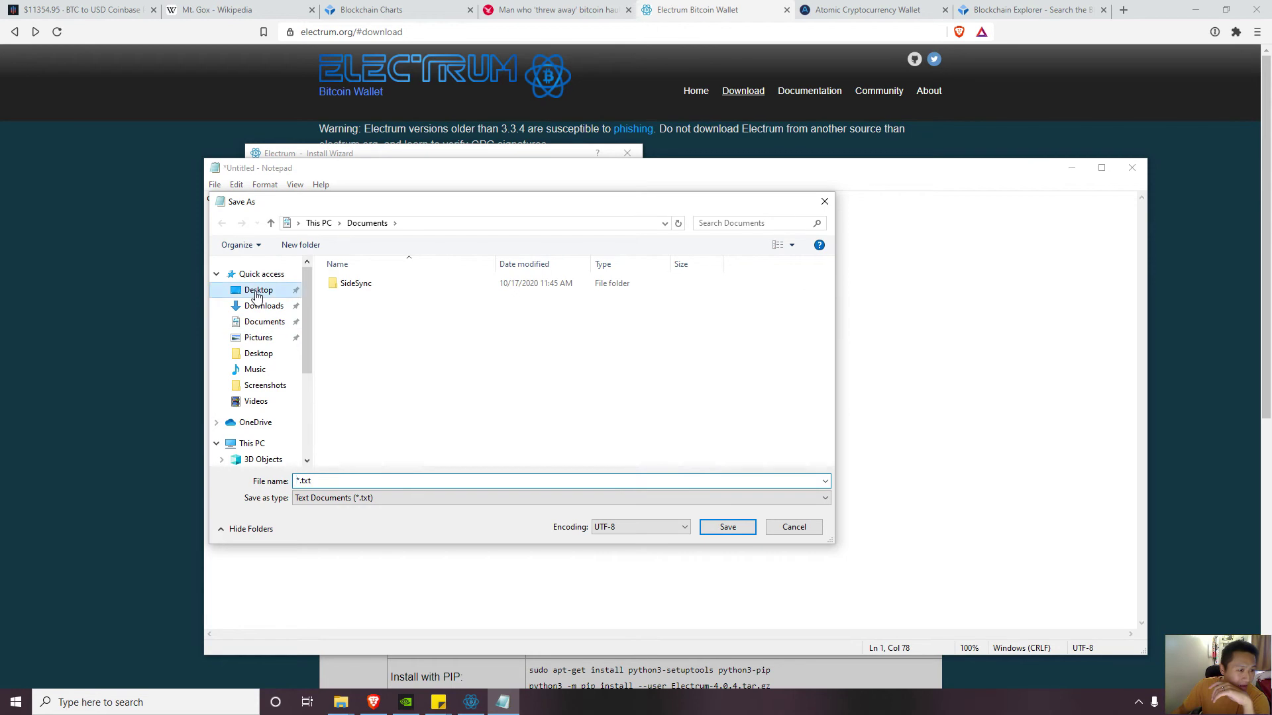
left_click(303, 481)
double_click(305, 482)
key("Home")
key("Delete")
type("Seed Key De")
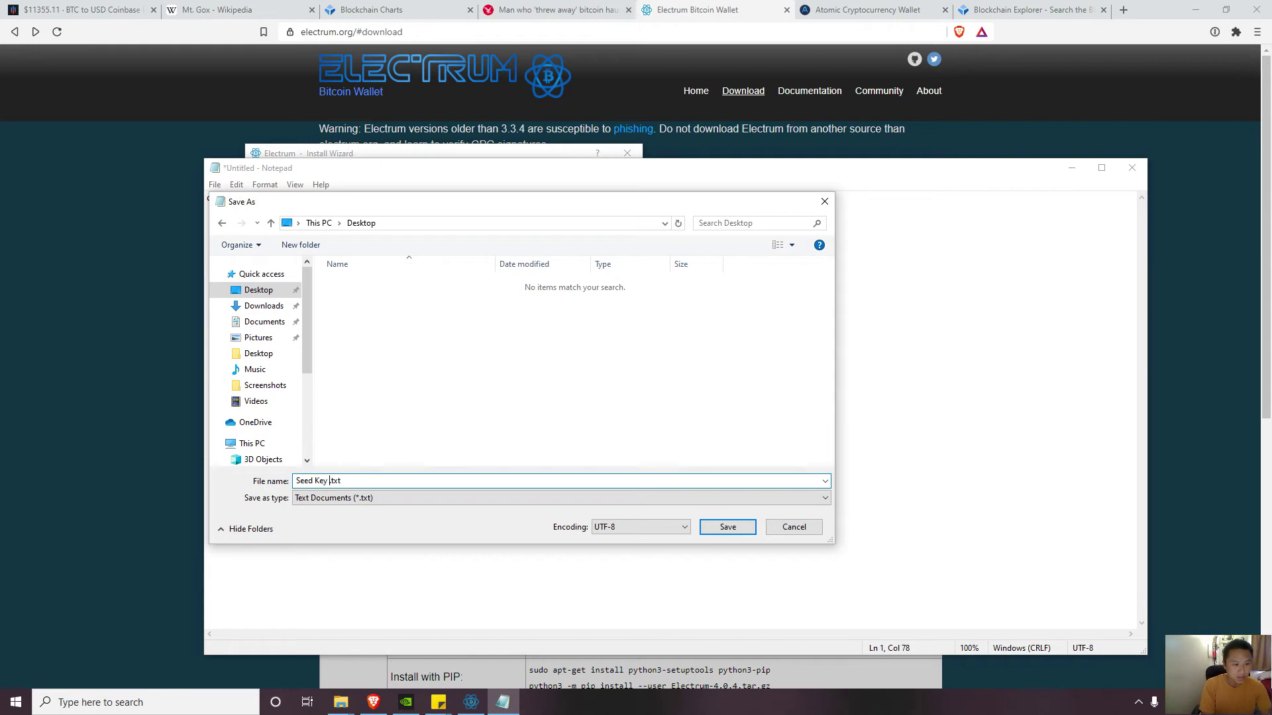
type("mo Video")
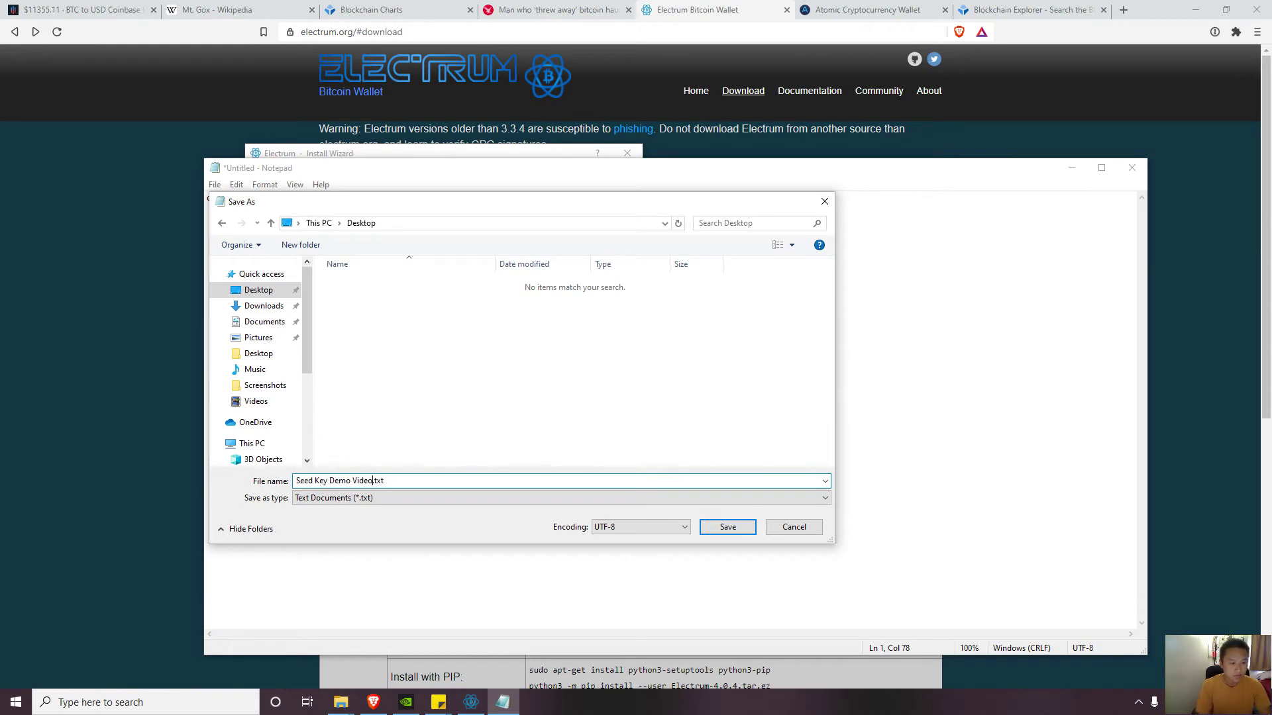
left_click(727, 527)
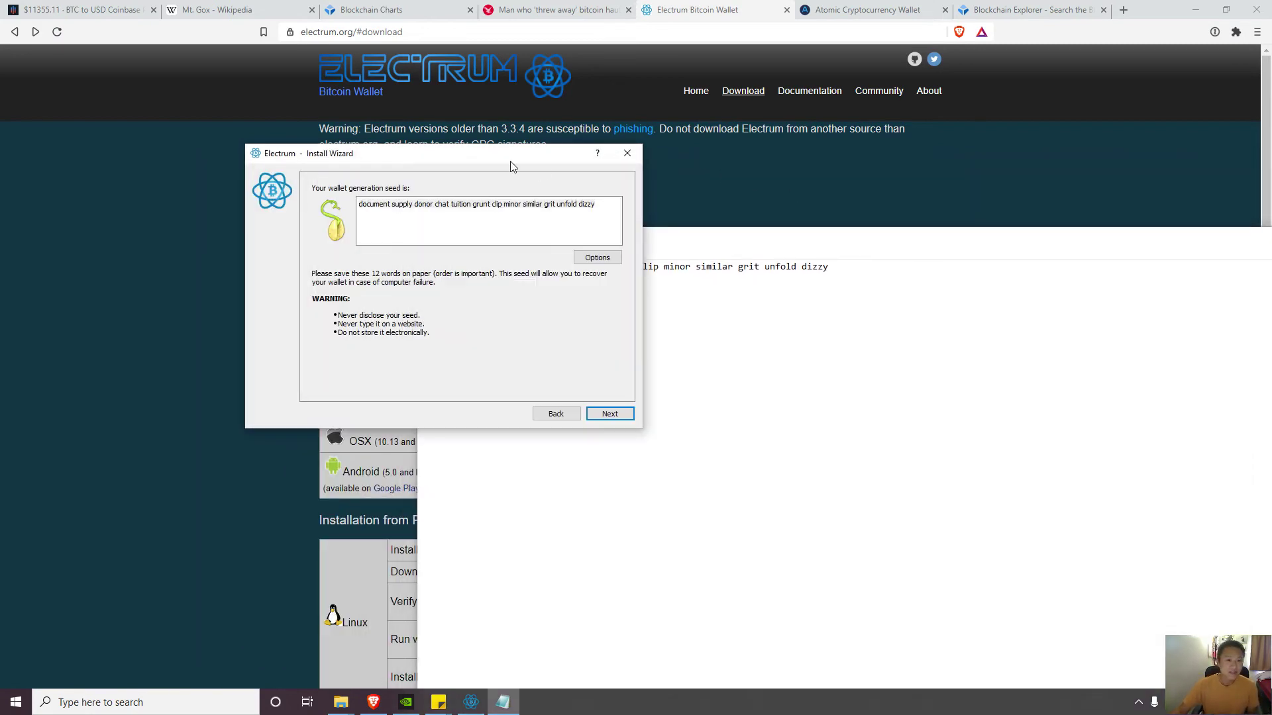
left_click_drag(511, 155, 409, 135)
left_click_drag(934, 246, 892, 218)
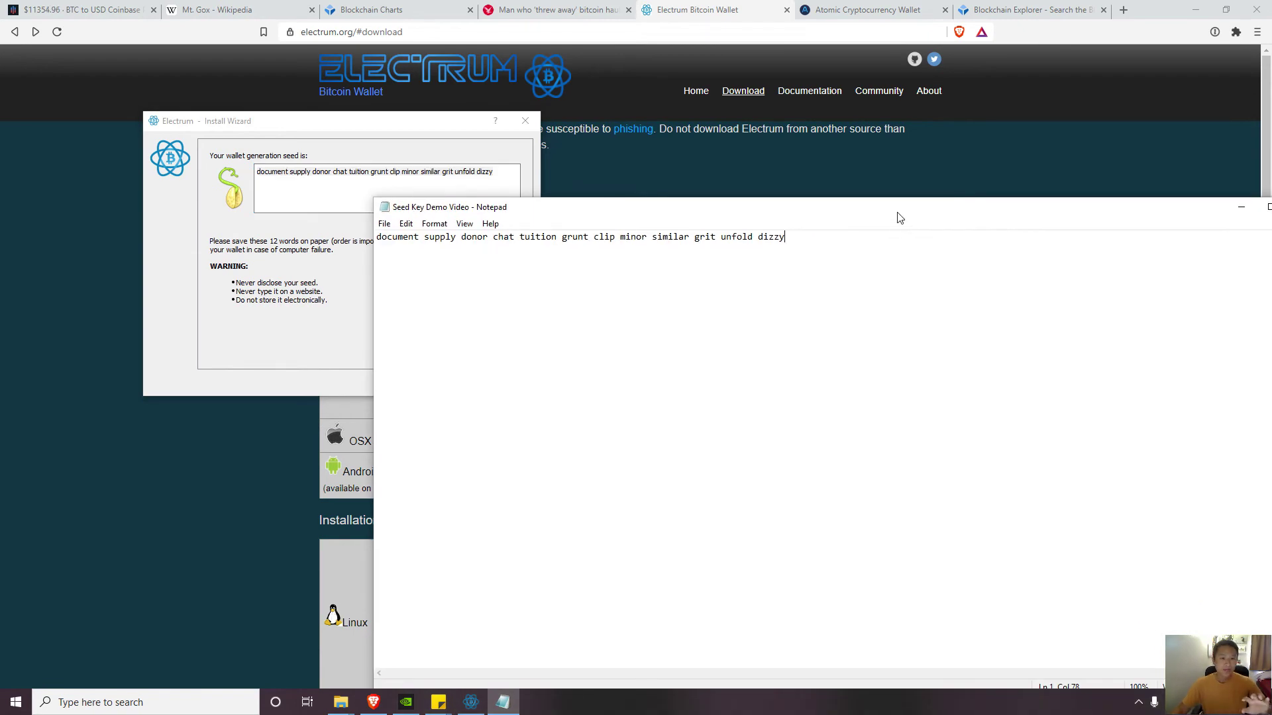
left_click_drag(899, 218, 838, 210)
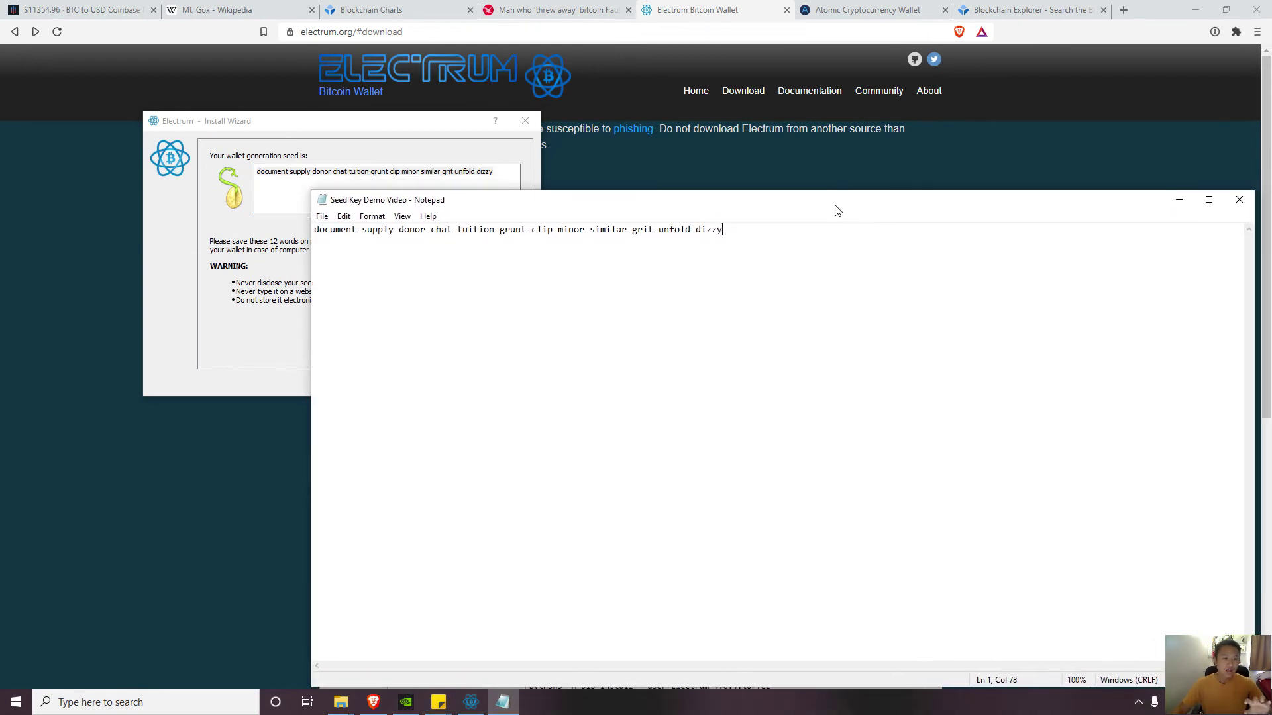
left_click(405, 129)
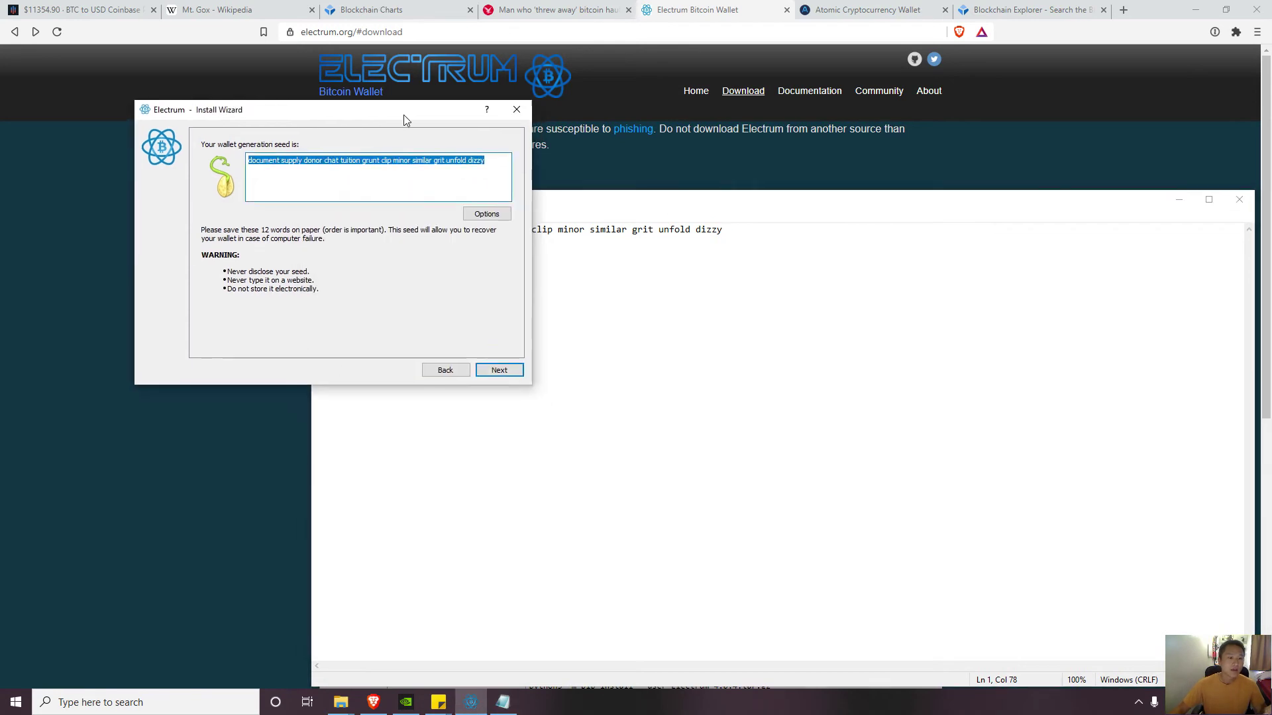
left_click_drag(403, 117, 376, 89)
mouse_move(725, 208)
left_mouse_down()
mouse_move(679, 194)
mouse_move(709, 199)
left_mouse_up()
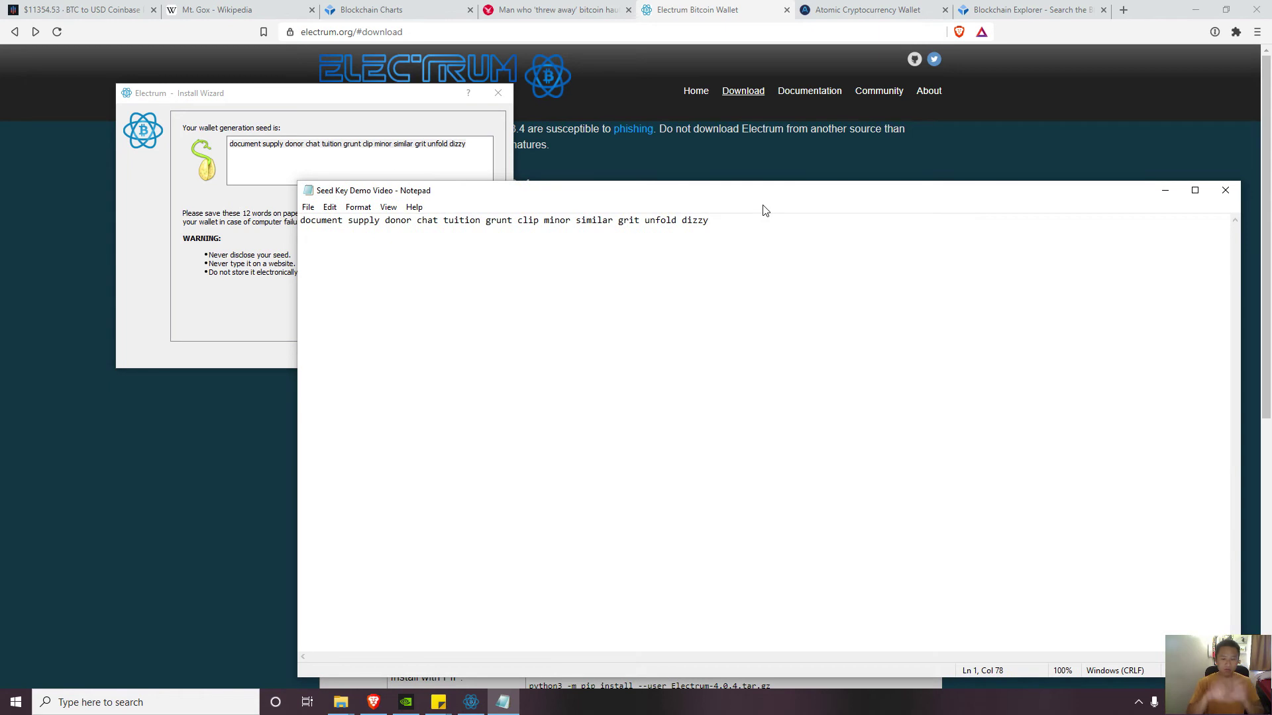
left_click_drag(799, 192, 741, 174)
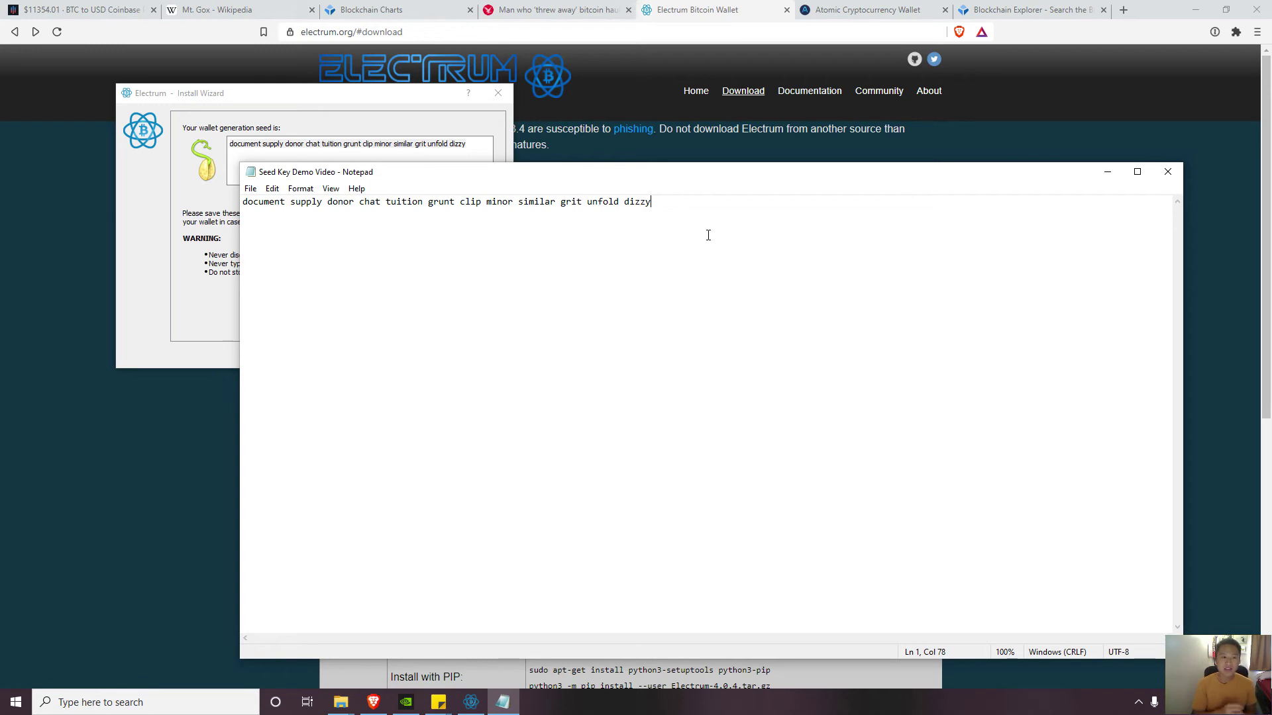
left_click_drag(651, 202, 212, 199)
mouse_move(722, 174)
left_mouse_down()
mouse_move(698, 176)
mouse_move(744, 177)
left_mouse_up()
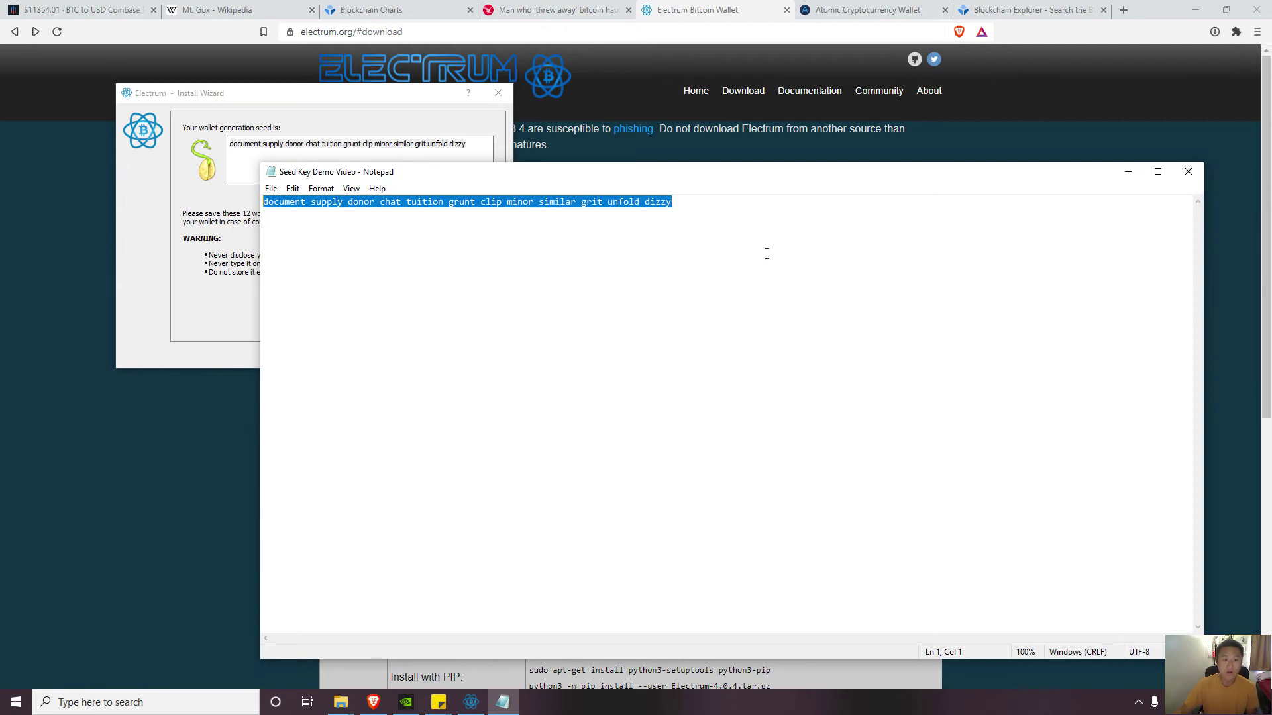
left_click(704, 207)
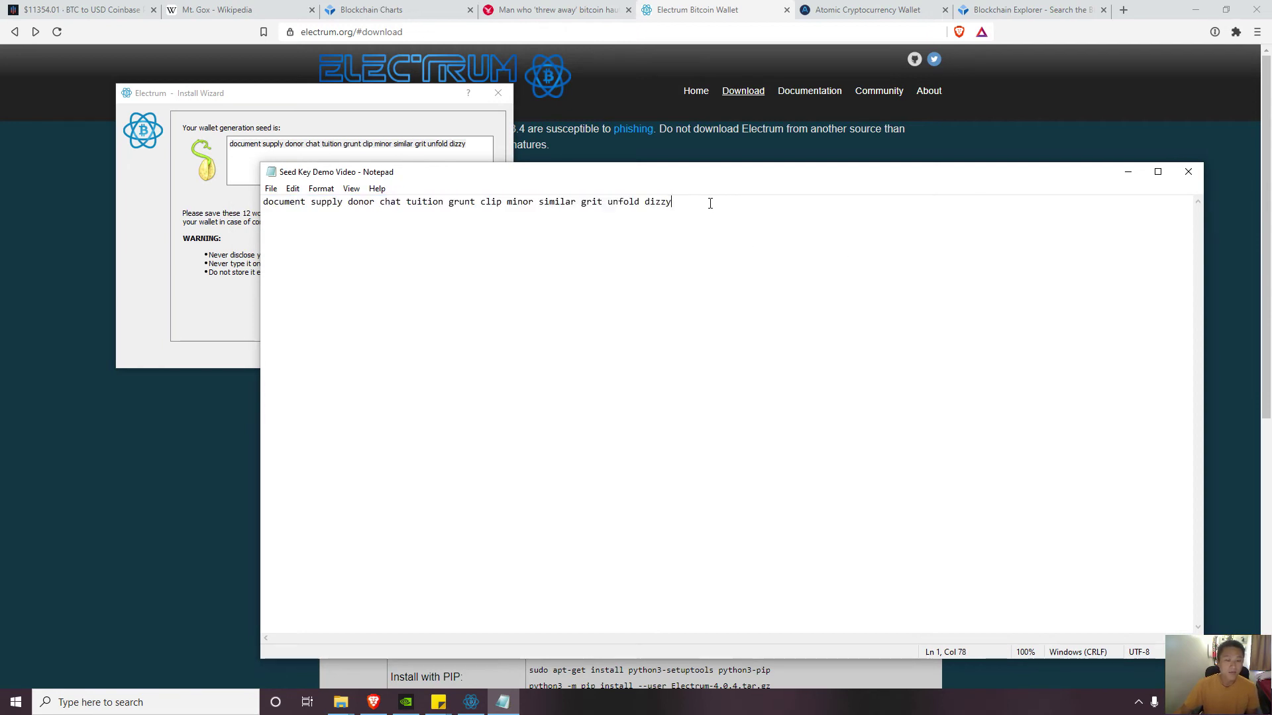
left_click_drag(762, 178, 762, 182)
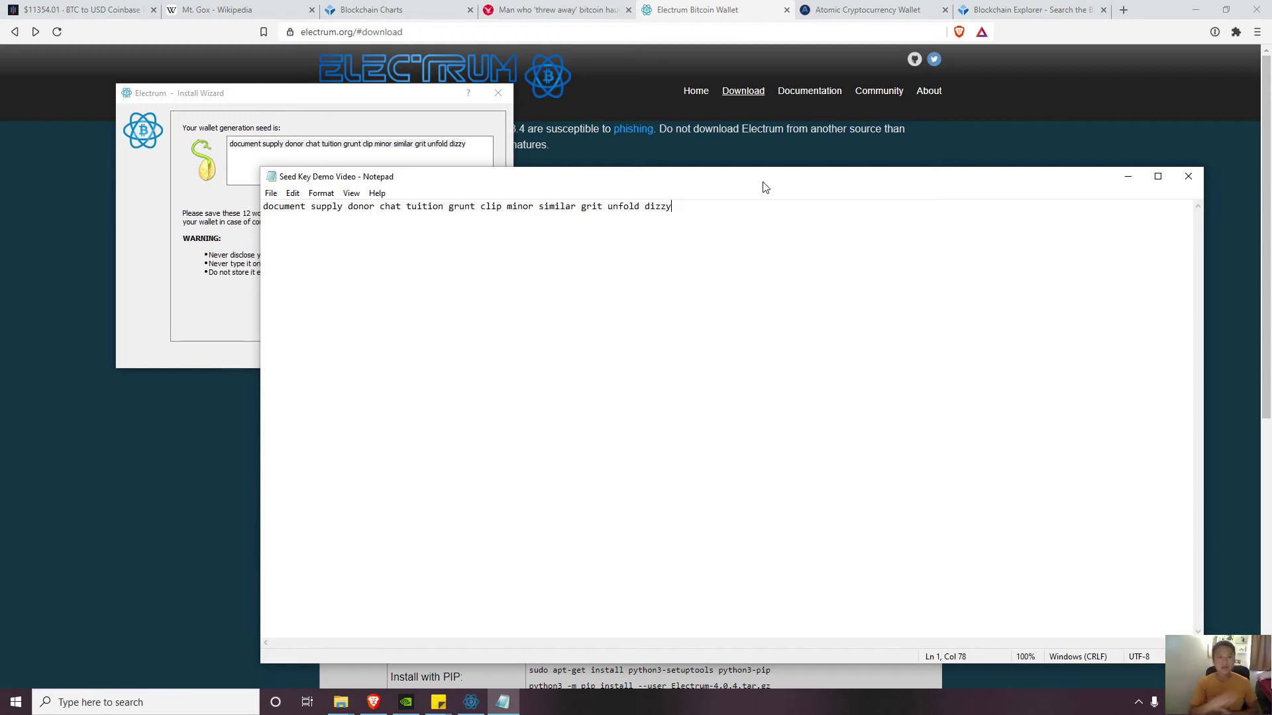
left_click_drag(762, 184, 229, 163)
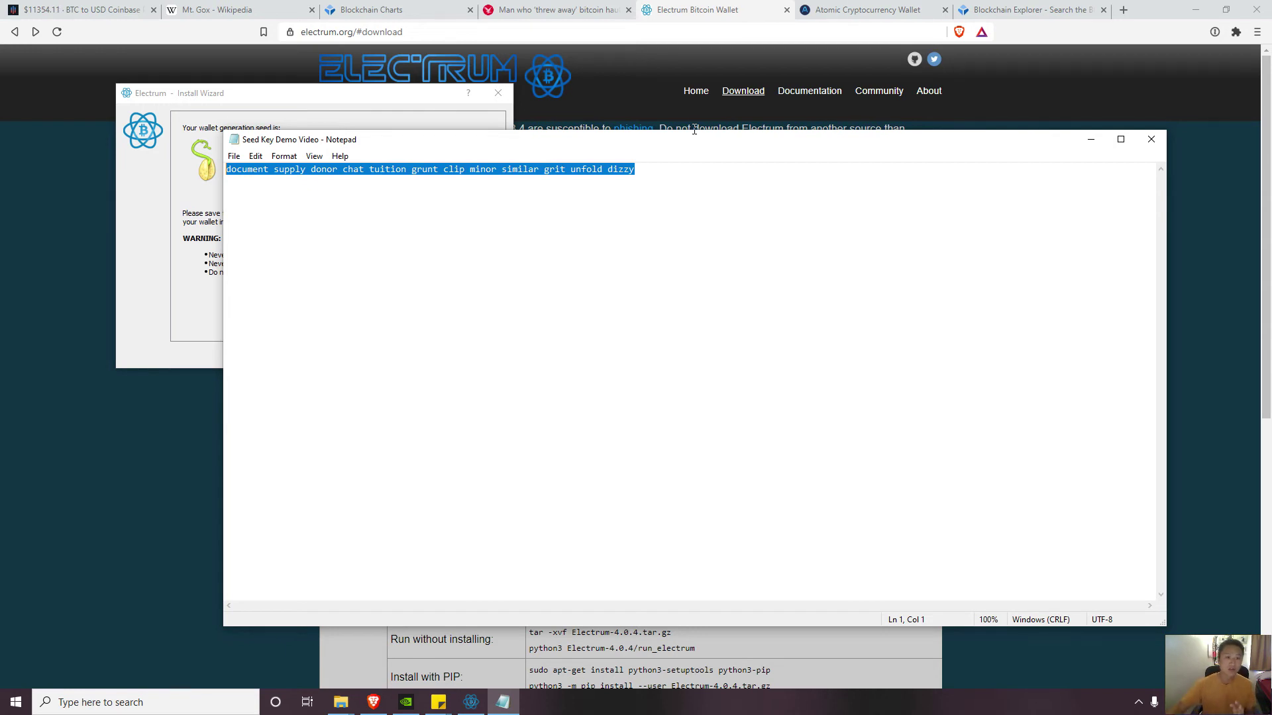
left_click(700, 200)
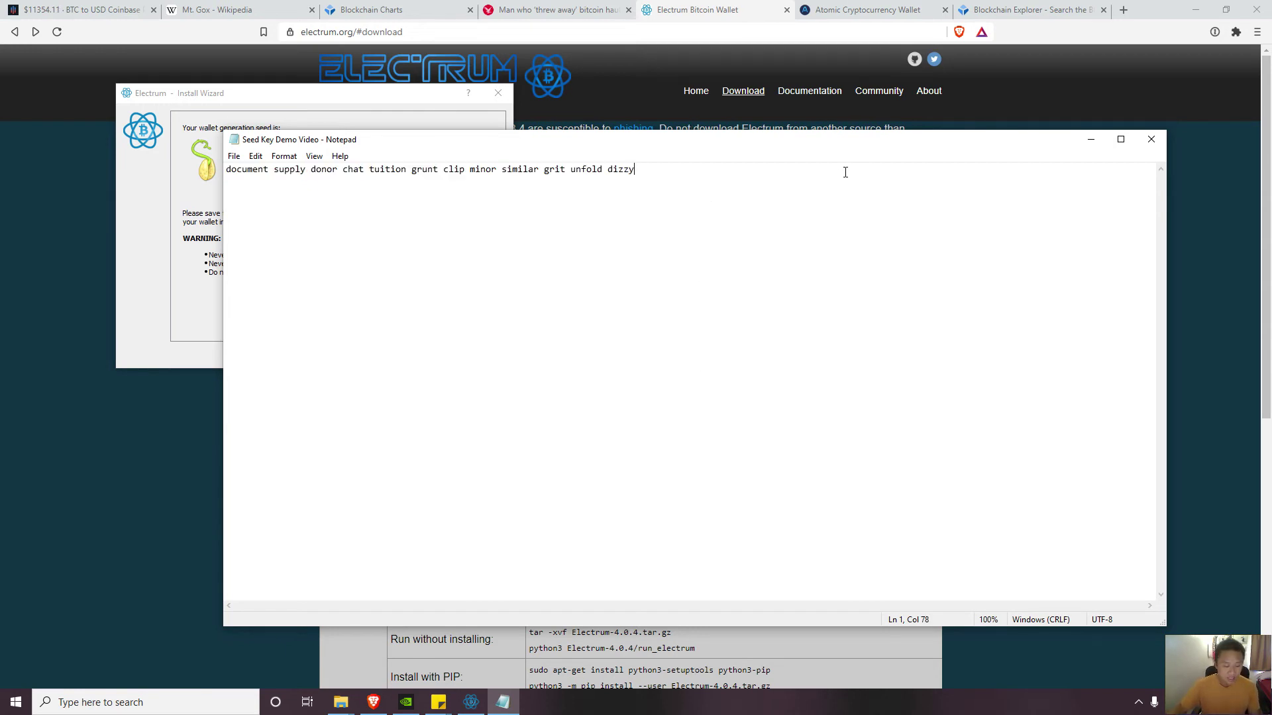
Close Notepad, centre the Electrum wizard, and advance from the seed page to Confirm Seed.
left_click(1151, 139)
left_click_drag(398, 96, 541, 151)
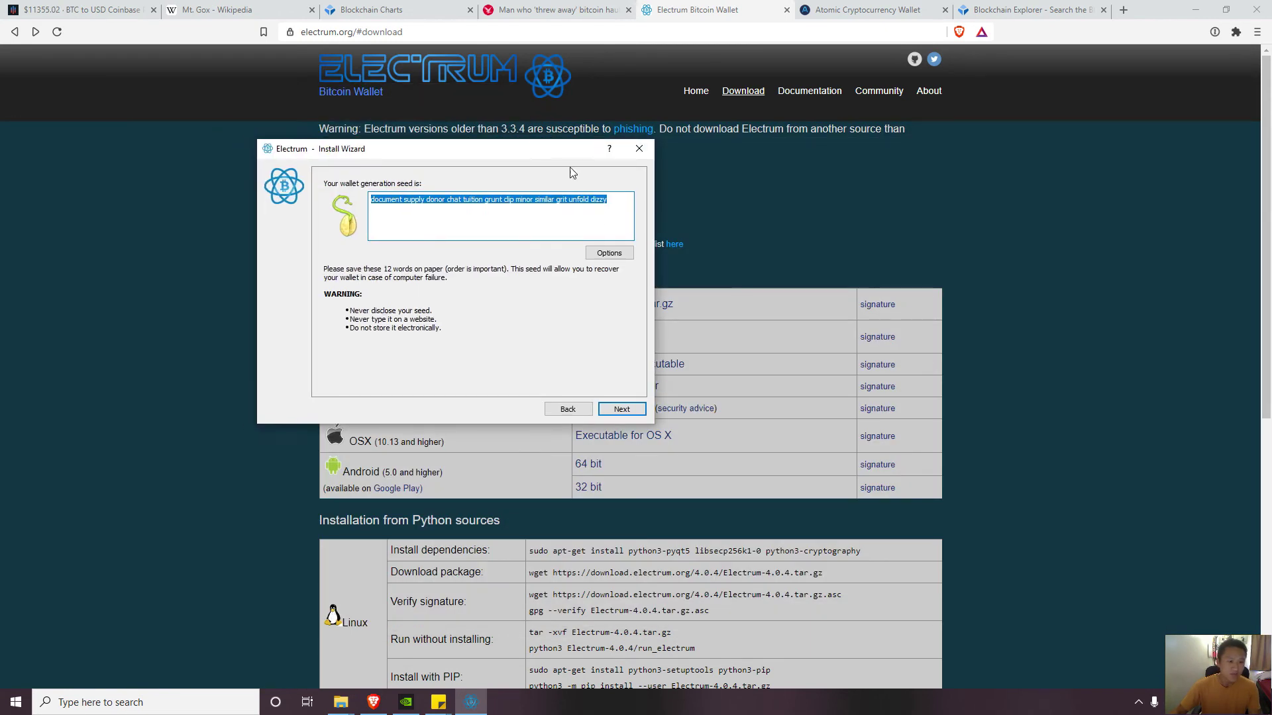
left_click(627, 219)
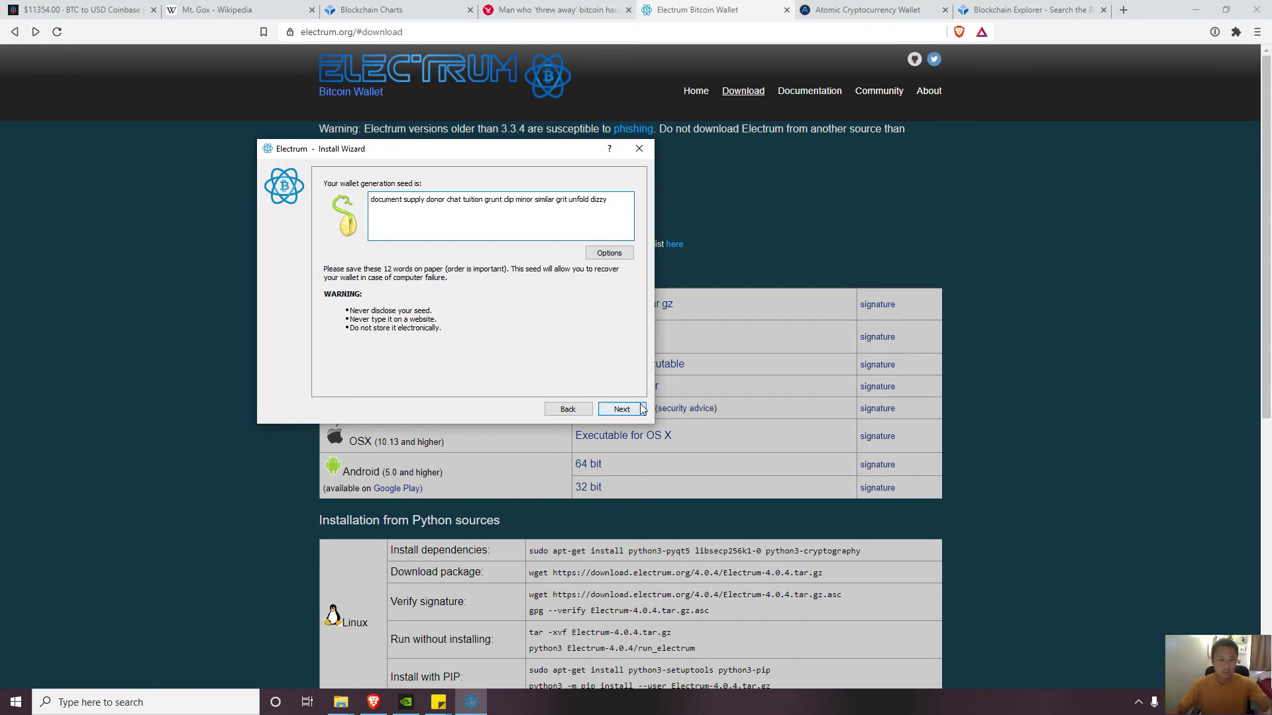
left_click(621, 409)
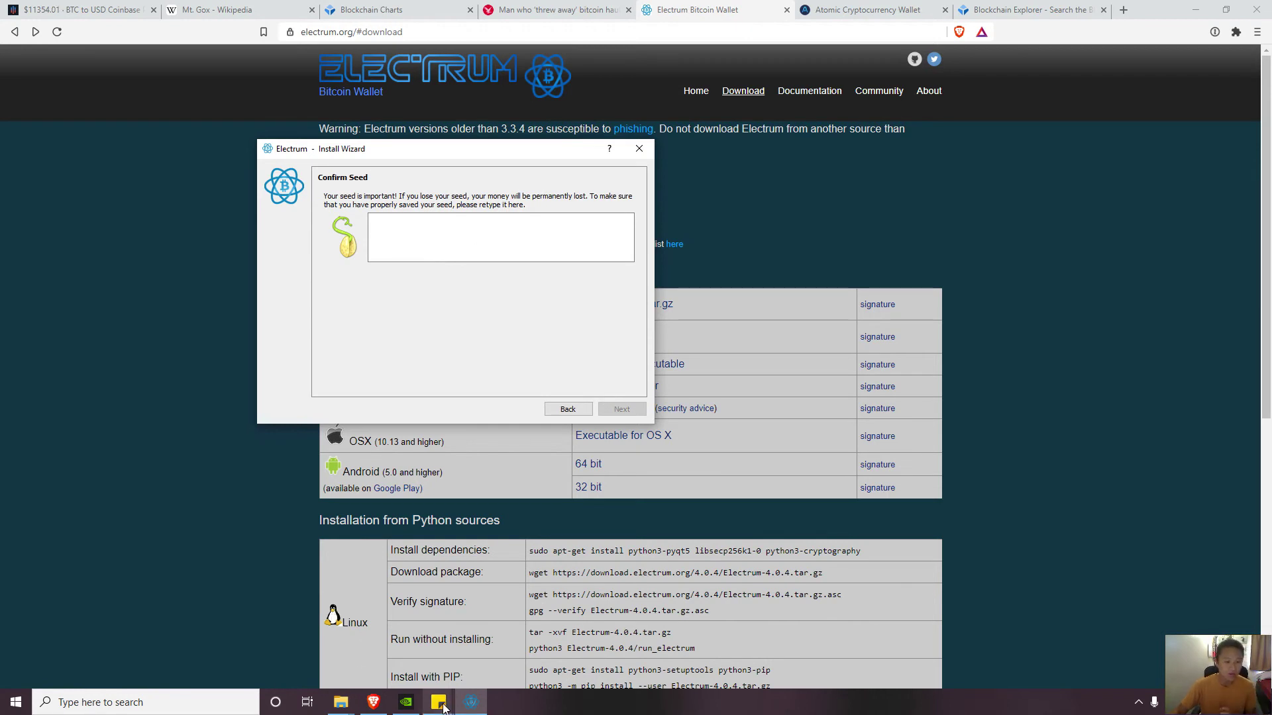
Minimize the browser and reopen Seed Key Demo Video.txt from the desktop.
mouse_move(437, 708)
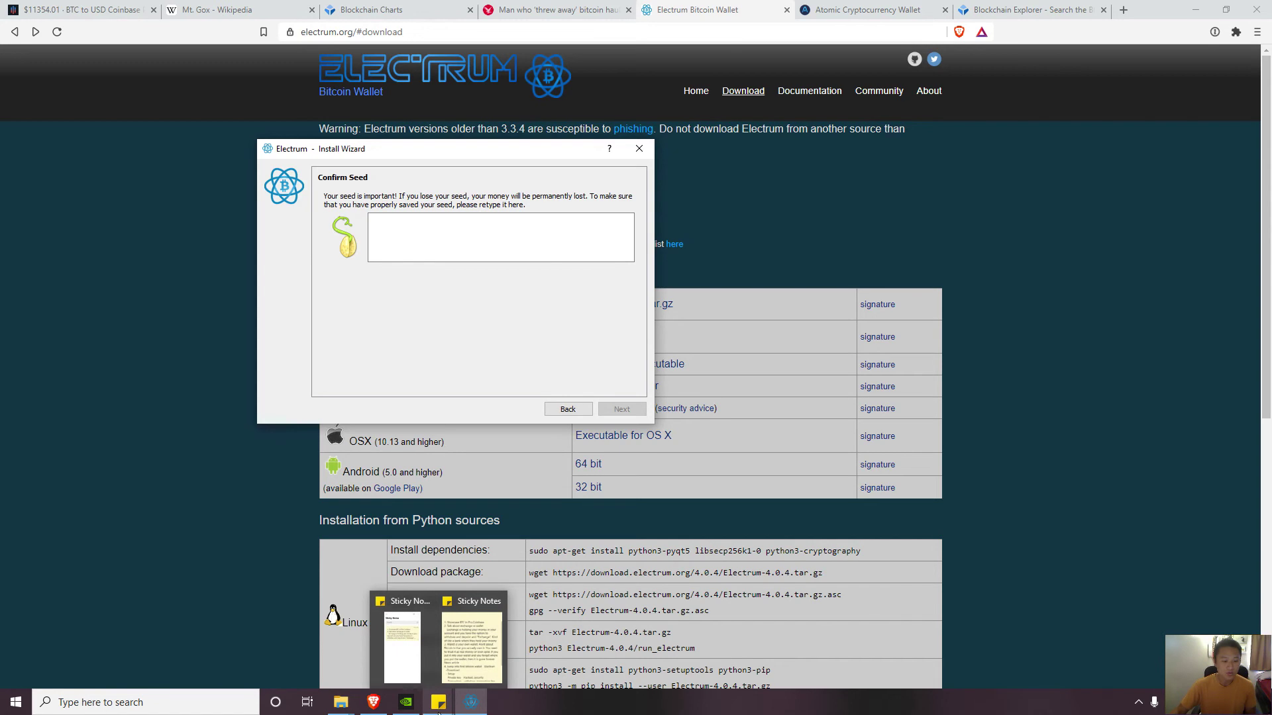
left_click(339, 706)
left_click(1196, 9)
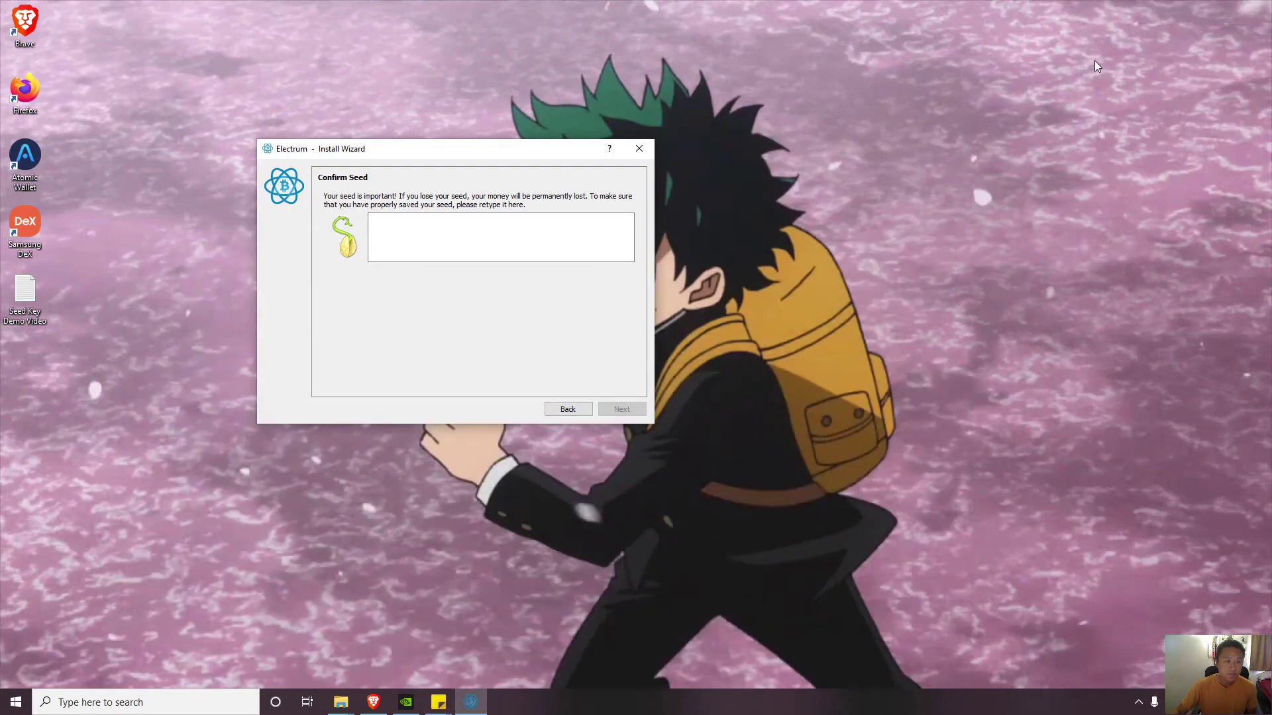
left_click_drag(464, 150, 808, 116)
double_click(34, 294)
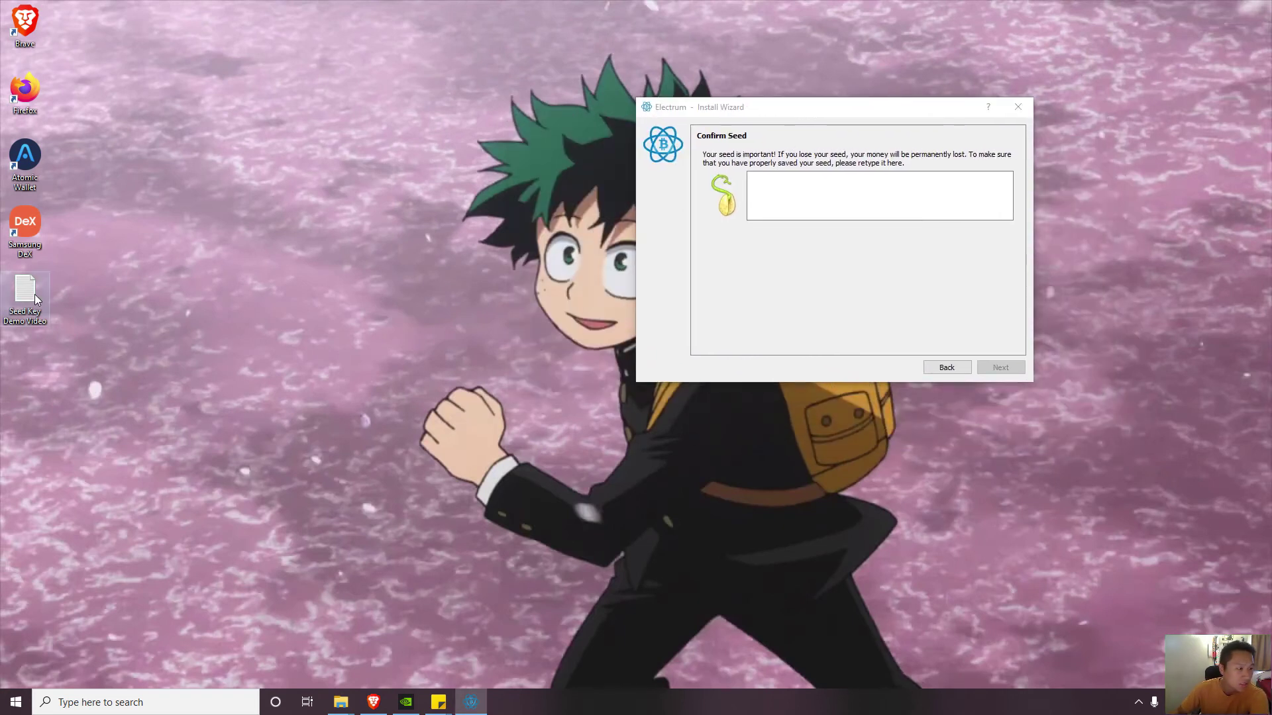
Copy the whole seed phrase from Notepad into the Confirm Seed box and continue.
left_click_drag(608, 141, 465, 108)
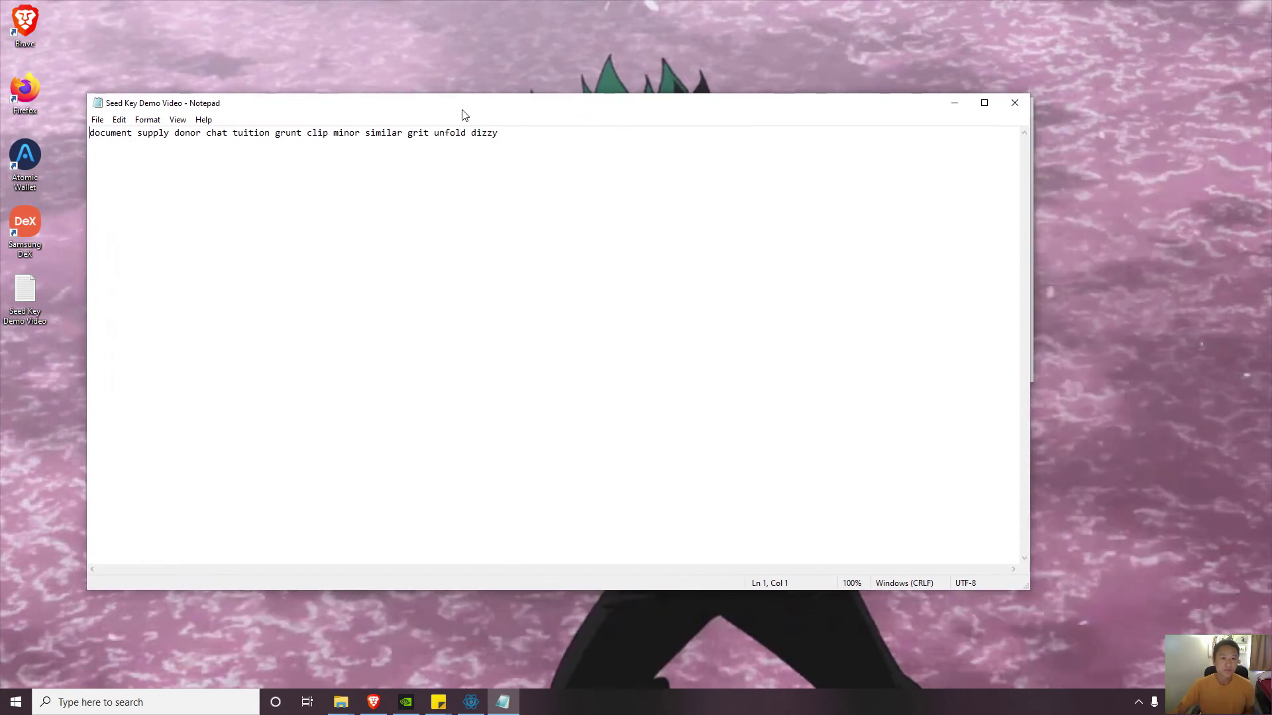
key("ctrl+a")
key("ctrl+c")
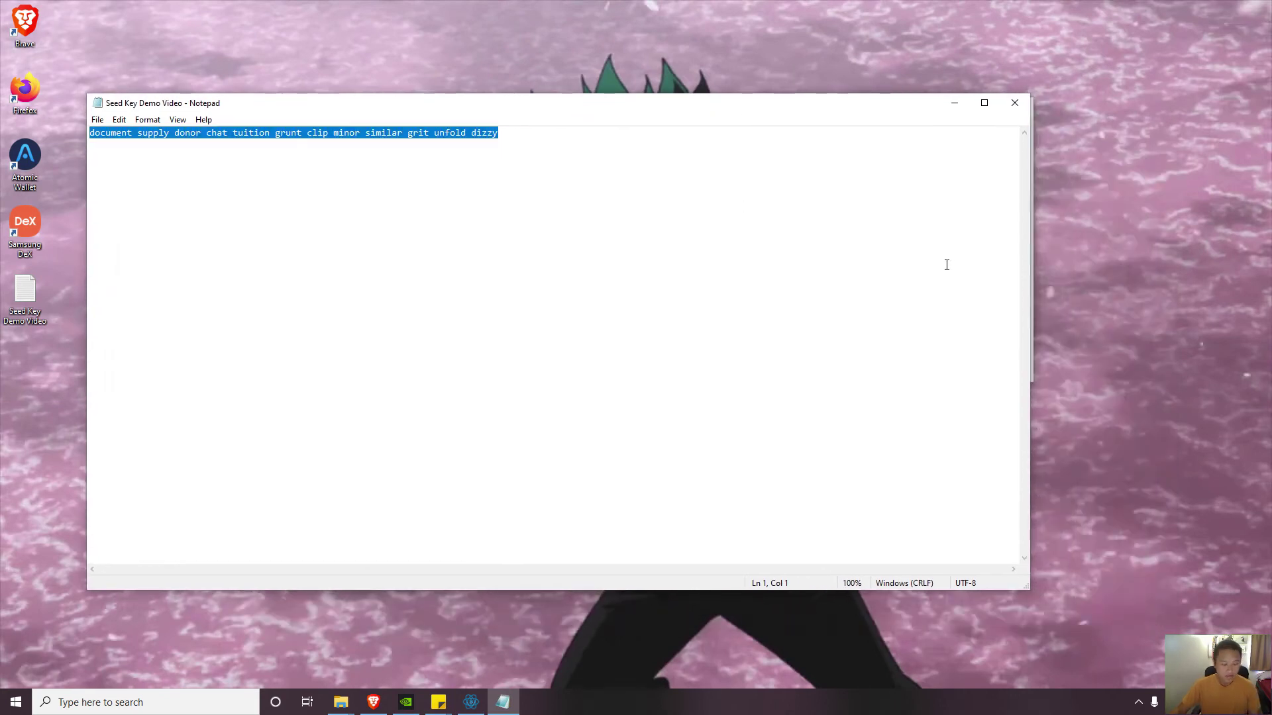
mouse_move(837, 108)
left_mouse_down()
mouse_move(815, 207)
mouse_move(823, 113)
mouse_move(846, 108)
left_mouse_up()
left_click(826, 198)
key("ctrl+v")
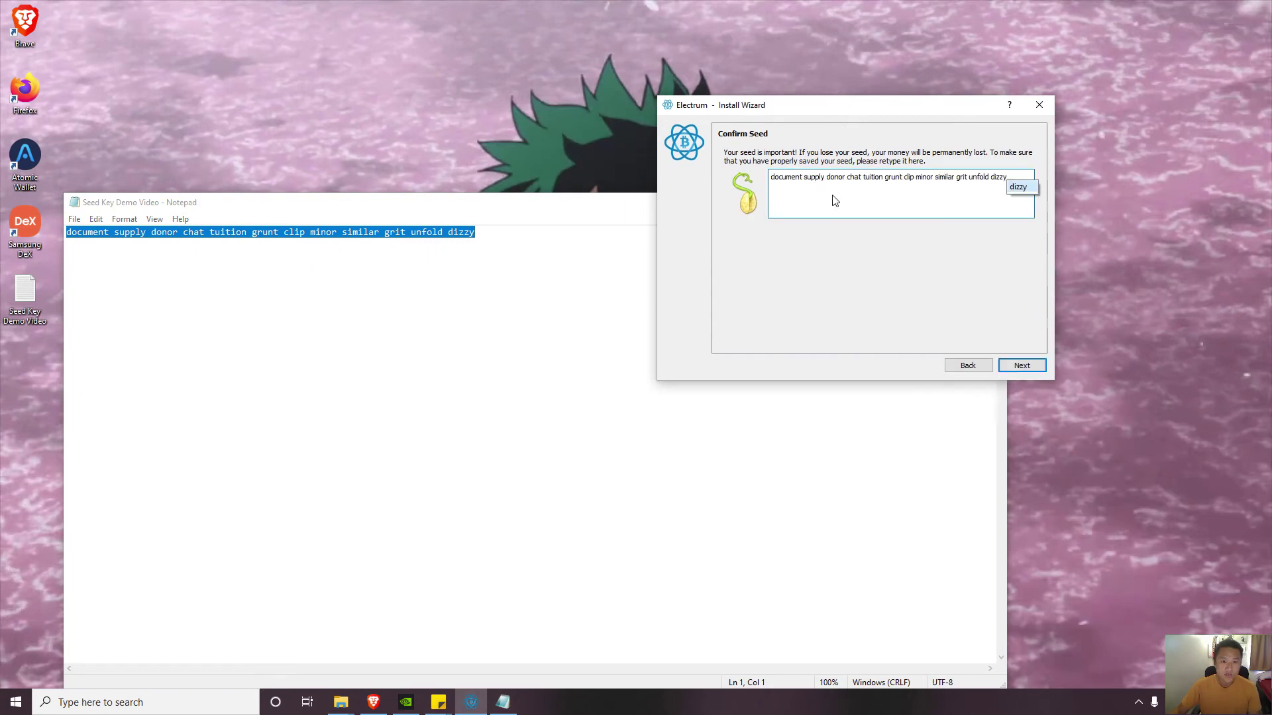
left_click(1021, 366)
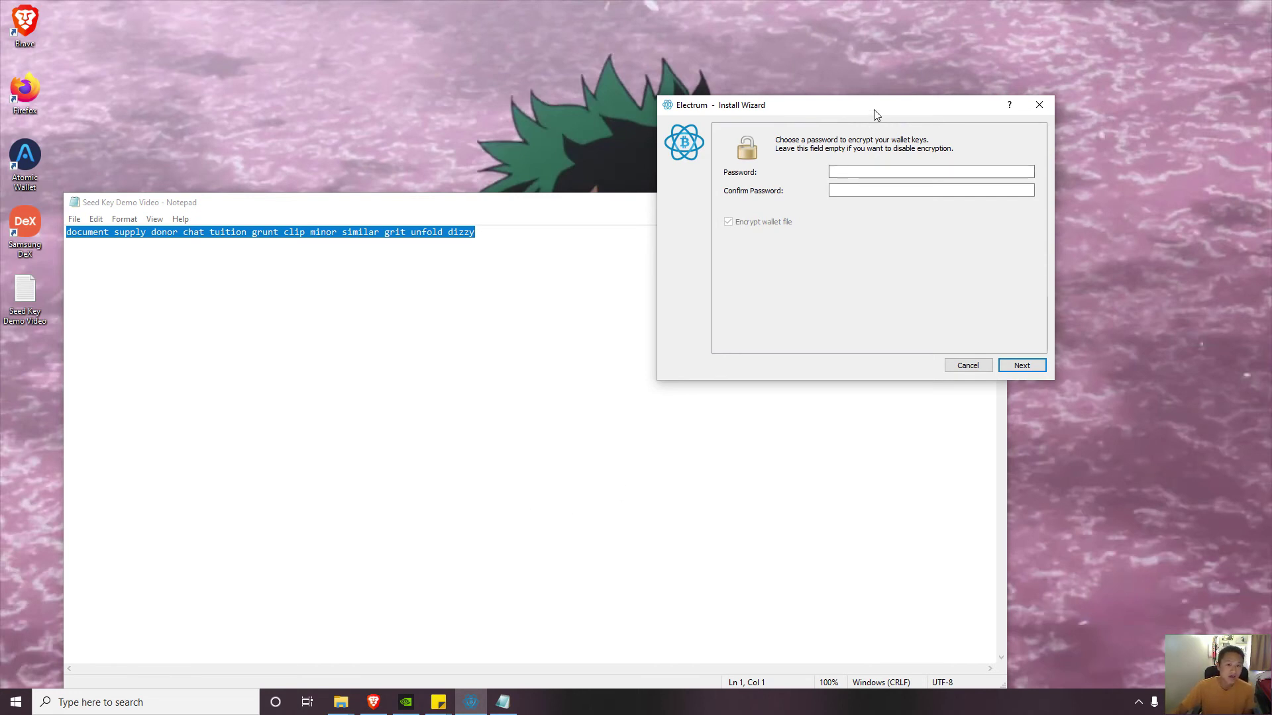
Enter and confirm the wallet password, keeping wallet file encryption on, and create the wallet.
mouse_move(873, 110)
left_mouse_down()
mouse_move(808, 106)
mouse_move(859, 112)
left_mouse_up()
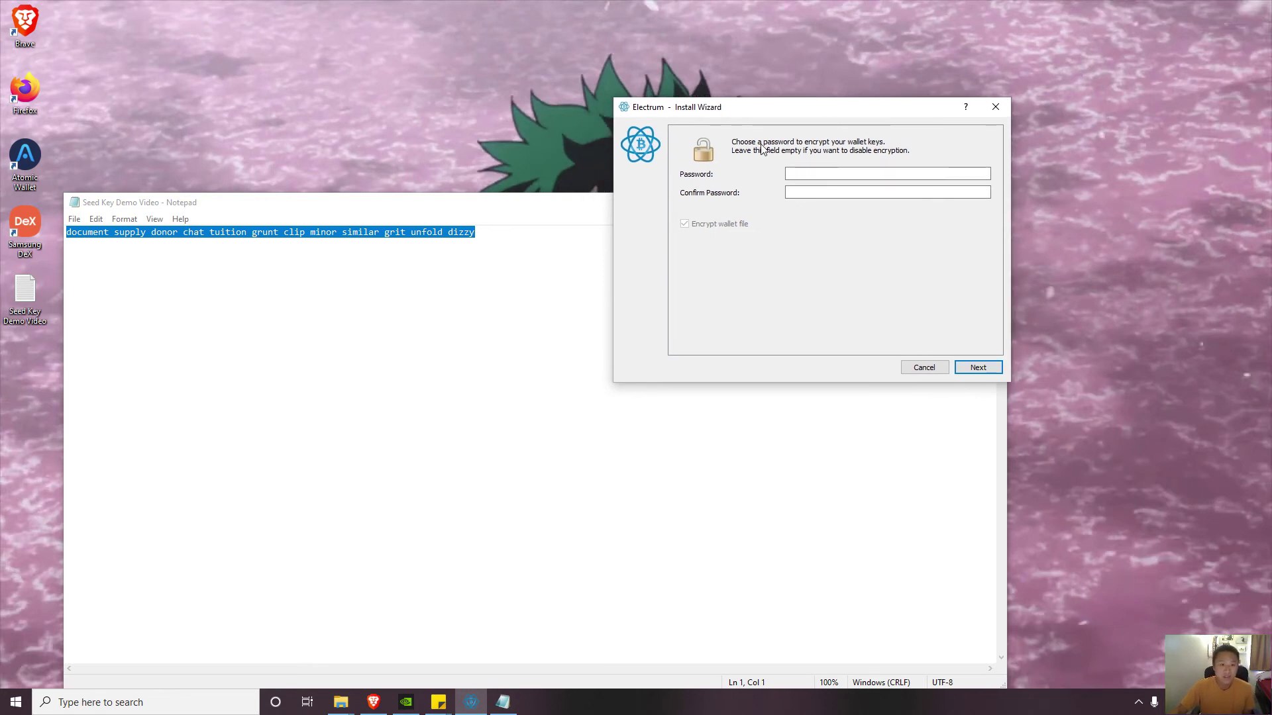
left_click(831, 175)
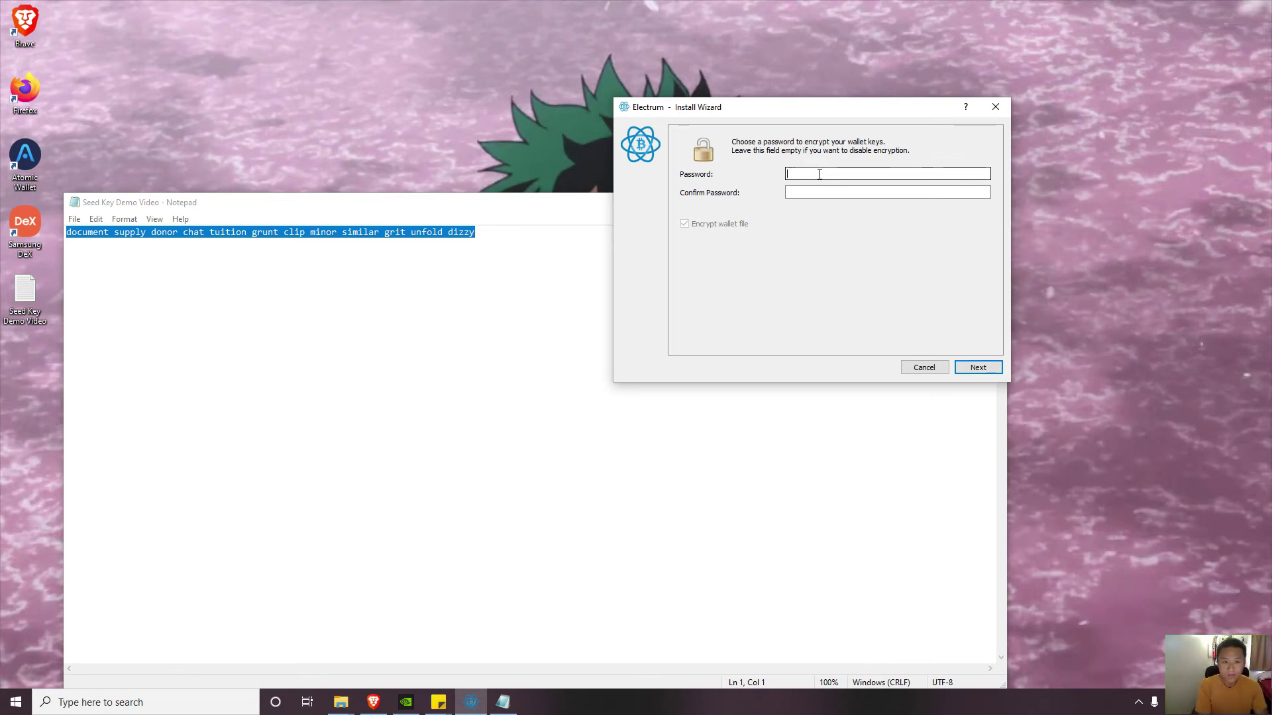
type("••••••••••")
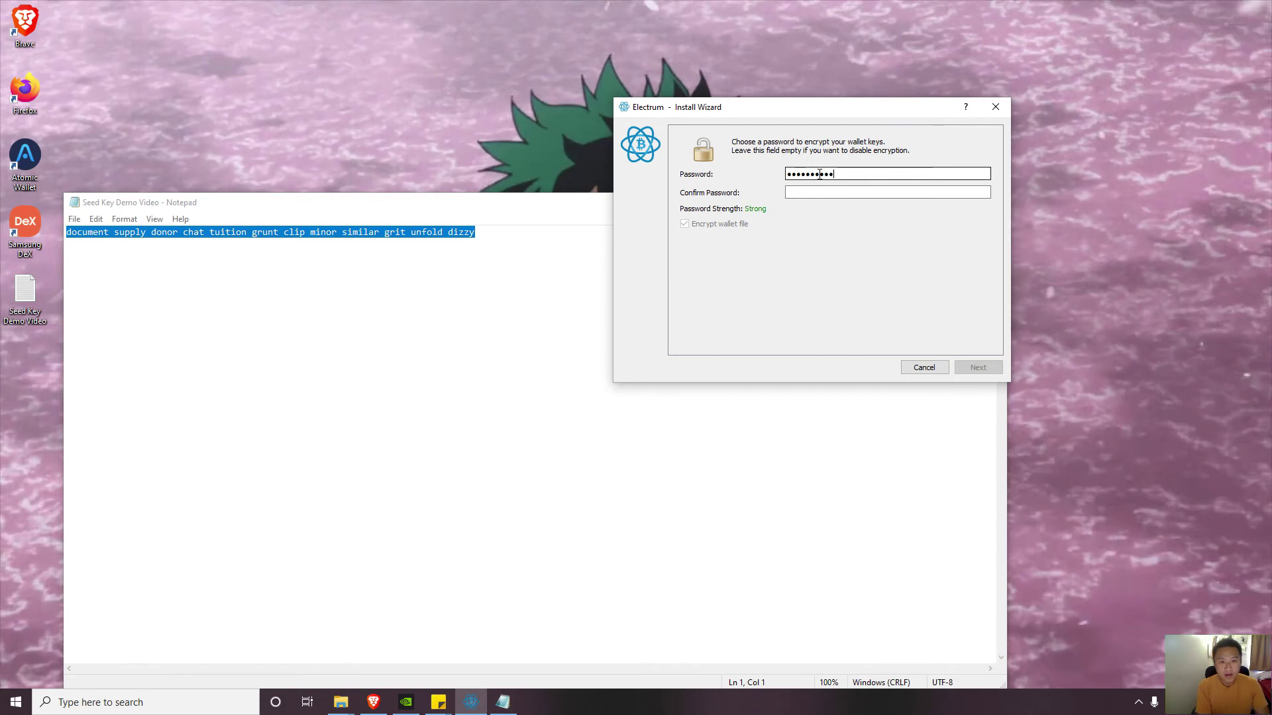
key("Tab")
type("•••••••••••")
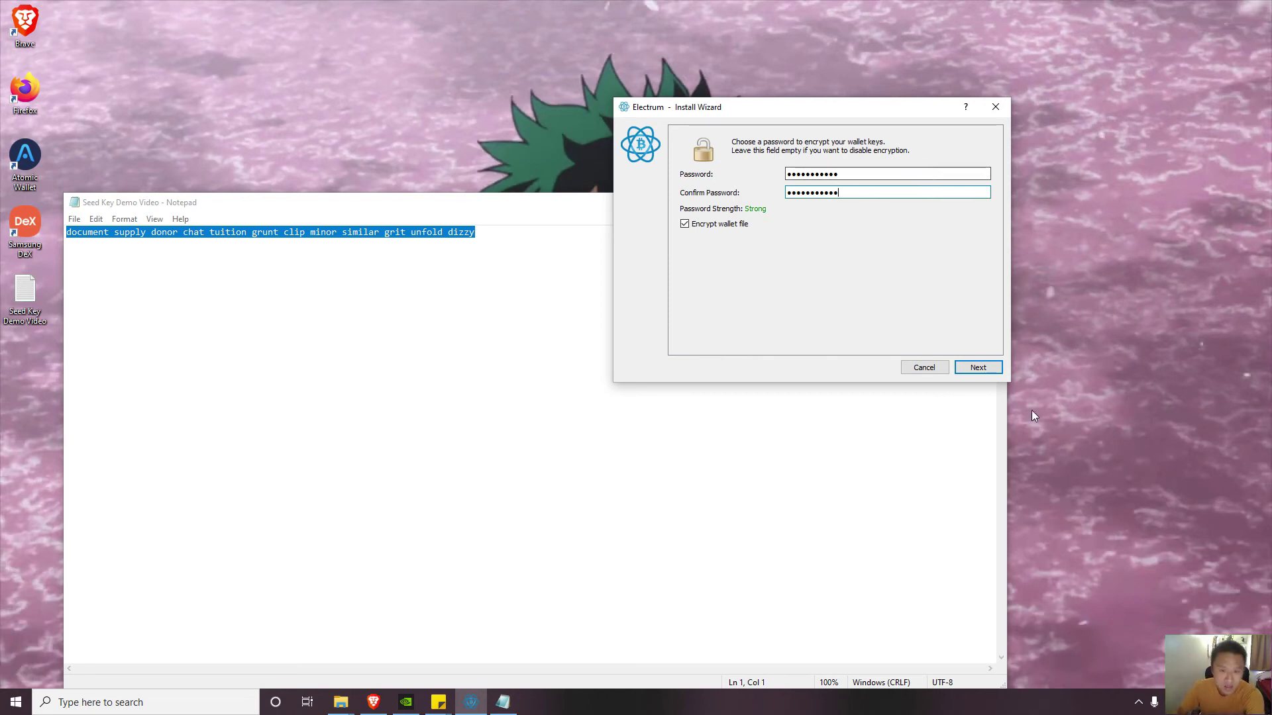
left_click(989, 371)
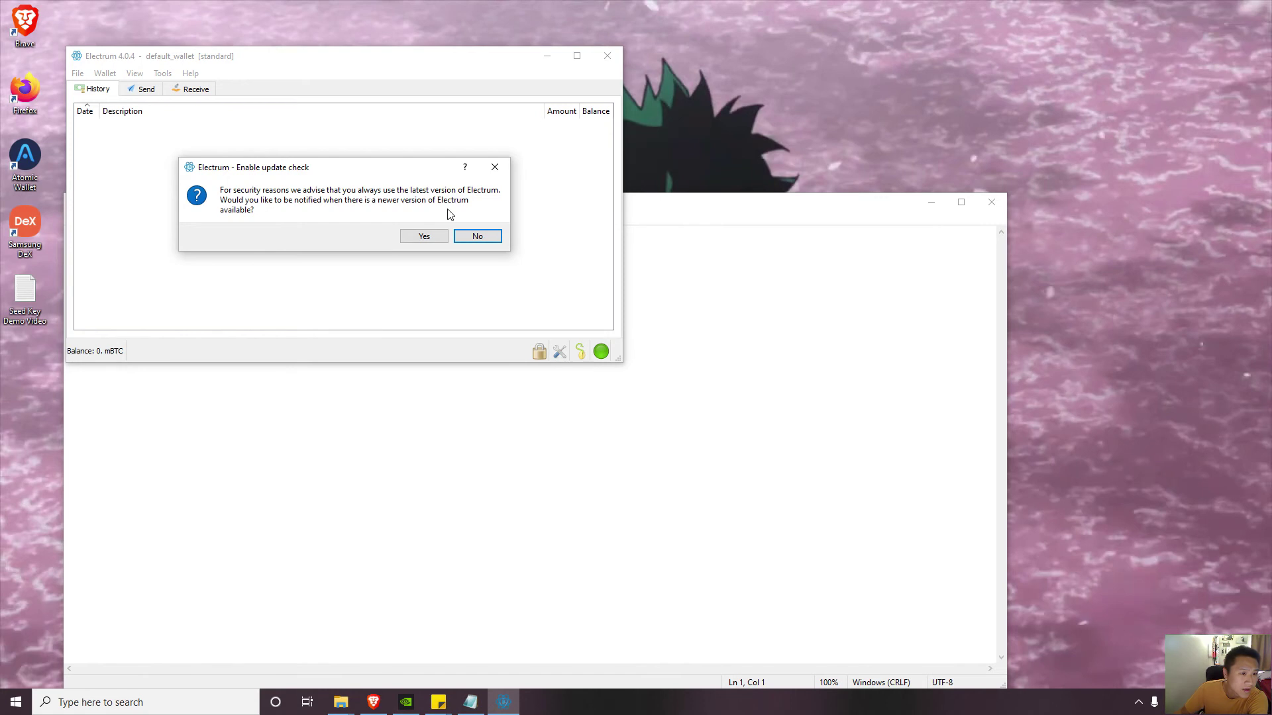
Enable update notifications, reposition the default_wallet window, and switch to the Send tab.
left_click(424, 237)
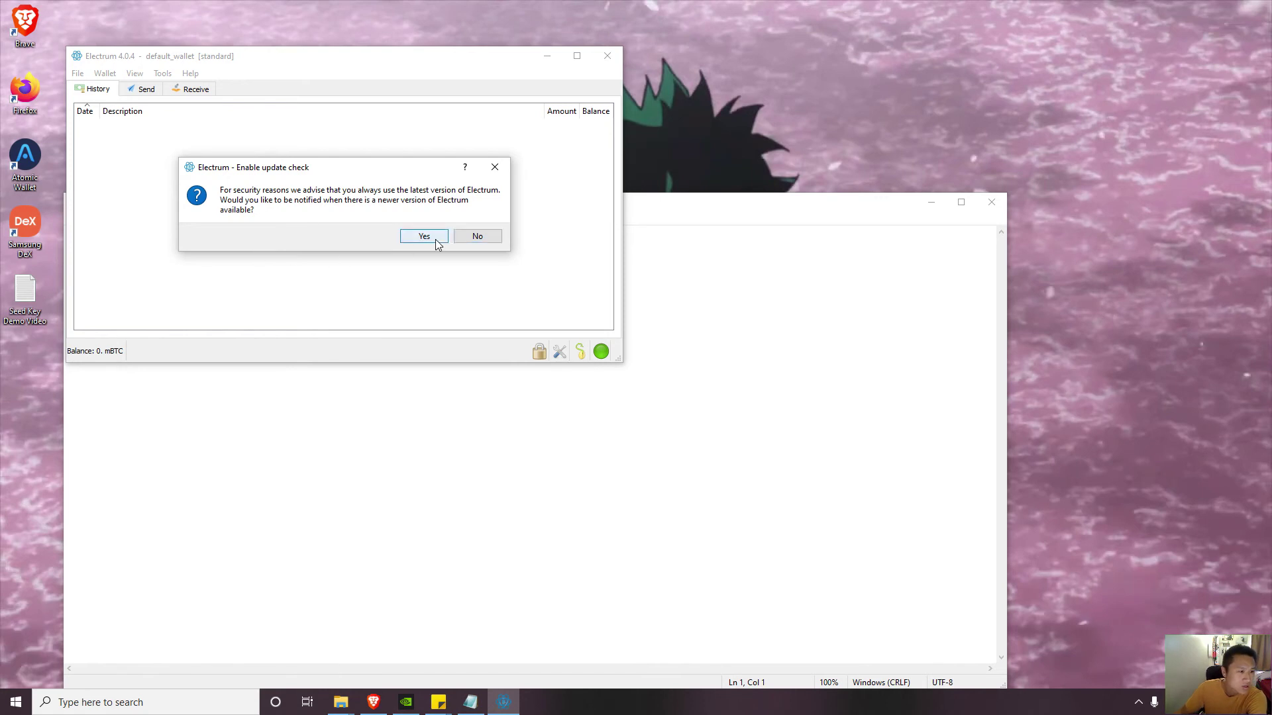
left_click_drag(448, 59, 770, 107)
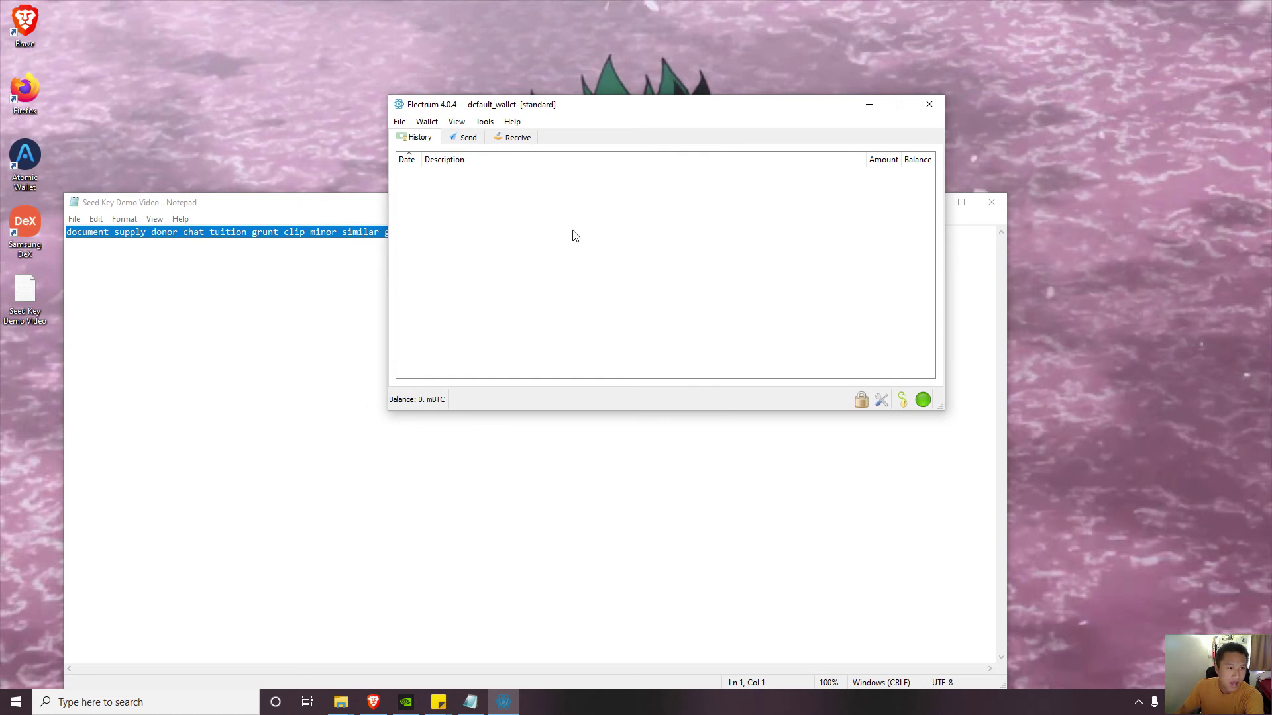
left_click_drag(731, 111, 831, 113)
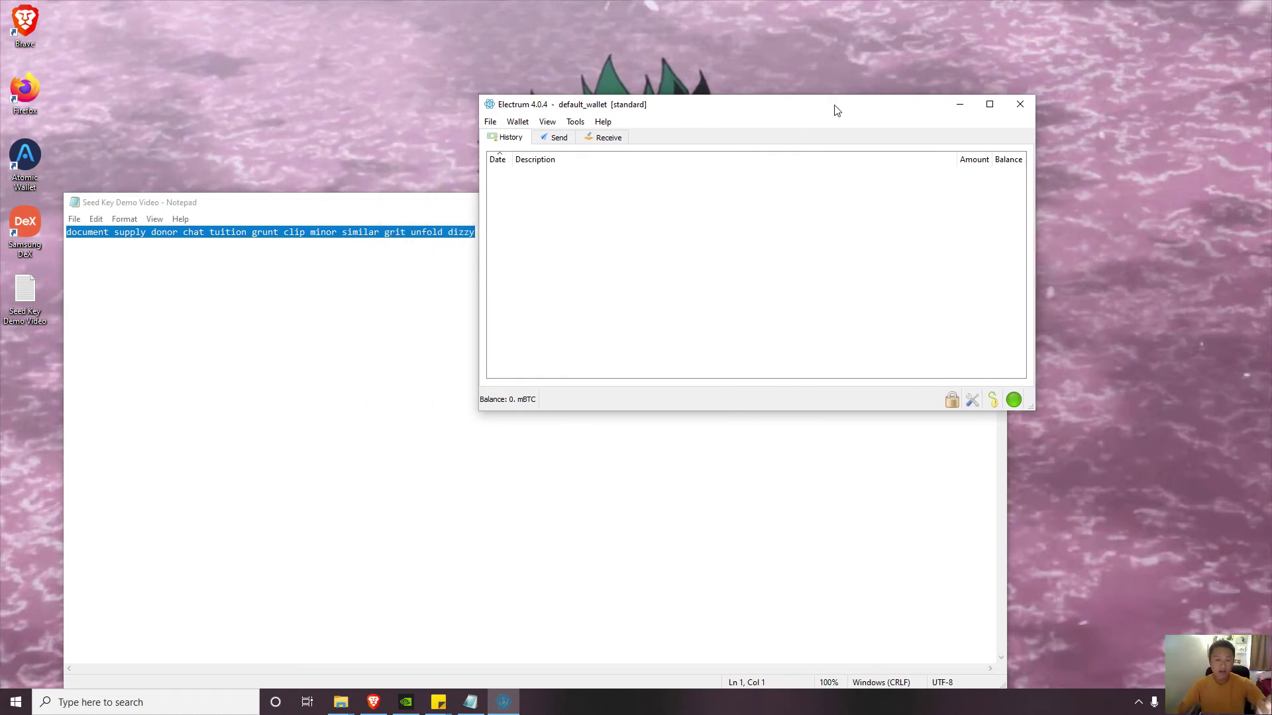
left_click_drag(826, 111, 950, 92)
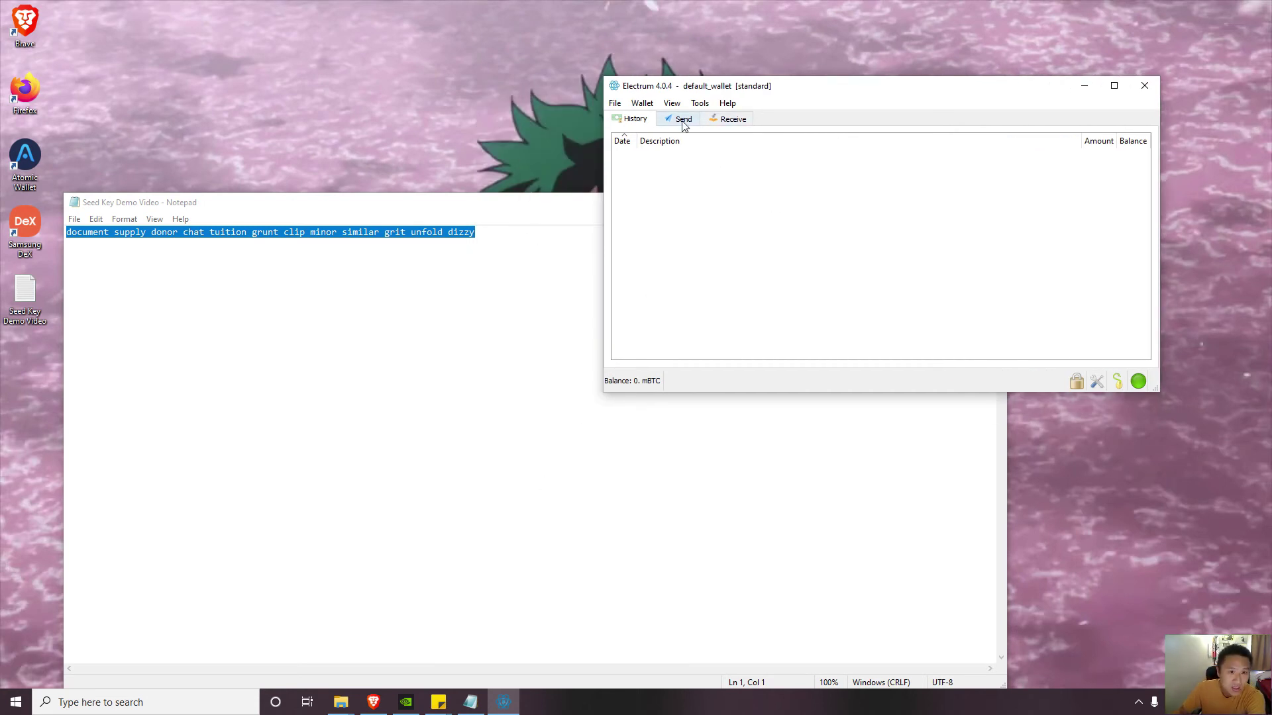
left_click_drag(835, 97, 726, 116)
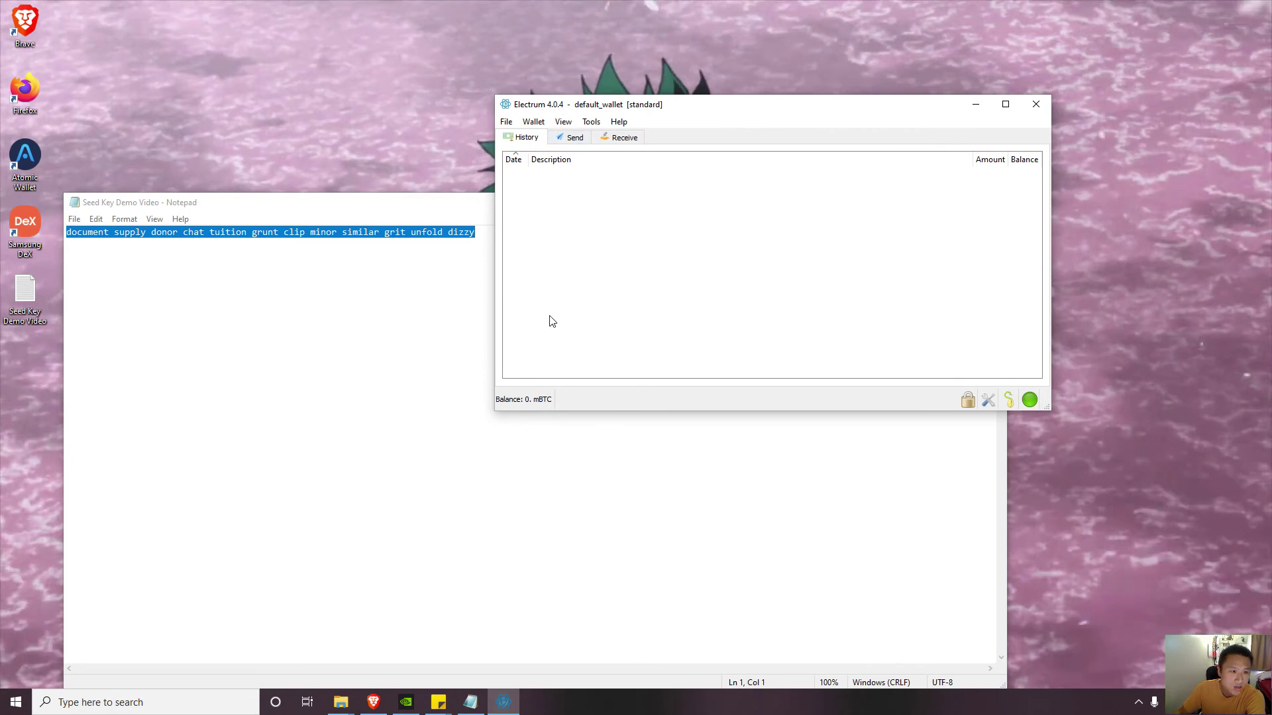
left_click(566, 138)
Show the wallet's Receive tab, then view the Coinbase Pro BTC-USD page in the browser.
left_click(626, 138)
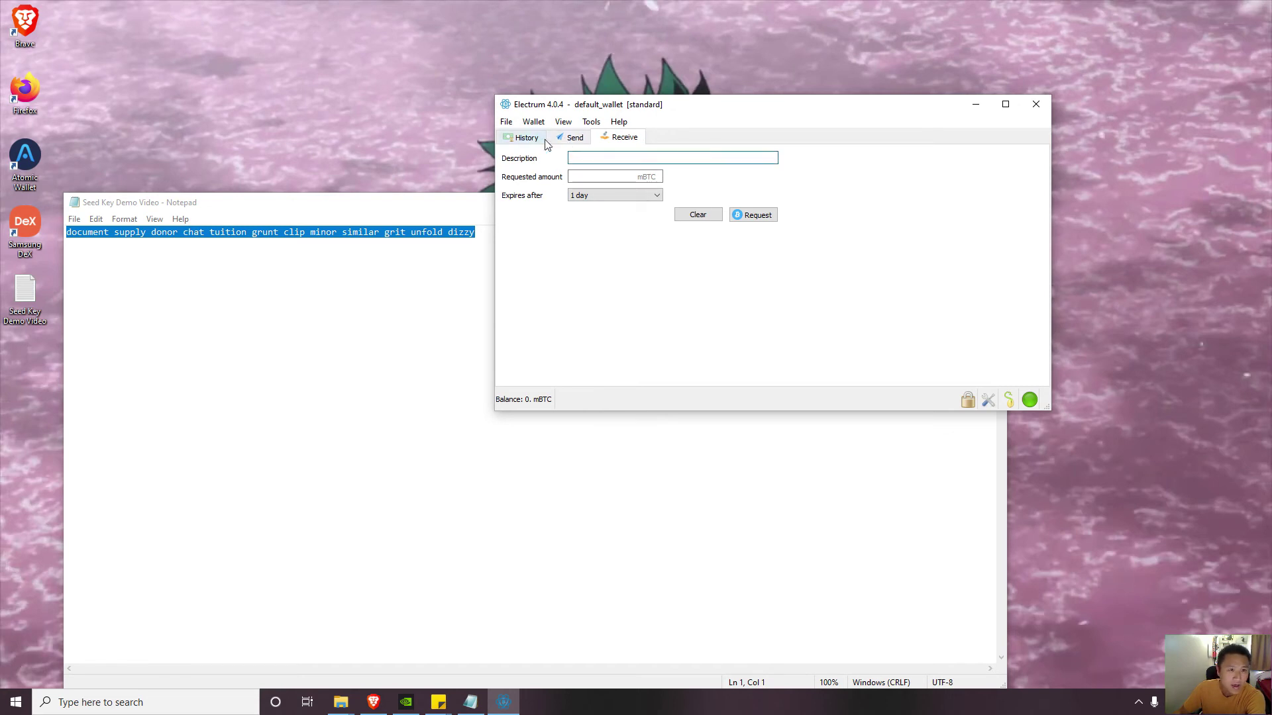
left_click(375, 701)
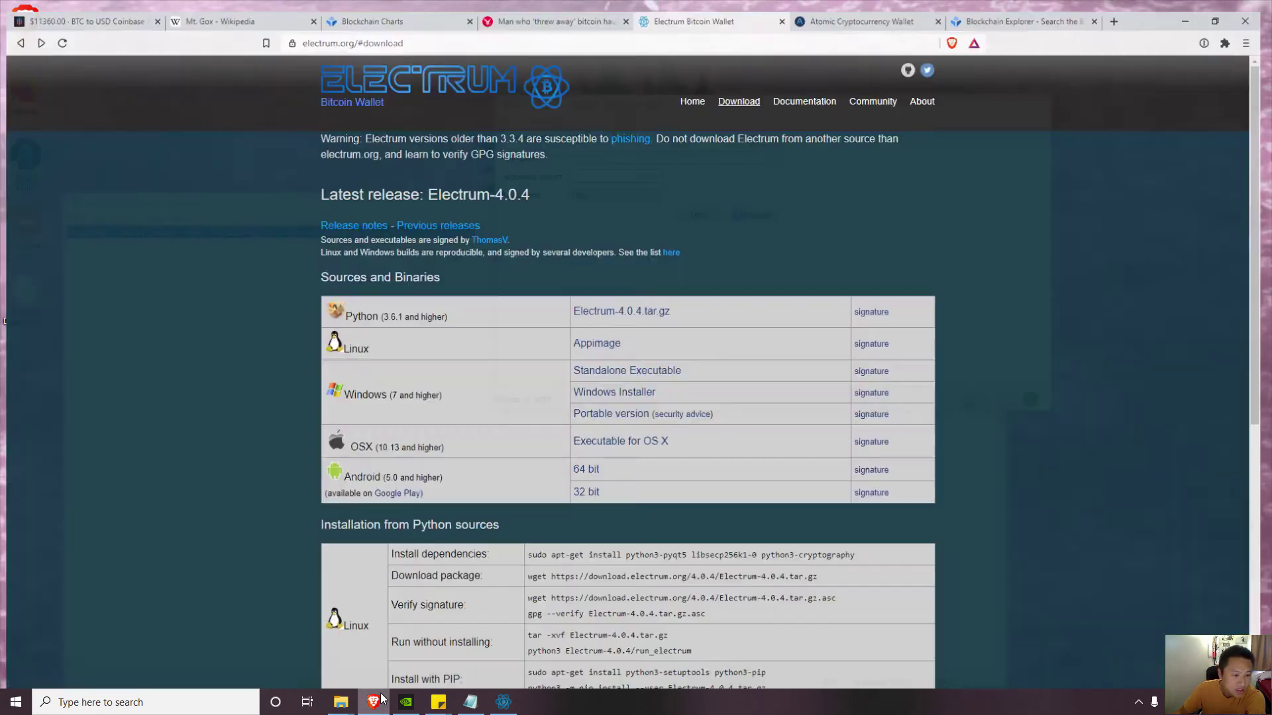
left_click(86, 9)
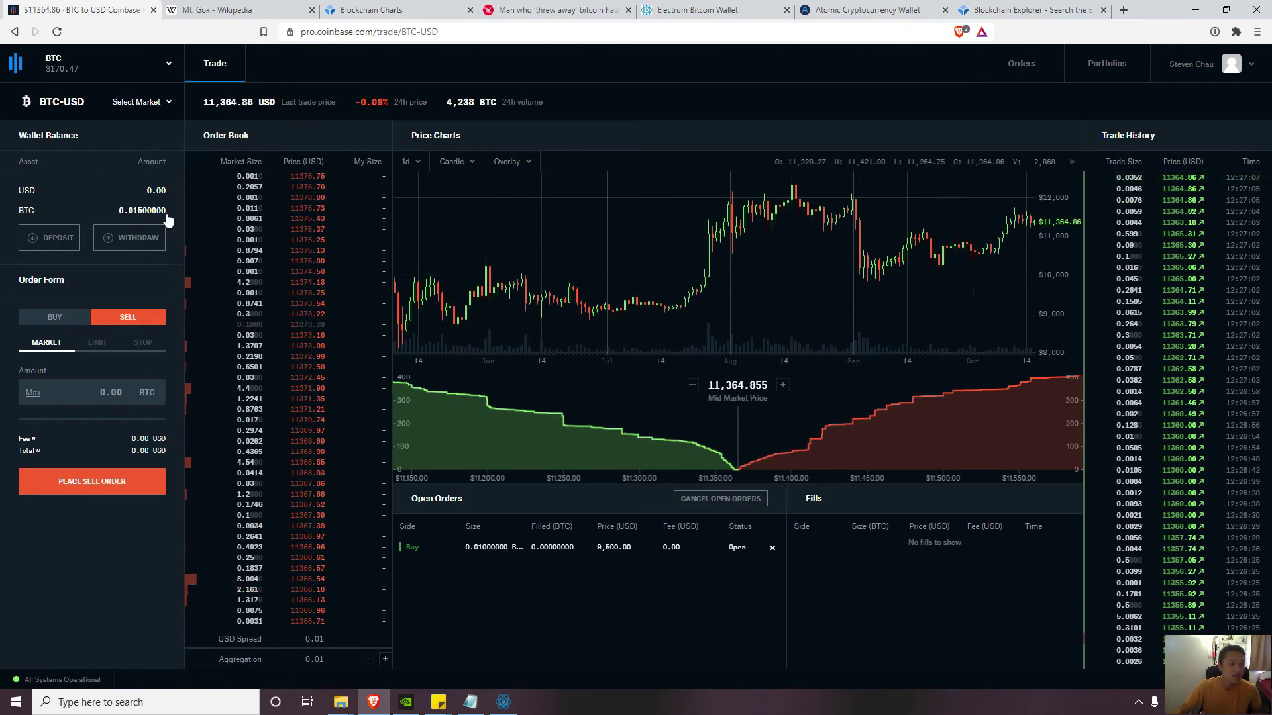
Return to the Electrum wallet, glance at the Tools menu, and focus the request description.
left_click(502, 702)
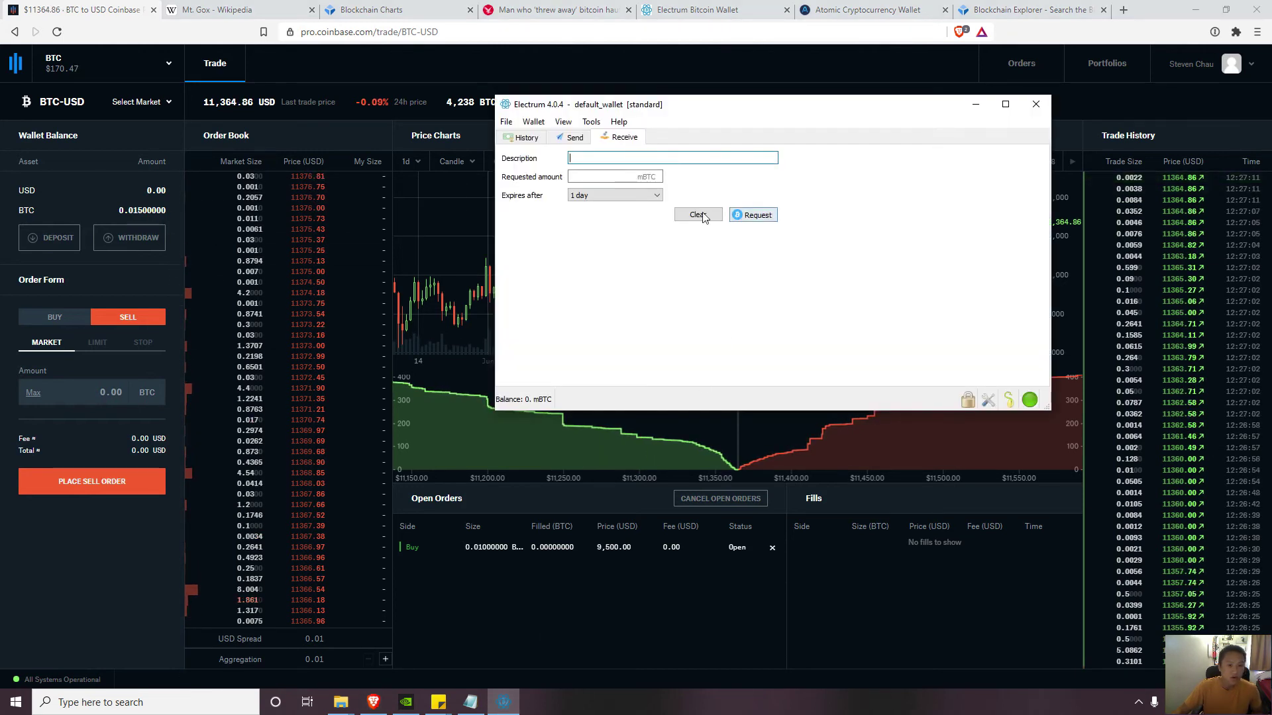
left_click_drag(703, 109, 679, 125)
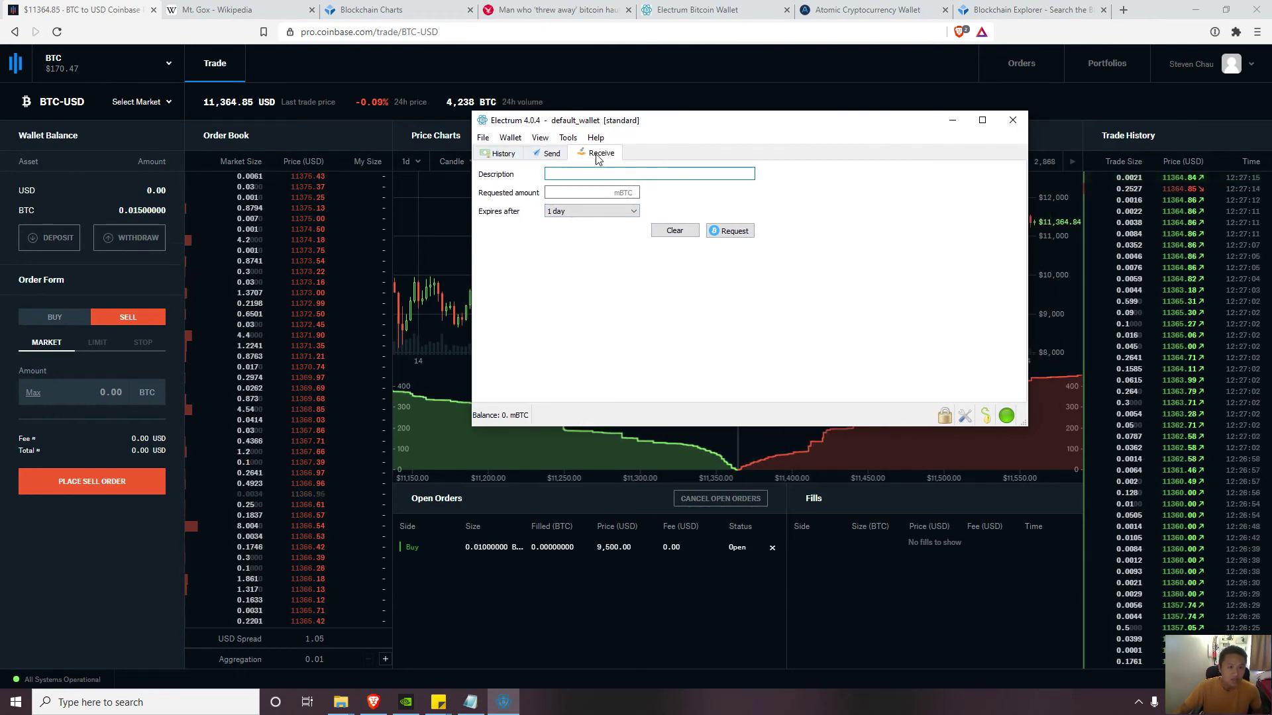
left_click(539, 137)
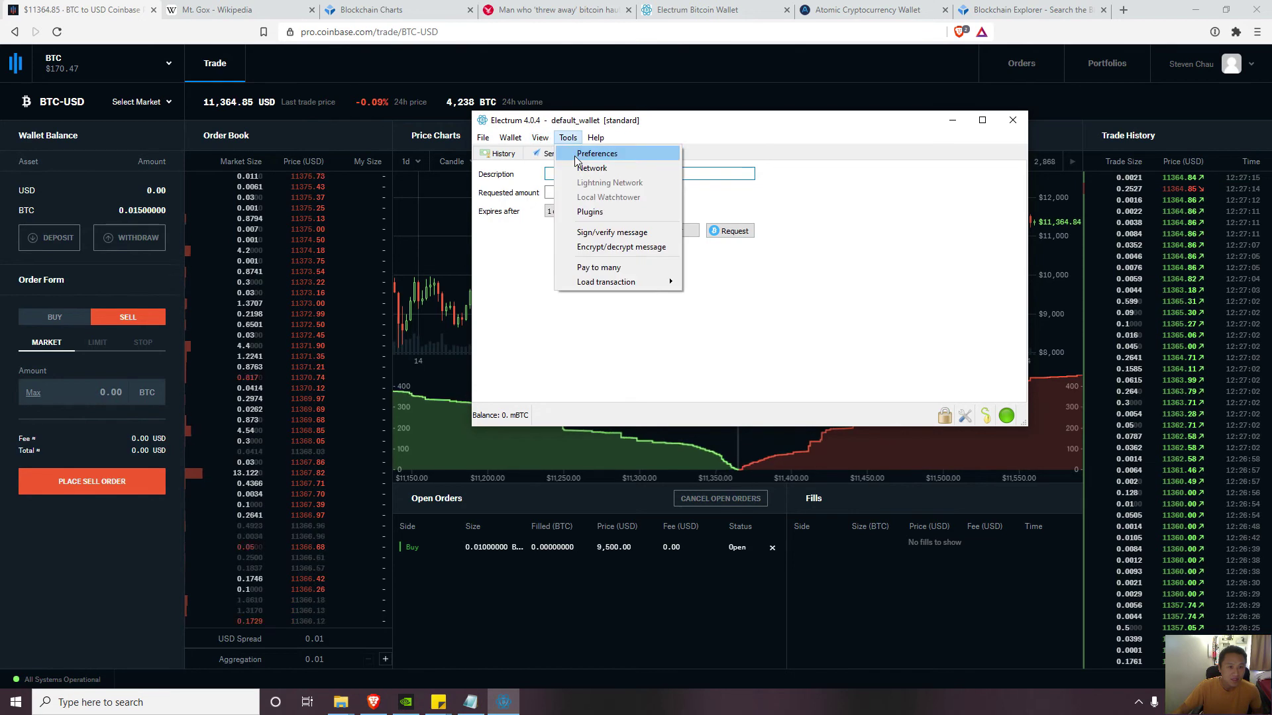
left_click(568, 138)
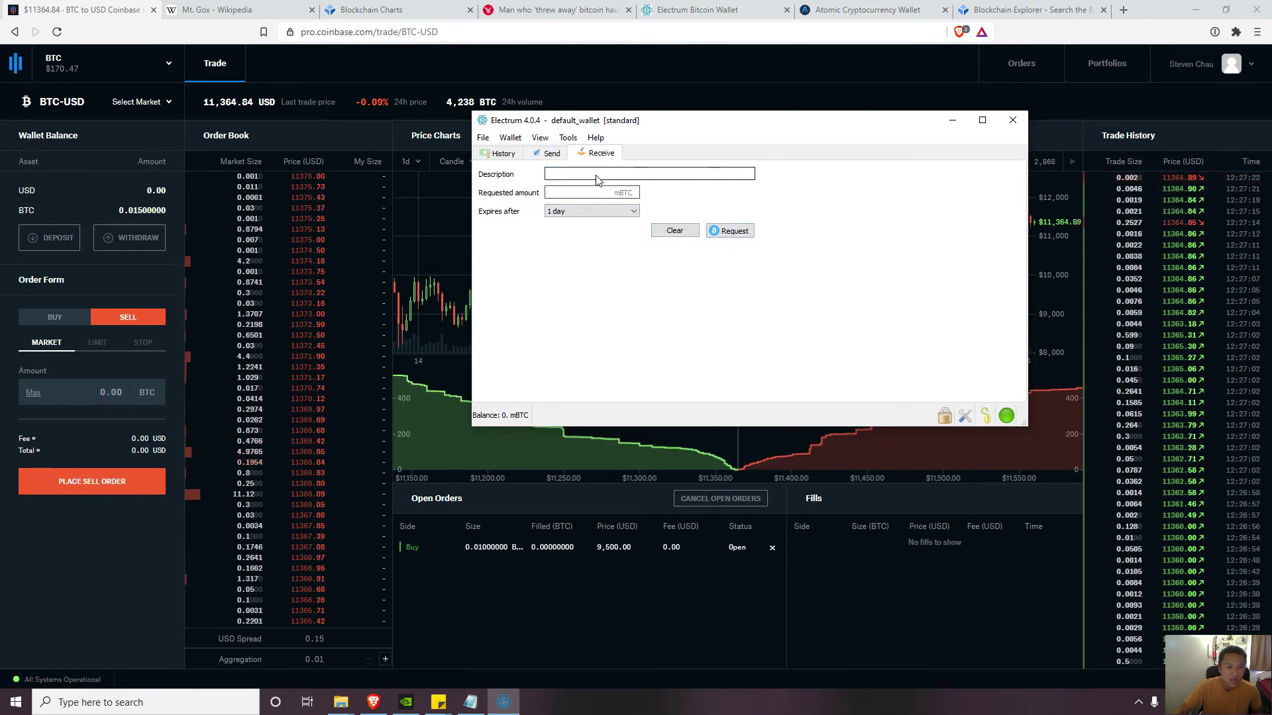
left_click(640, 175)
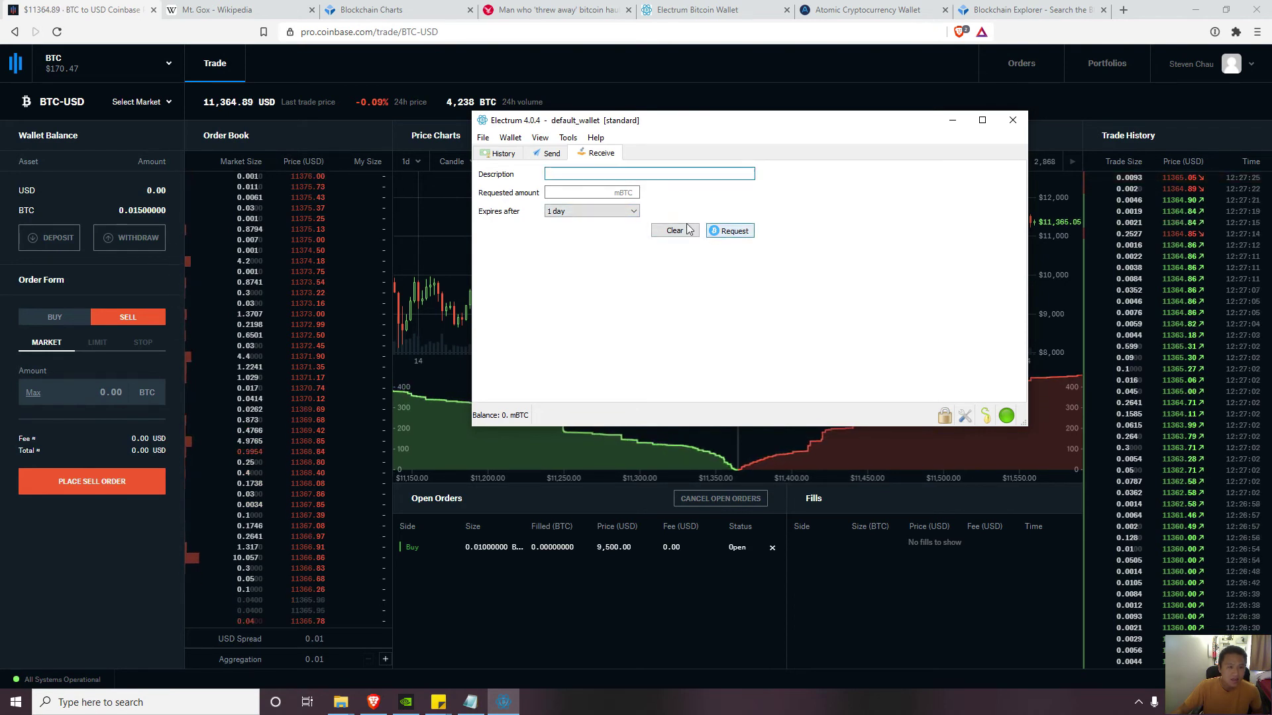
left_click(730, 231)
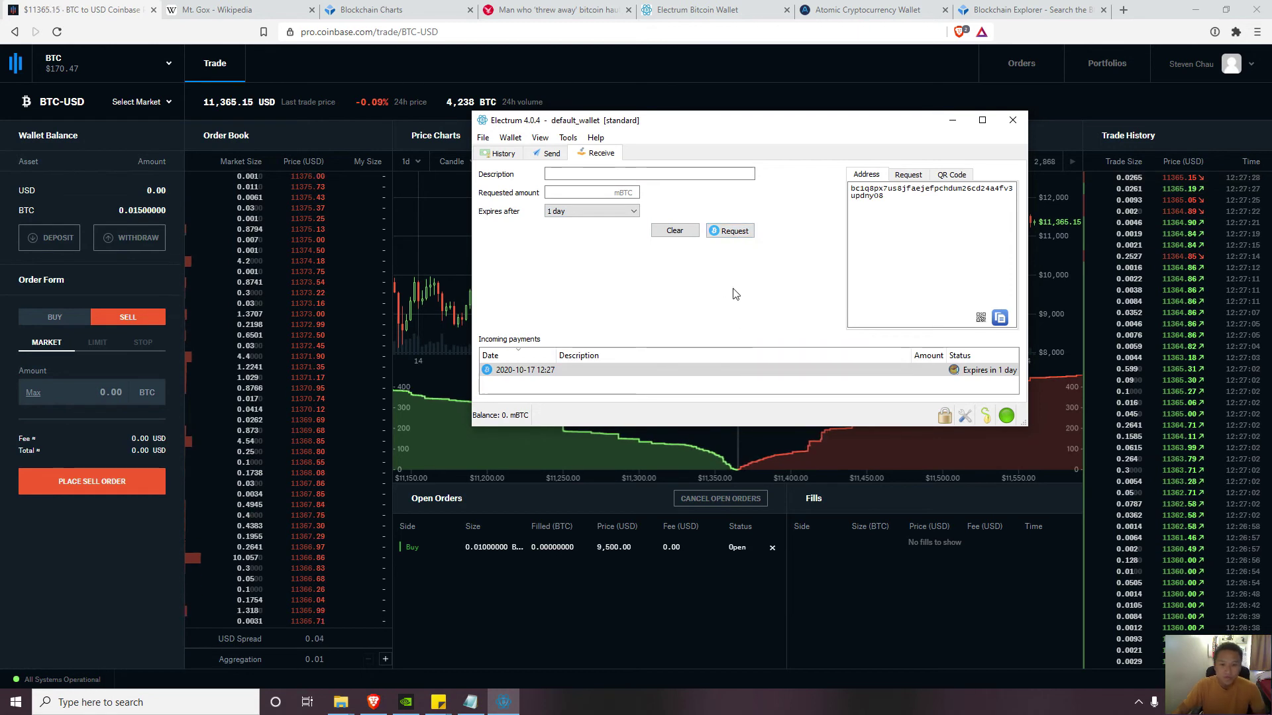
left_click(734, 234)
left_click(734, 233)
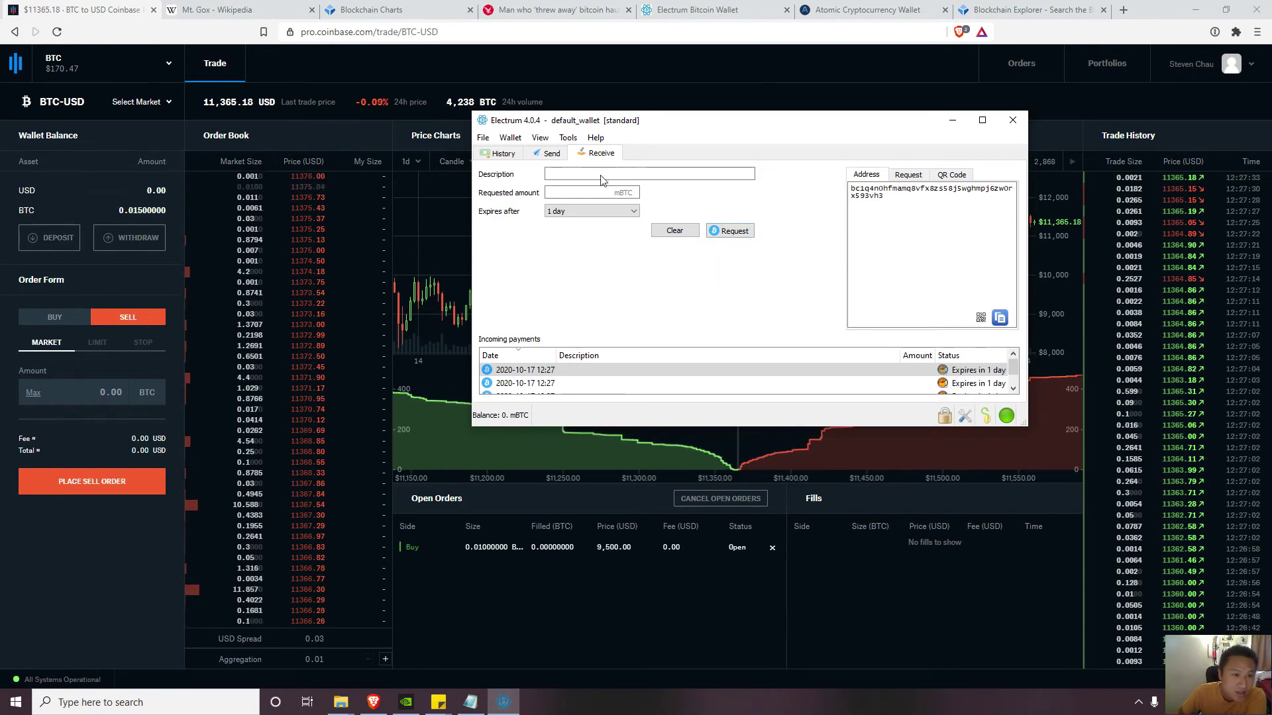
left_click(585, 385)
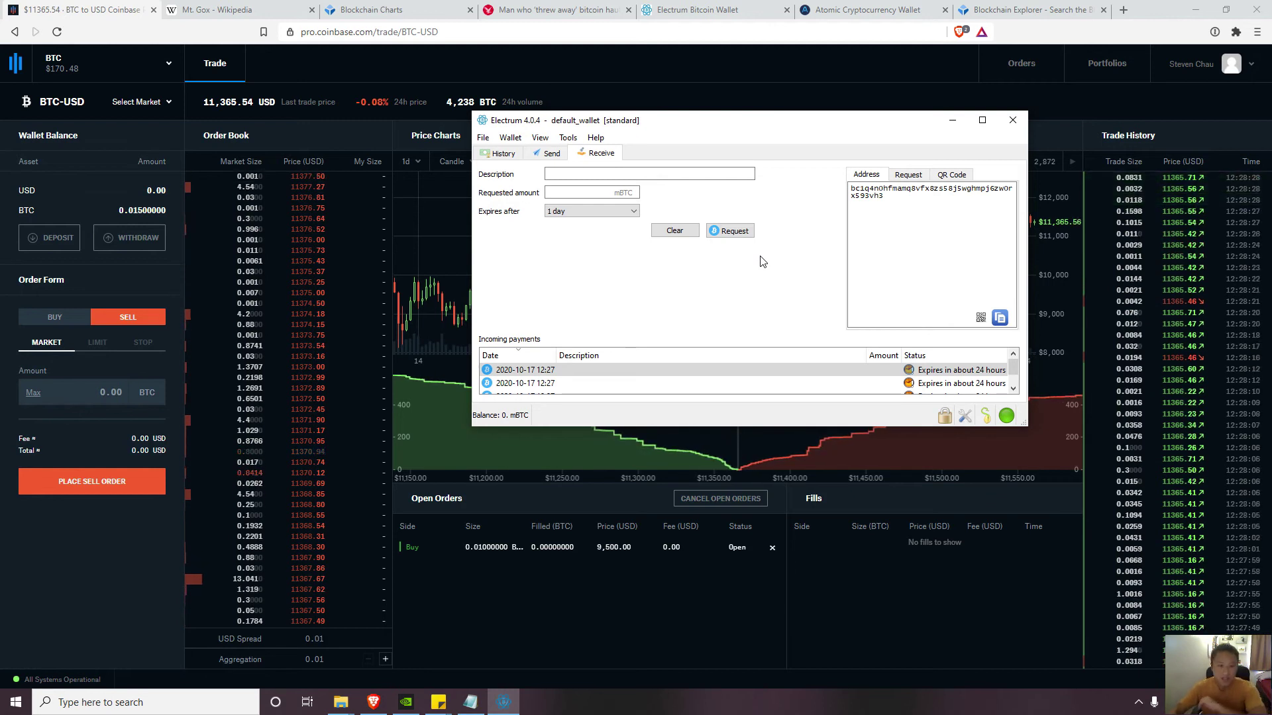
Create a new 12:28 receive request and select its receiving address.
left_click(732, 232)
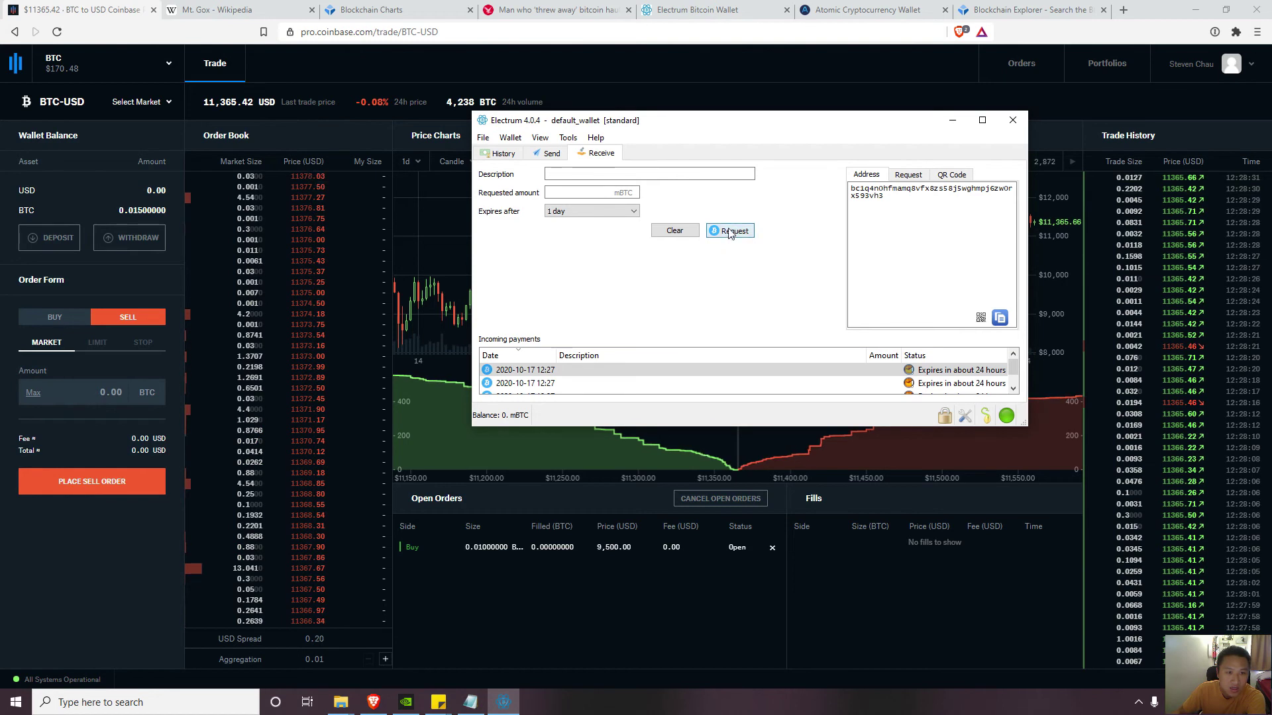
left_click(731, 231)
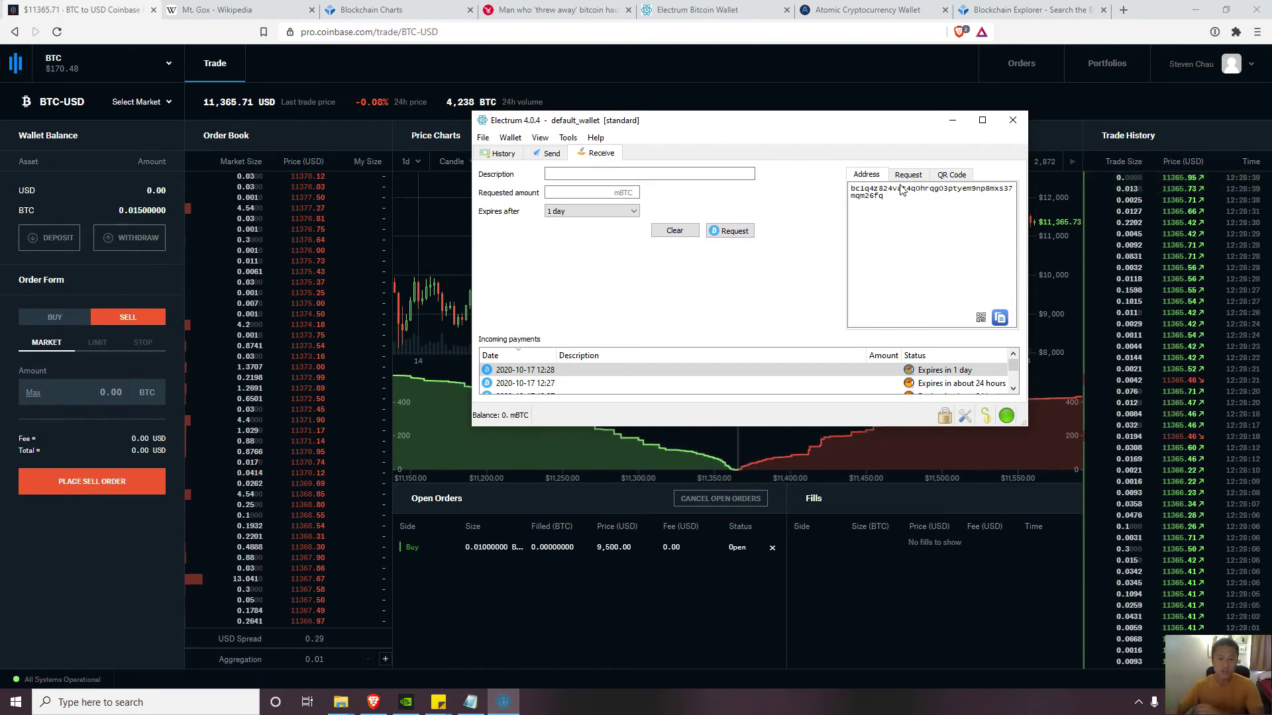
left_click_drag(883, 203, 854, 193)
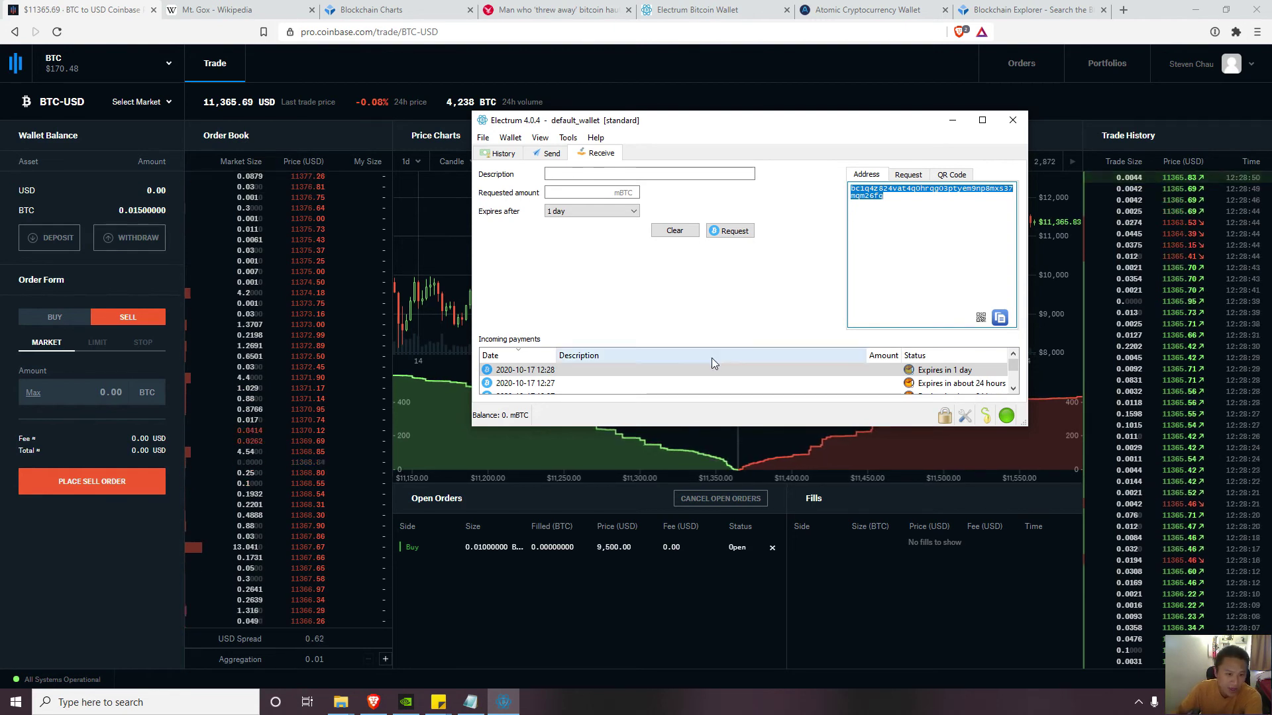
scroll(689, 376, "down", 1)
scroll(718, 377, "up", 1)
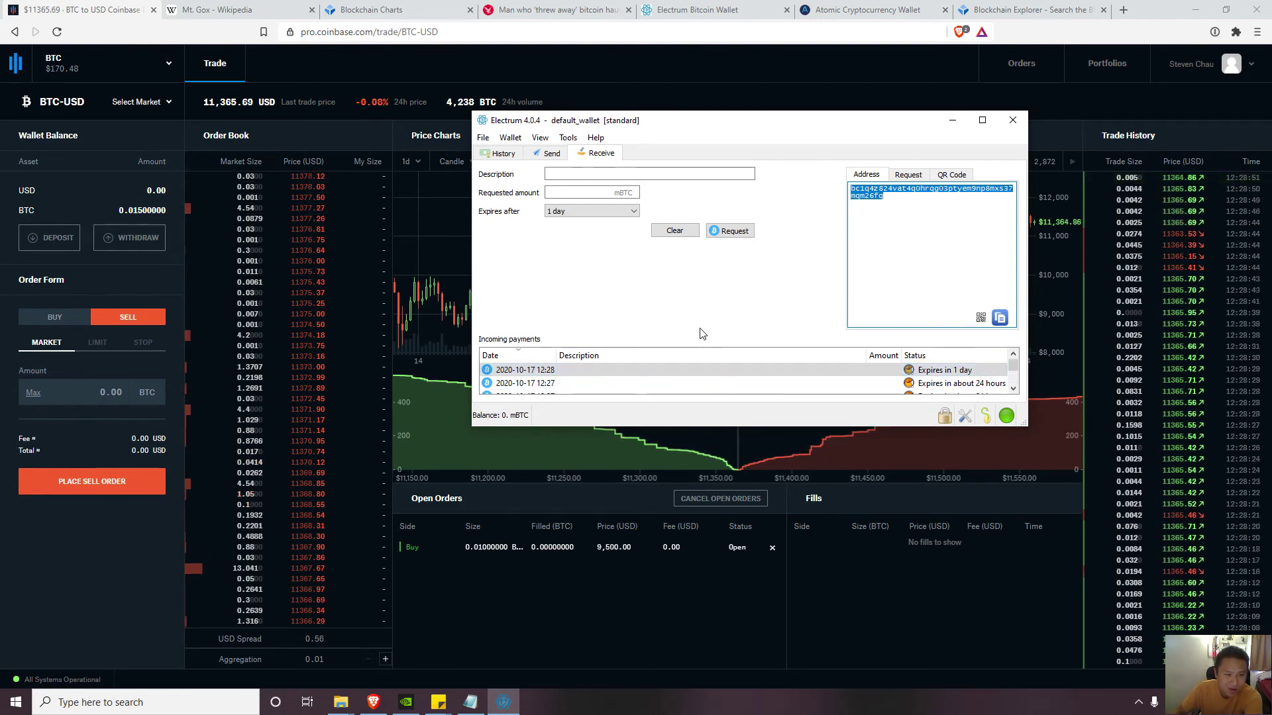
scroll(738, 383, "down", 1)
Delete the three 12:27 requests from Incoming payments and reselect the receiving address.
left_click(741, 384)
right_click(741, 384)
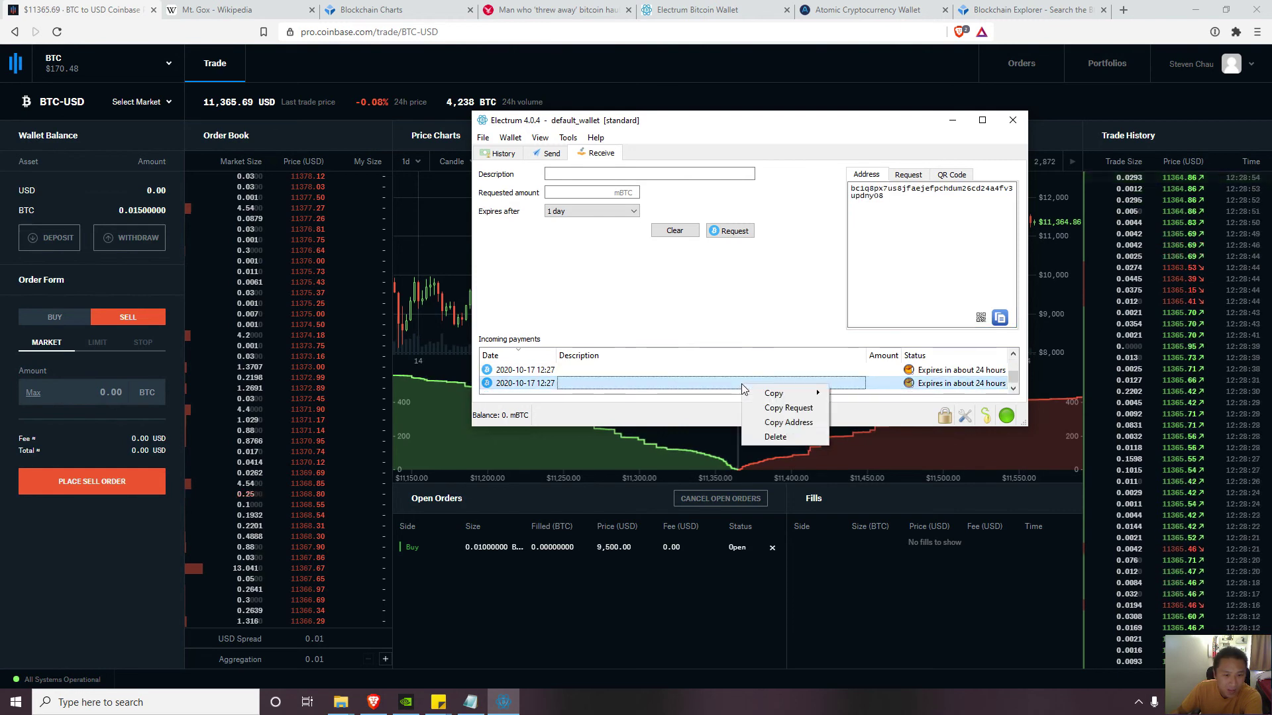
left_click(803, 436)
right_click(722, 383)
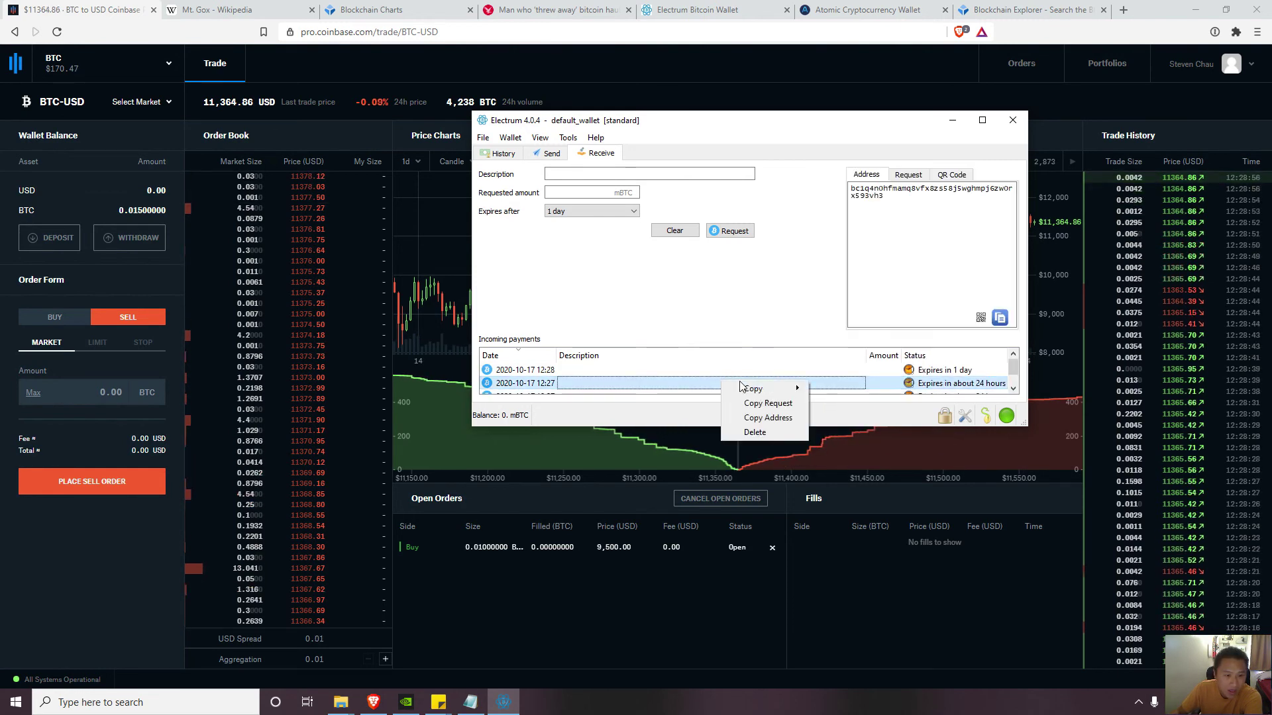
left_click(755, 432)
left_click(720, 377)
right_click(721, 379)
left_click(755, 430)
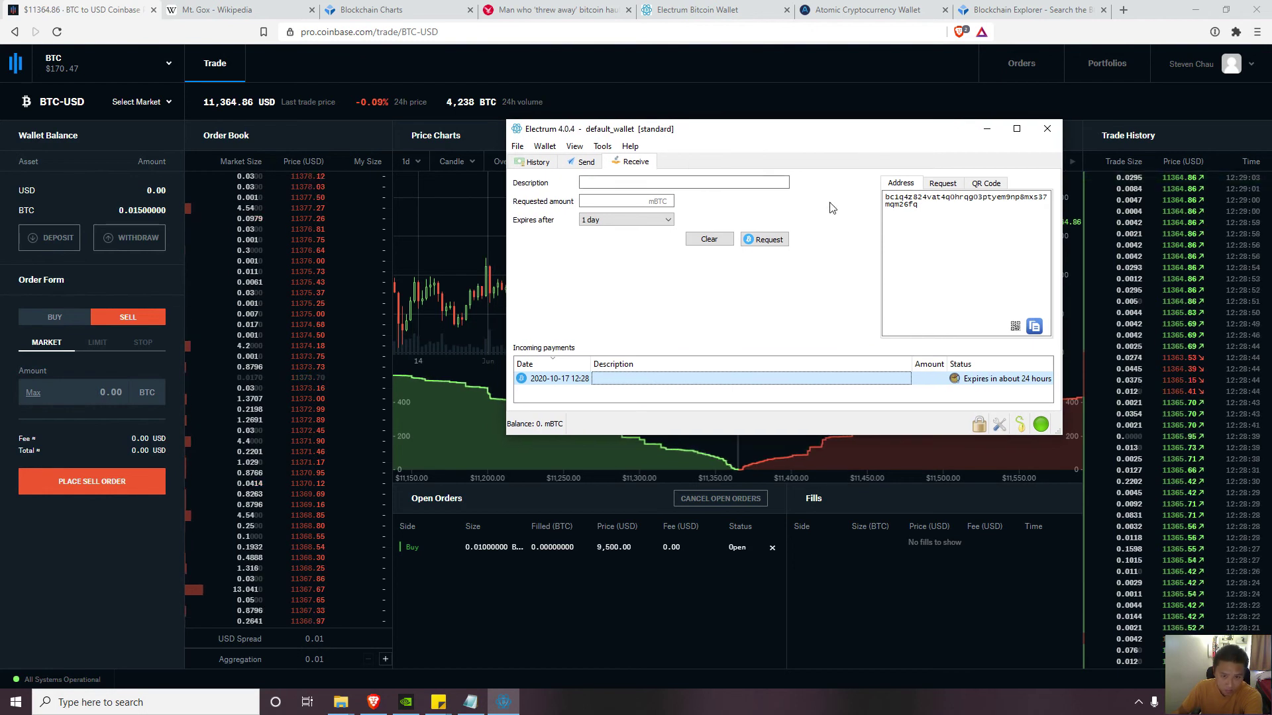
left_click_drag(926, 211, 902, 195)
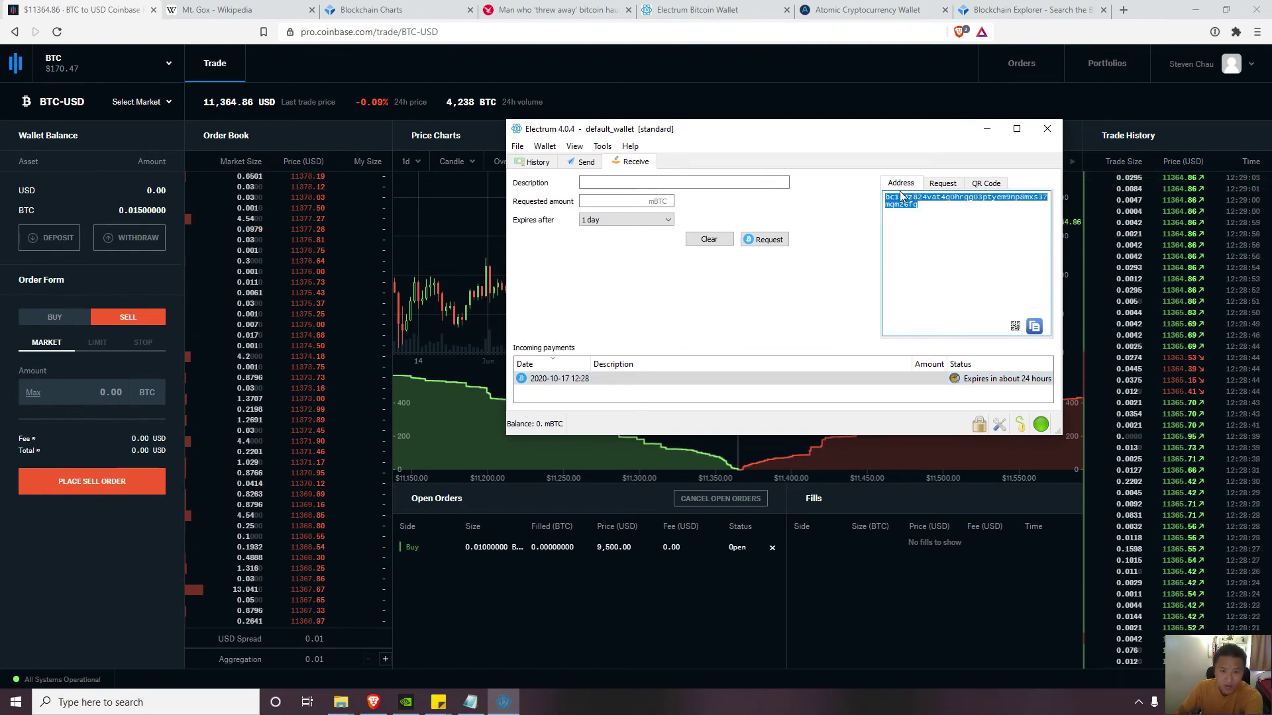
left_click(939, 223)
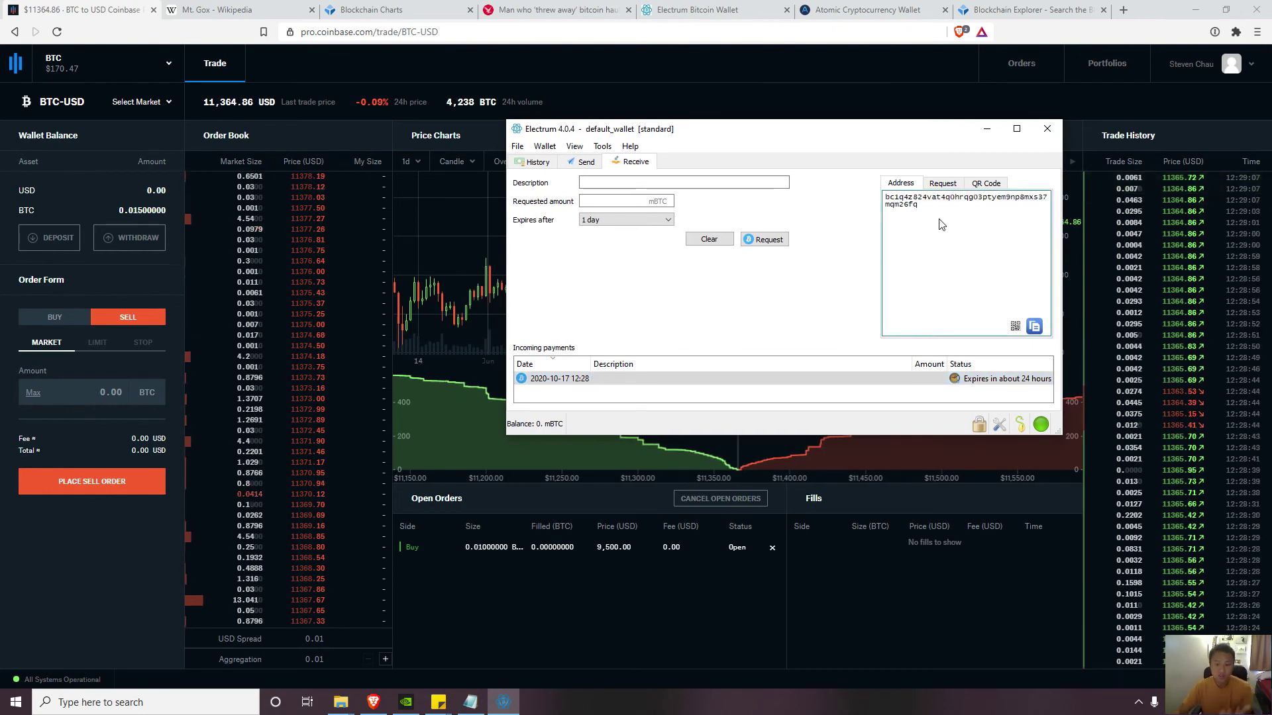
left_click_drag(940, 224, 876, 204)
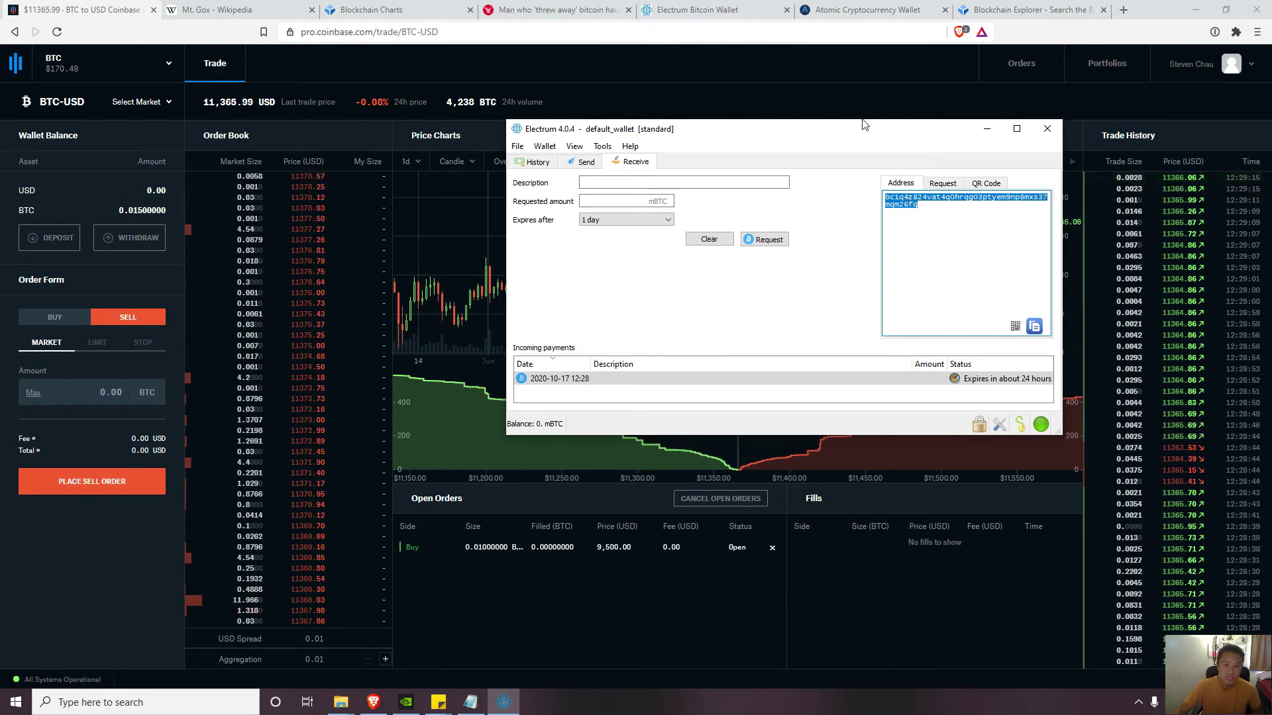
Bring Coinbase Pro in front of the wallet and open Withdraw from the Wallet Balance panel.
left_click_drag(880, 138, 900, 137)
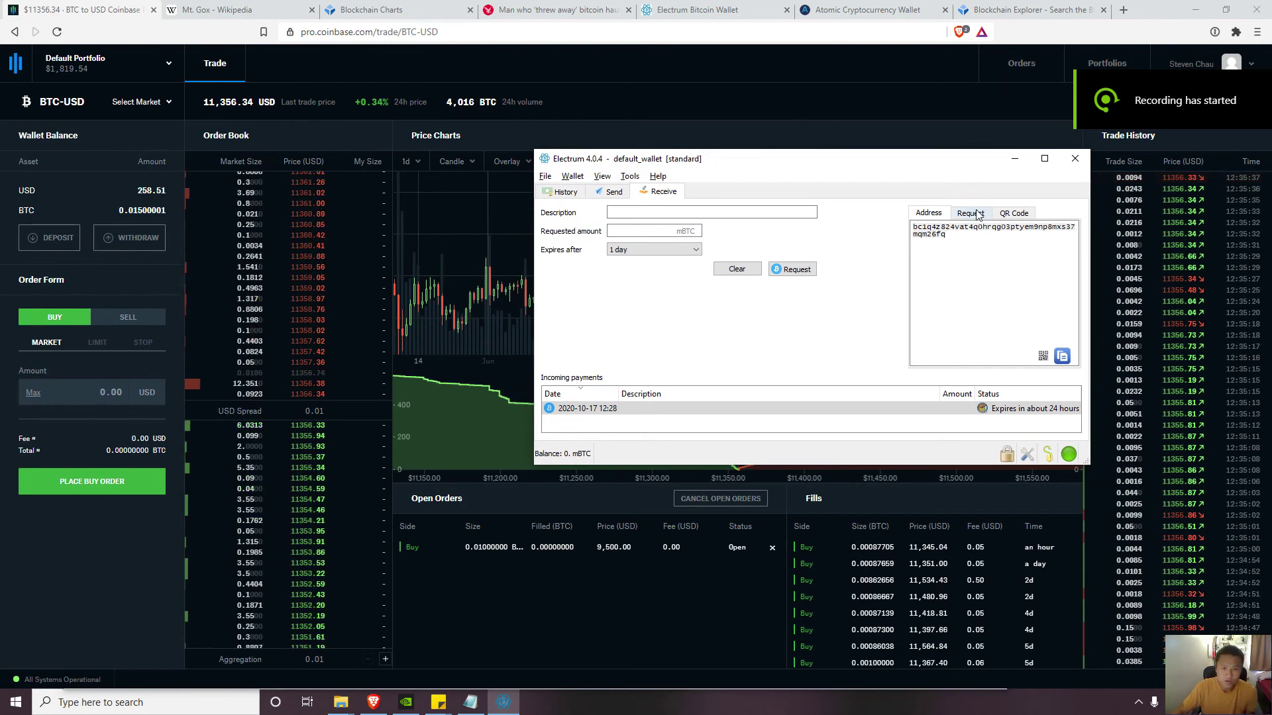
left_click(845, 133)
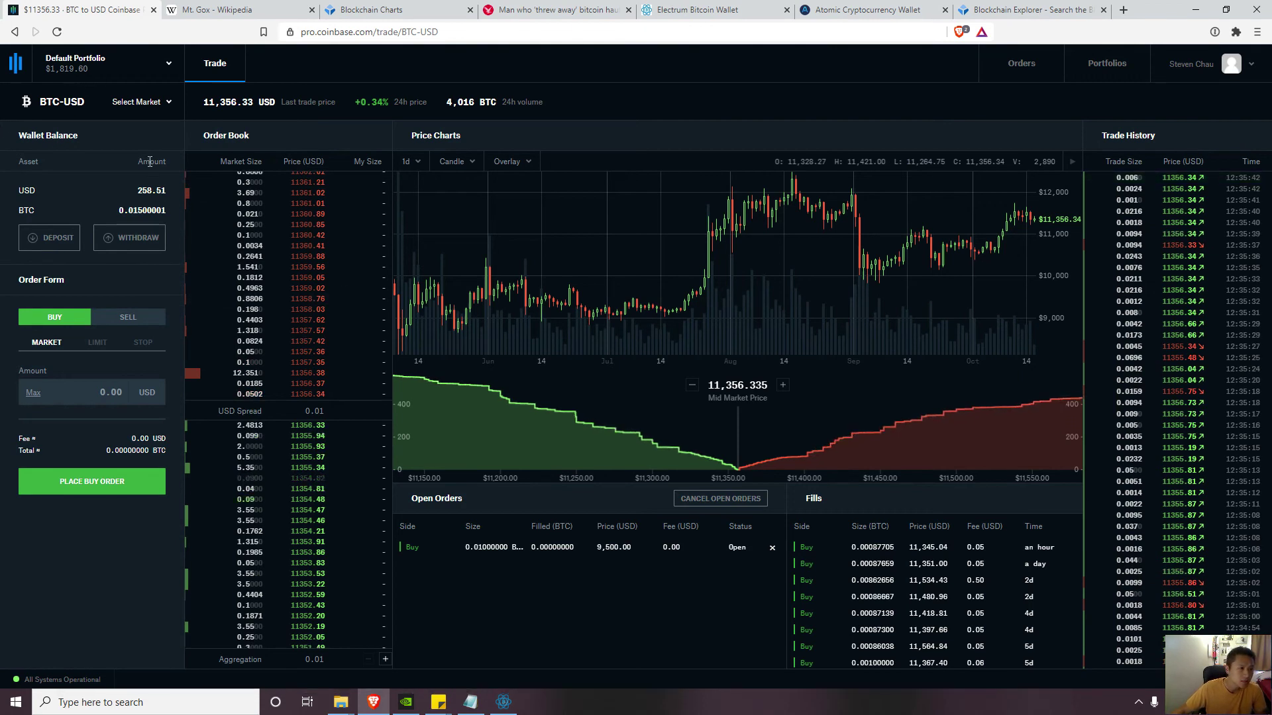
left_click(150, 244)
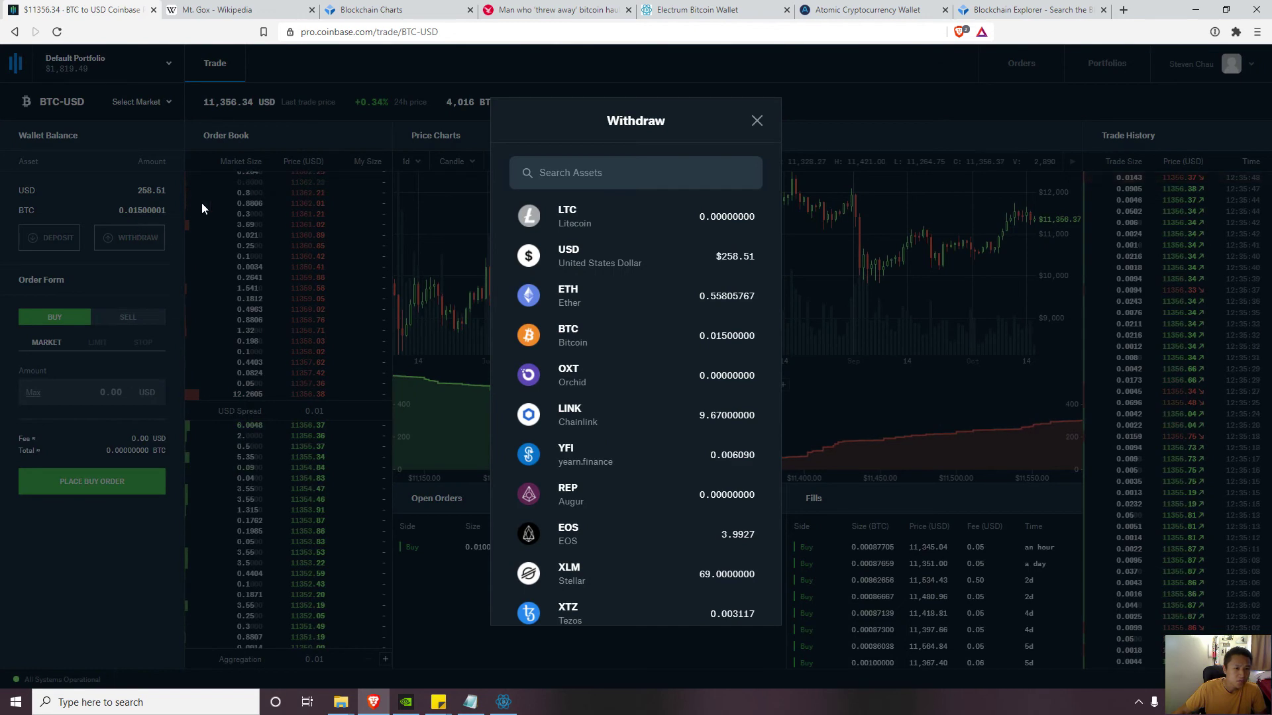
Choose a BTC withdrawal to a crypto address, check the saved-address list, then return to Electrum.
left_click(608, 346)
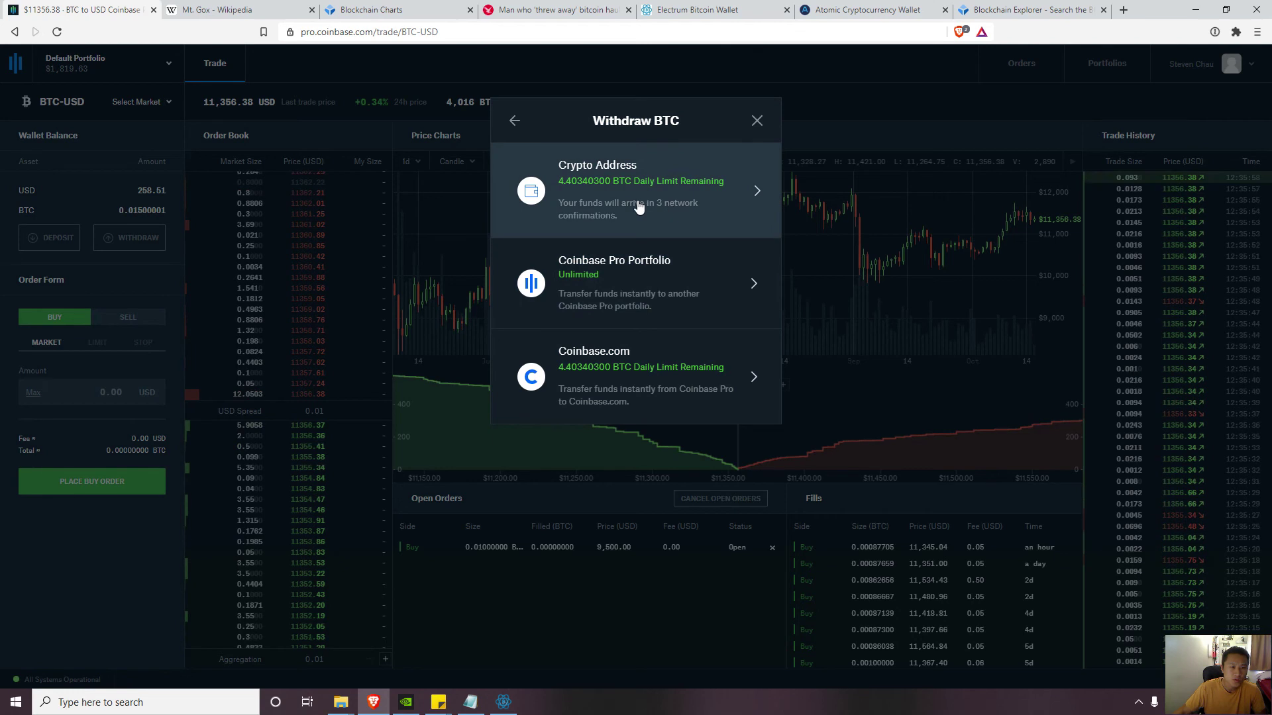
left_click(625, 185)
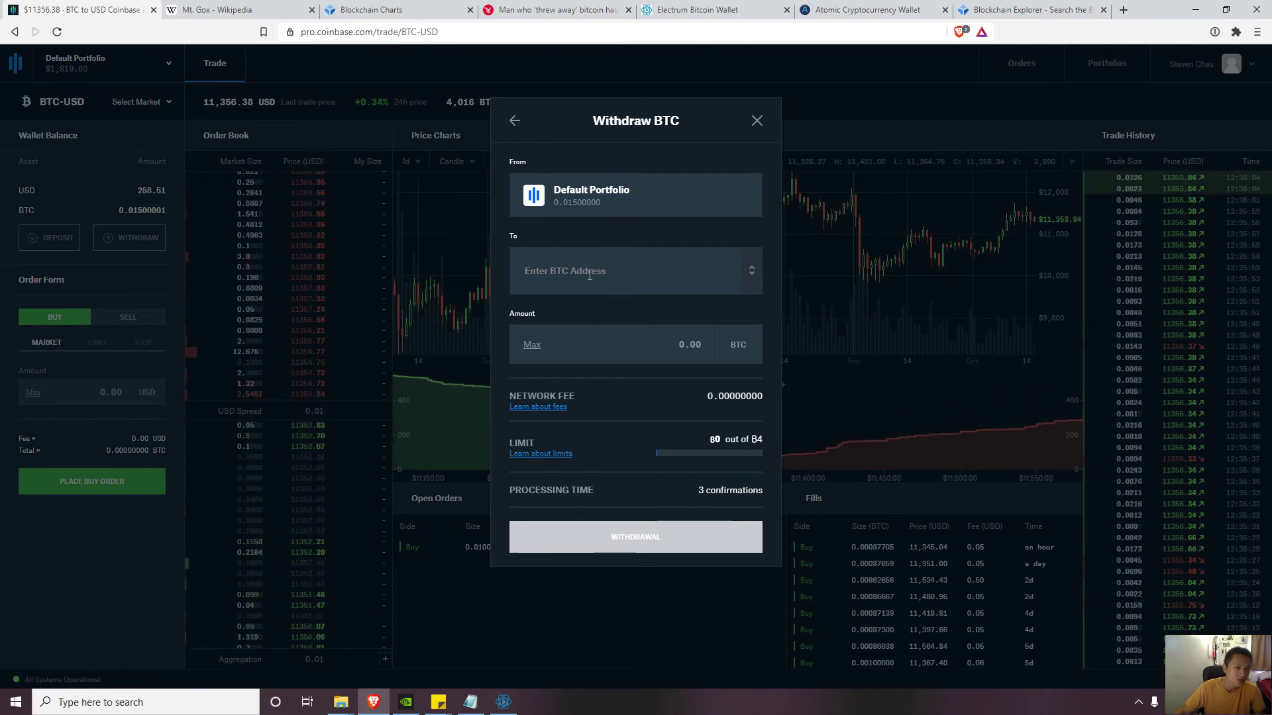
left_click(615, 272)
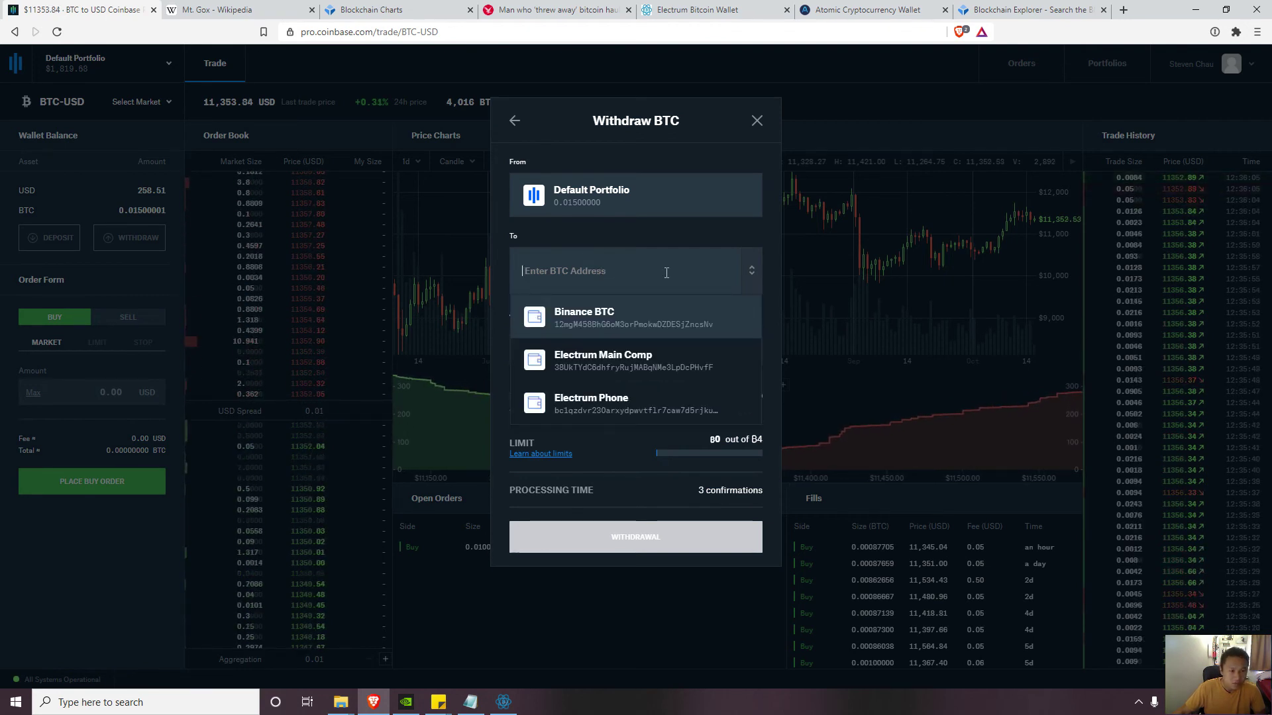
left_click(645, 265)
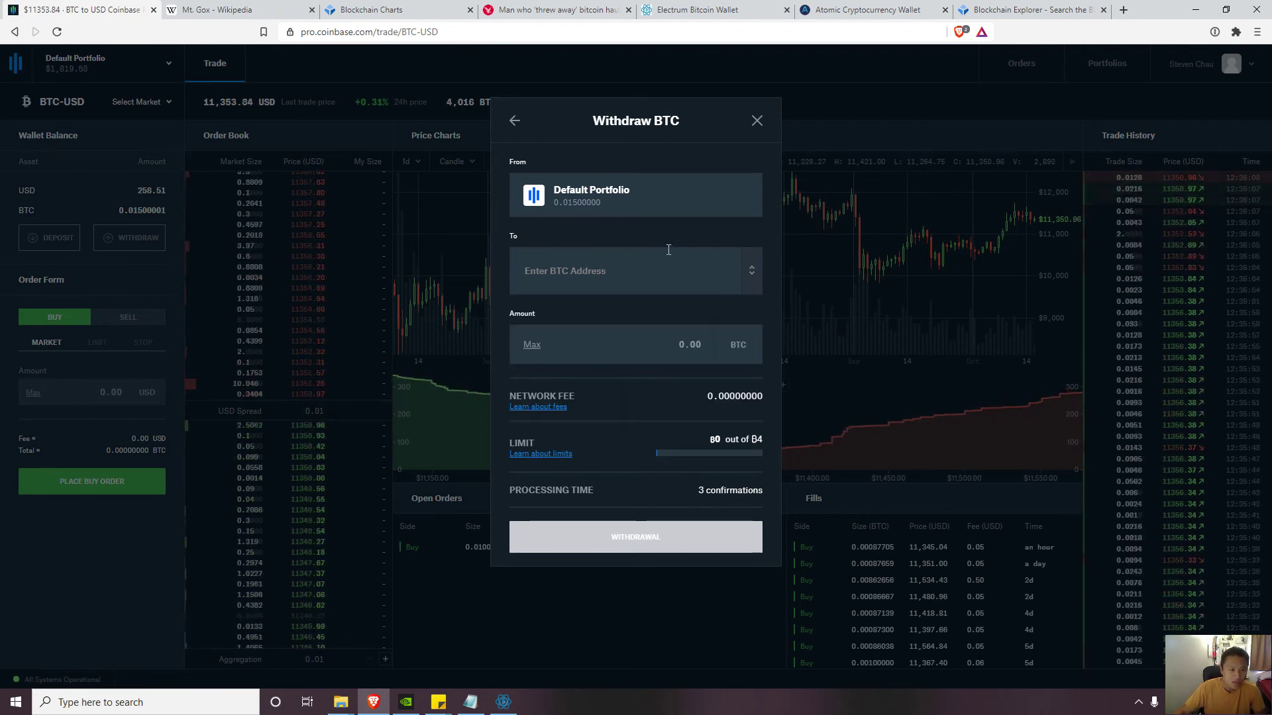
left_click(579, 274)
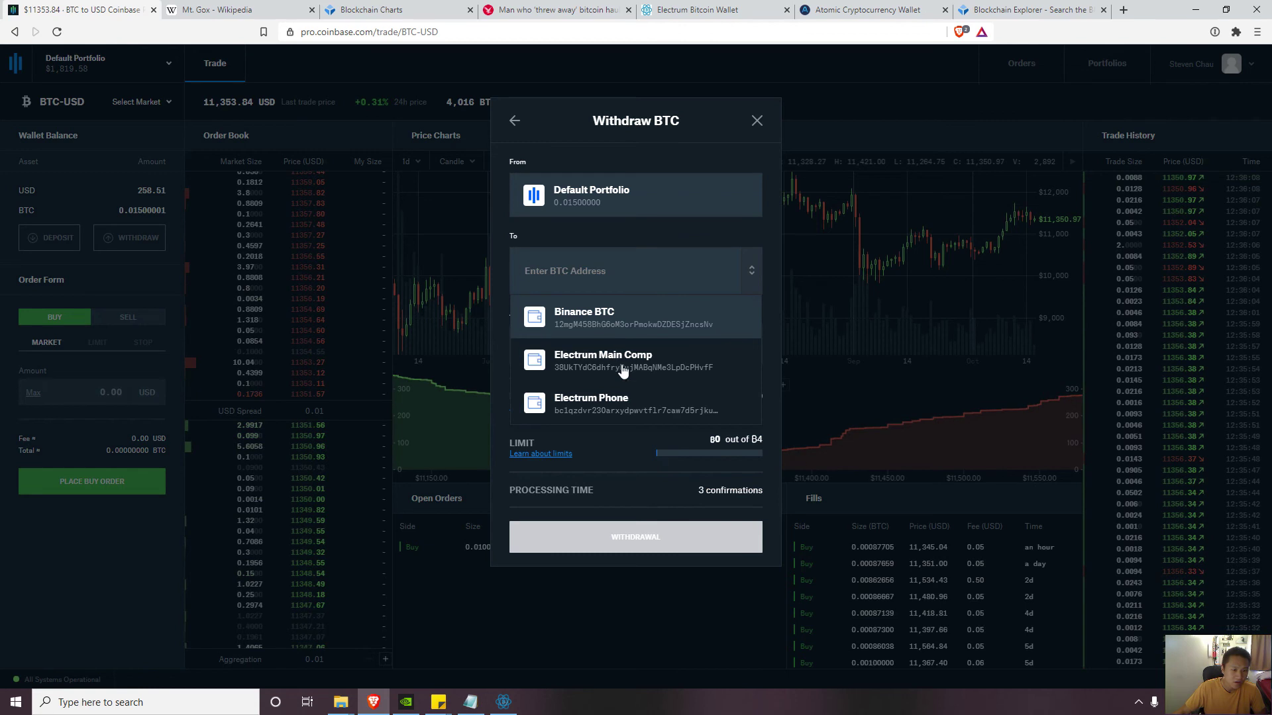
left_click(641, 269)
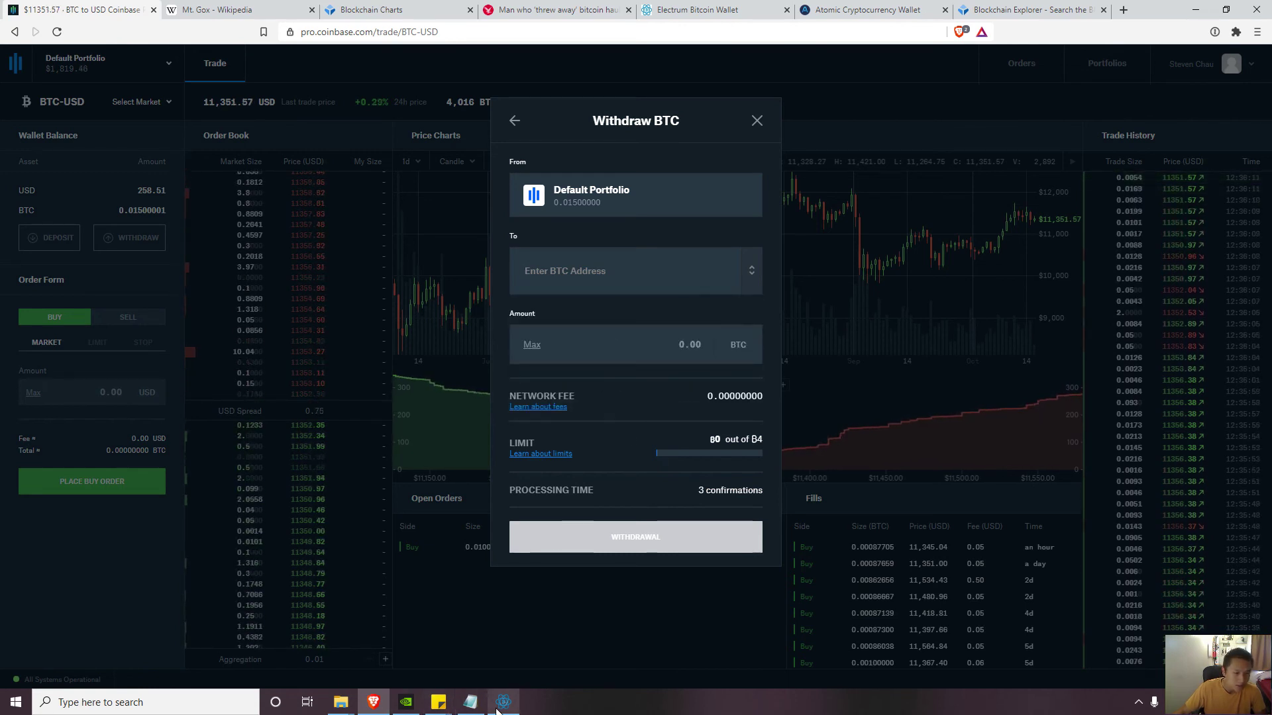
left_click(504, 702)
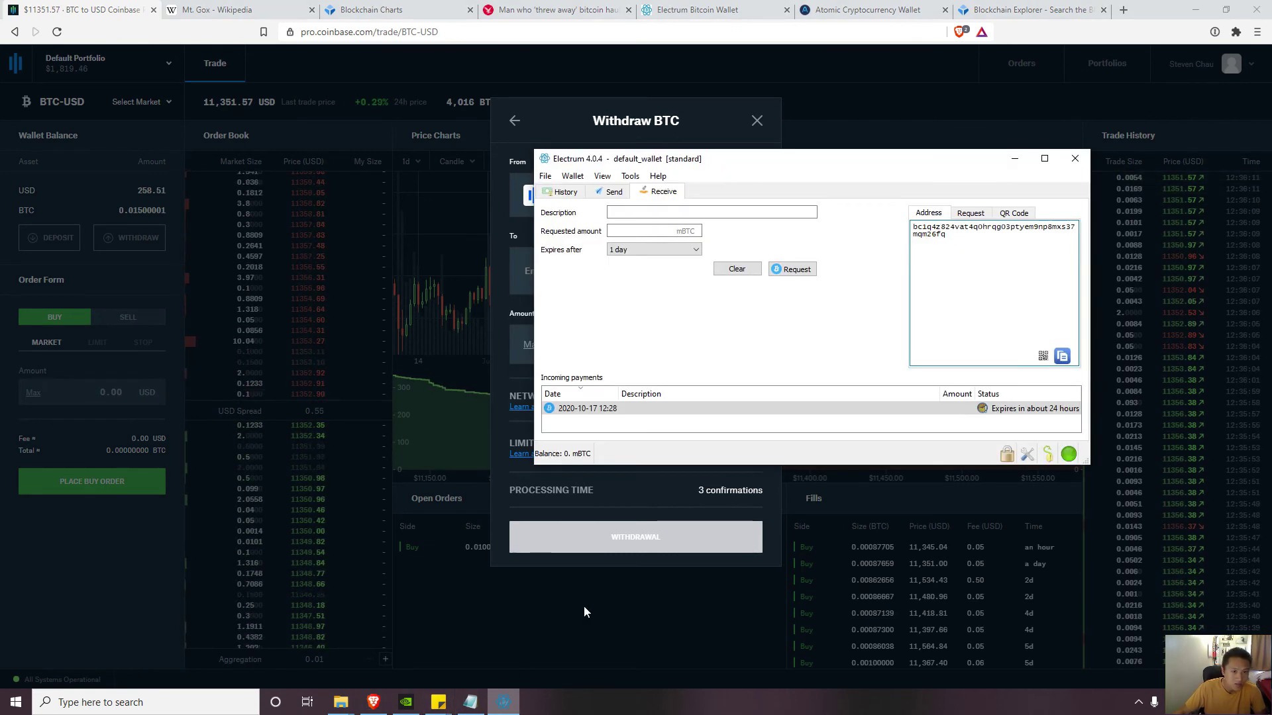
Copy Electrum's receiving address and paste it into Coinbase Pro's Withdraw BTC To field.
left_click(1062, 357)
left_click_drag(848, 159, 1022, 126)
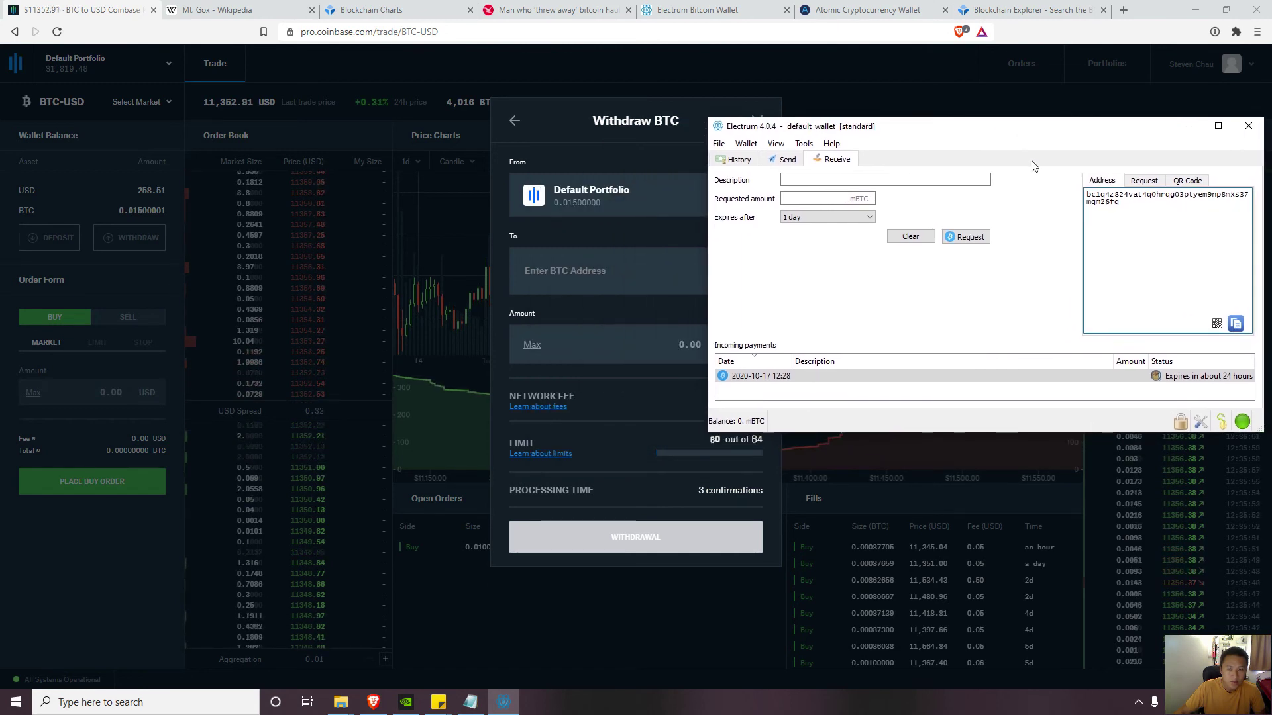
left_click(602, 269)
key("ctrl+v")
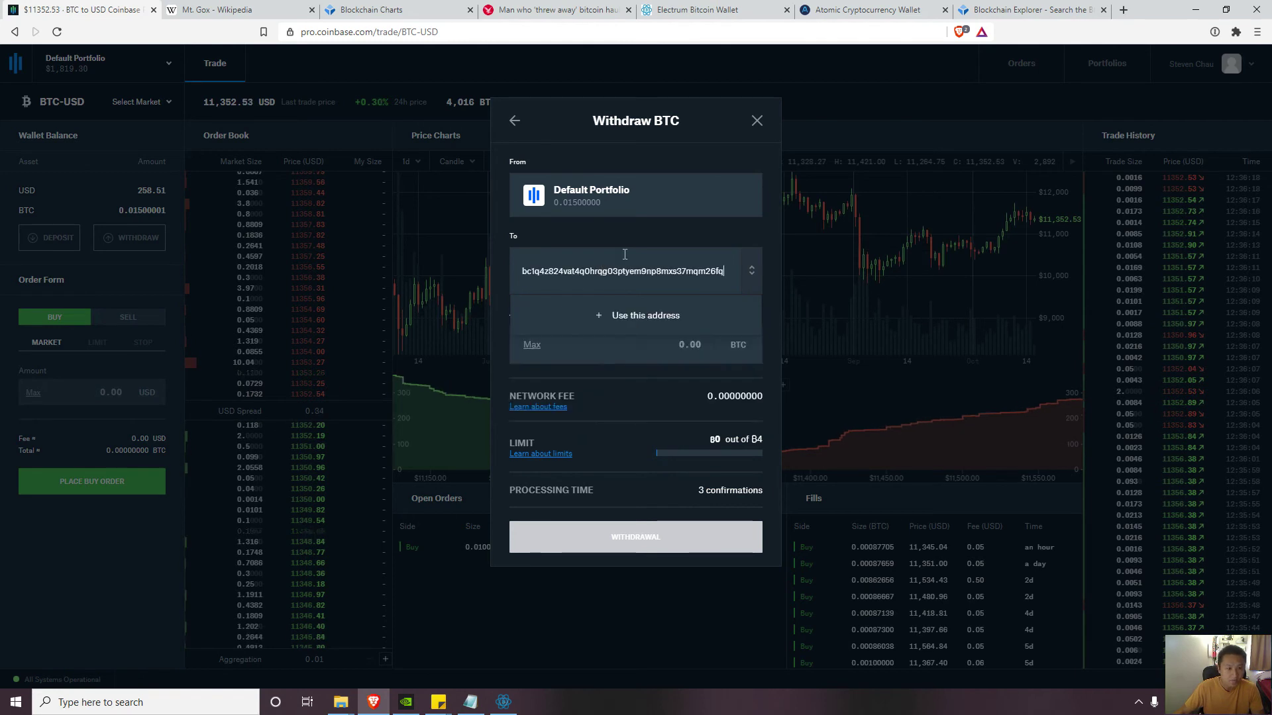
Re-paste the address, accept it with 'Use this address', and reopen the Seed Key Demo Video notes.
key("ctrl+a")
key("BackSpace")
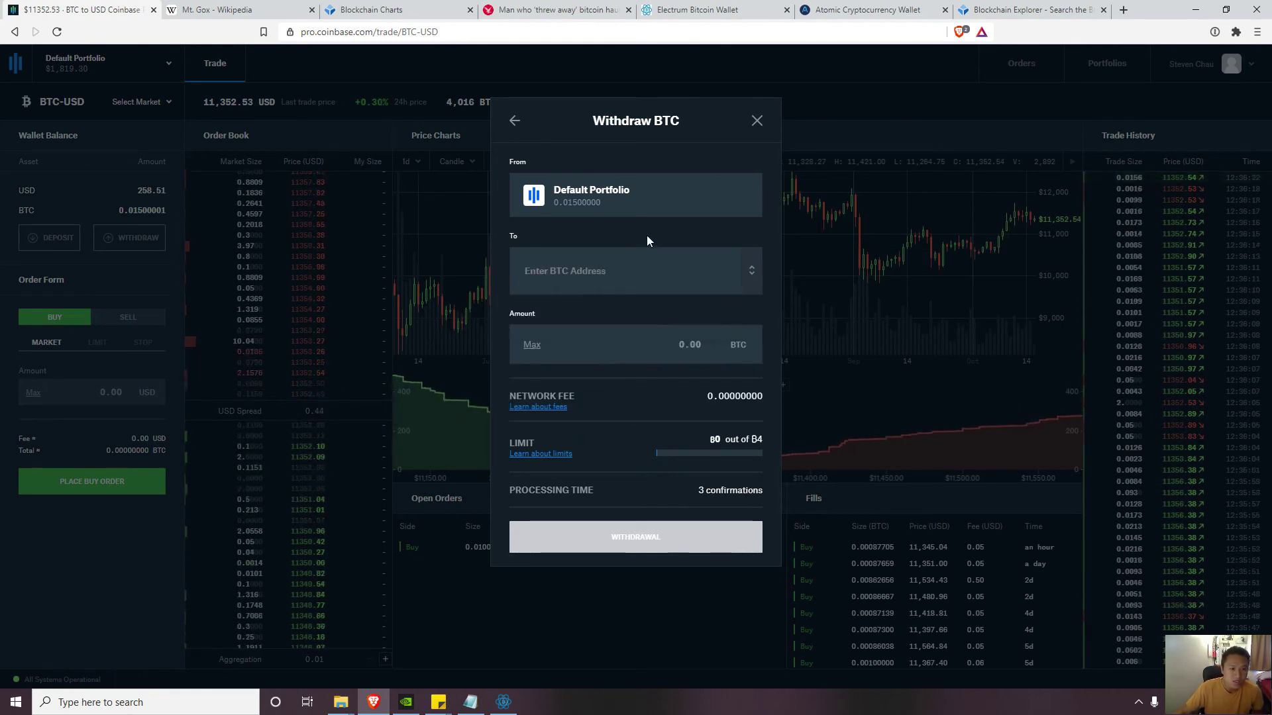
left_click(620, 271)
key("ctrl+v")
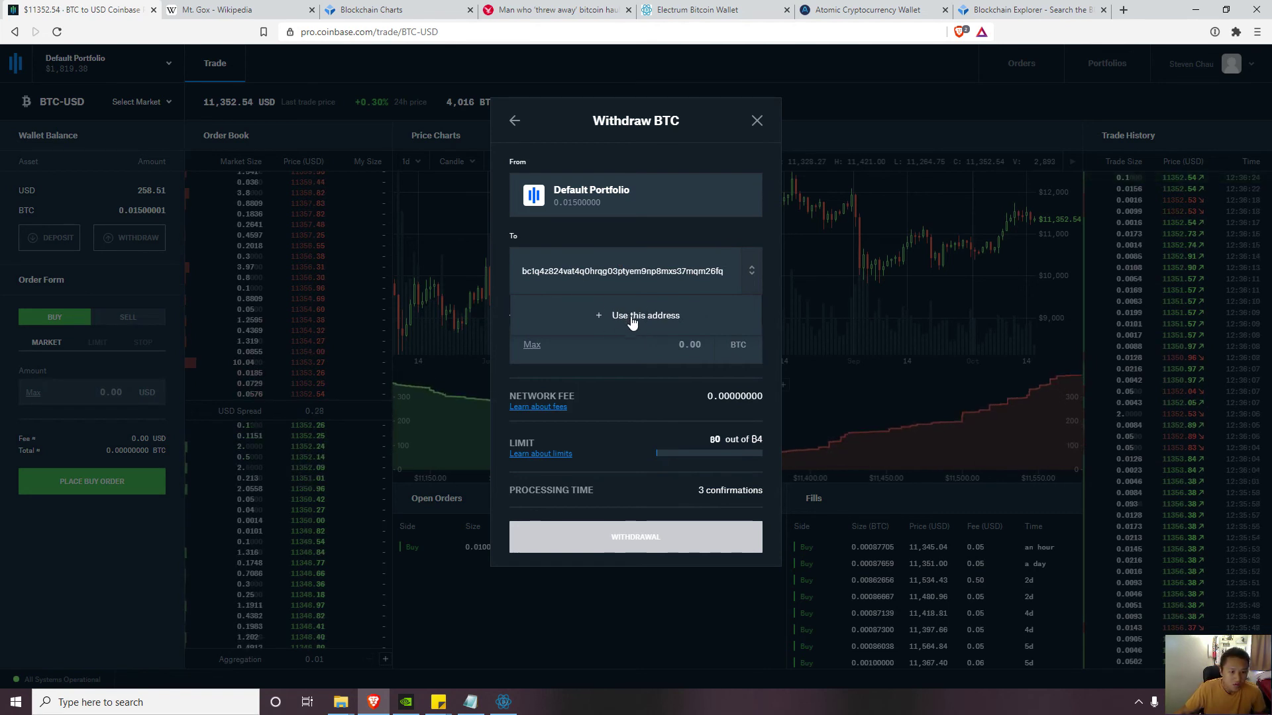
left_click(620, 316)
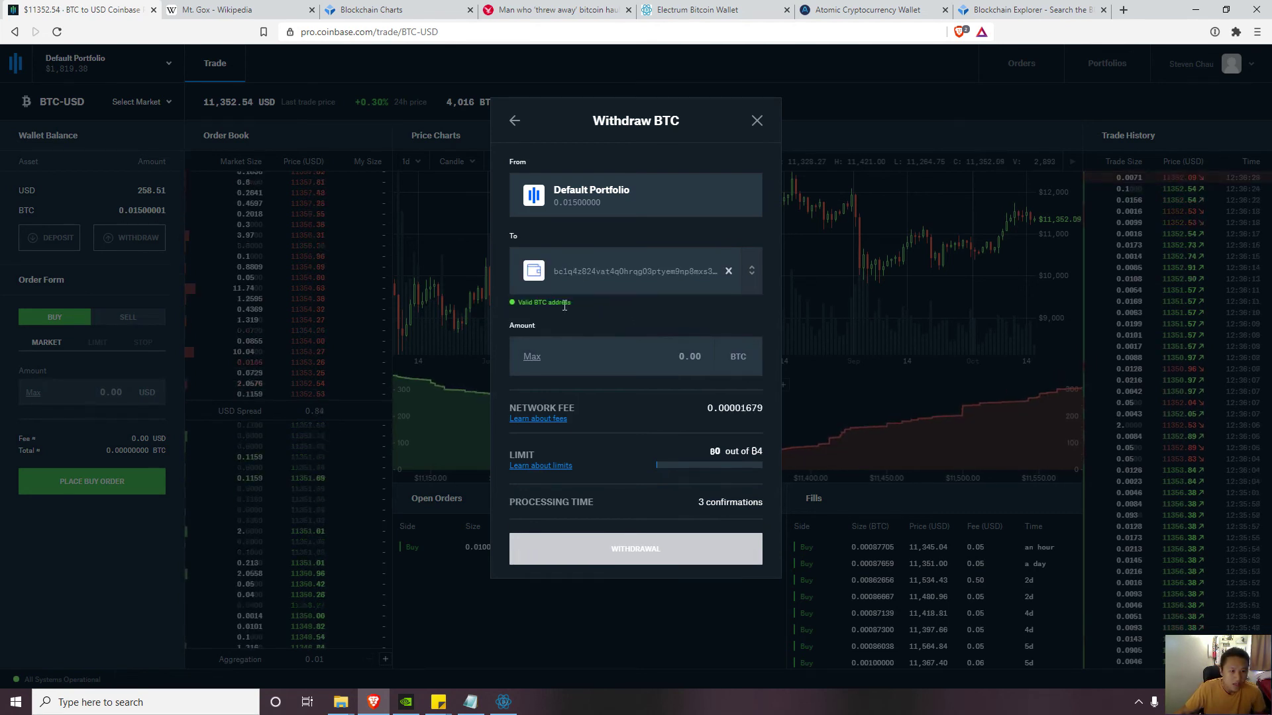
left_click(512, 304)
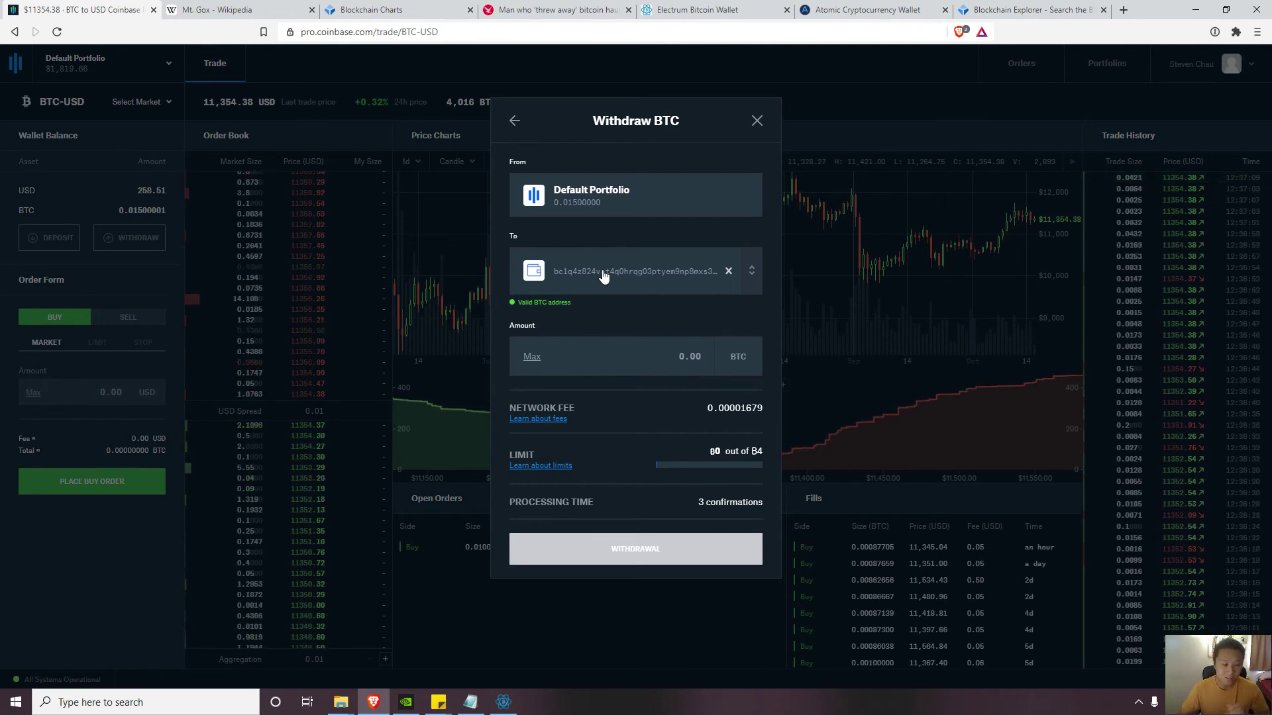
left_click(465, 702)
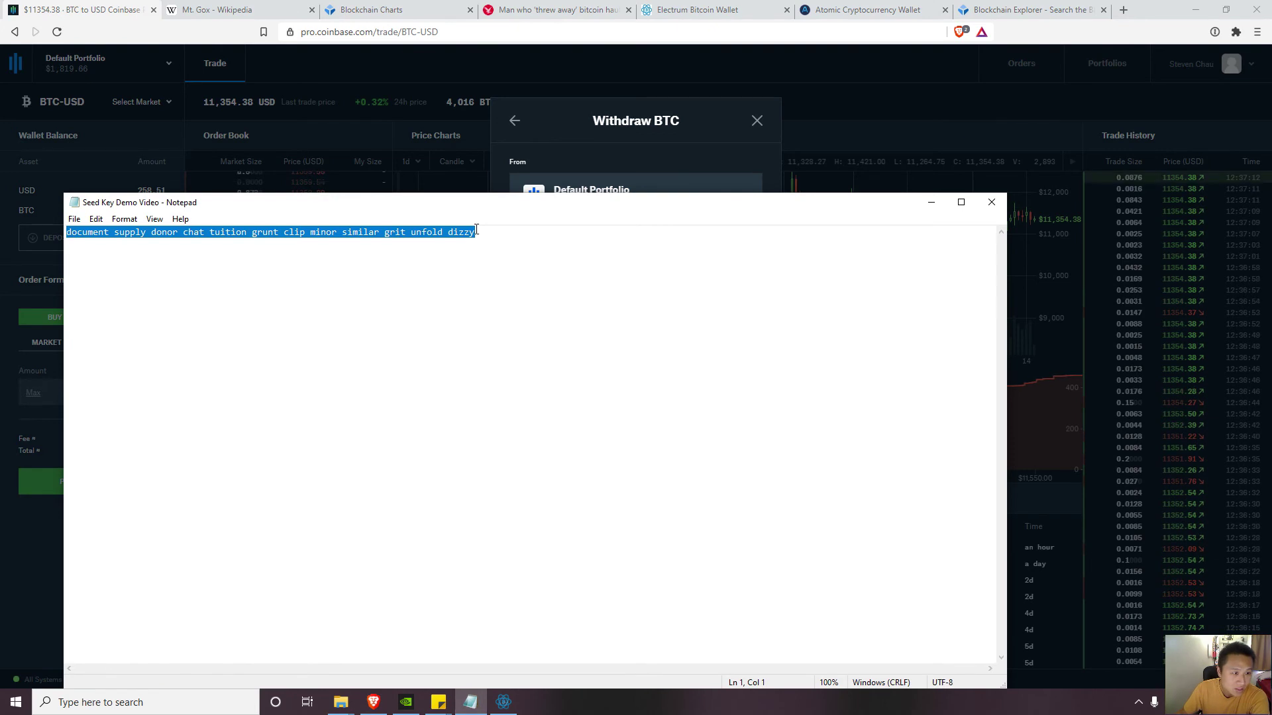
left_click(931, 202)
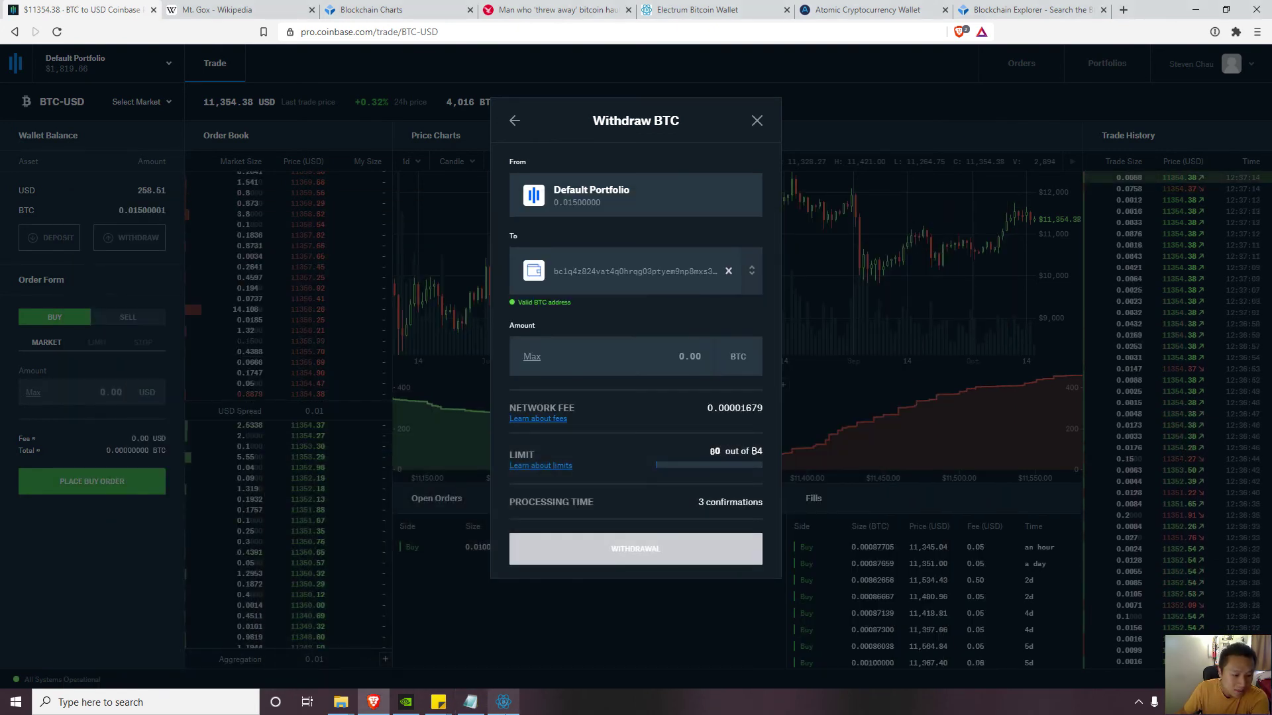
left_click(503, 702)
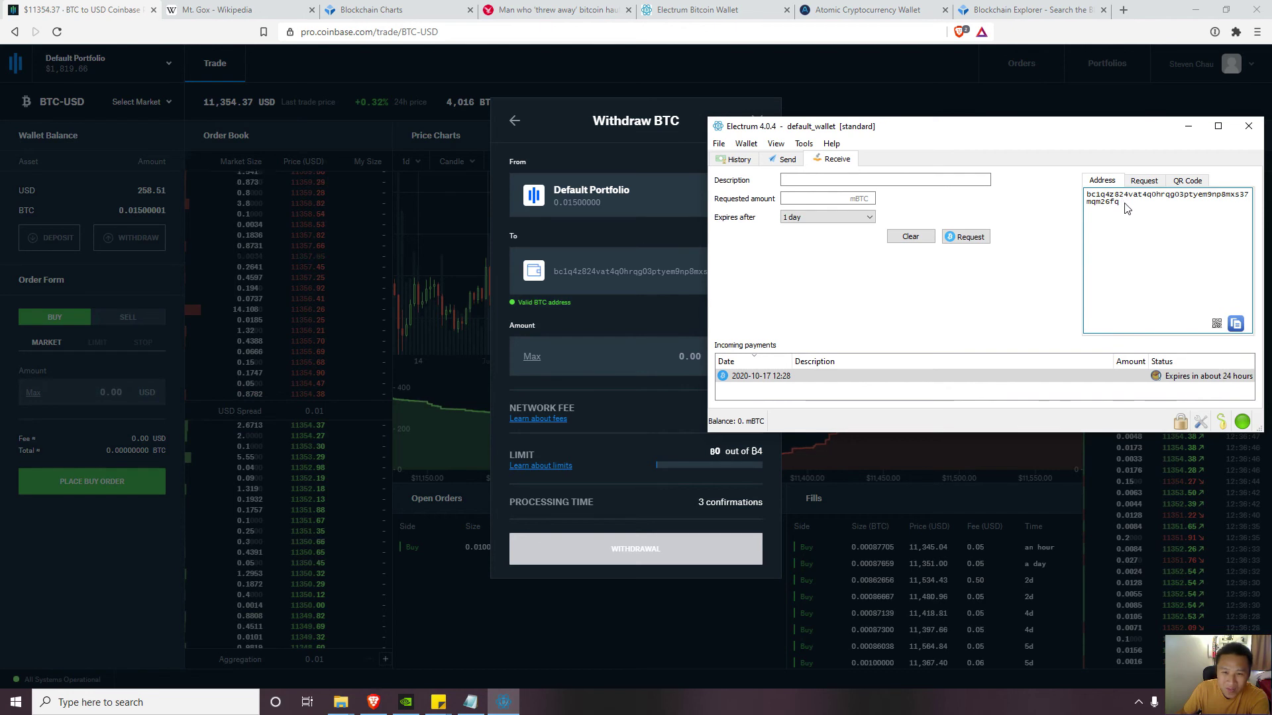
left_click_drag(1108, 204, 1112, 205)
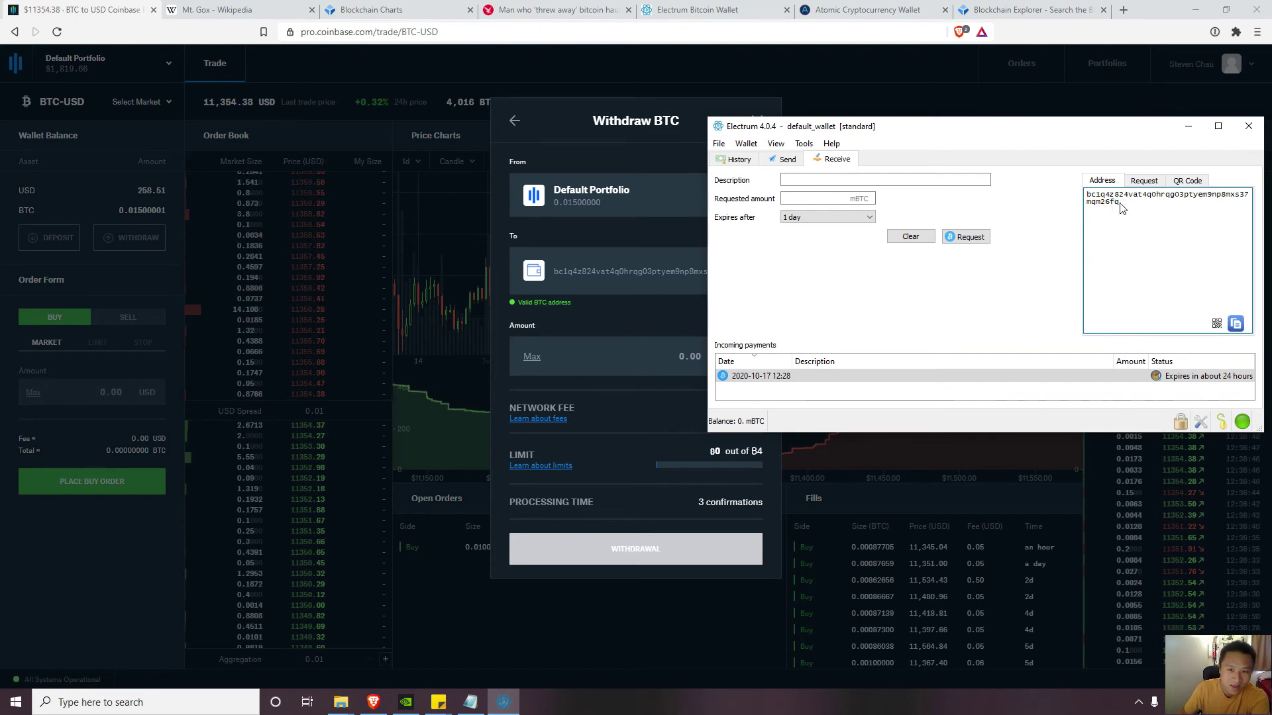
left_click(669, 273)
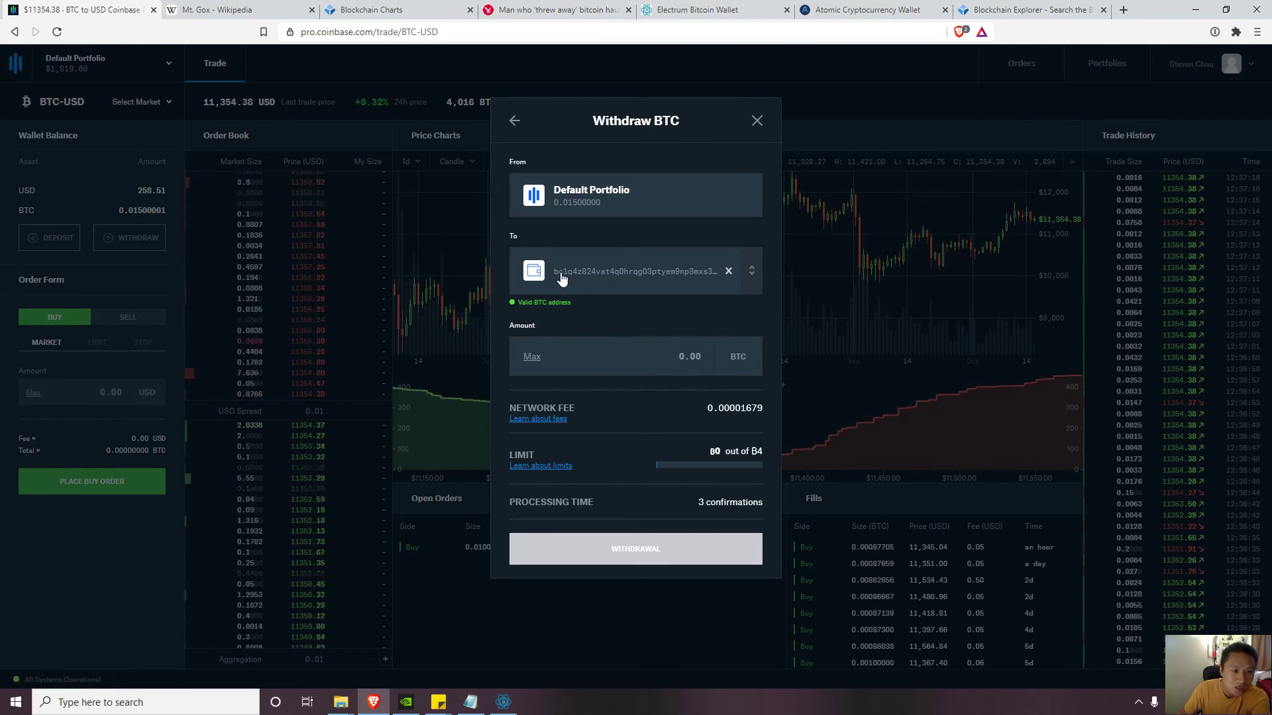
left_click(755, 274)
left_click(757, 273)
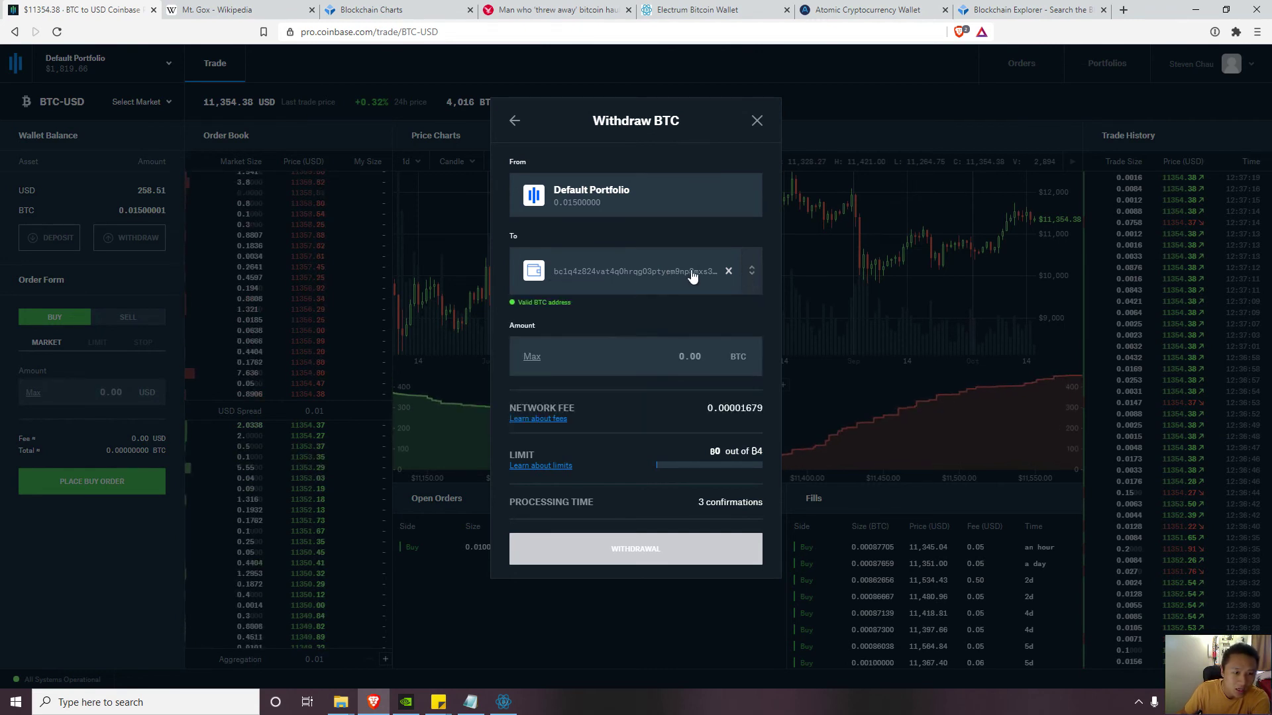
left_click(491, 704)
left_click_drag(1078, 137, 1066, 183)
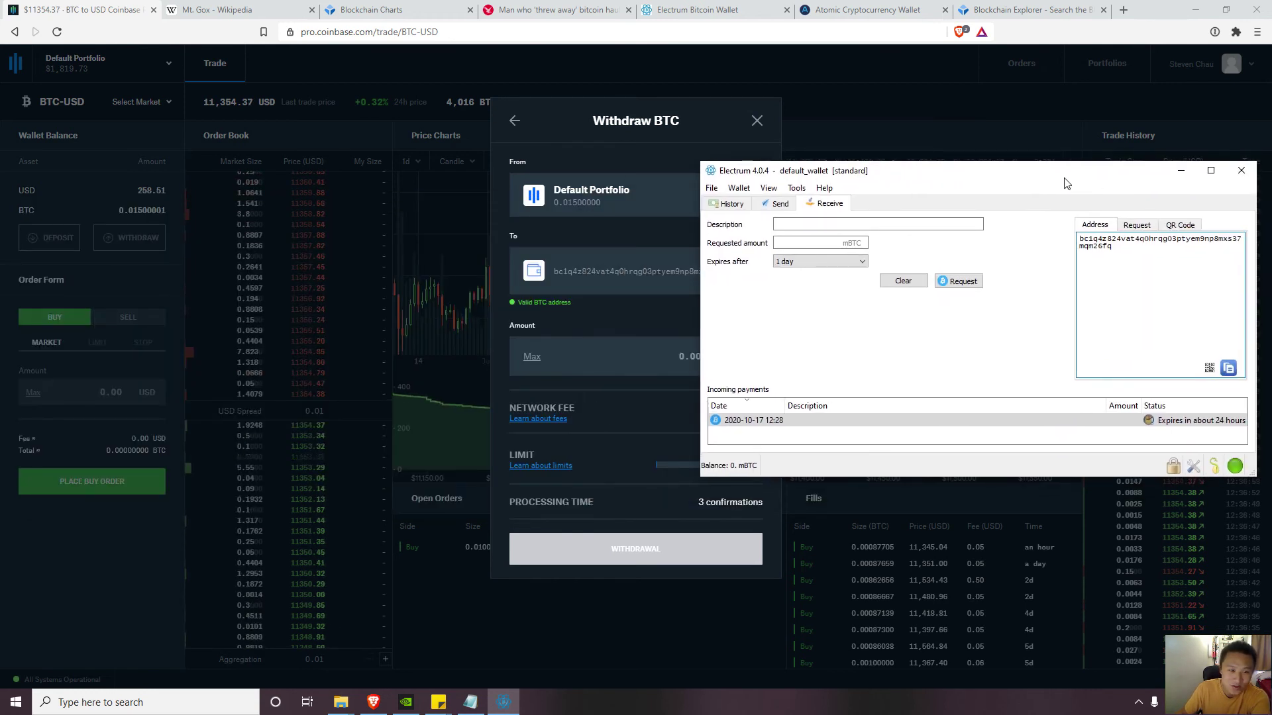
left_click(623, 359)
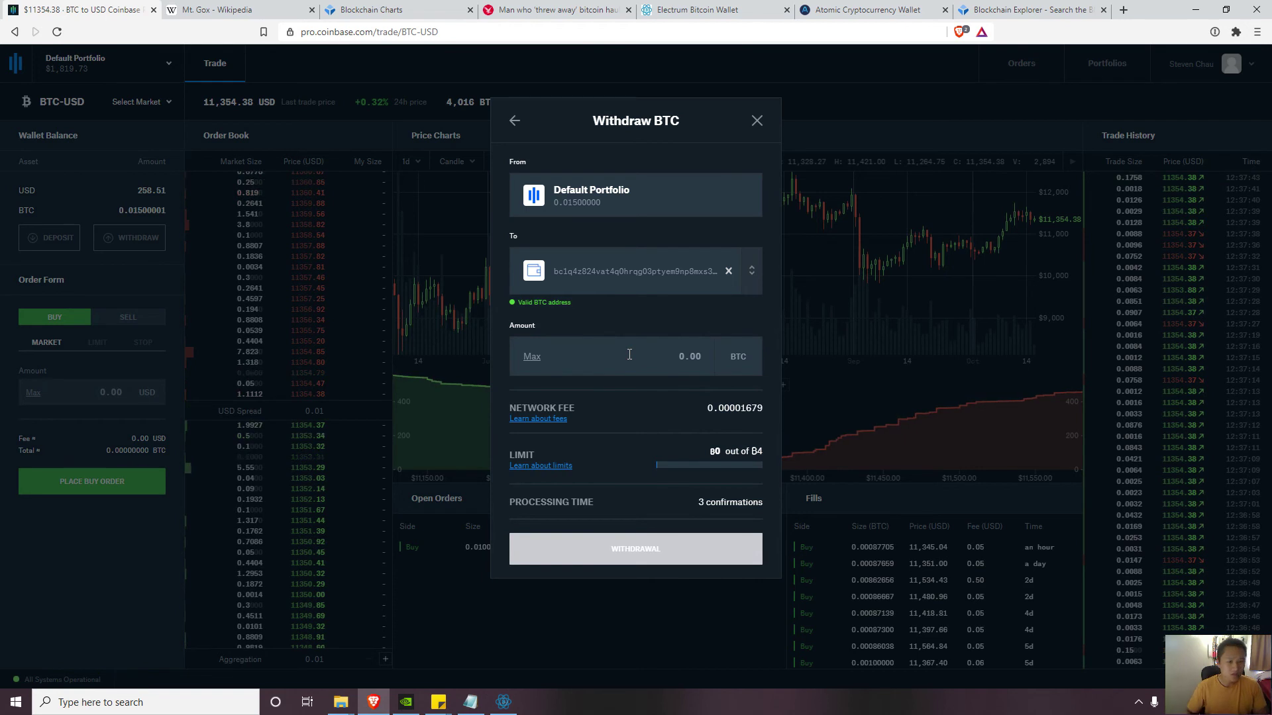
Enter .01 BTC as the withdrawal amount and highlight the 0.00001679 network fee digits.
type(".01")
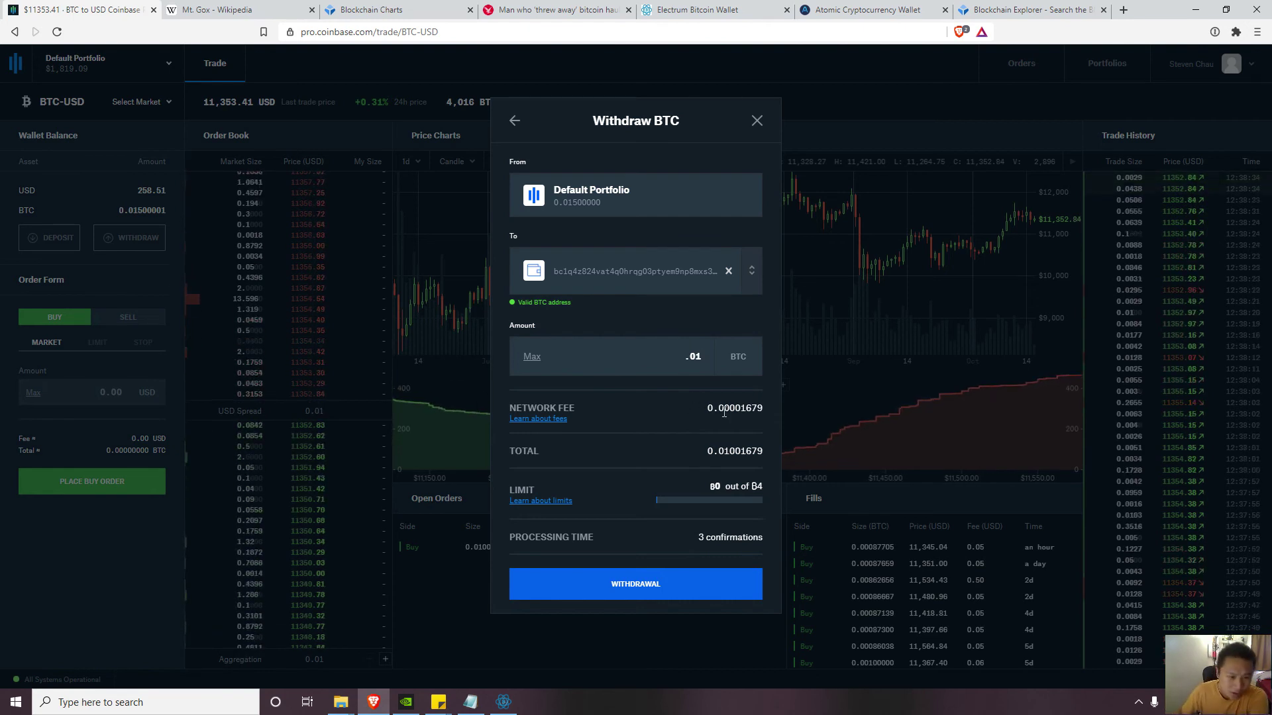
mouse_move(752, 409)
left_mouse_down()
mouse_move(740, 409)
mouse_move(761, 407)
left_mouse_up()
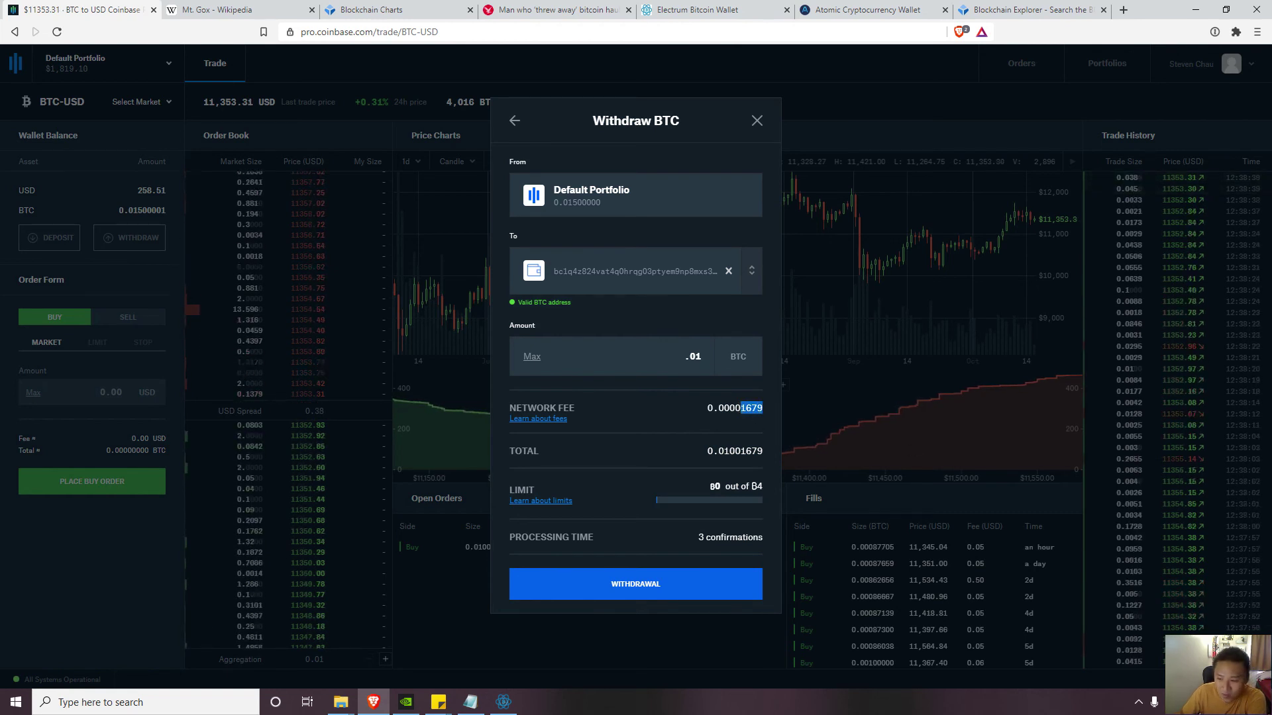
Launch Calculator and enter the 0.00001679 BTC network fee.
left_click(138, 700)
type("calcu")
type("lator")
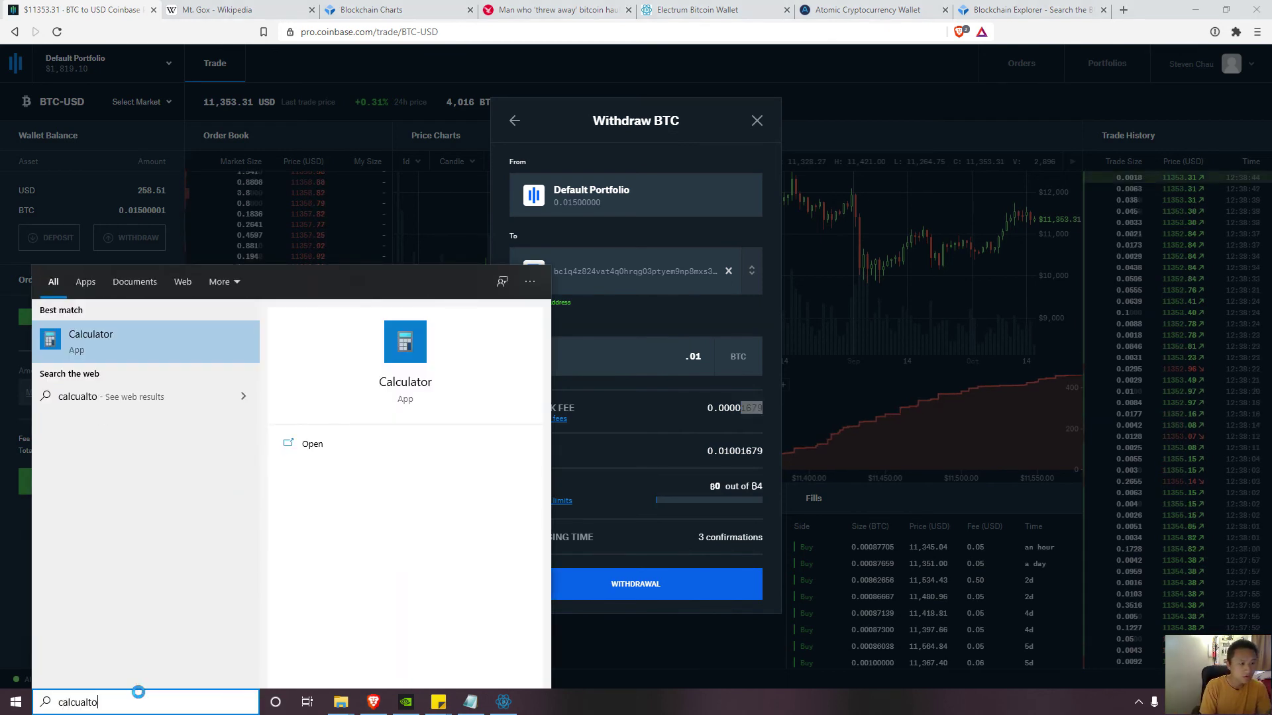
key("Return")
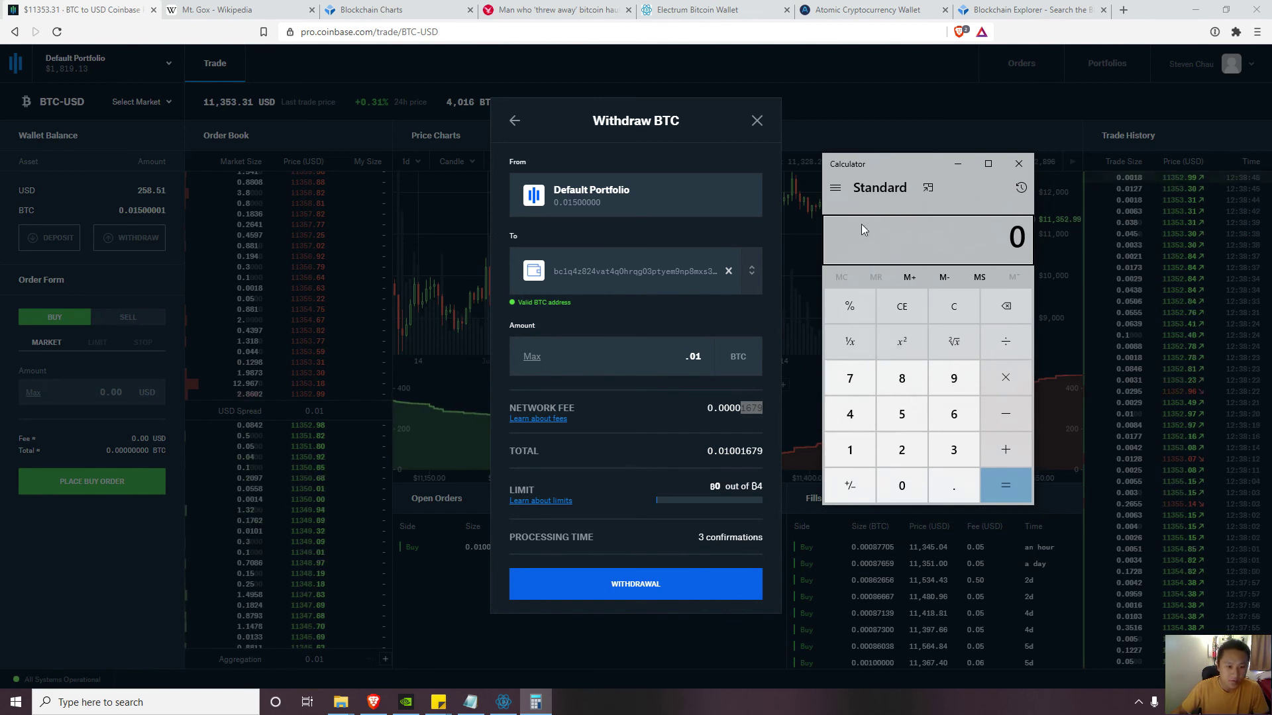
left_click(946, 481)
left_click(909, 486)
left_click(908, 486)
left_click(907, 486)
left_click(907, 486)
left_click(864, 456)
left_click(948, 409)
left_click(856, 381)
left_click(940, 384)
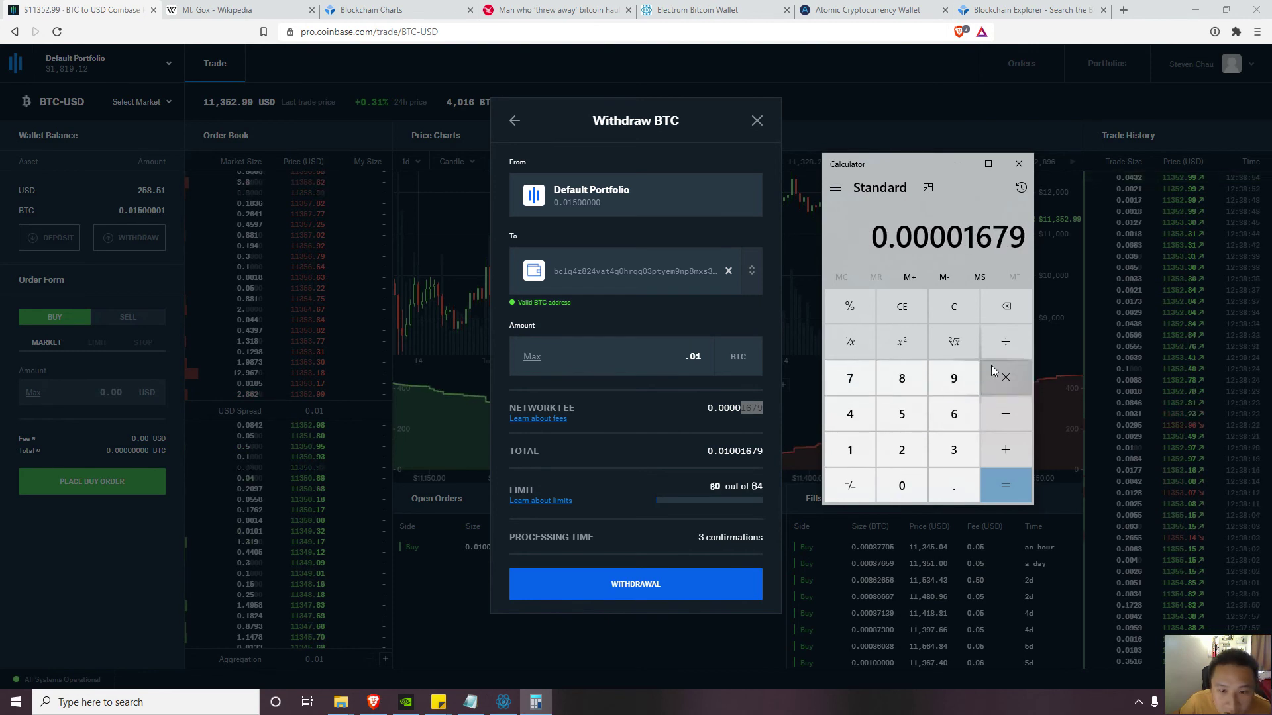
Multiply the fee by 11300 to get 0.189727, then close Calculator.
left_click(995, 367)
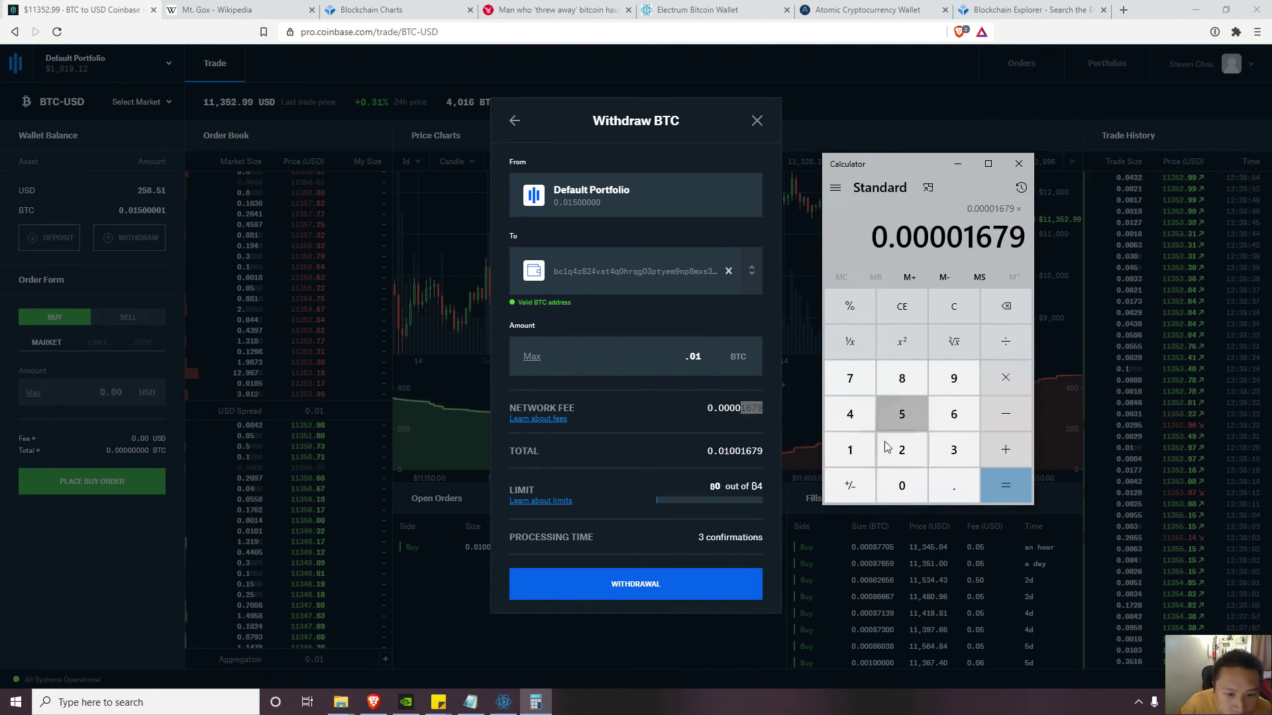
left_click(848, 456)
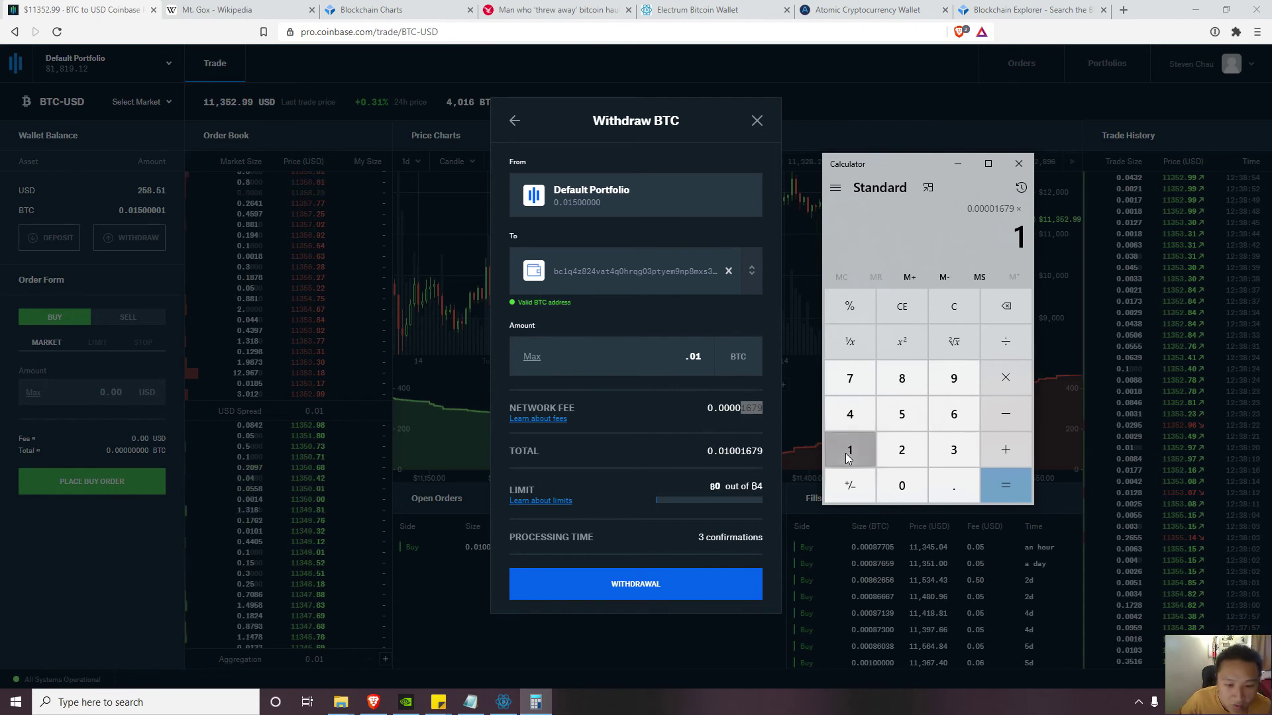
left_click(848, 455)
left_click(943, 449)
double_click(907, 488)
left_click(992, 479)
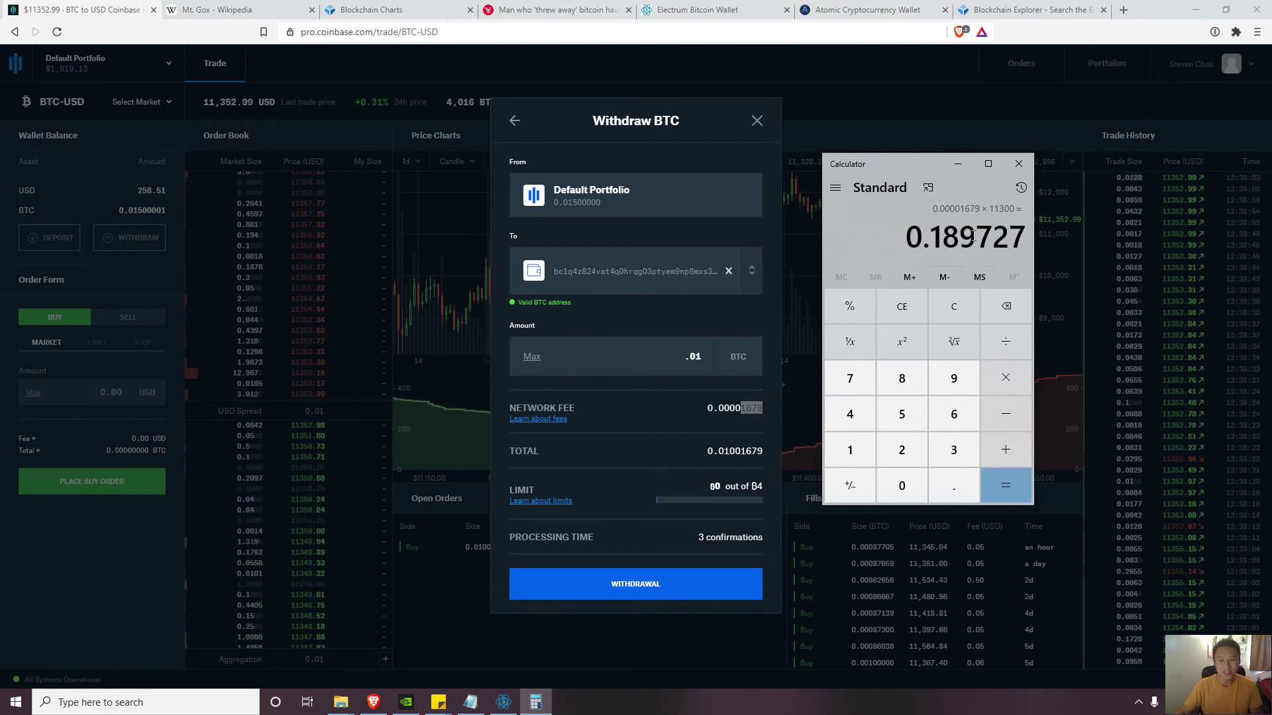
left_click(1014, 166)
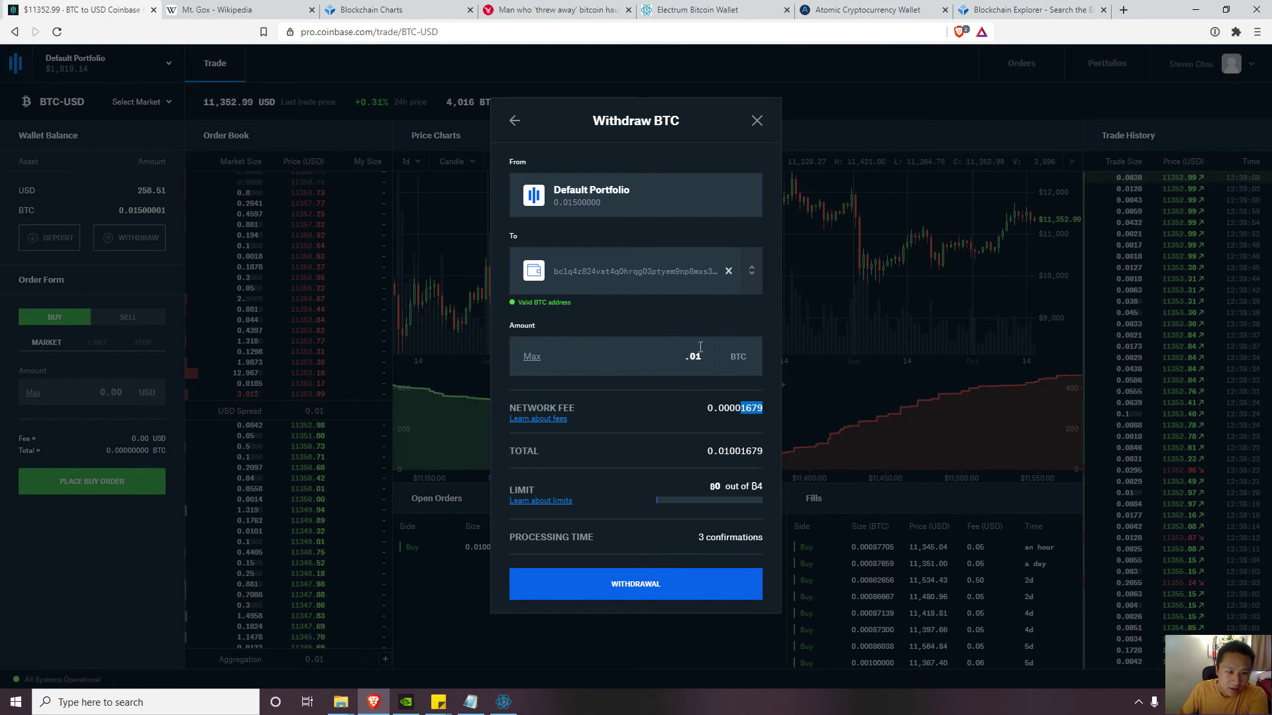
left_click(707, 365)
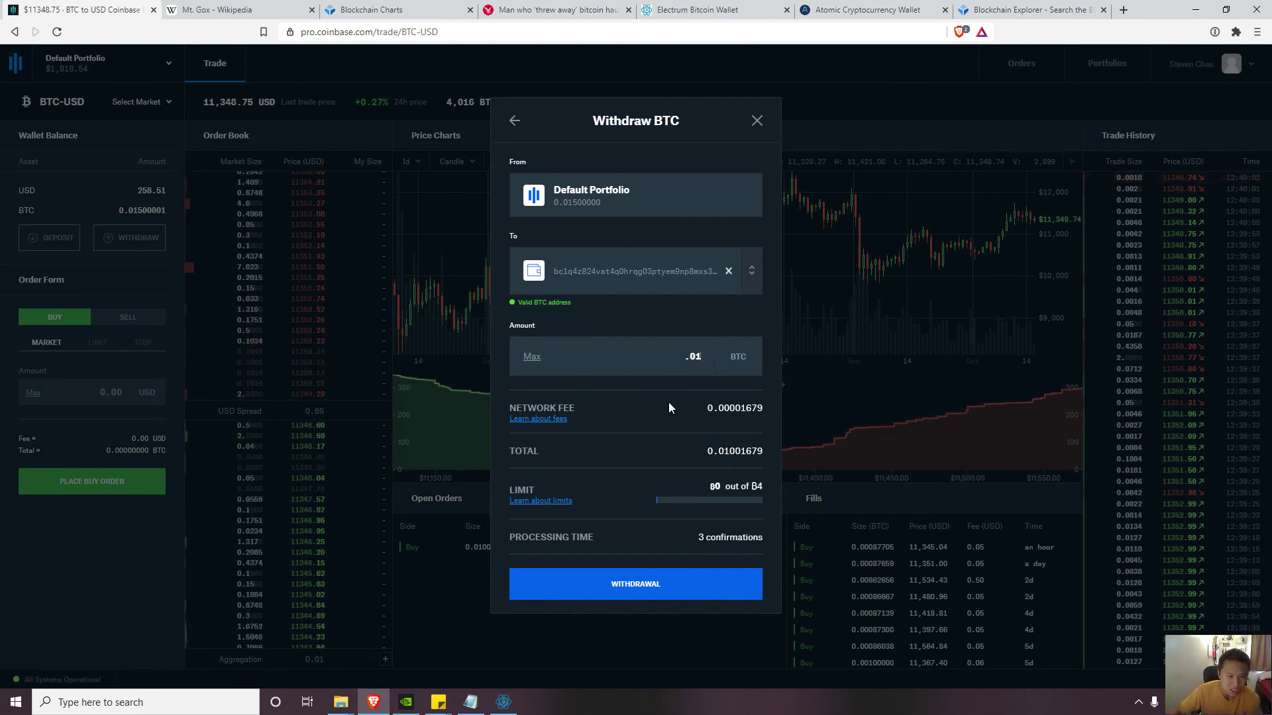
Submit the 0.01 BTC withdrawal and compare its destination with Electrum's receiving address.
left_click(645, 596)
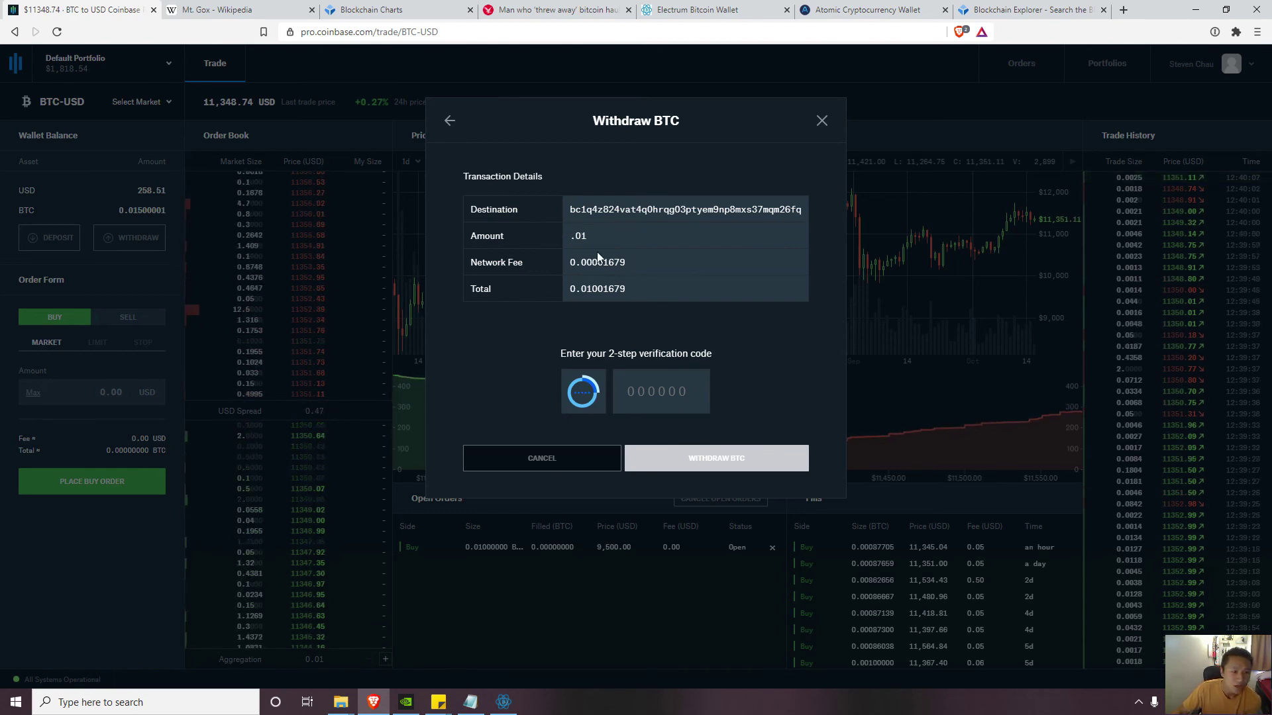
left_click_drag(590, 211, 836, 202)
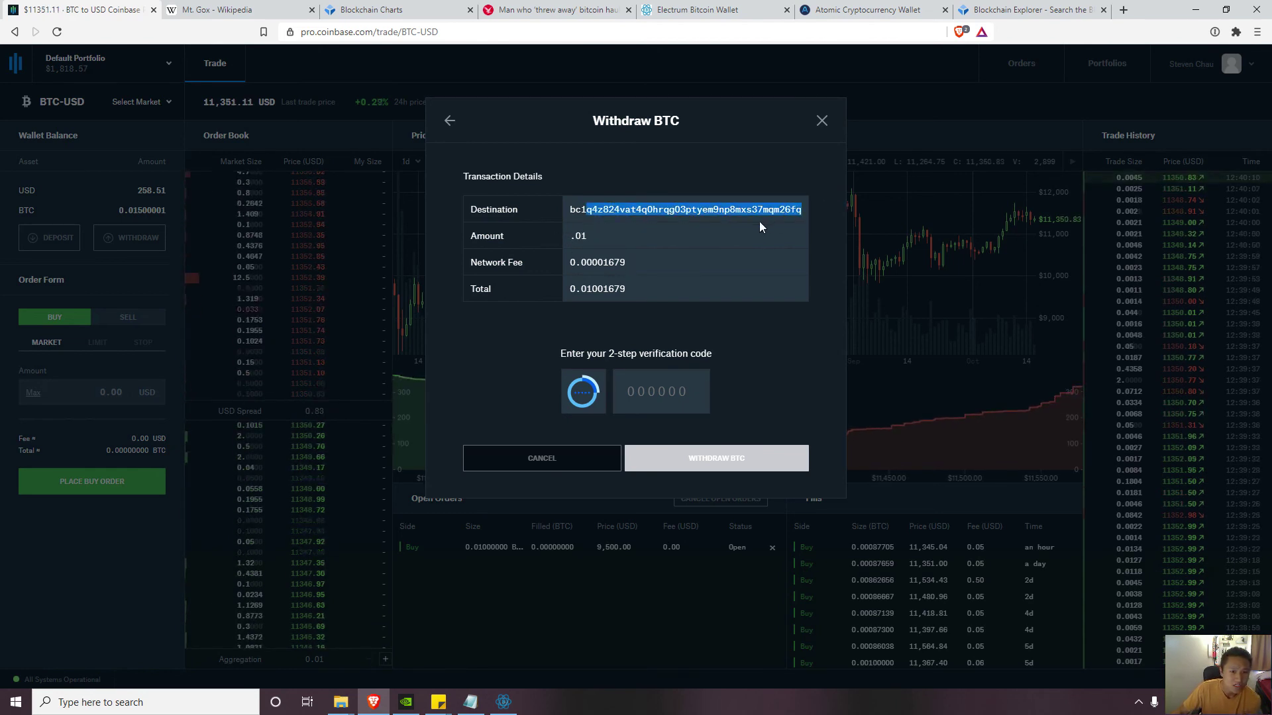
left_click(503, 701)
left_click_drag(985, 173, 534, 229)
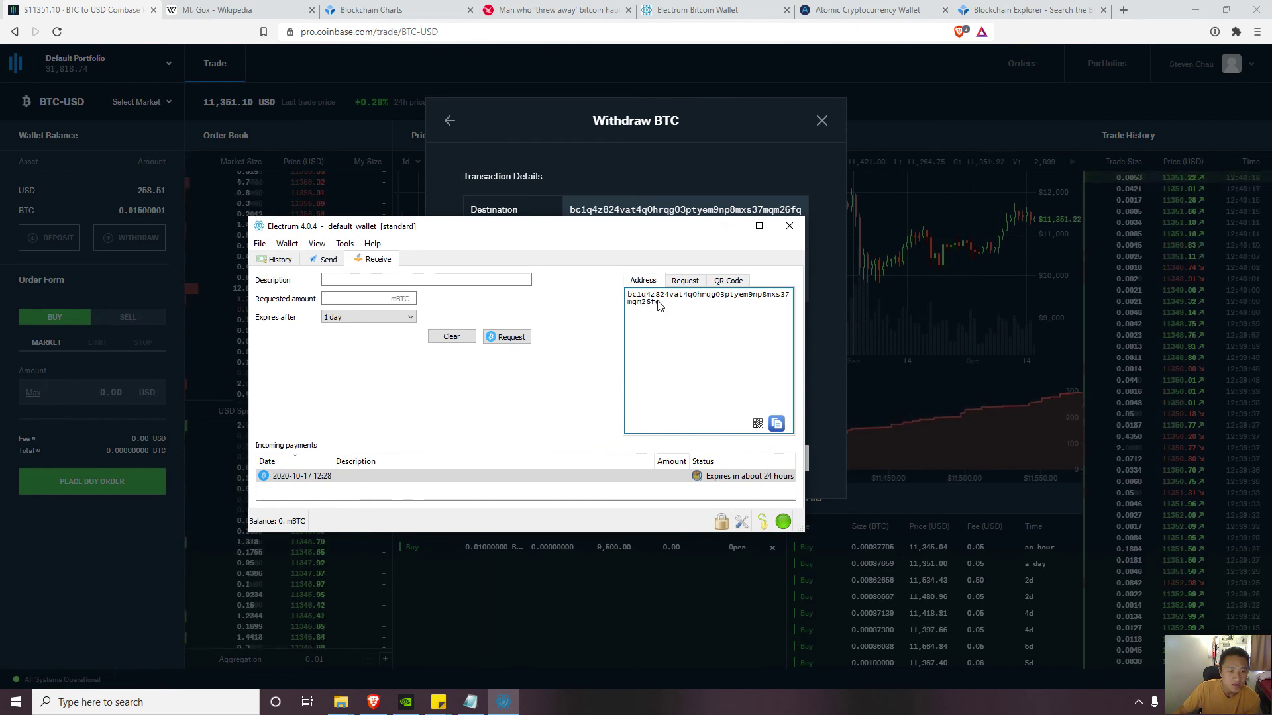
left_click_drag(660, 304, 638, 308)
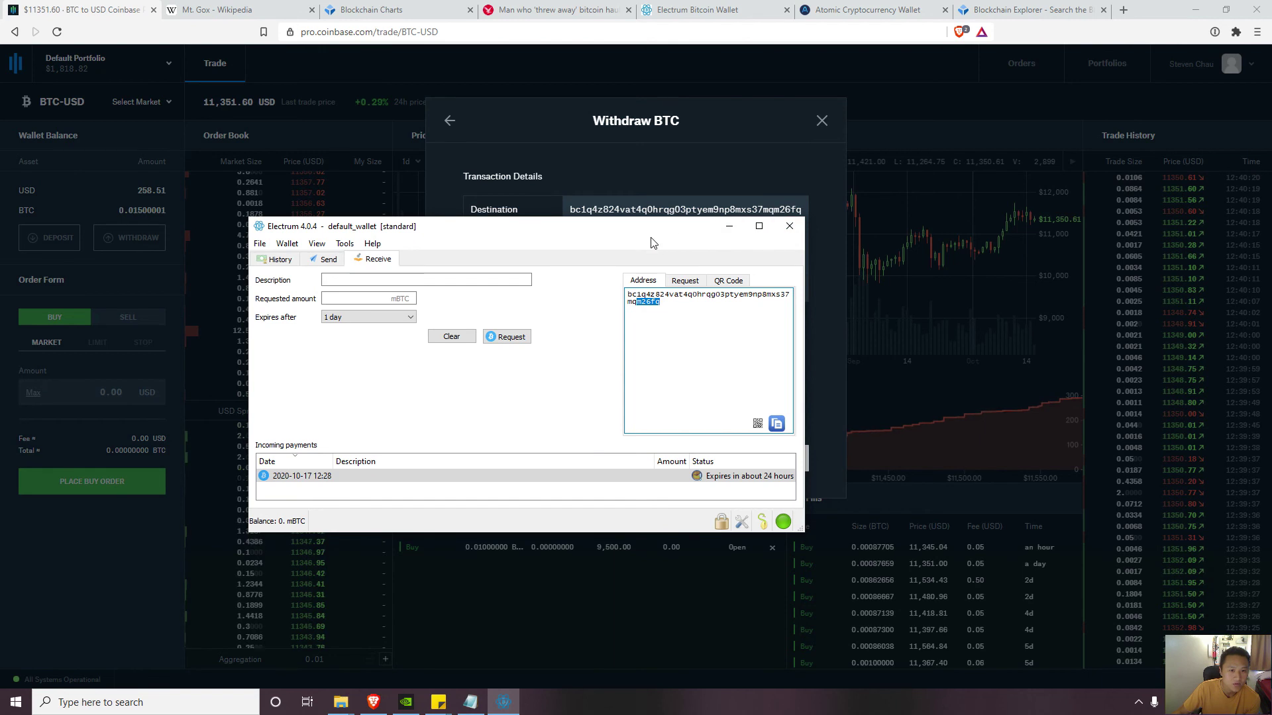
left_click_drag(664, 233, 1192, 399)
left_click(650, 257)
Enter the 2-step verification code and confirm the BTC withdrawal.
left_click(686, 407)
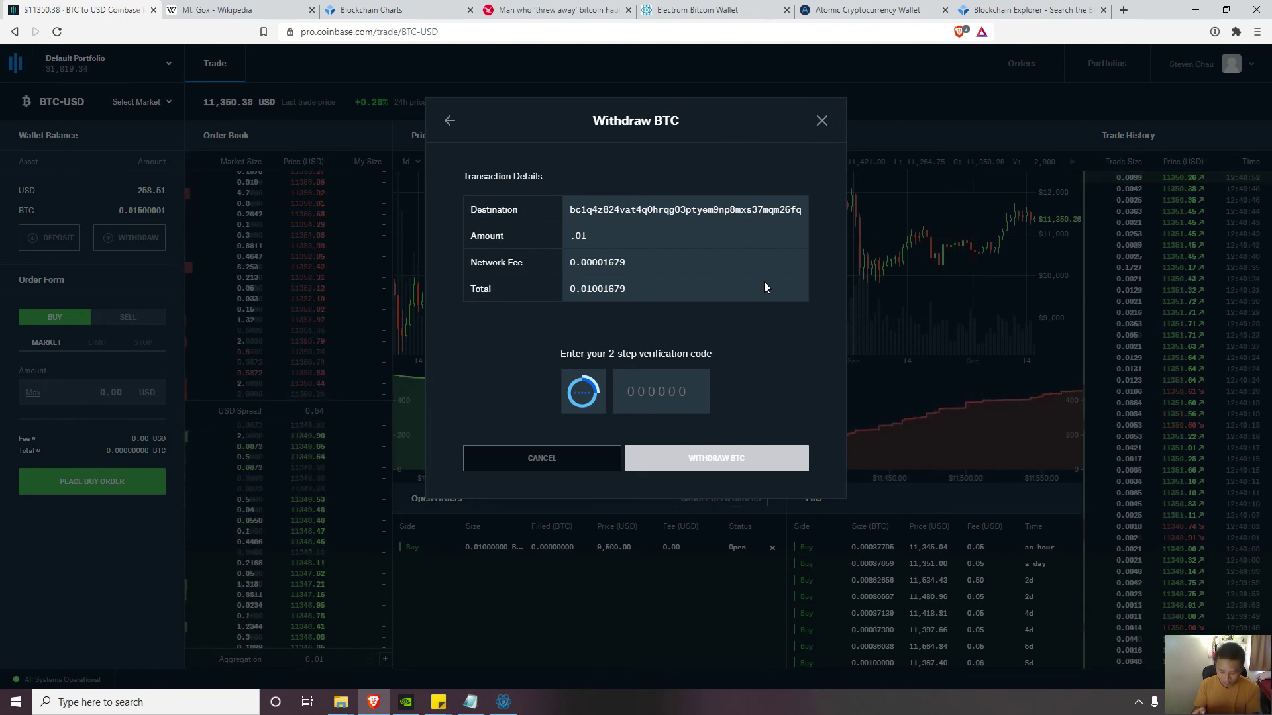
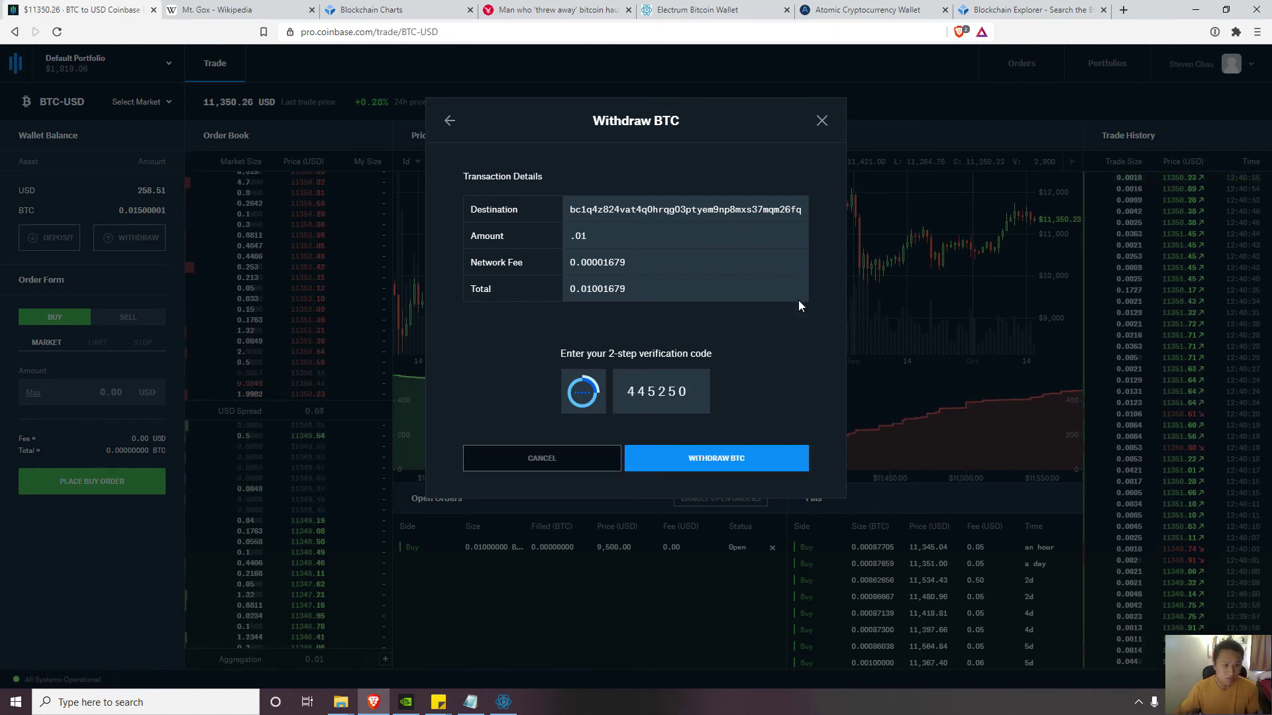
left_click(734, 462)
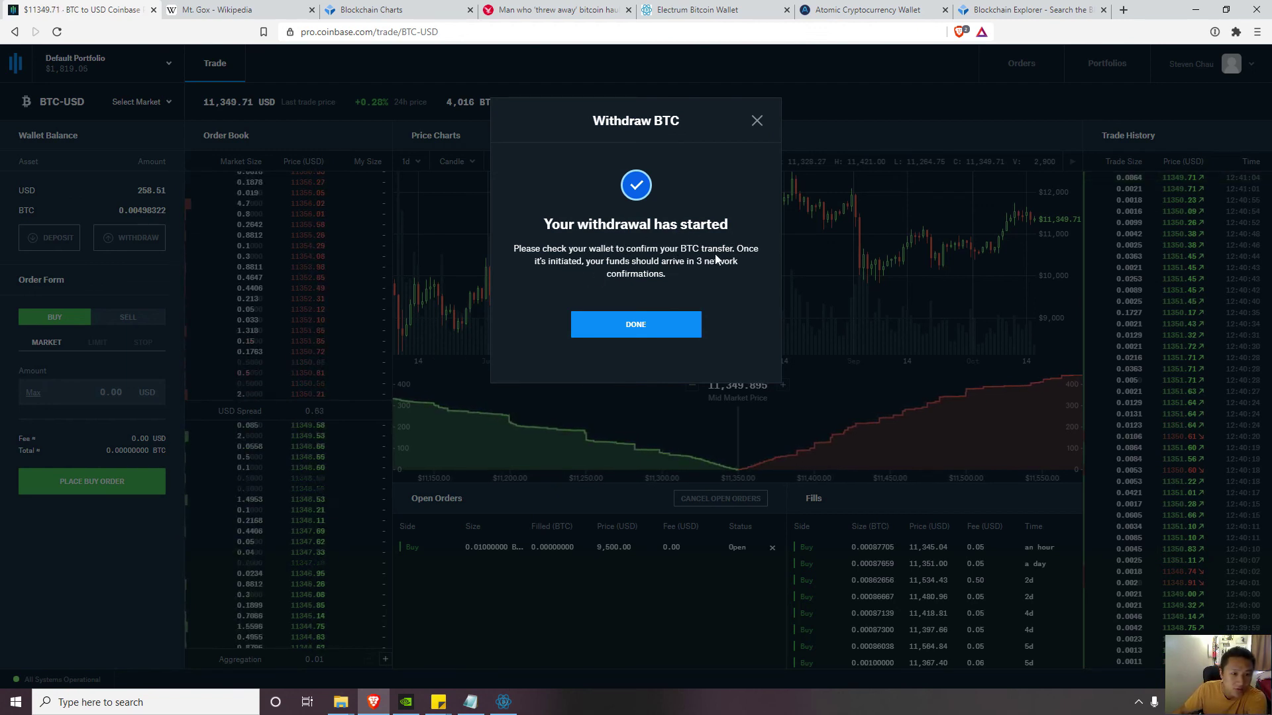
Dismiss the Coinbase confirmation and watch Electrum's History for the incoming 10 mBTC payment.
left_click(665, 320)
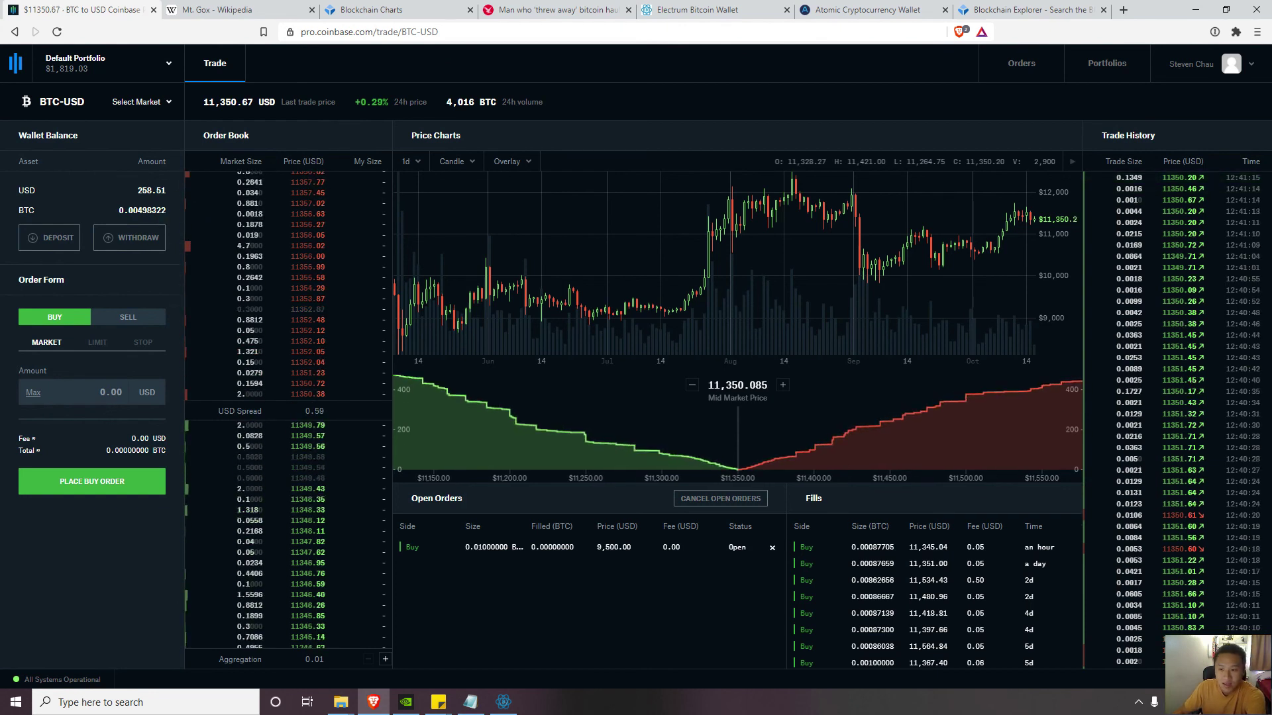
left_click(504, 702)
left_click_drag(1172, 399, 772, 170)
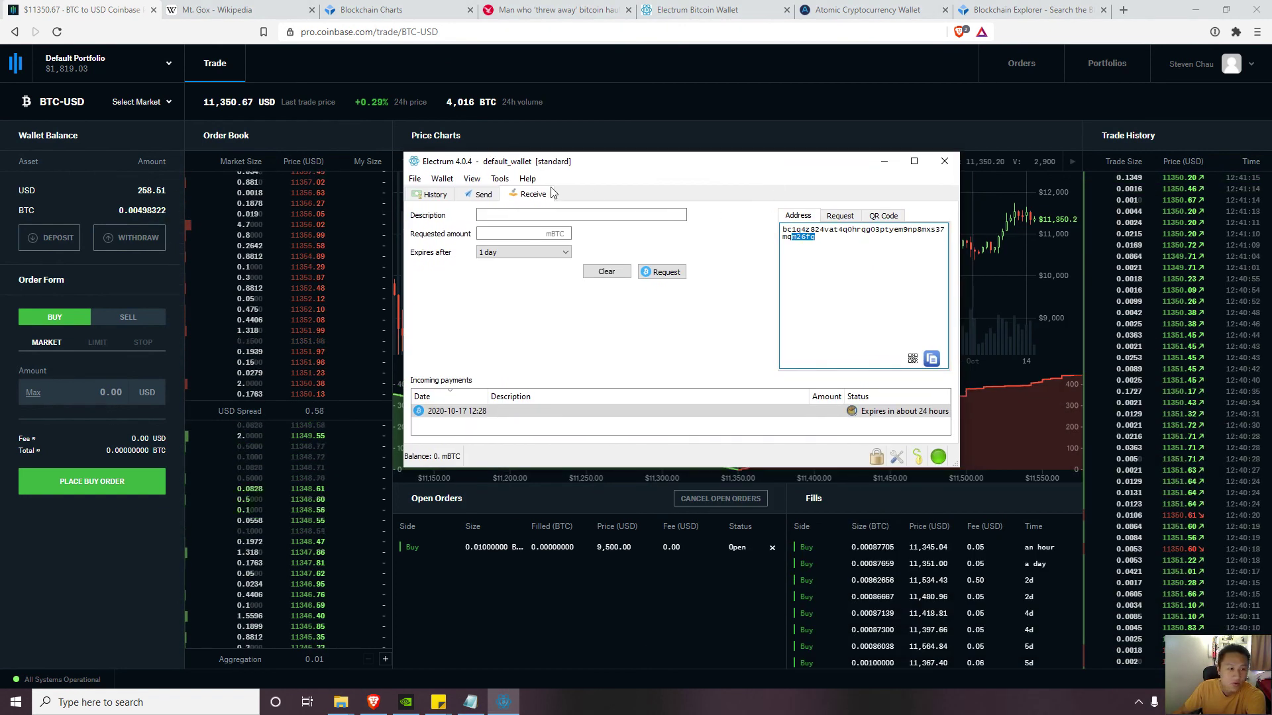
left_click(433, 194)
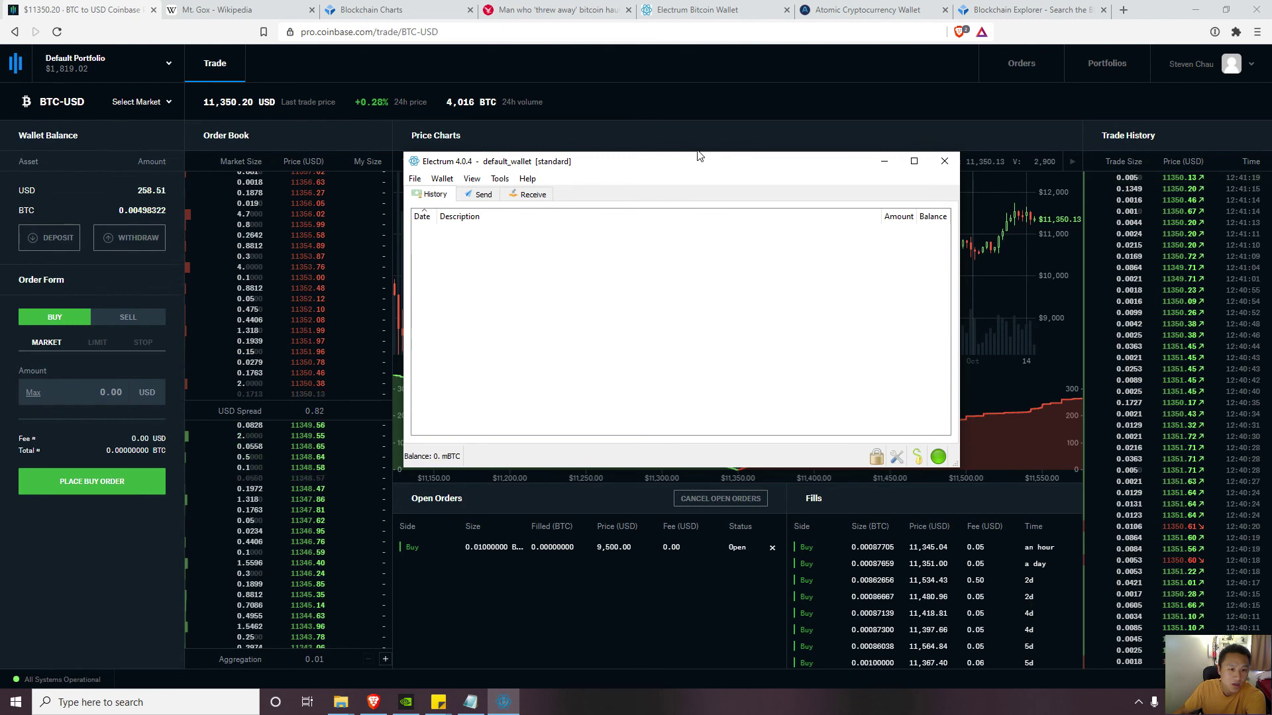
left_click_drag(695, 170, 729, 165)
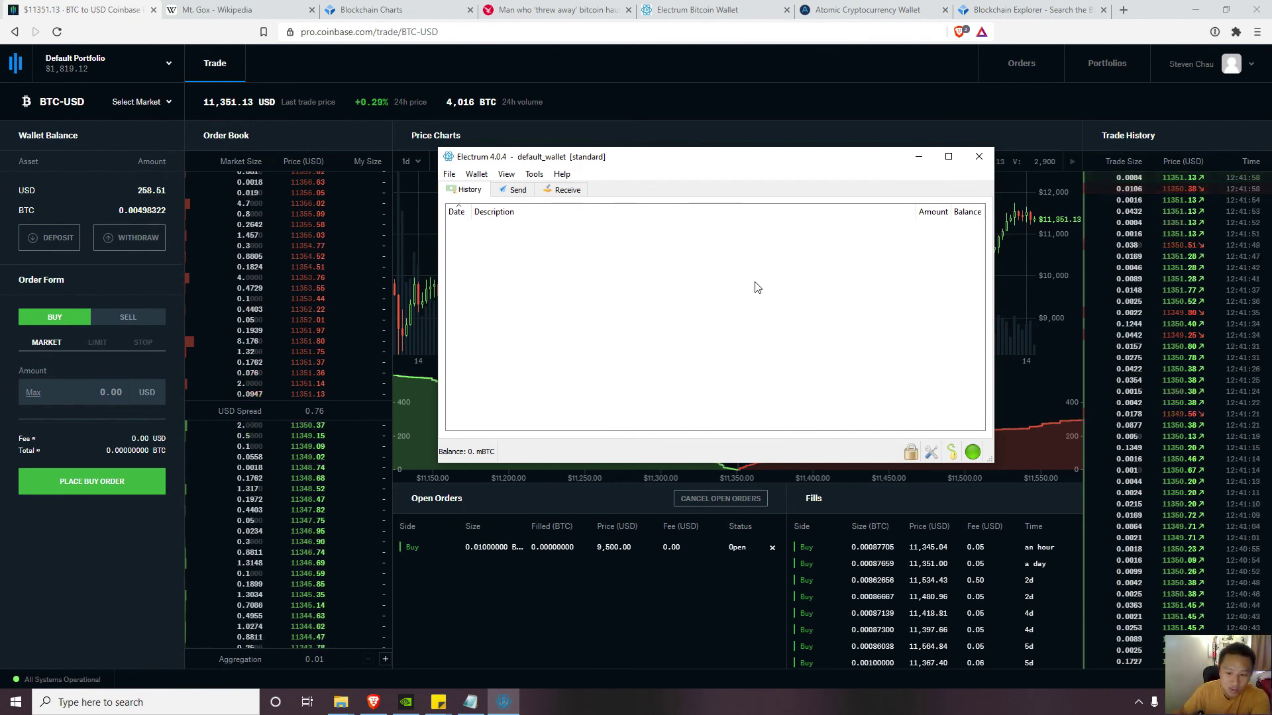
left_click_drag(746, 170, 897, 170)
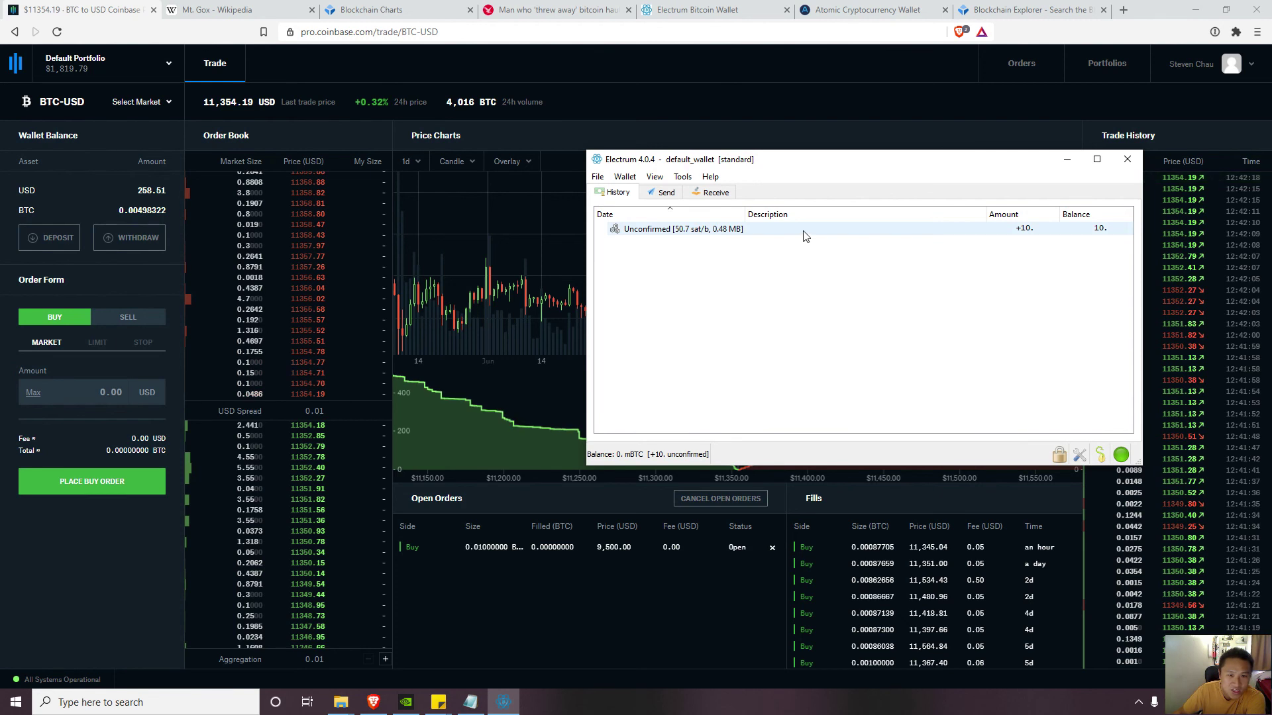
left_click_drag(993, 168, 987, 175)
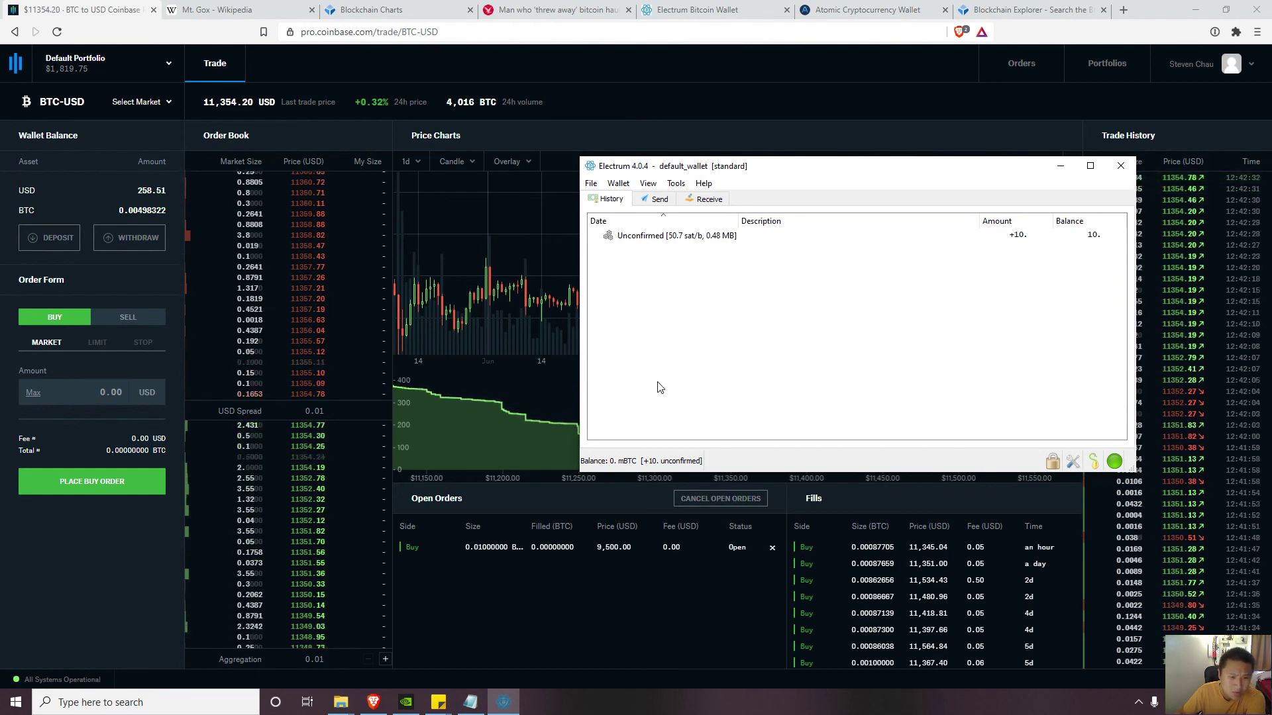
left_click(621, 187)
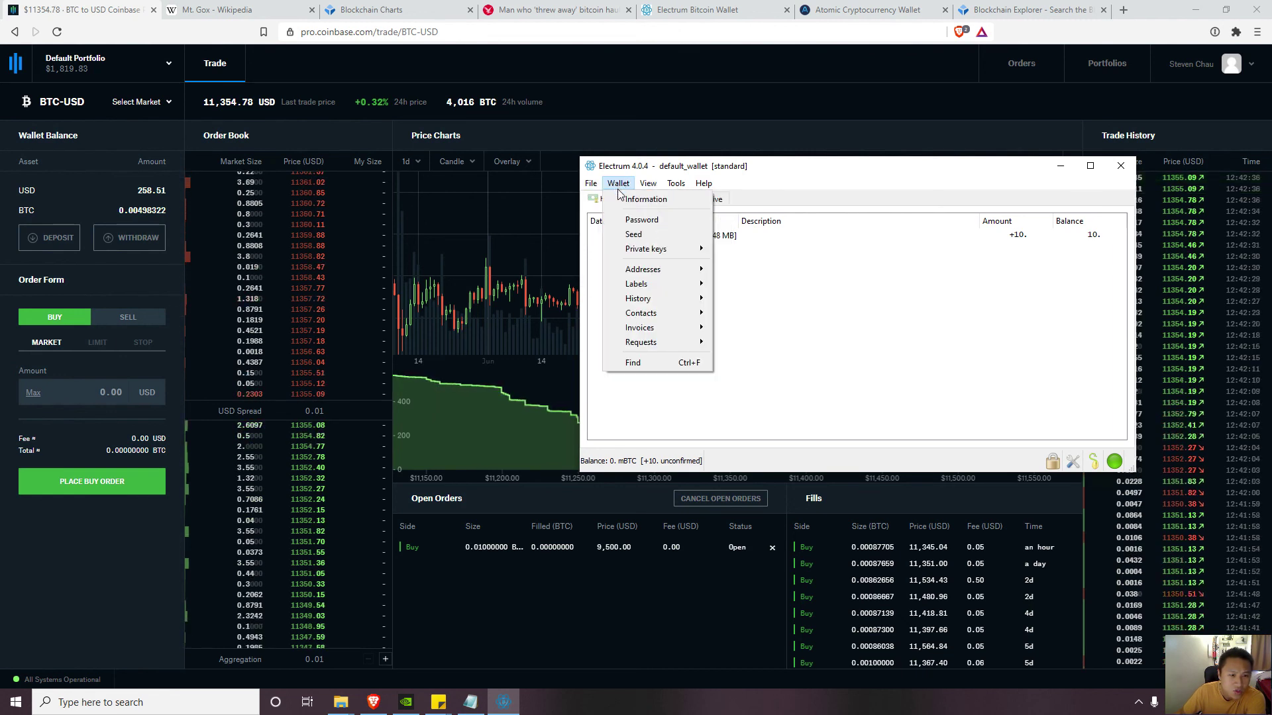
left_click(616, 188)
left_click(598, 186)
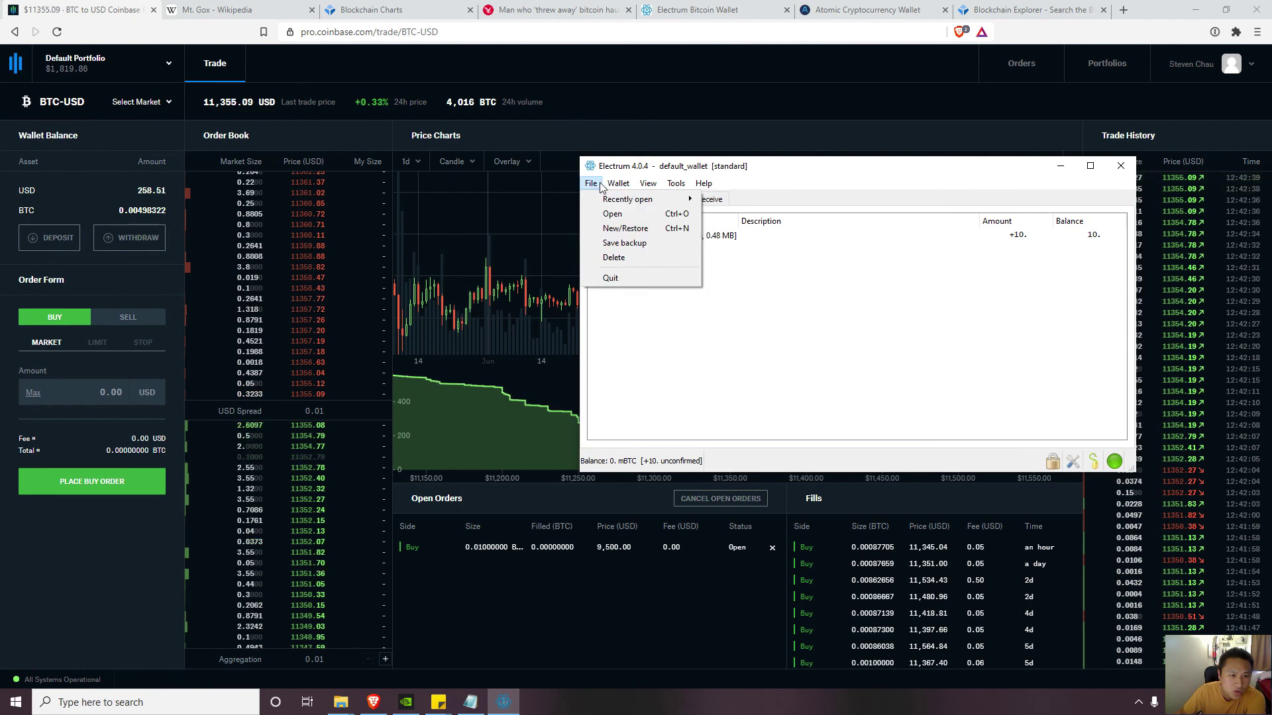
mouse_move(676, 183)
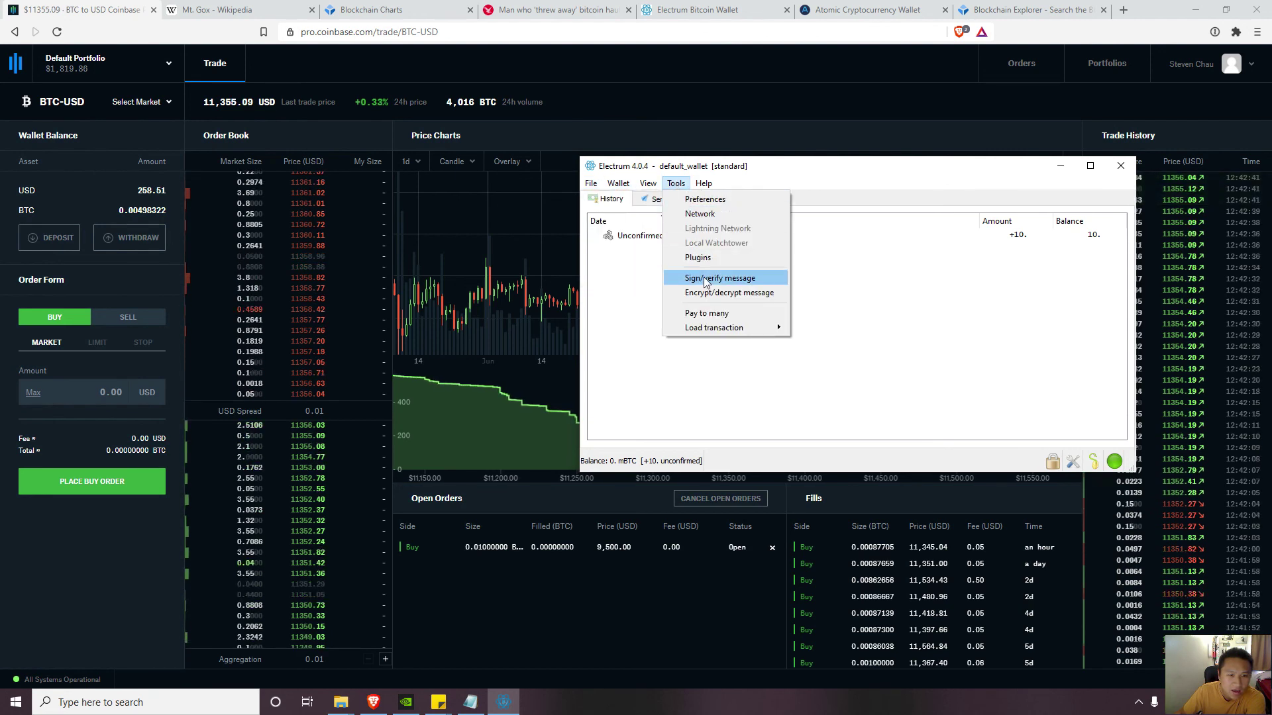
mouse_move(615, 189)
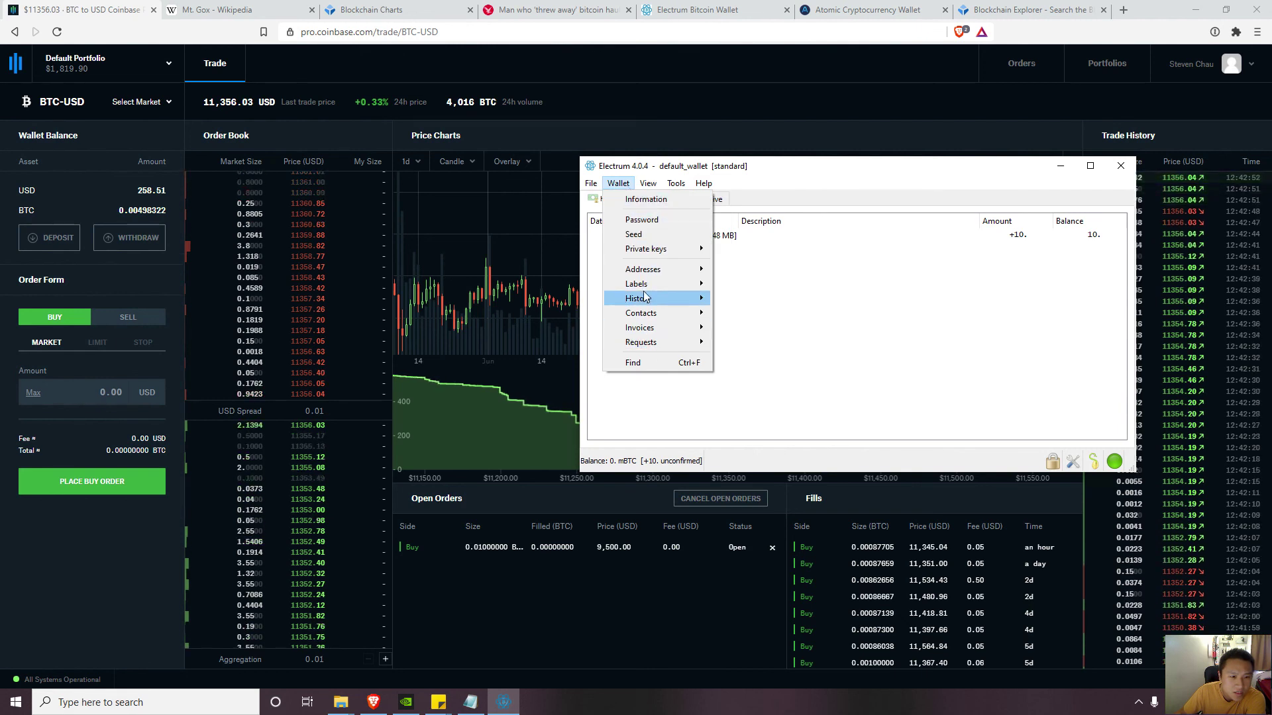
left_click(646, 199)
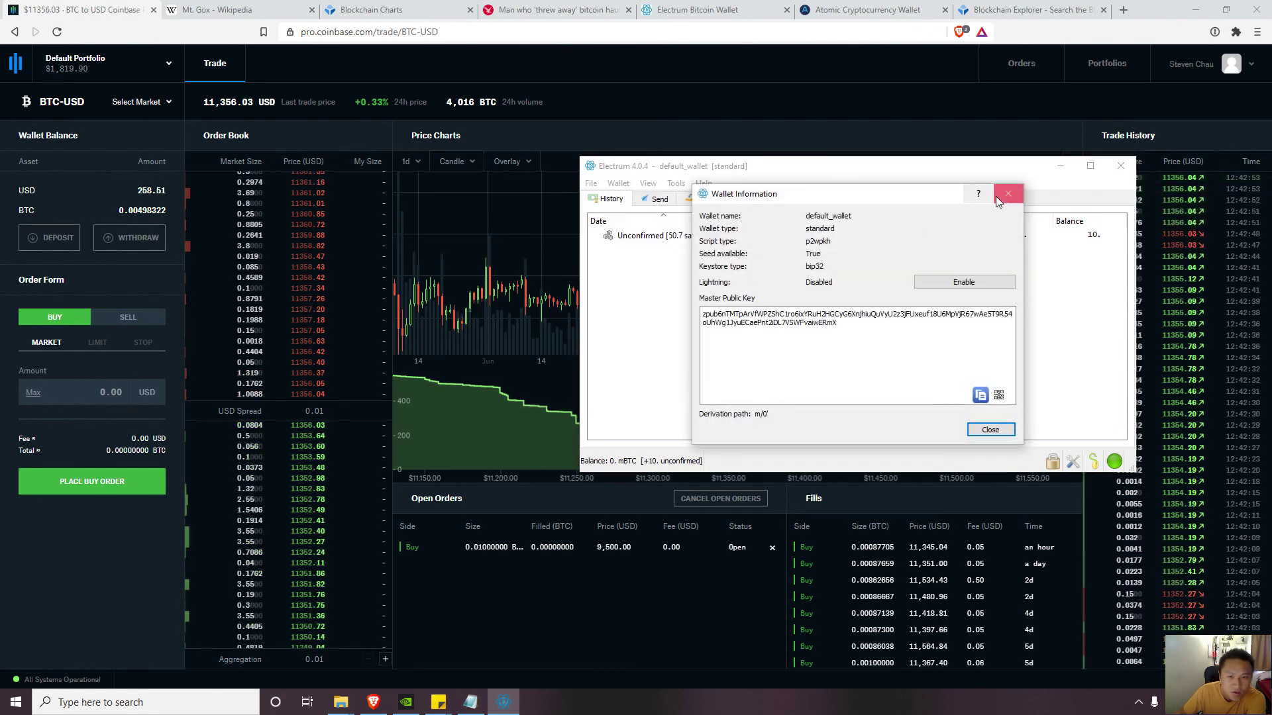
left_click(1008, 195)
left_click(657, 186)
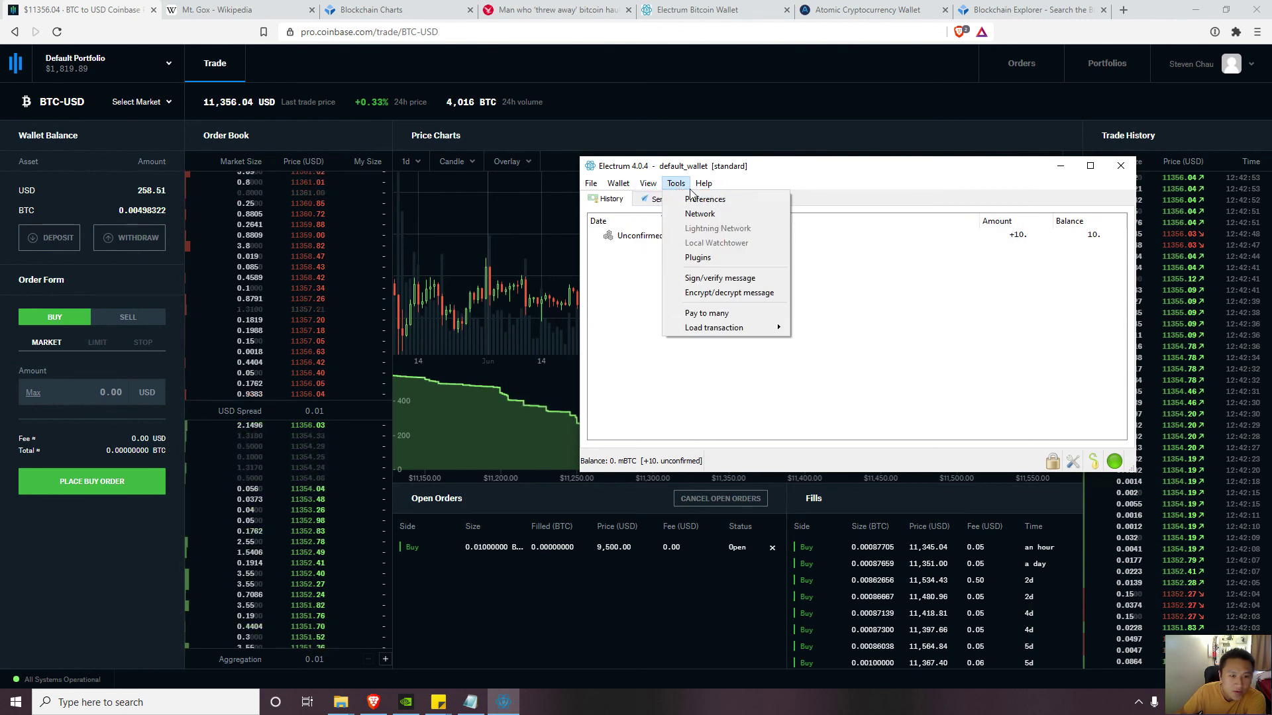
Switch Electrum's base unit from mBTC to BTC in Preferences.
left_click(707, 199)
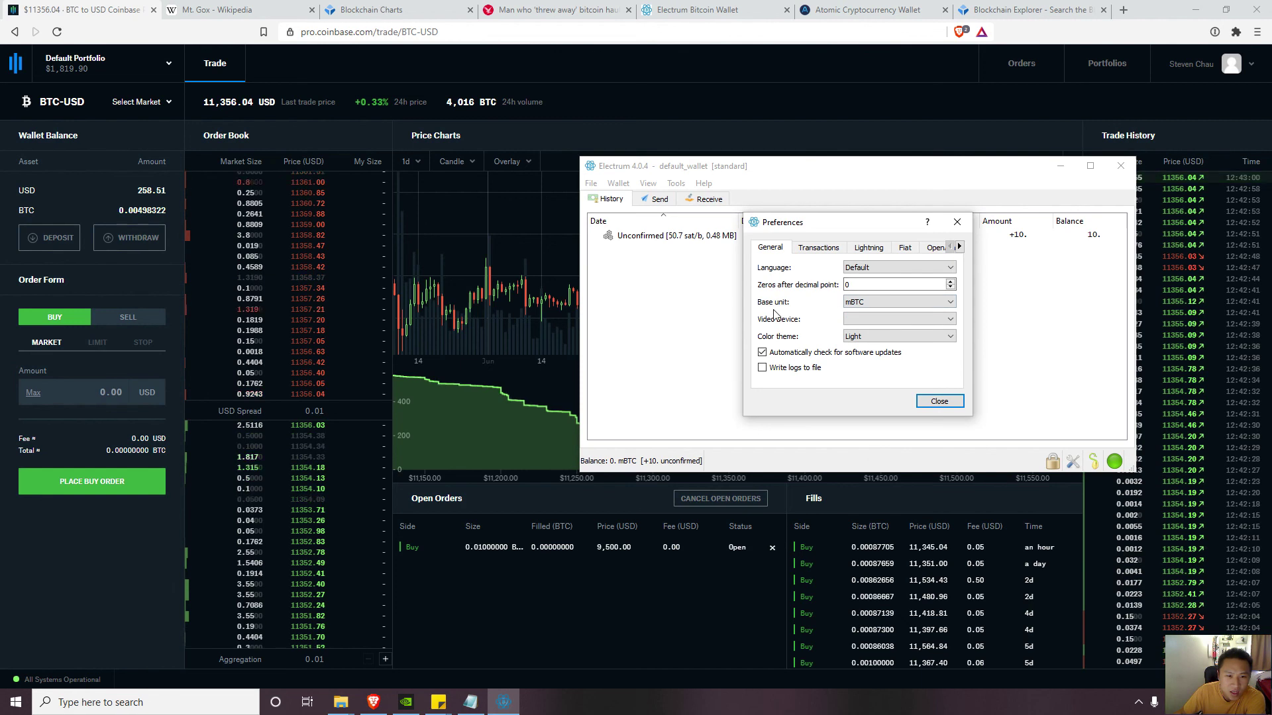
left_click(894, 302)
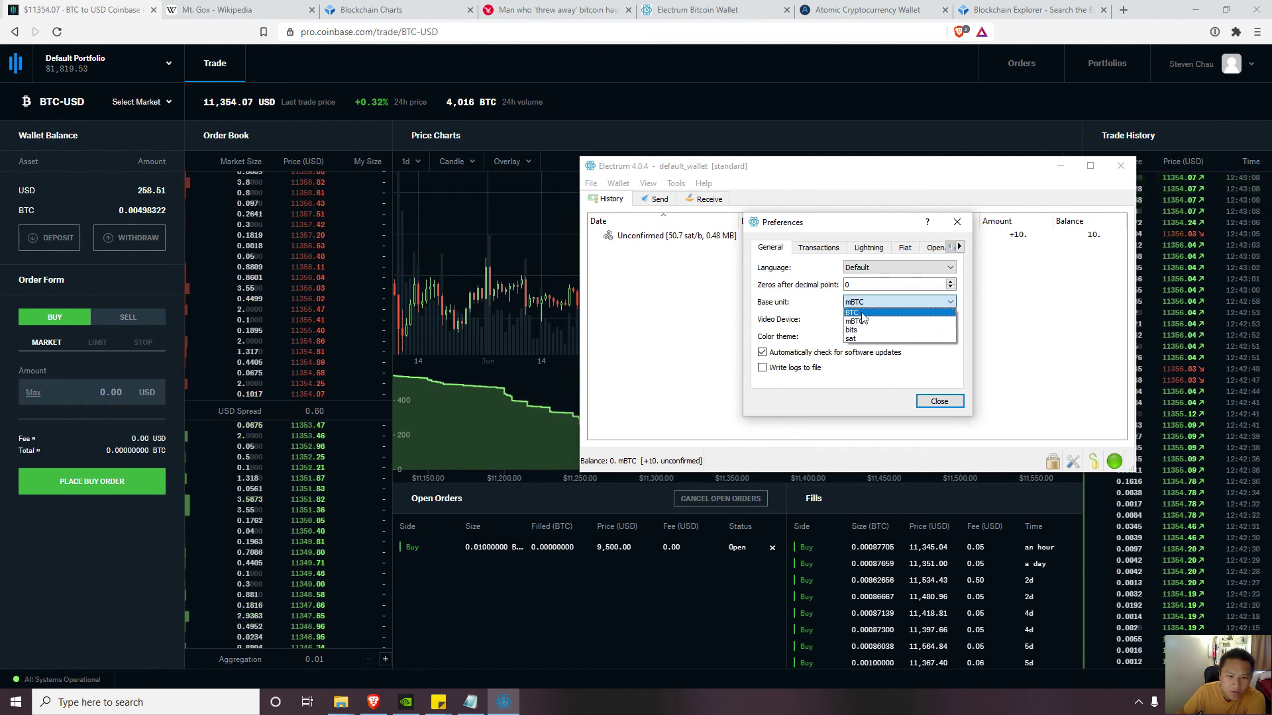
left_click(861, 313)
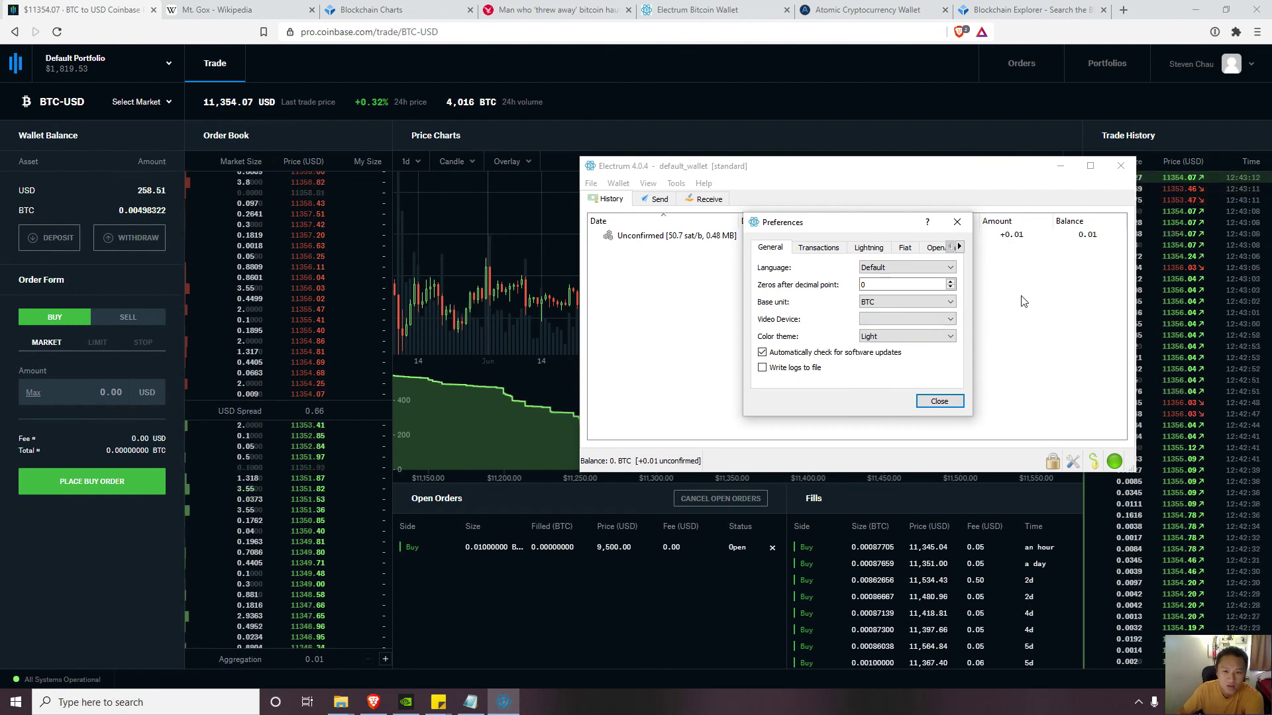
left_click(938, 401)
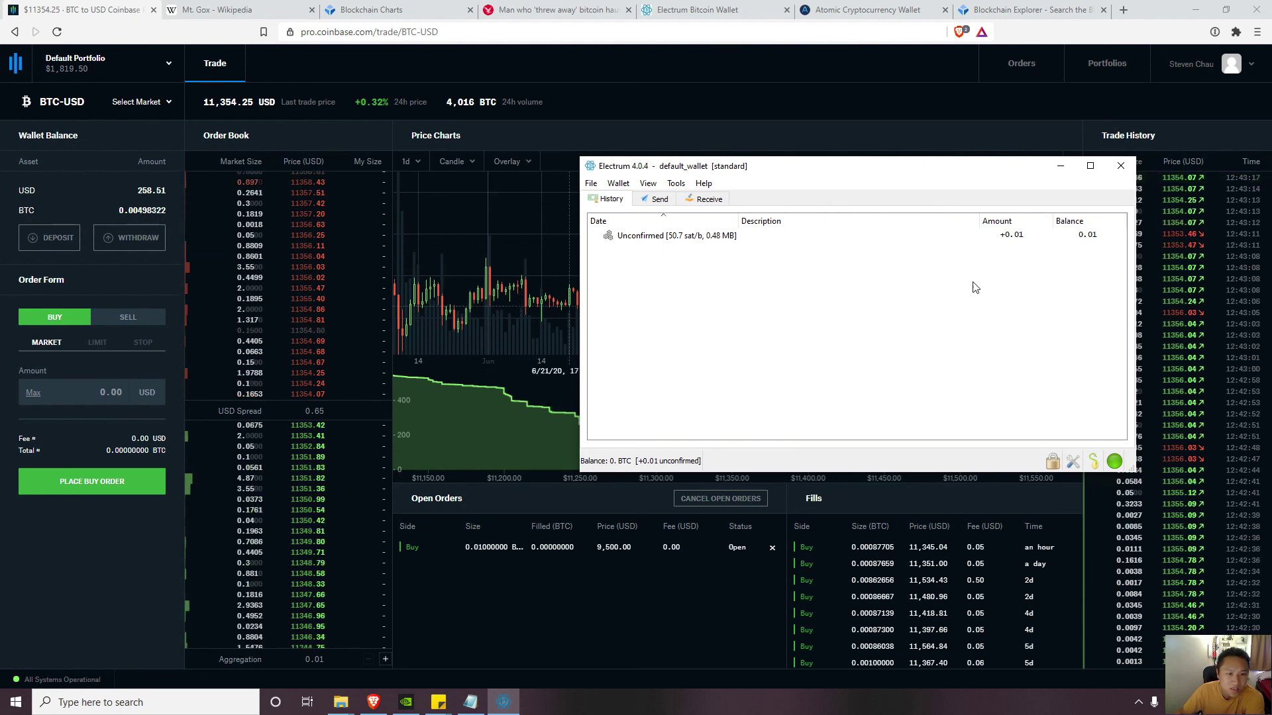
Check the unconfirmed +0.01 BTC transaction across History, Receive and Send, then close default_wallet.
left_click(649, 241)
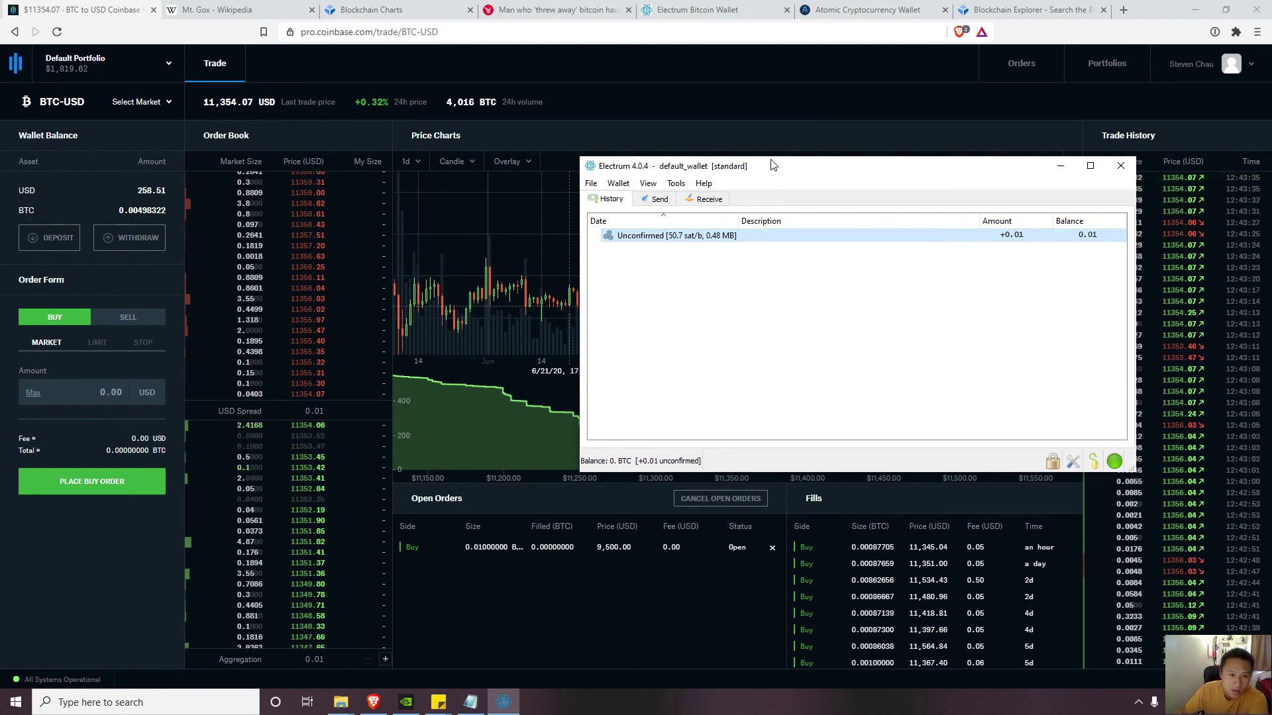
left_click_drag(745, 174, 798, 165)
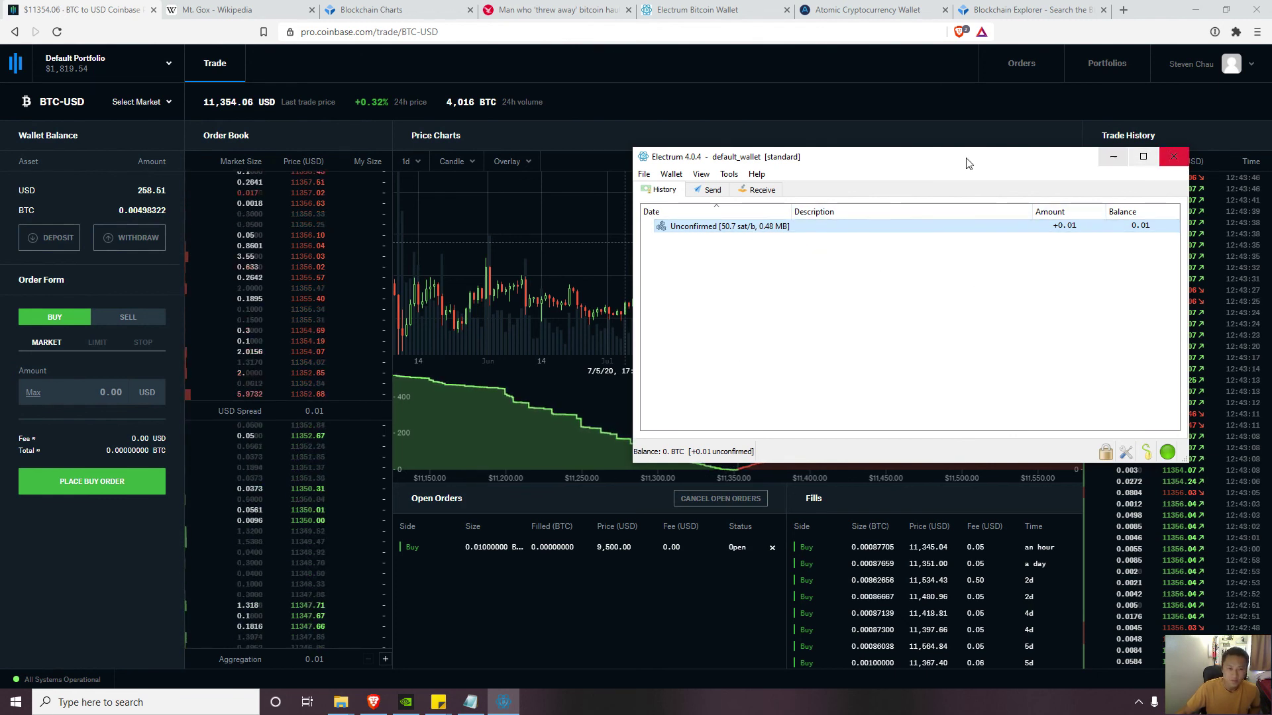
left_click(708, 190)
left_click(761, 190)
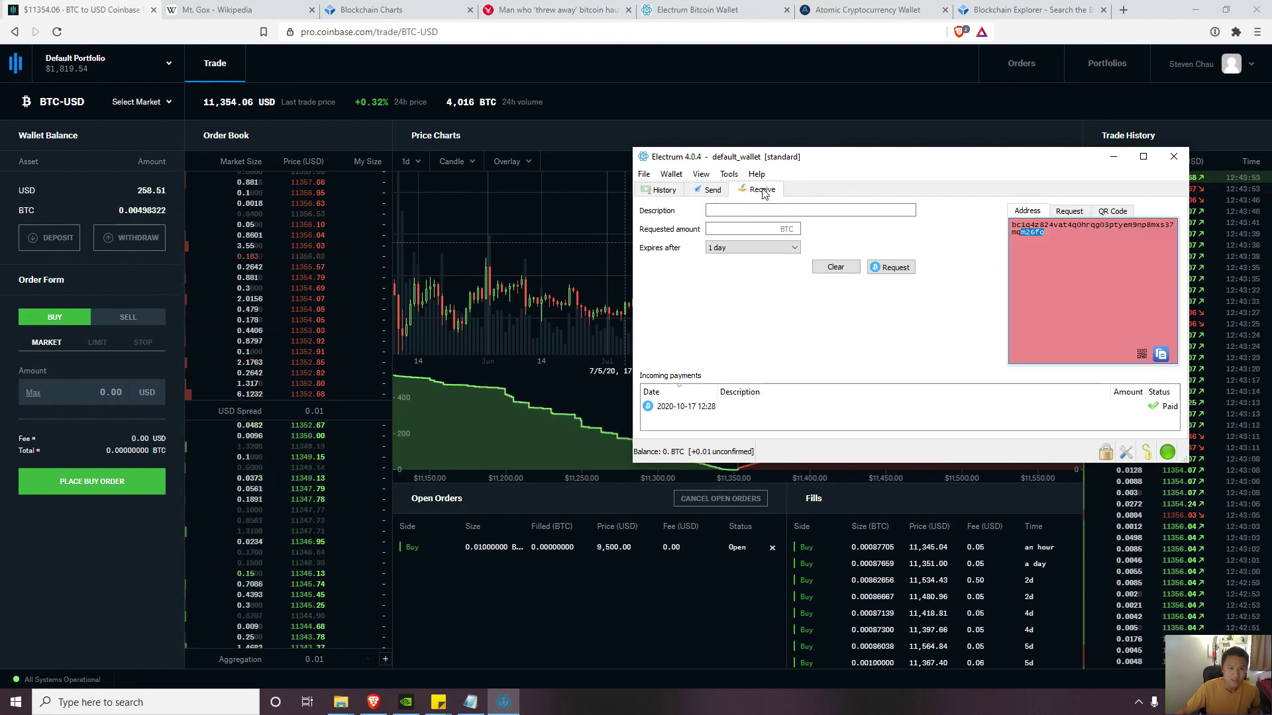
left_click(660, 190)
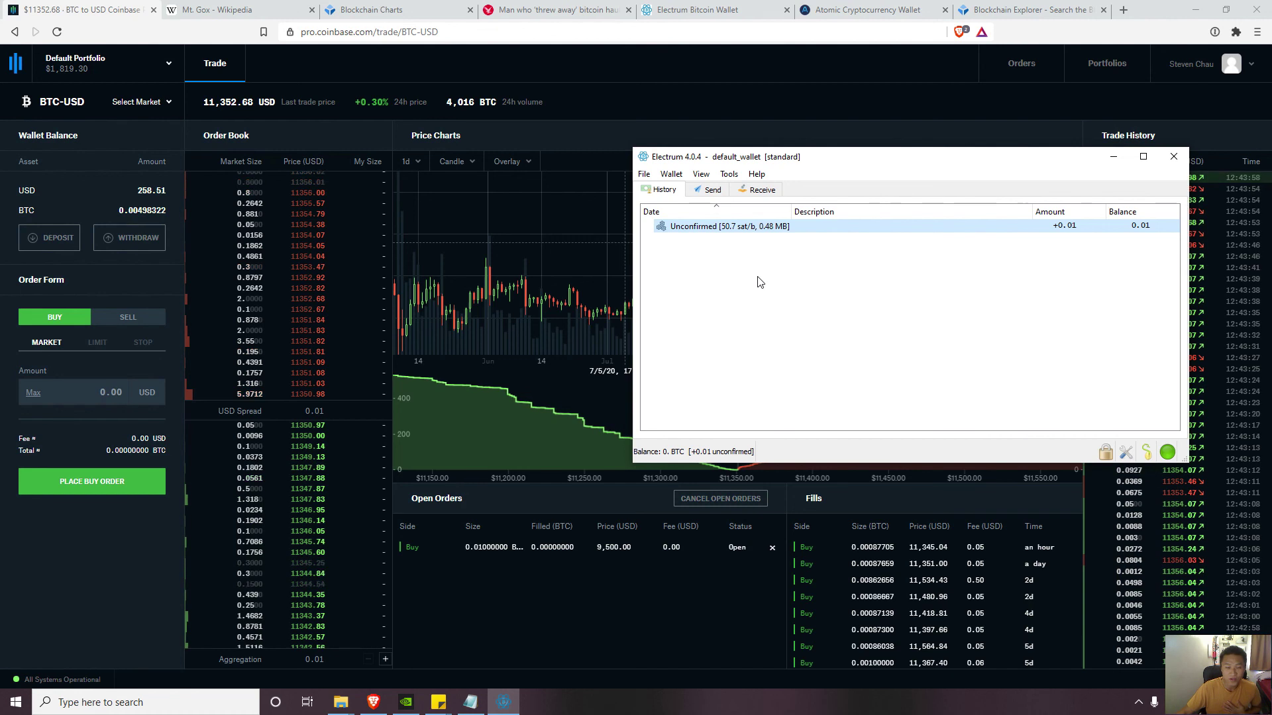
left_click(709, 190)
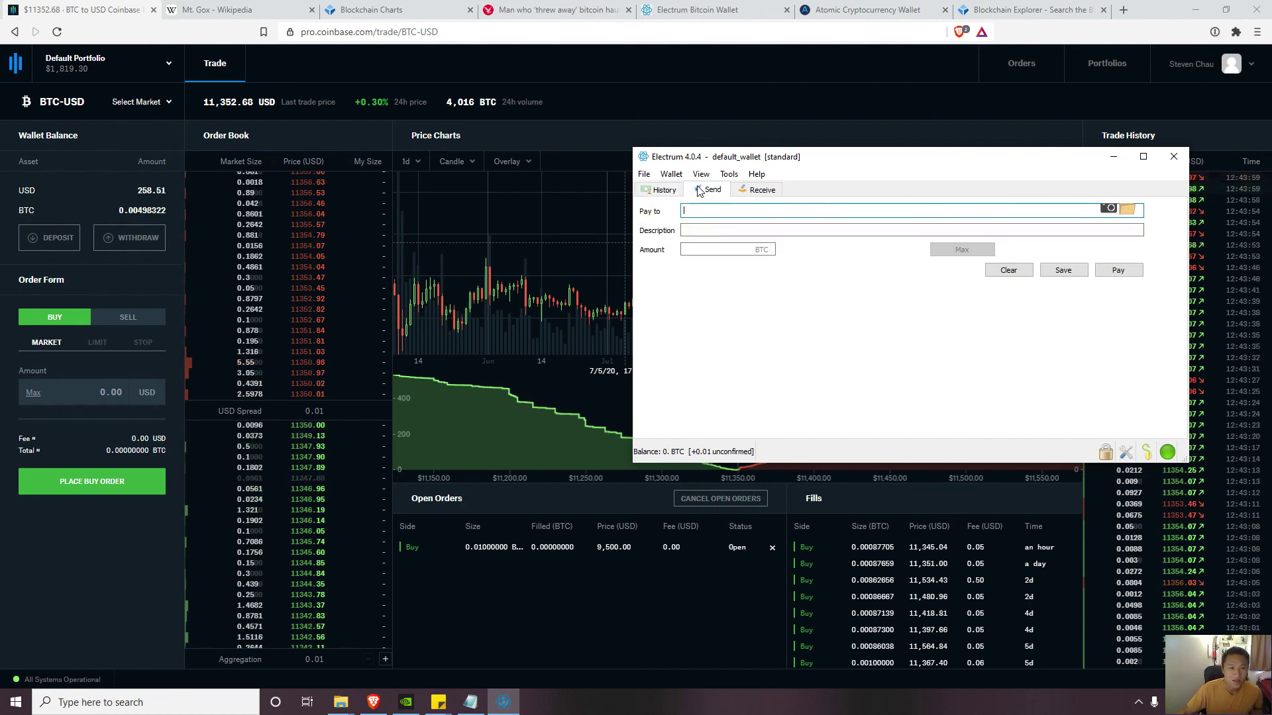
left_click(660, 190)
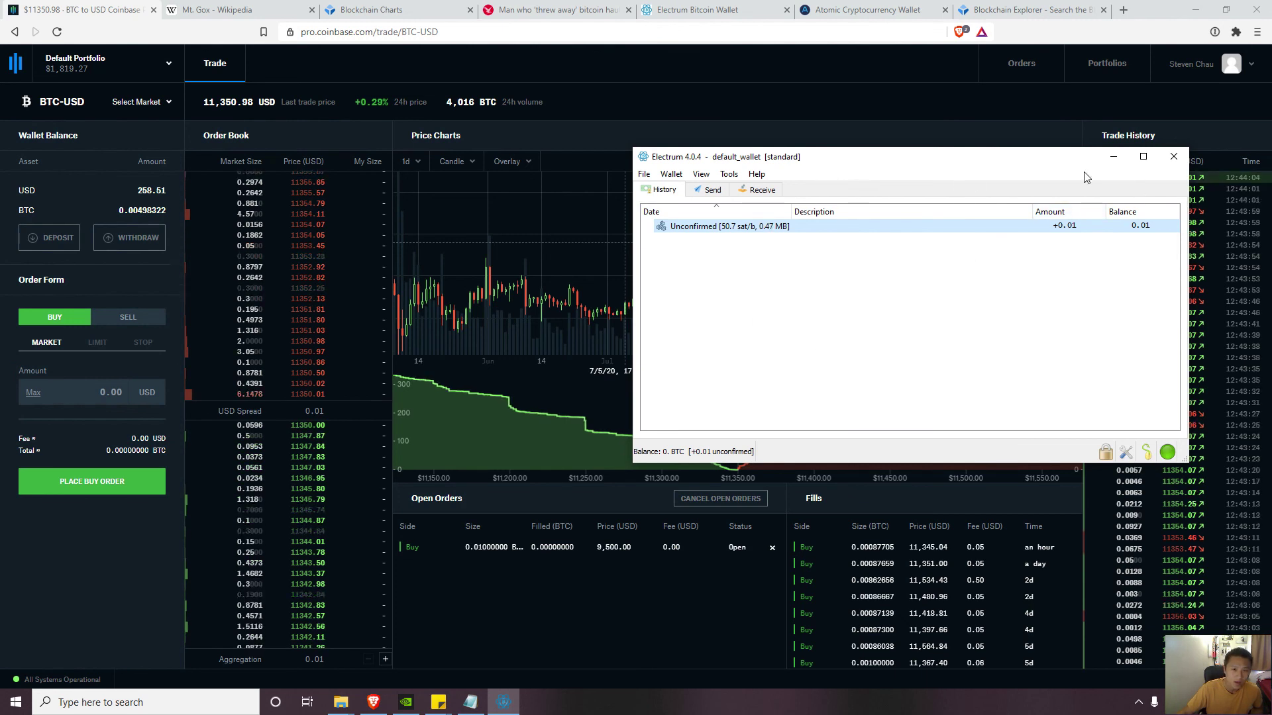
left_click(709, 190)
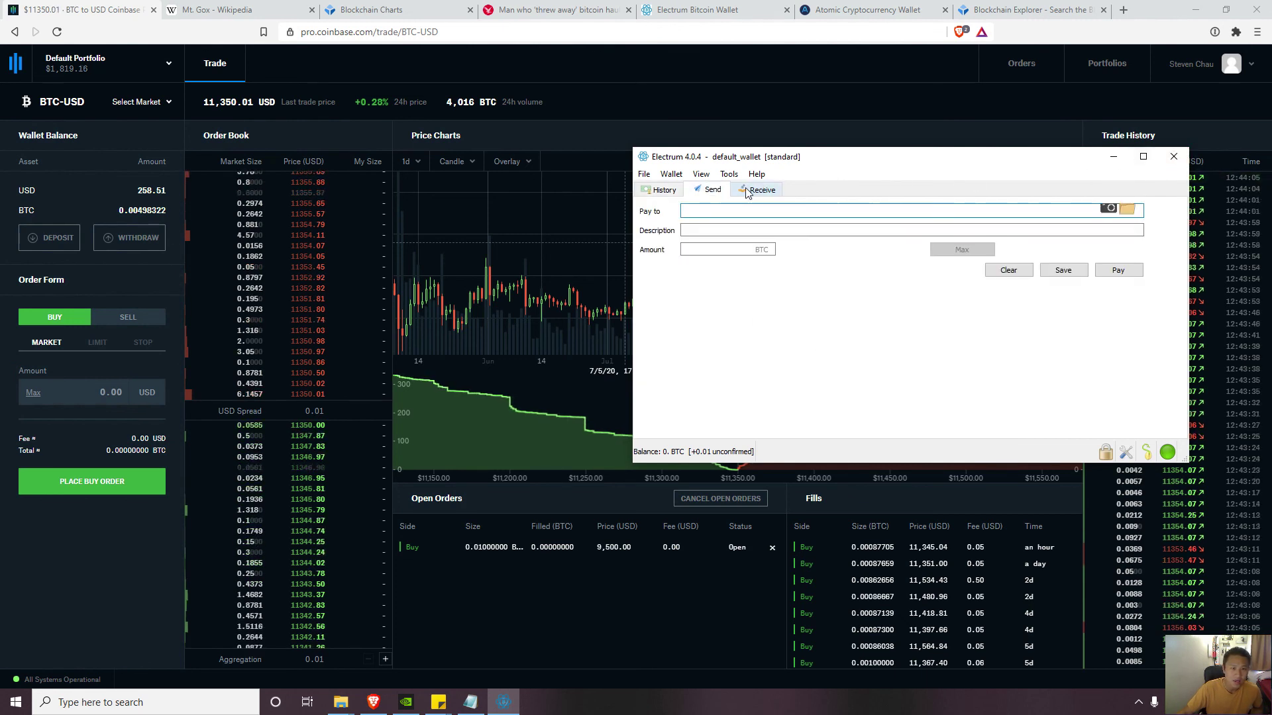
left_click(661, 192)
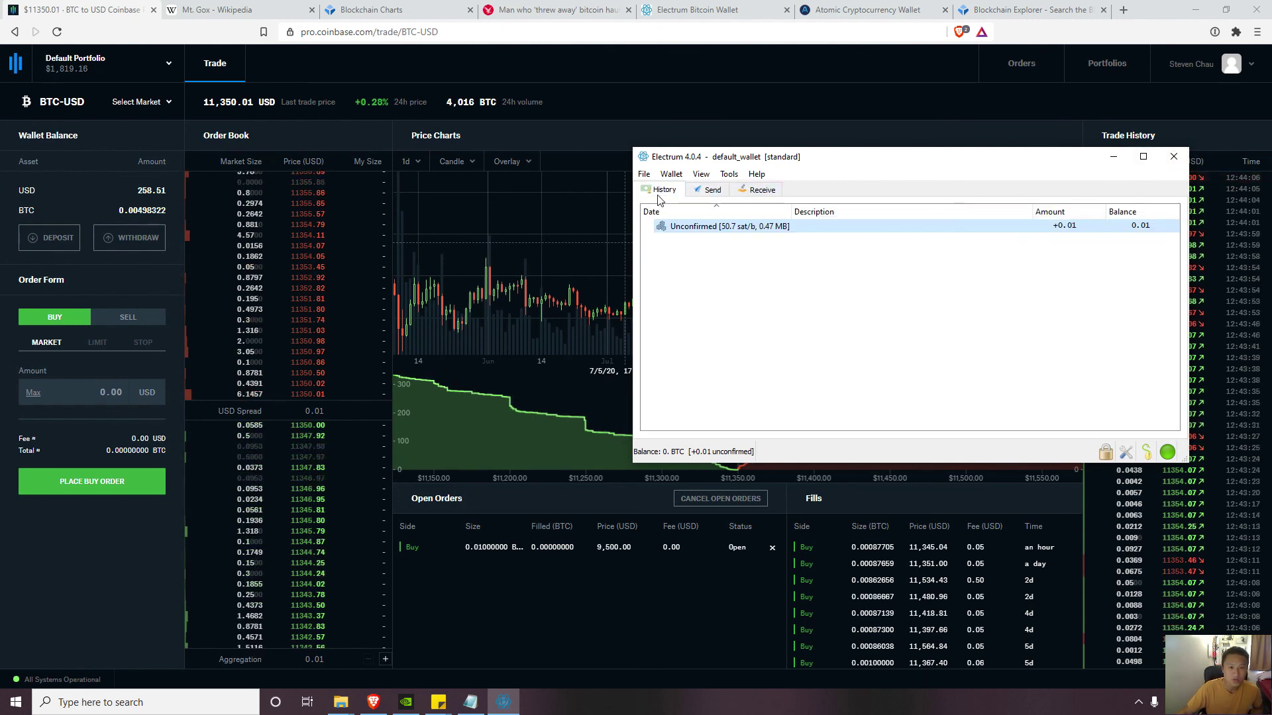
left_click(1182, 158)
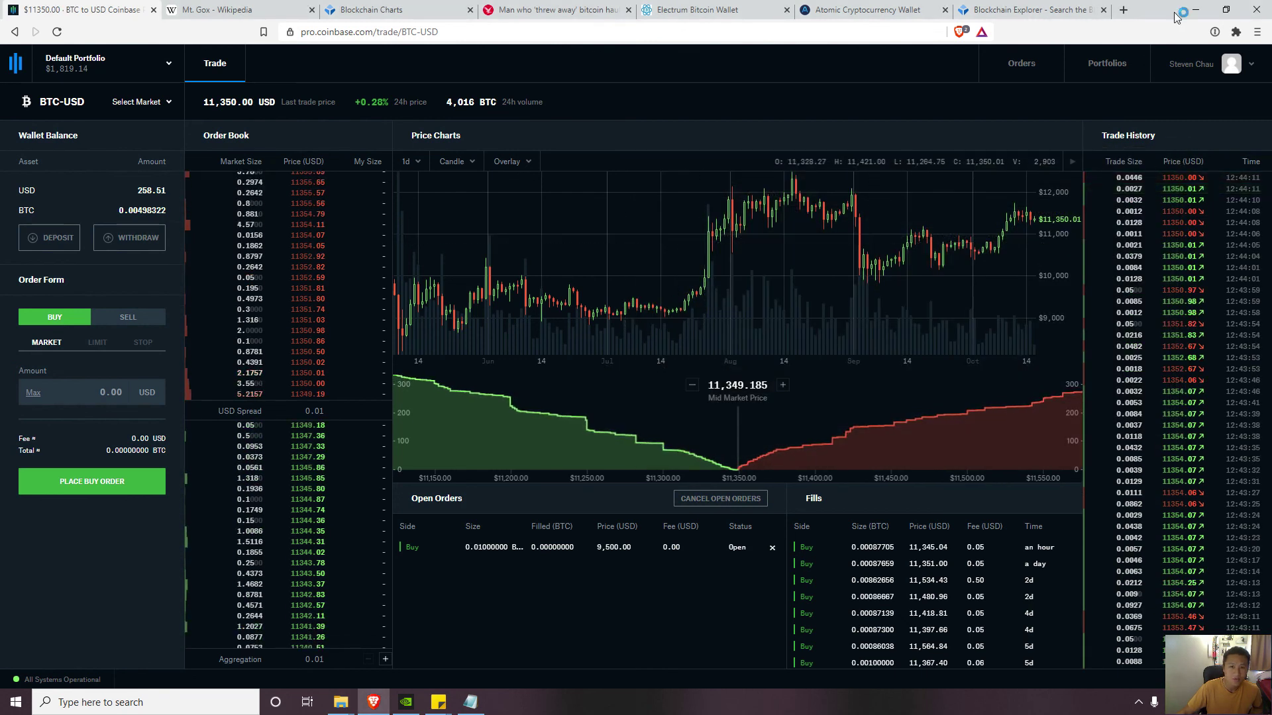
View the wallets folder through the wizard's Choose... dialog, close it, and bring up File Explorer.
left_click(1201, 8)
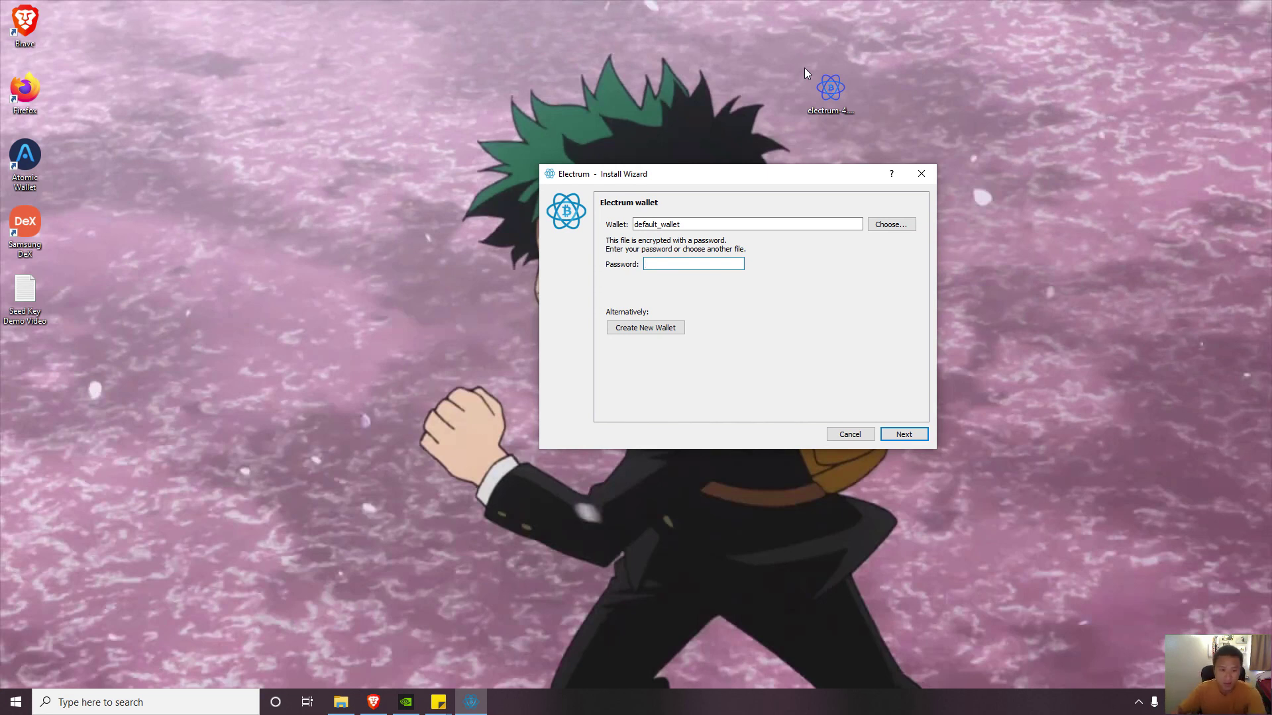
left_click_drag(801, 177, 787, 166)
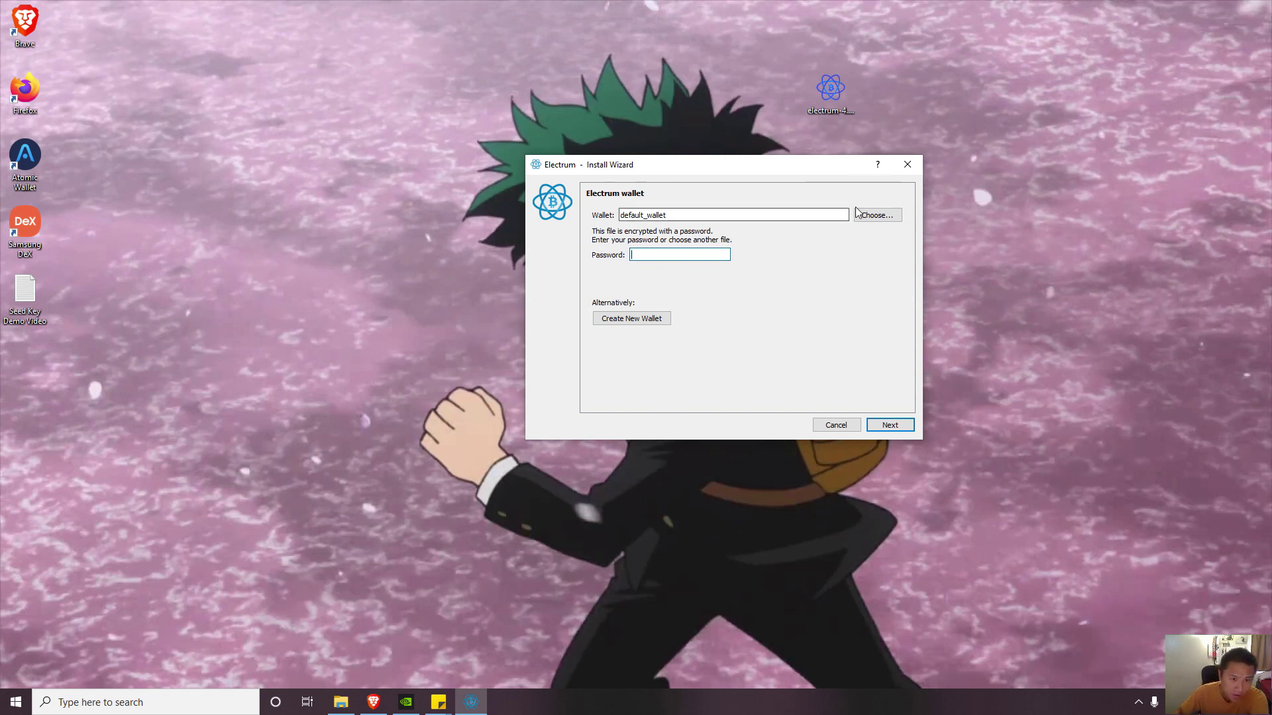
left_click(890, 217)
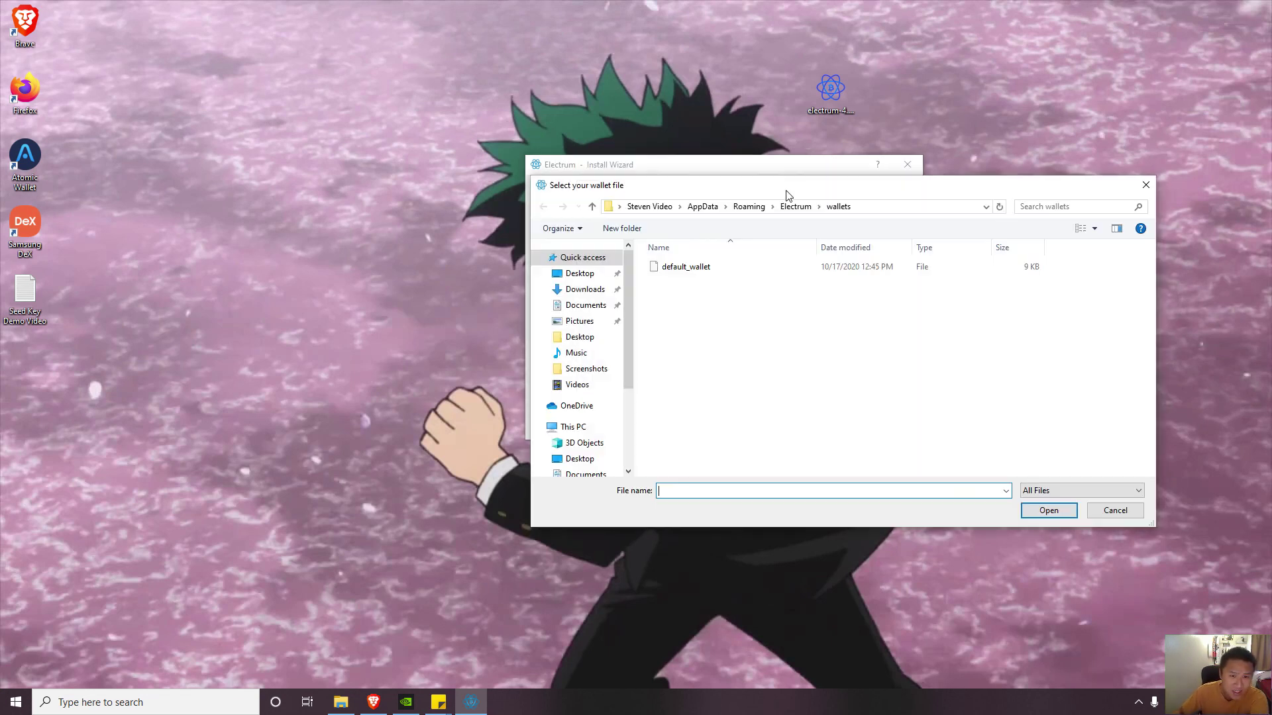
left_click_drag(794, 179, 905, 211)
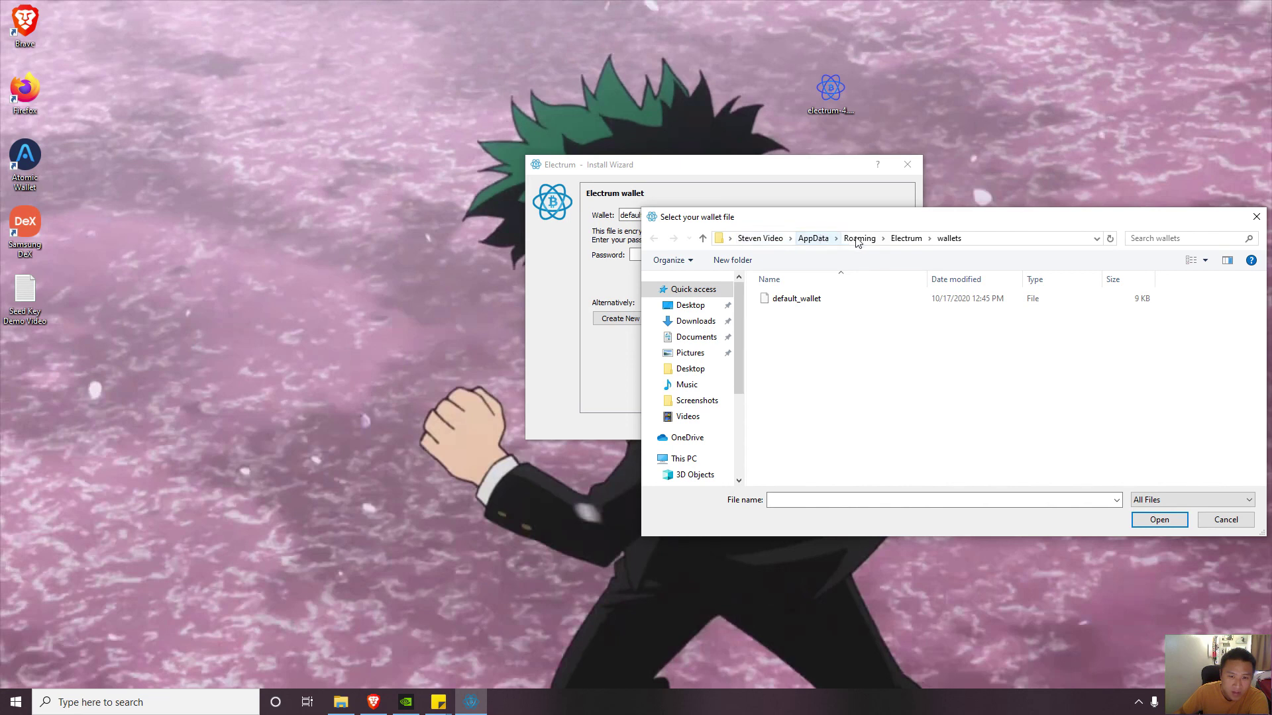
left_click_drag(989, 228, 819, 195)
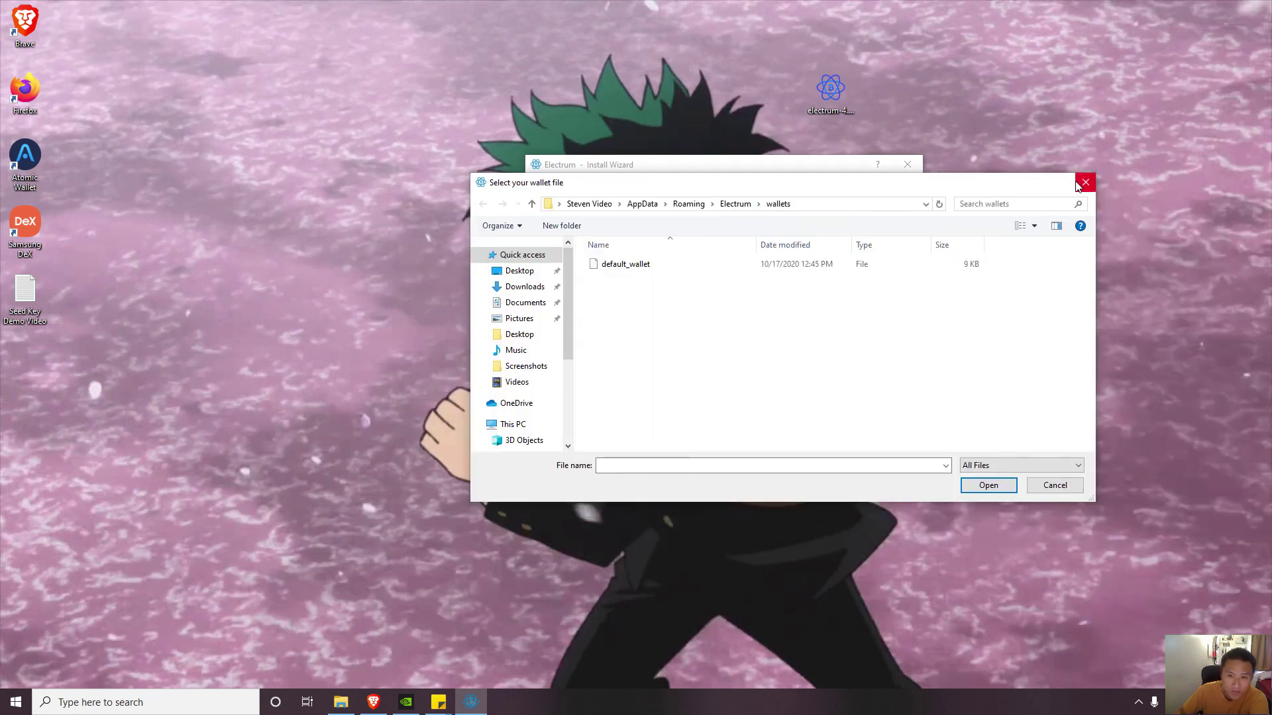
left_click(1084, 183)
left_click(340, 702)
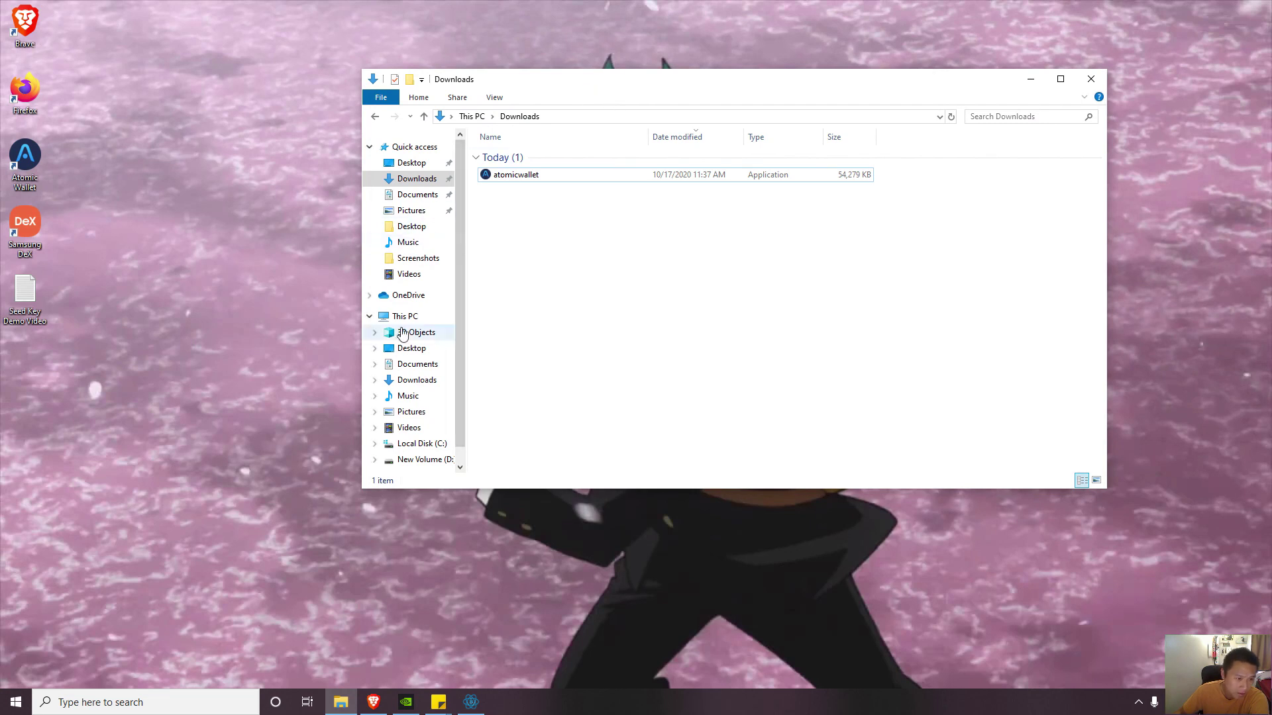
Navigate File Explorer to C:\Users and the current user's profile folder.
scroll(414, 345, "down", 1)
left_click(417, 417)
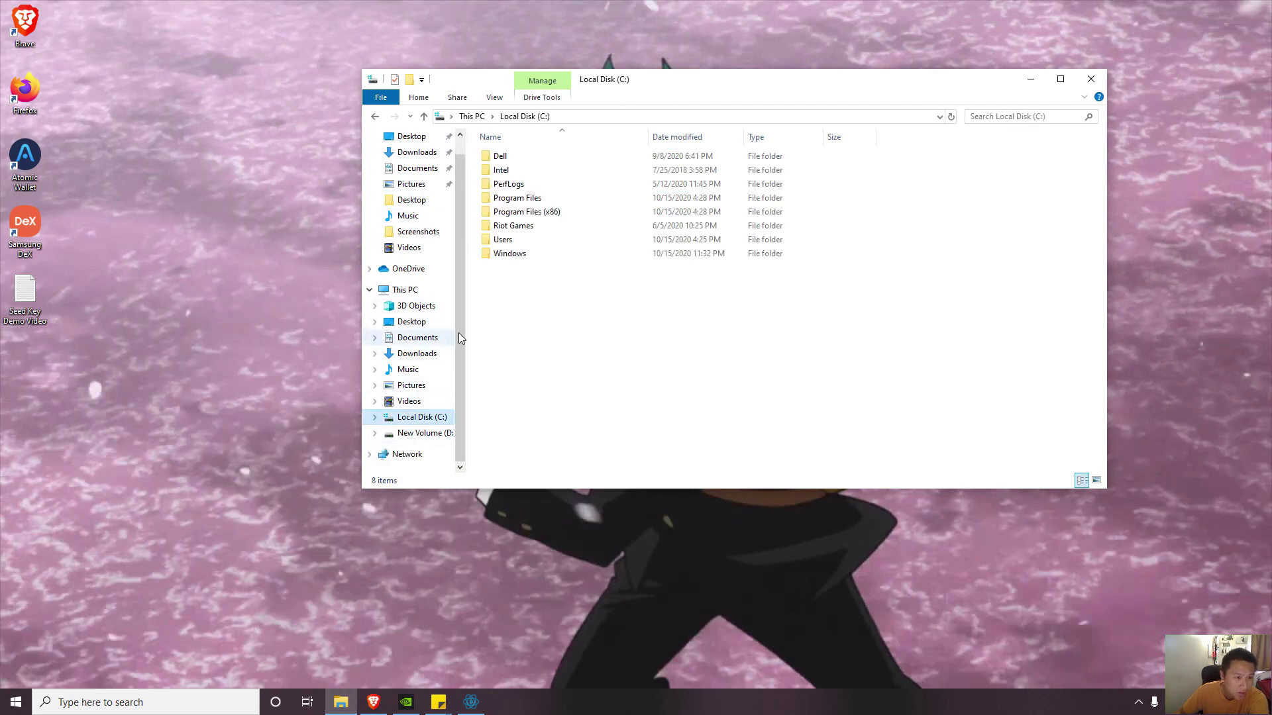
left_click(520, 241)
double_click(519, 241)
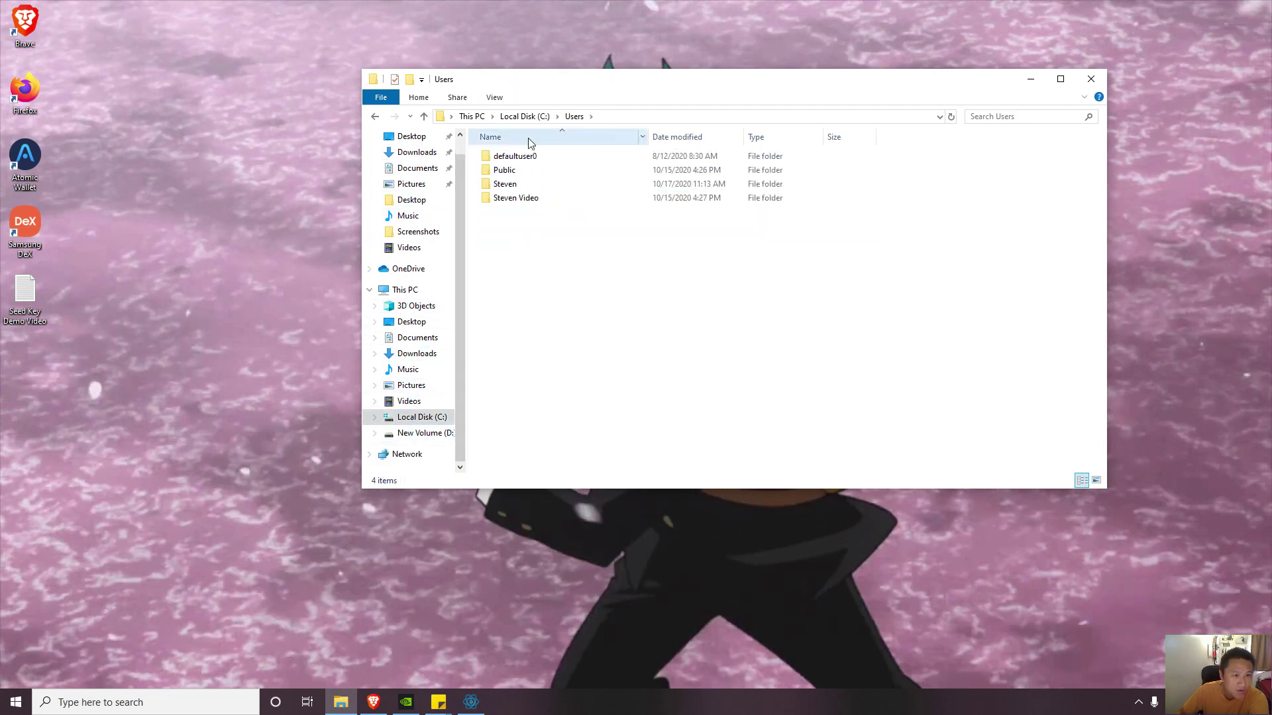
double_click(524, 198)
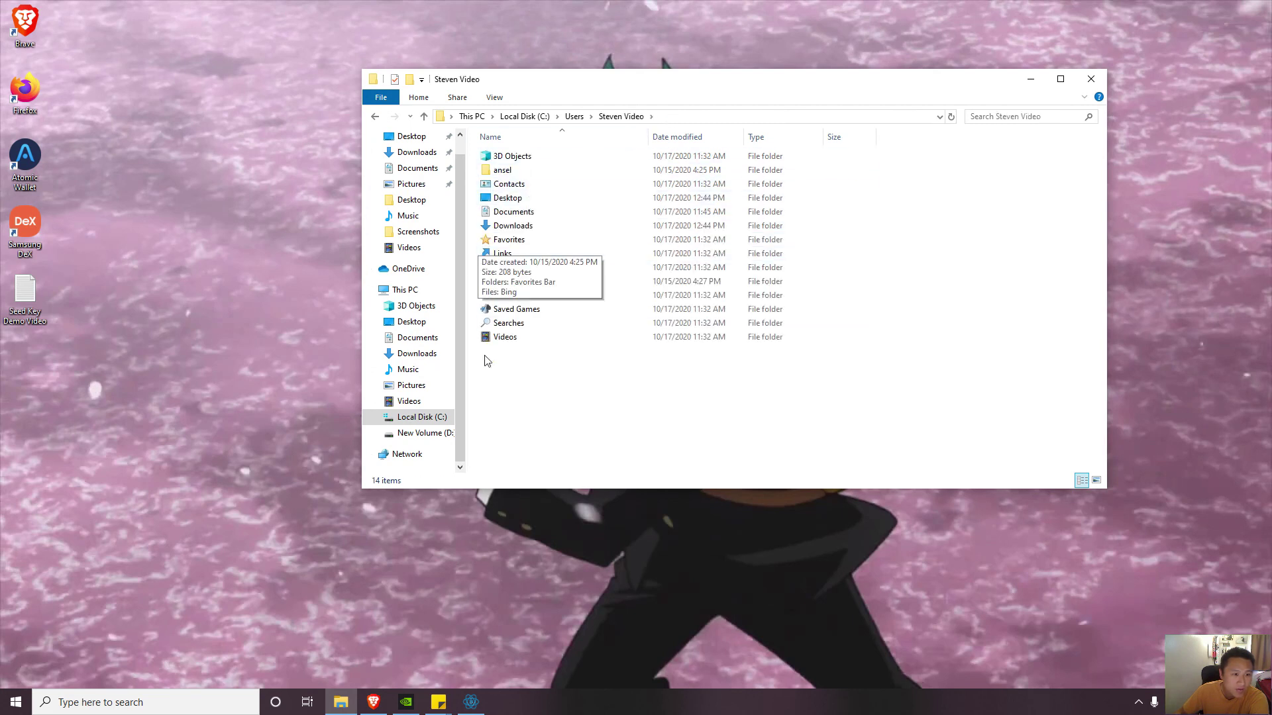
left_click_drag(739, 80, 414, 348)
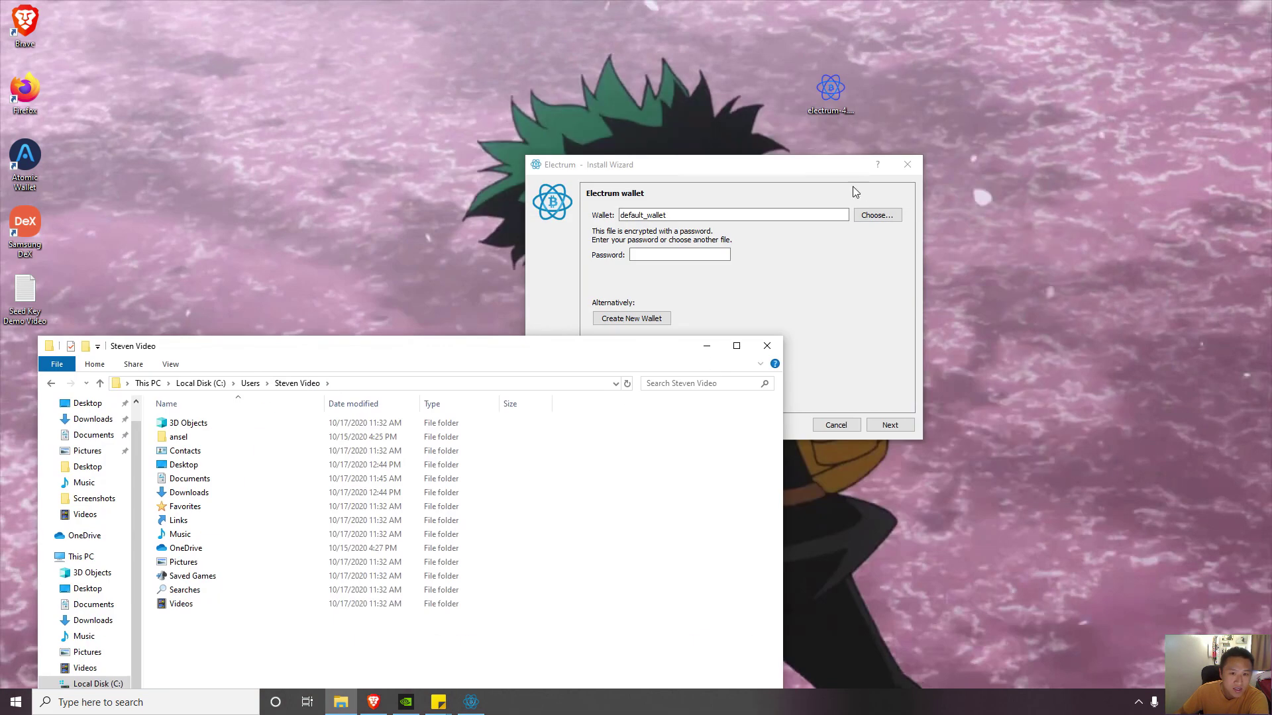
left_click(861, 216)
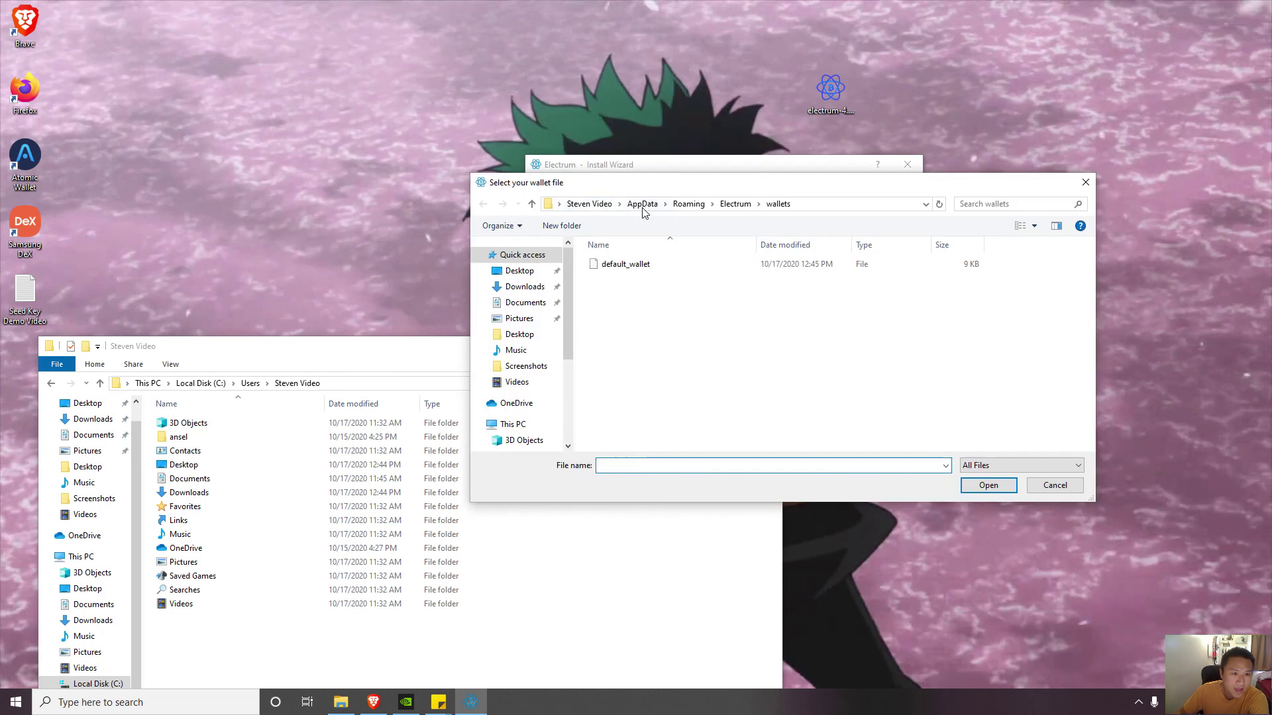
left_click(1082, 186)
left_click_drag(436, 347, 647, 117)
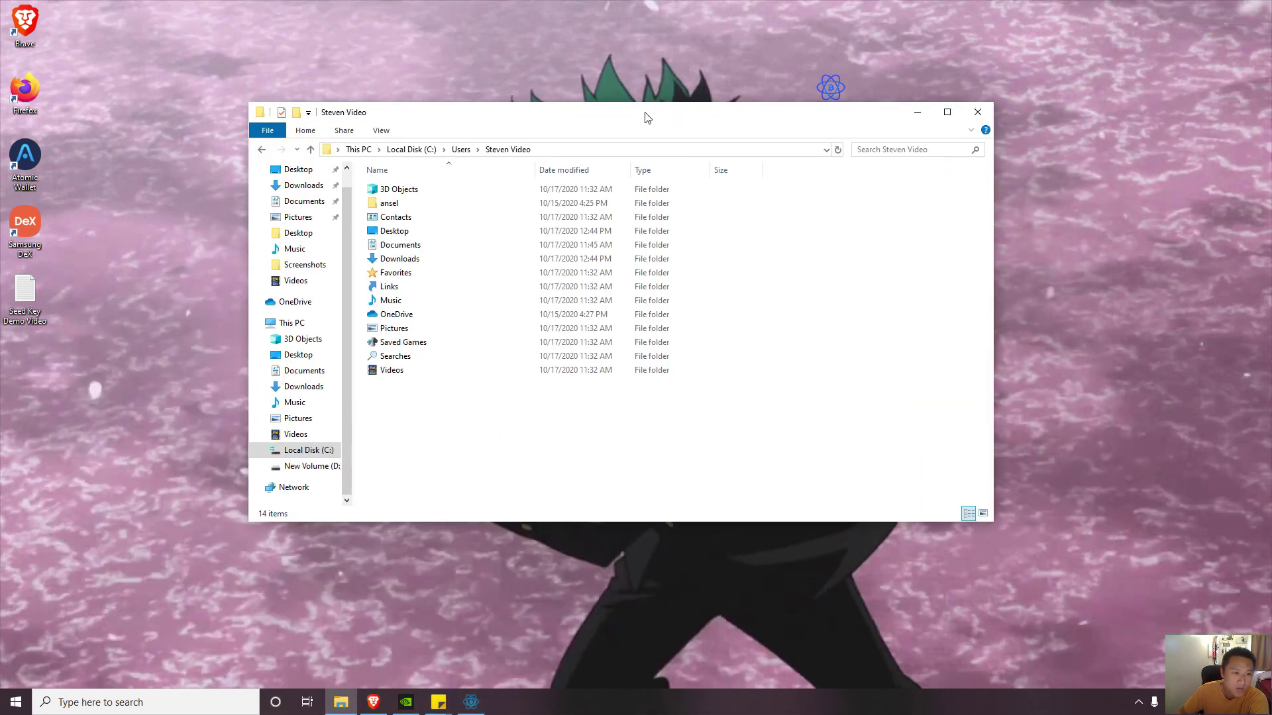
Show hidden items and open AppData\Roaming\Electrum.
left_click(381, 131)
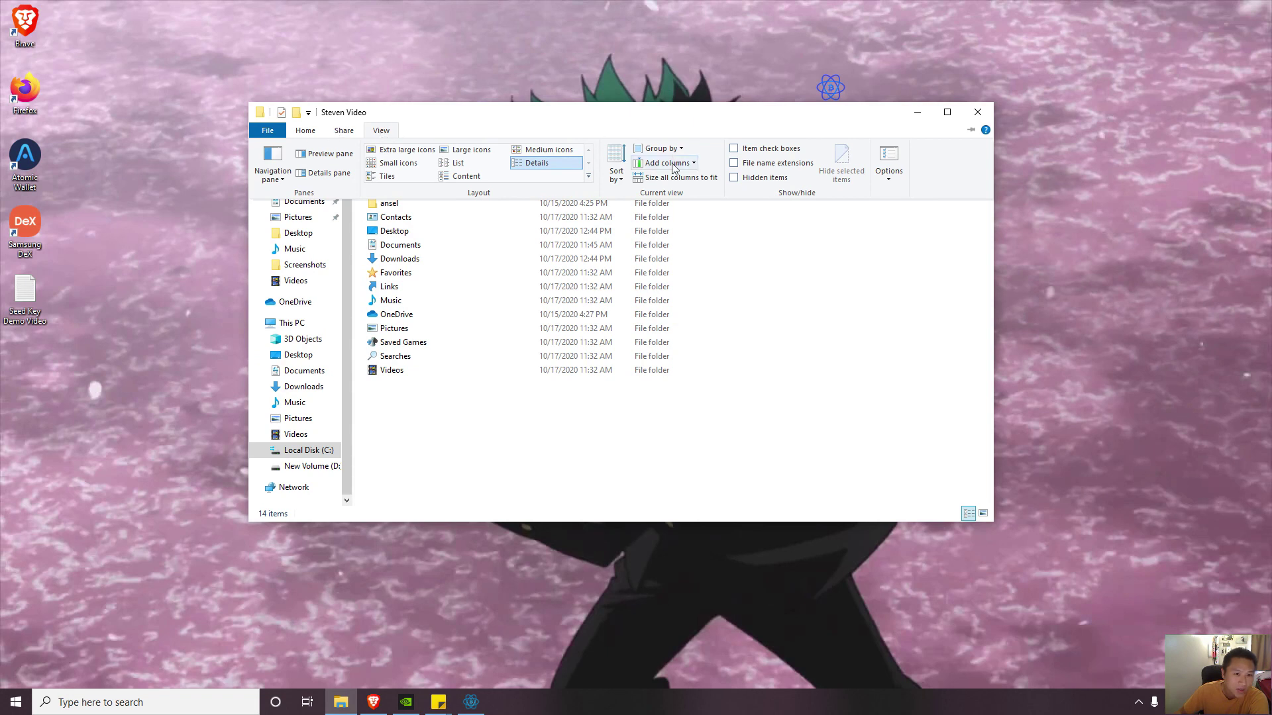
left_click(734, 177)
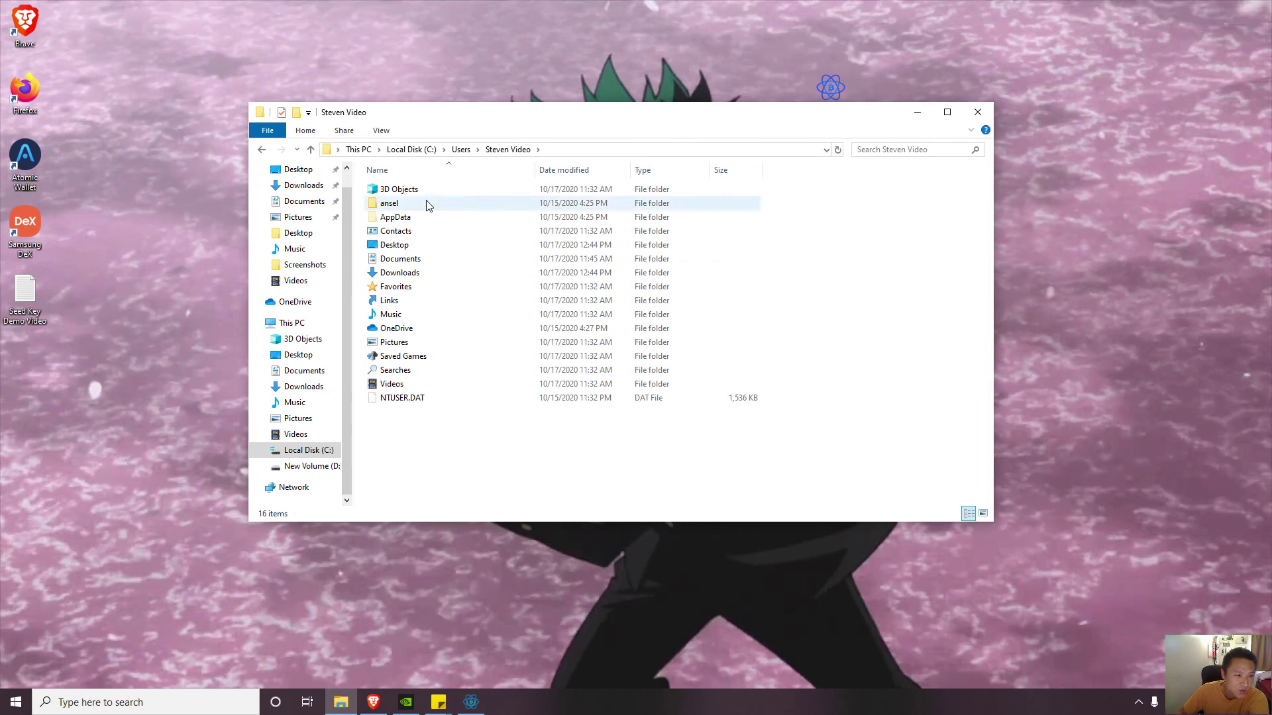
left_click(406, 223)
double_click(406, 223)
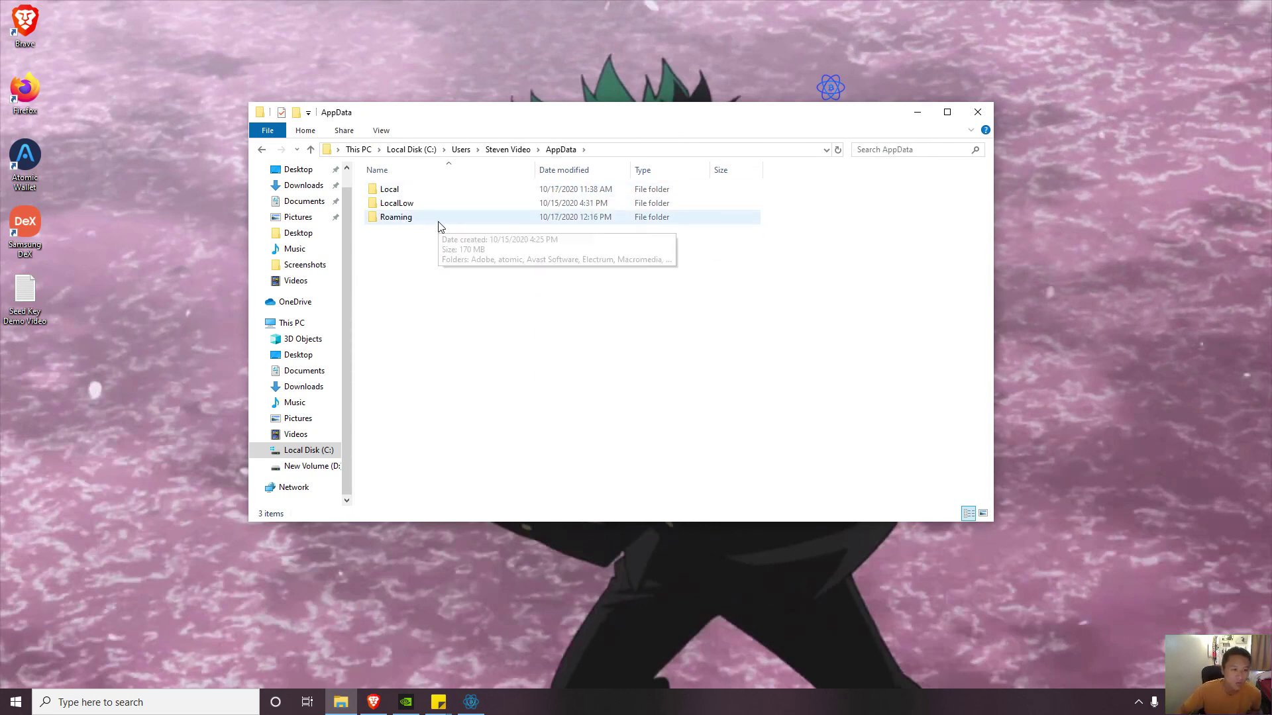
double_click(411, 228)
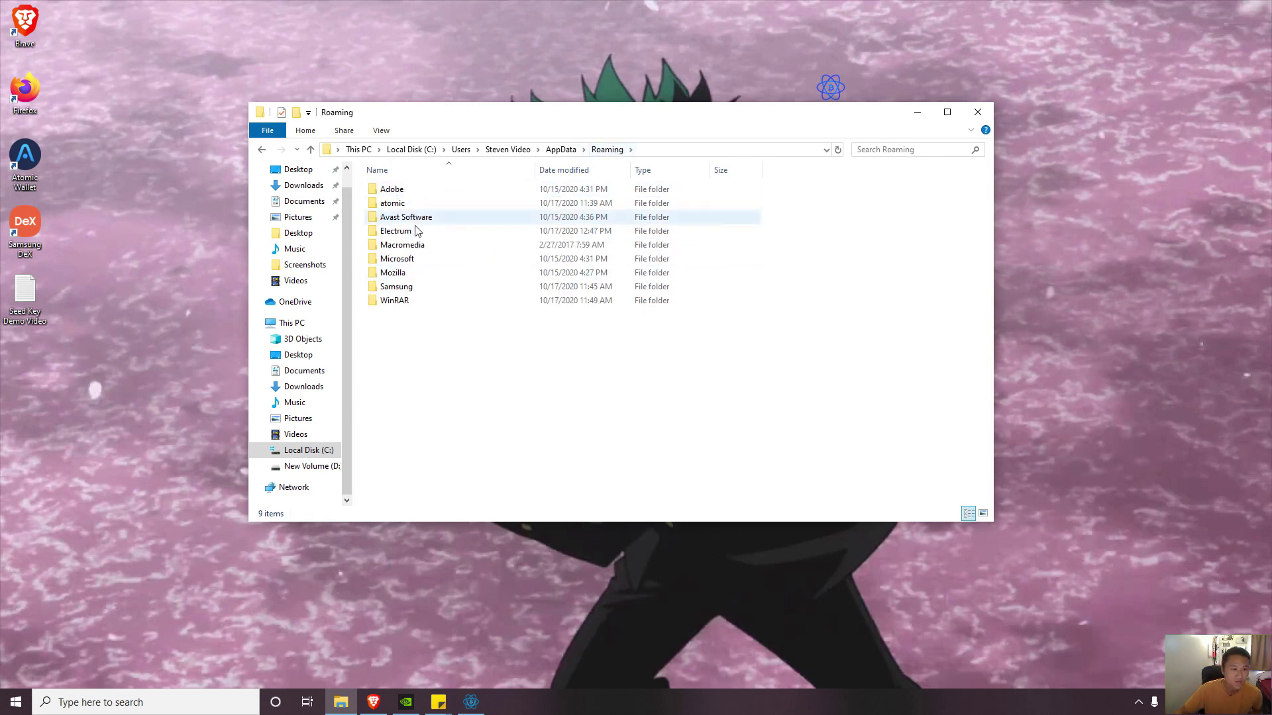
double_click(407, 232)
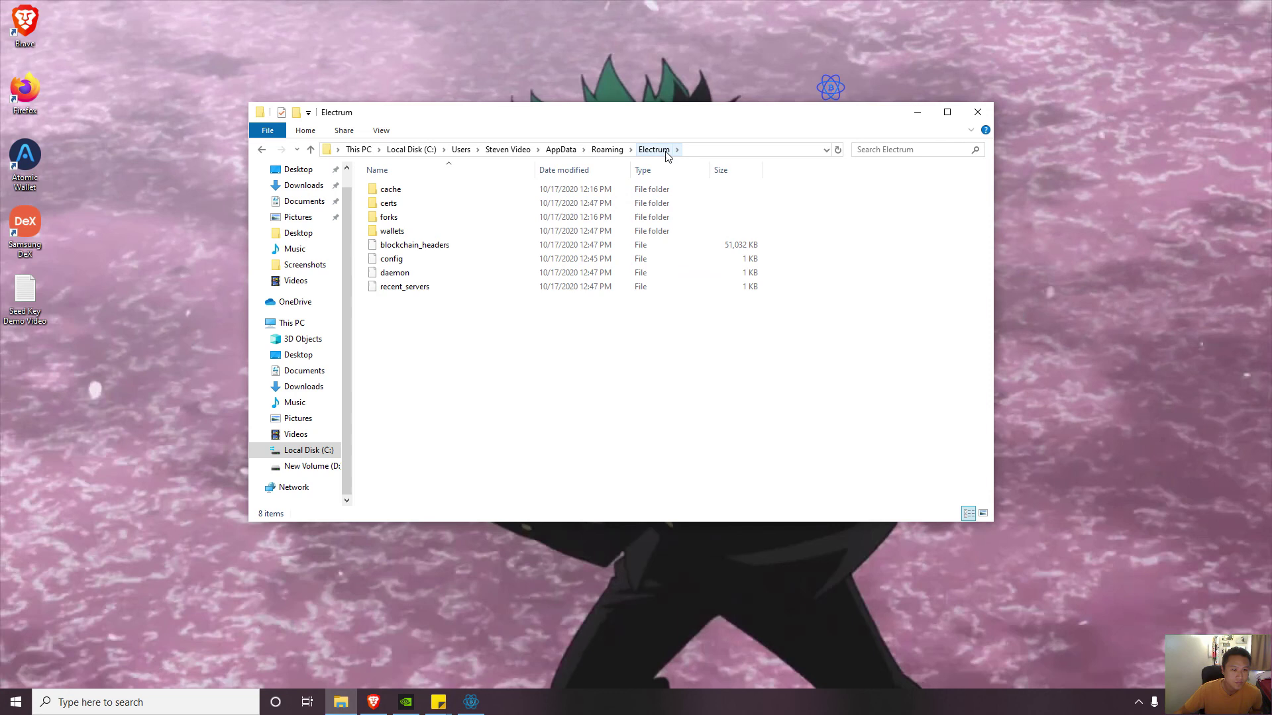
Delete the Electrum folder from Roaming, close Explorer and cancel the old wizard.
left_click(607, 149)
right_click(456, 235)
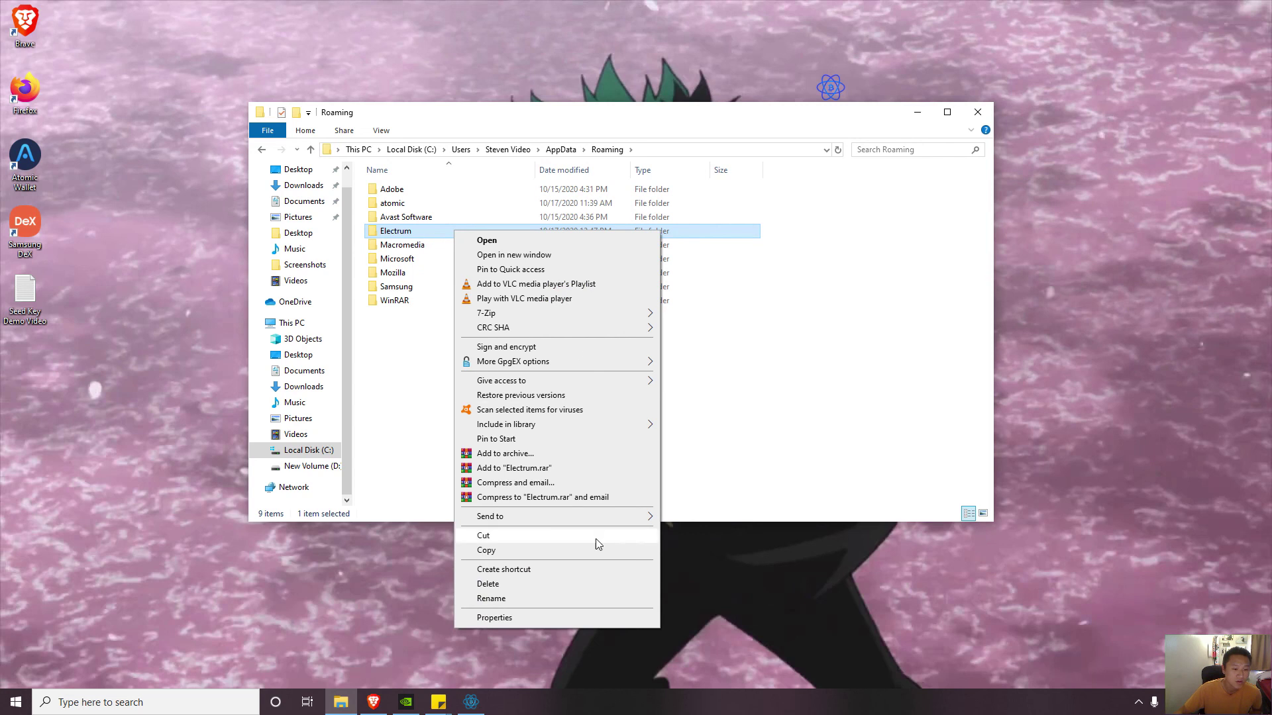
left_click(520, 582)
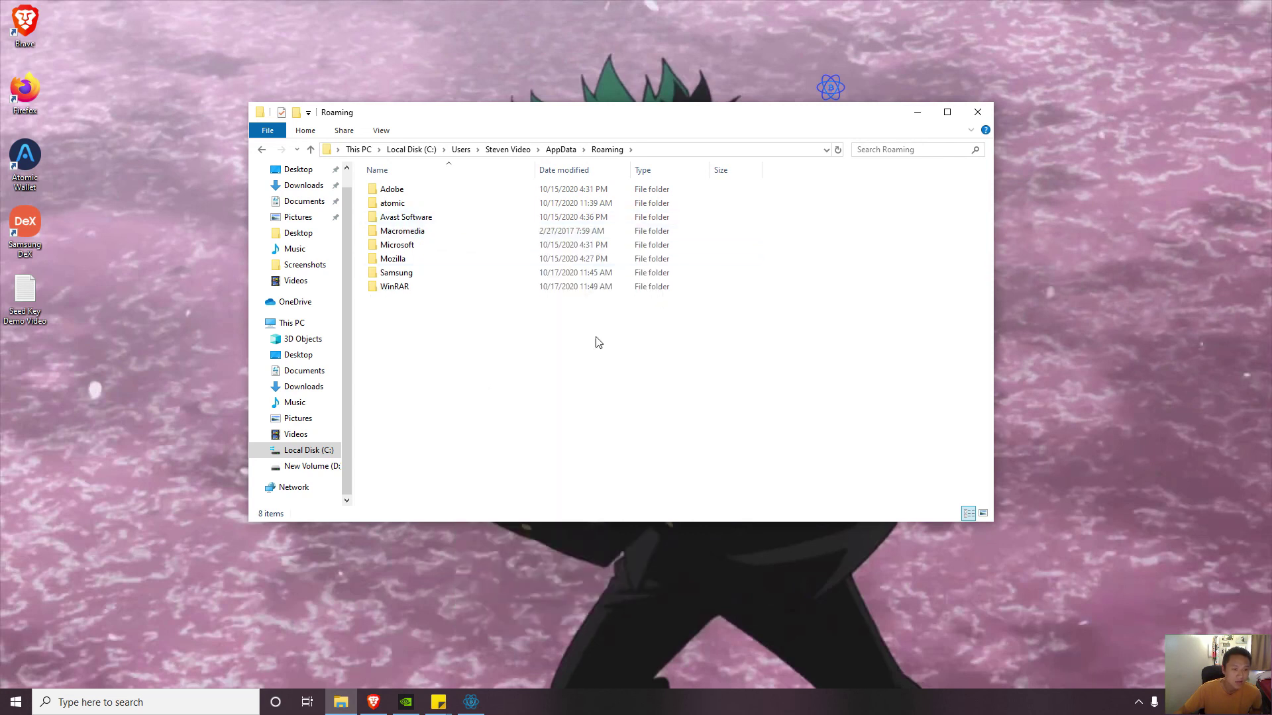
left_click(988, 107)
left_click(836, 425)
Launch electrum-4.0.4 from the desktop and allow it to run, starting a fresh wizard.
left_click(824, 85)
left_click_drag(825, 84, 625, 162)
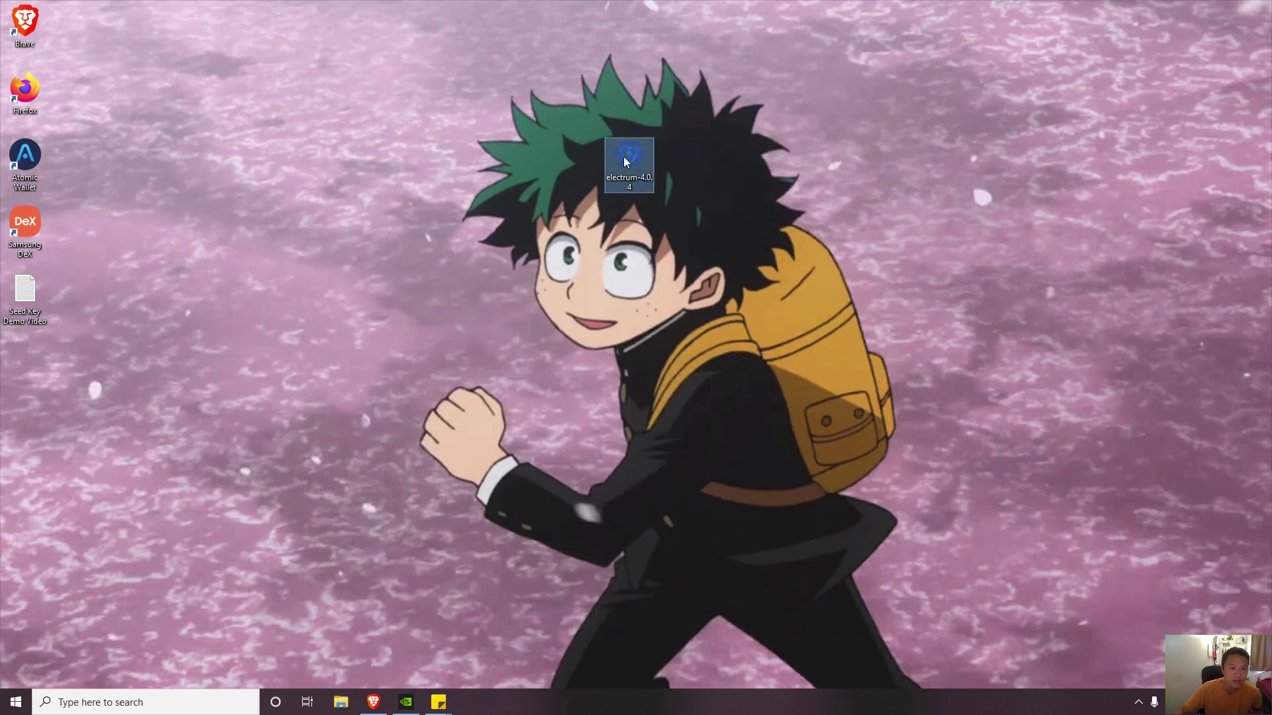
left_click_drag(647, 163, 849, 100)
double_click(829, 91)
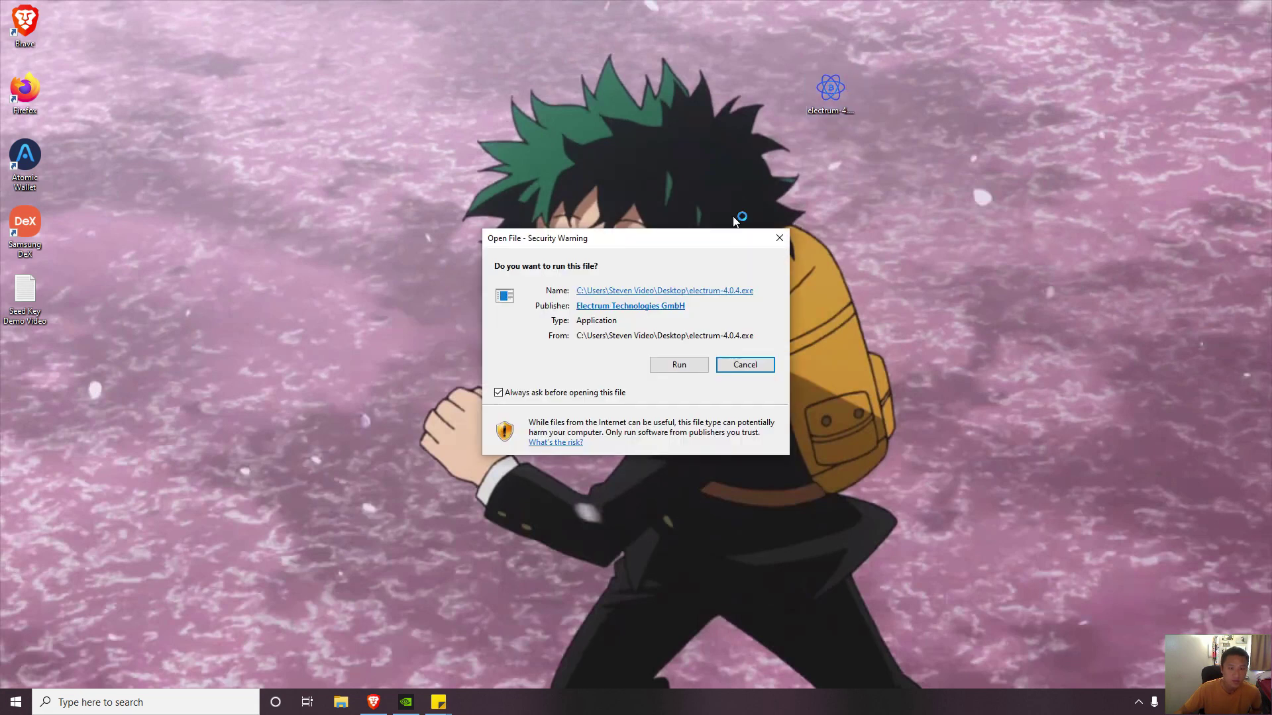
left_click(697, 365)
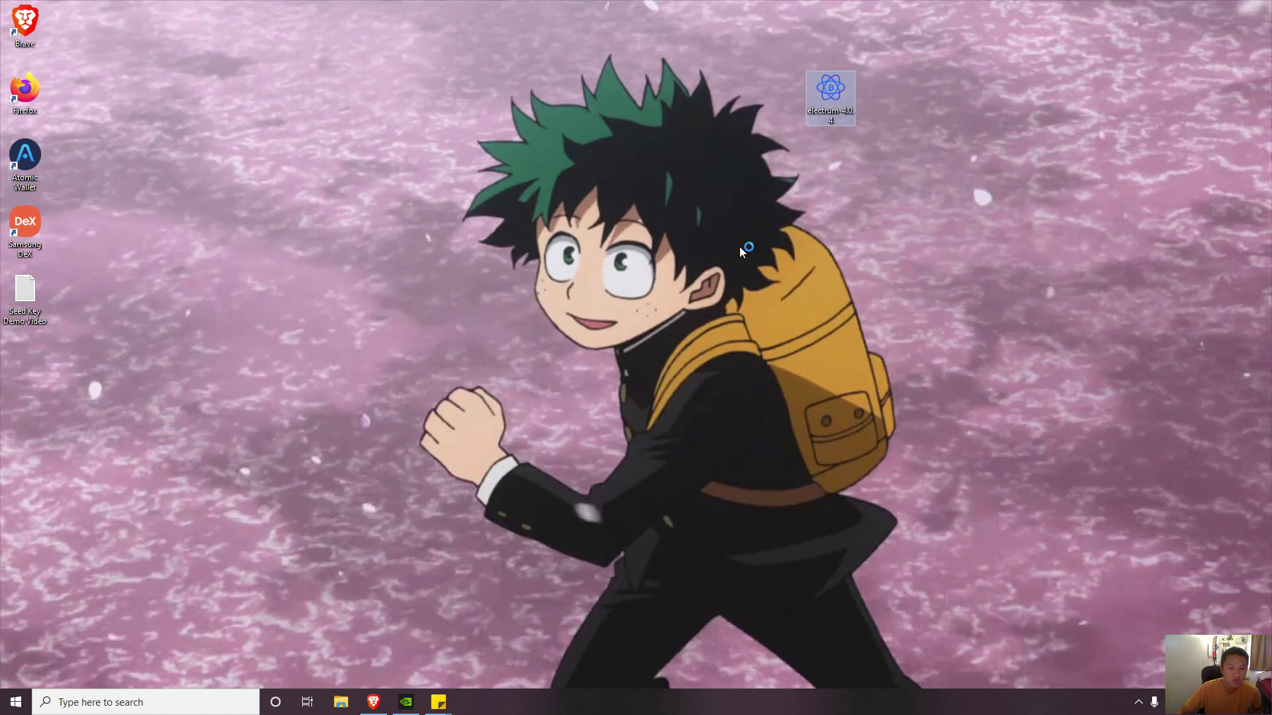
left_click(788, 175)
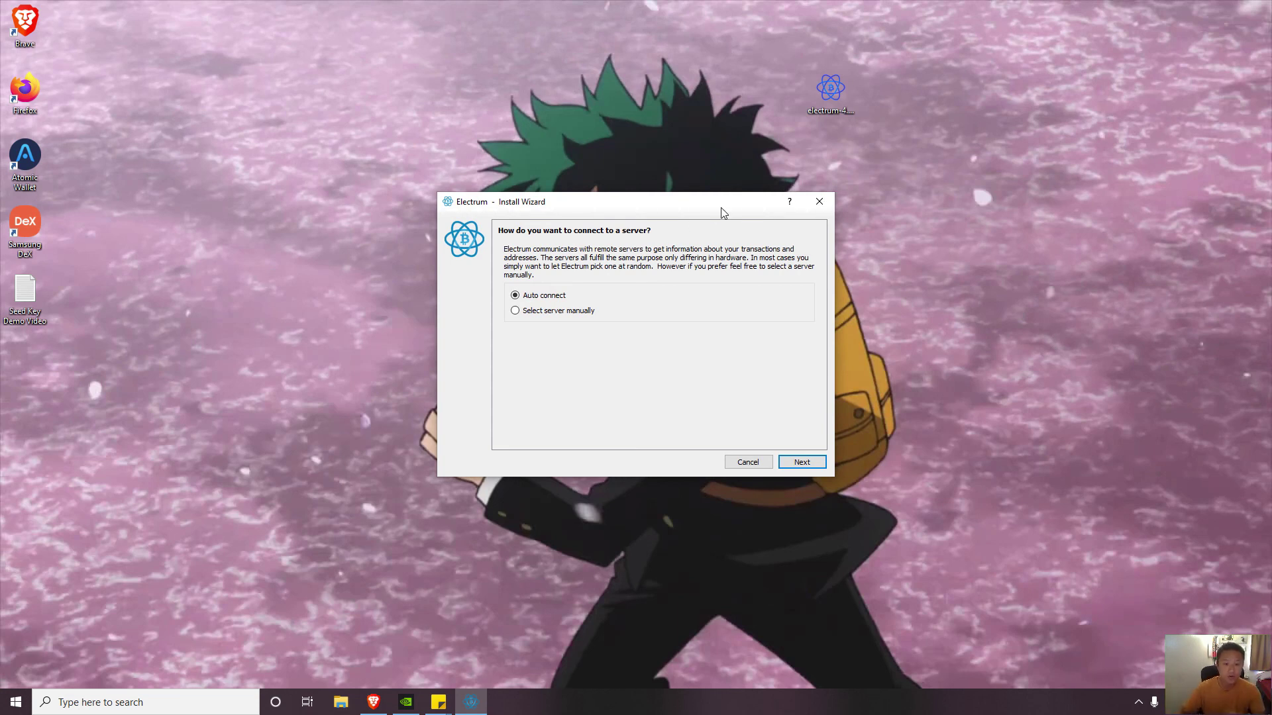
Keep the automatic server connection and rename the wallet file from default_wallet to newtestwallet.
left_click(798, 461)
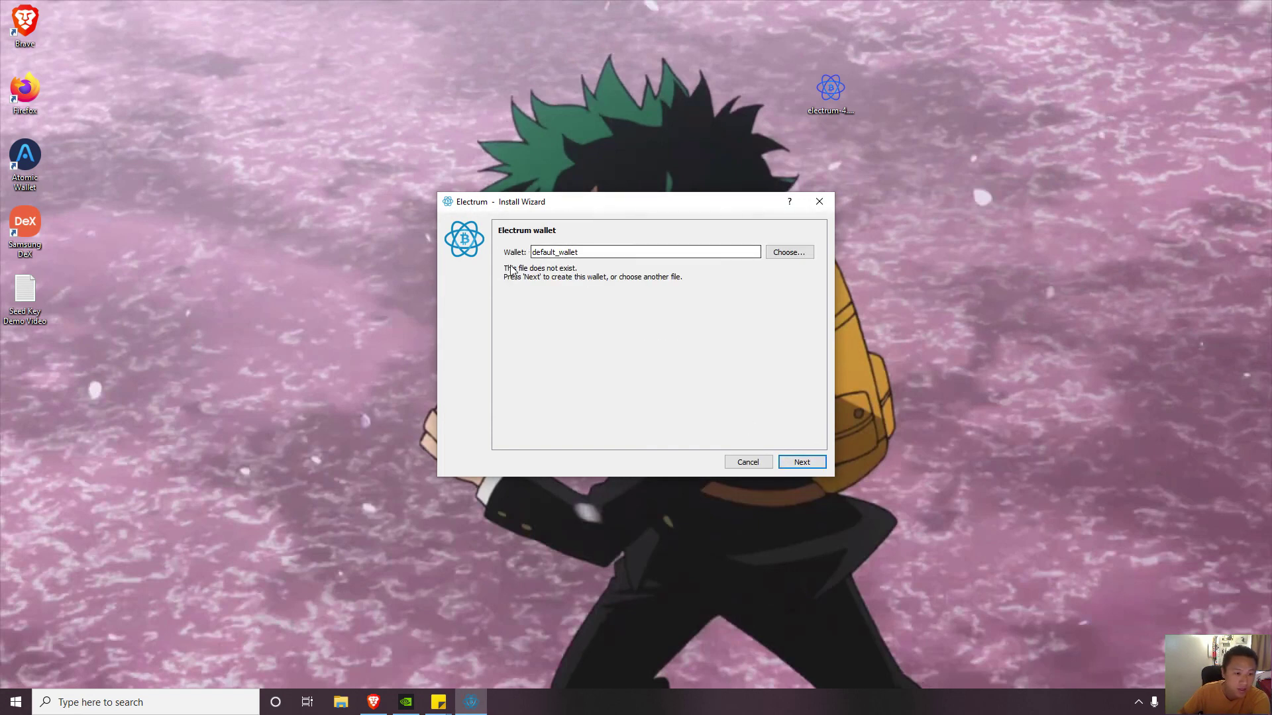
left_click_drag(504, 268, 327, 194)
left_click(585, 283)
key("BackSpace")
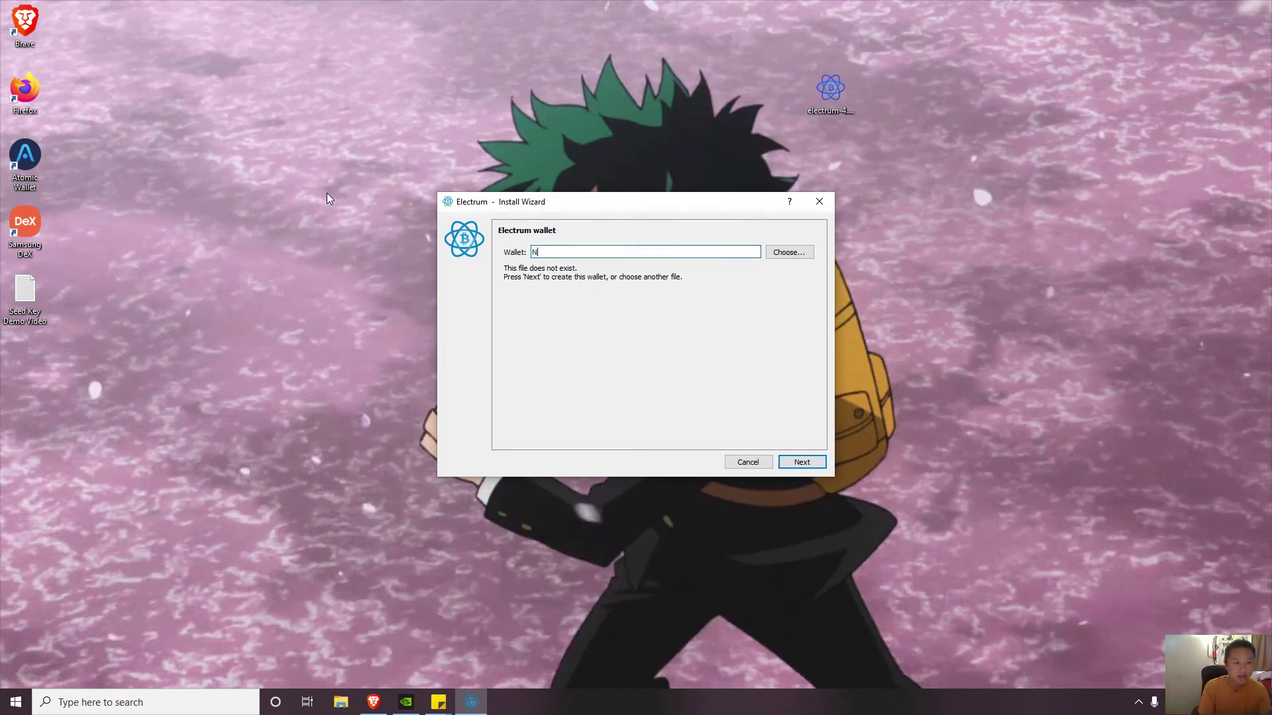
type("newtestwallet")
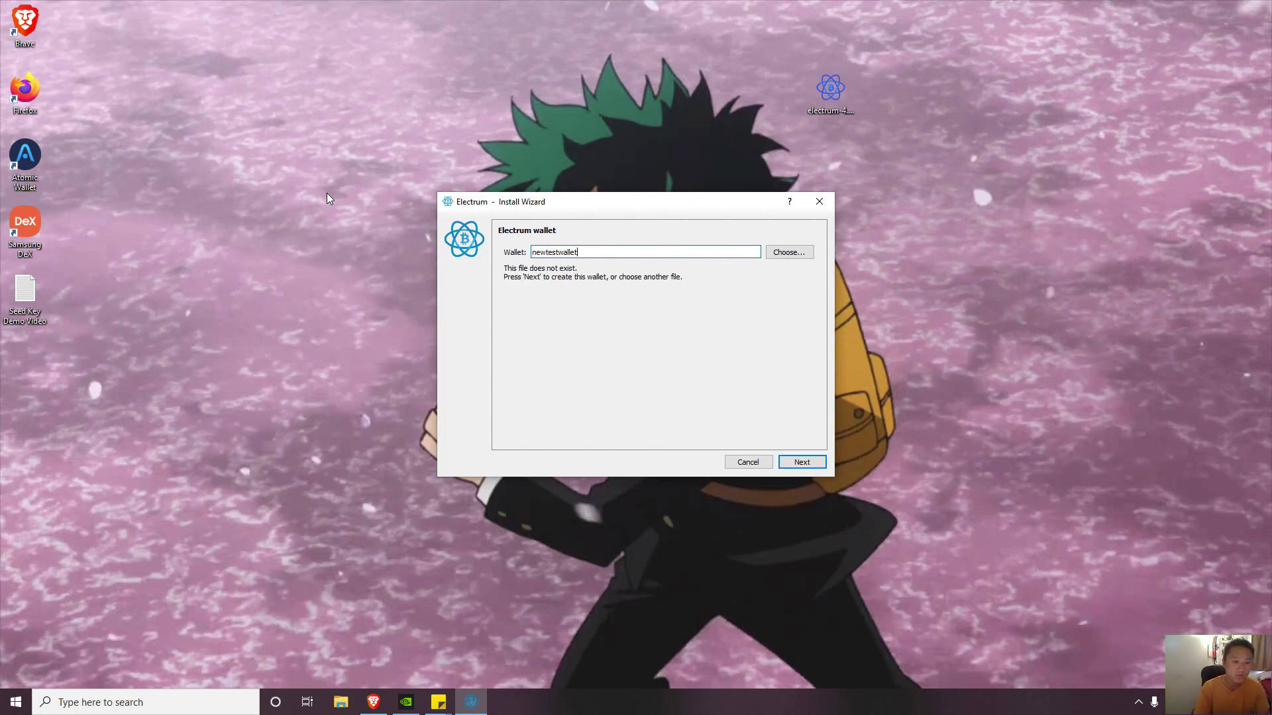
Dismiss the file browser, confirm the name newtestwallet, and keep Standard wallet.
left_click(783, 253)
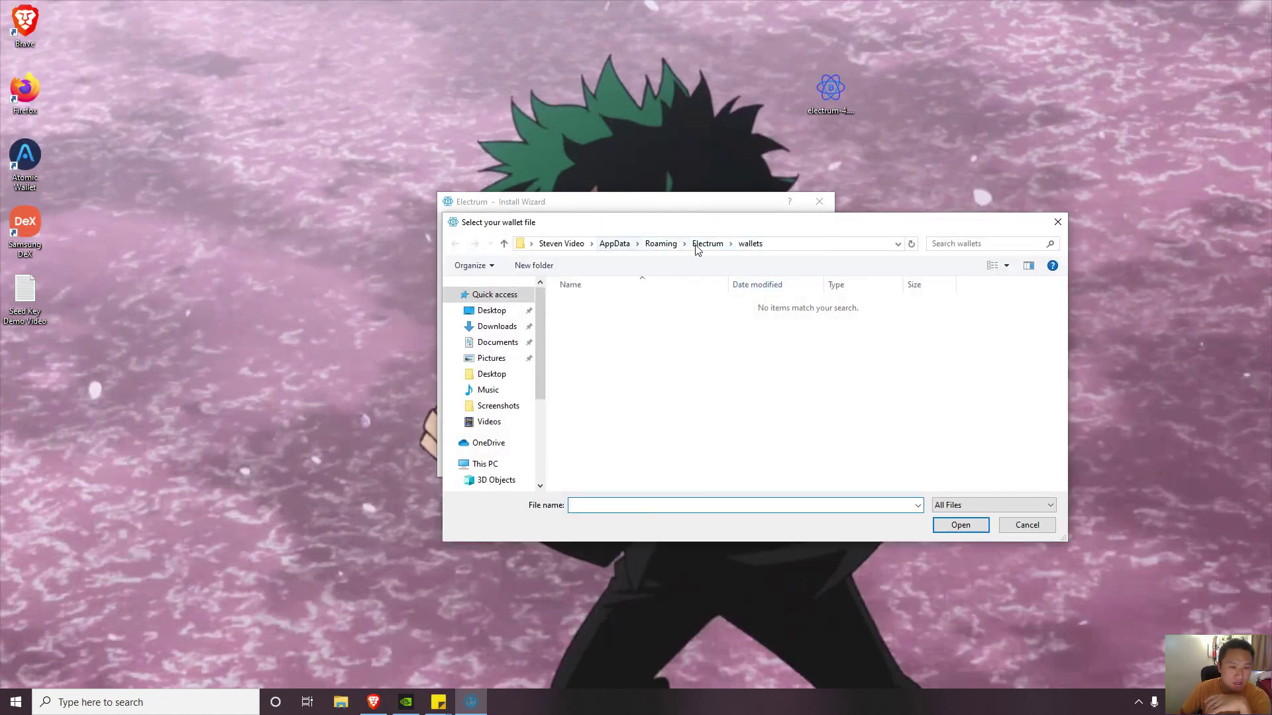
left_click(1066, 223)
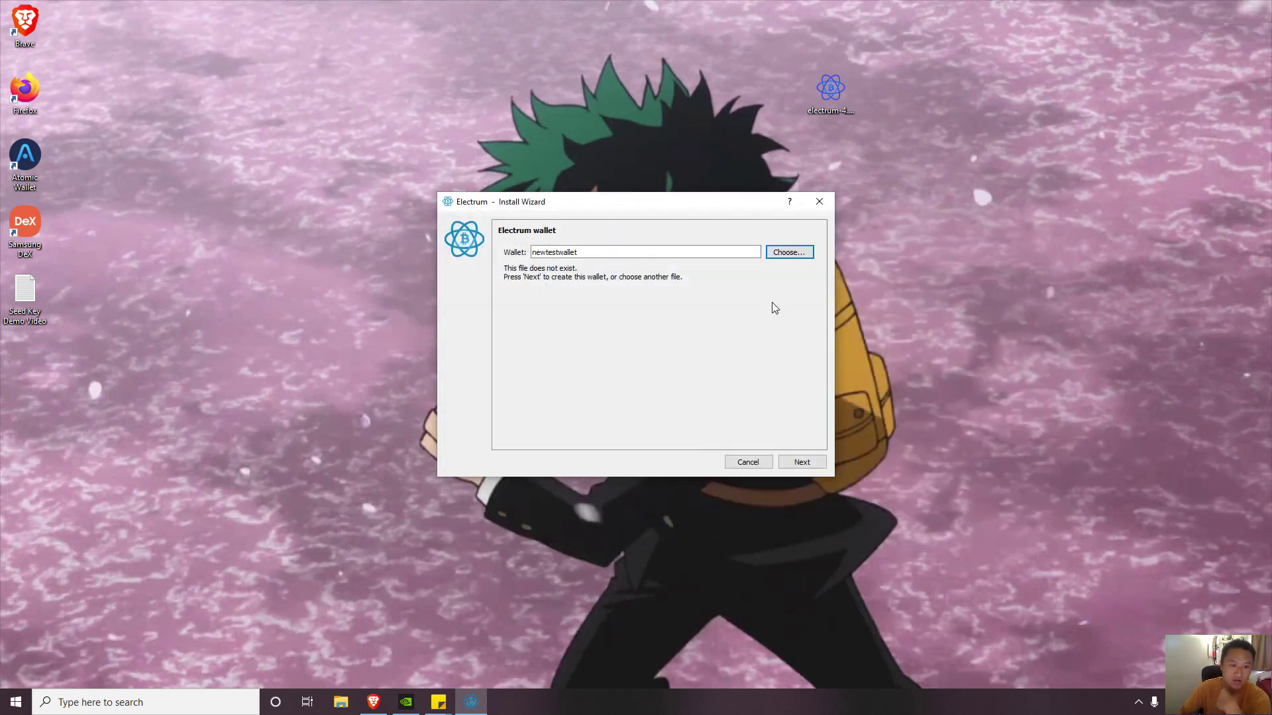
left_click(802, 462)
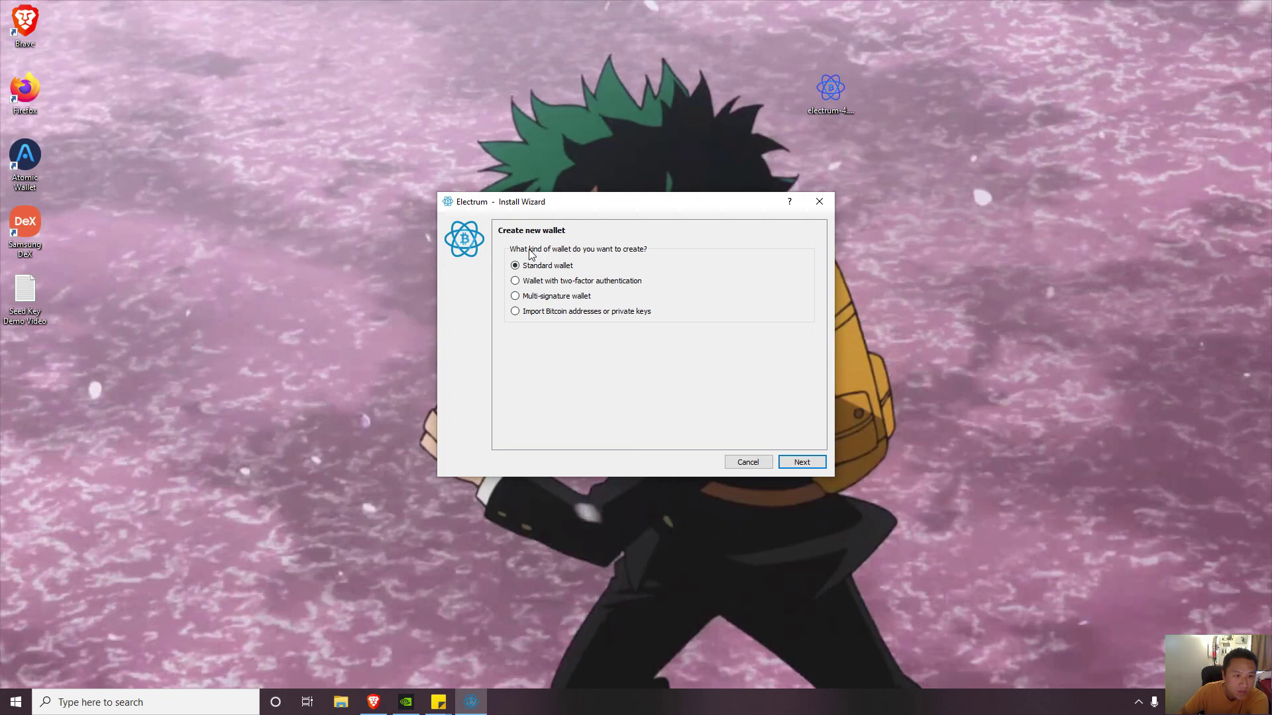
left_click(816, 463)
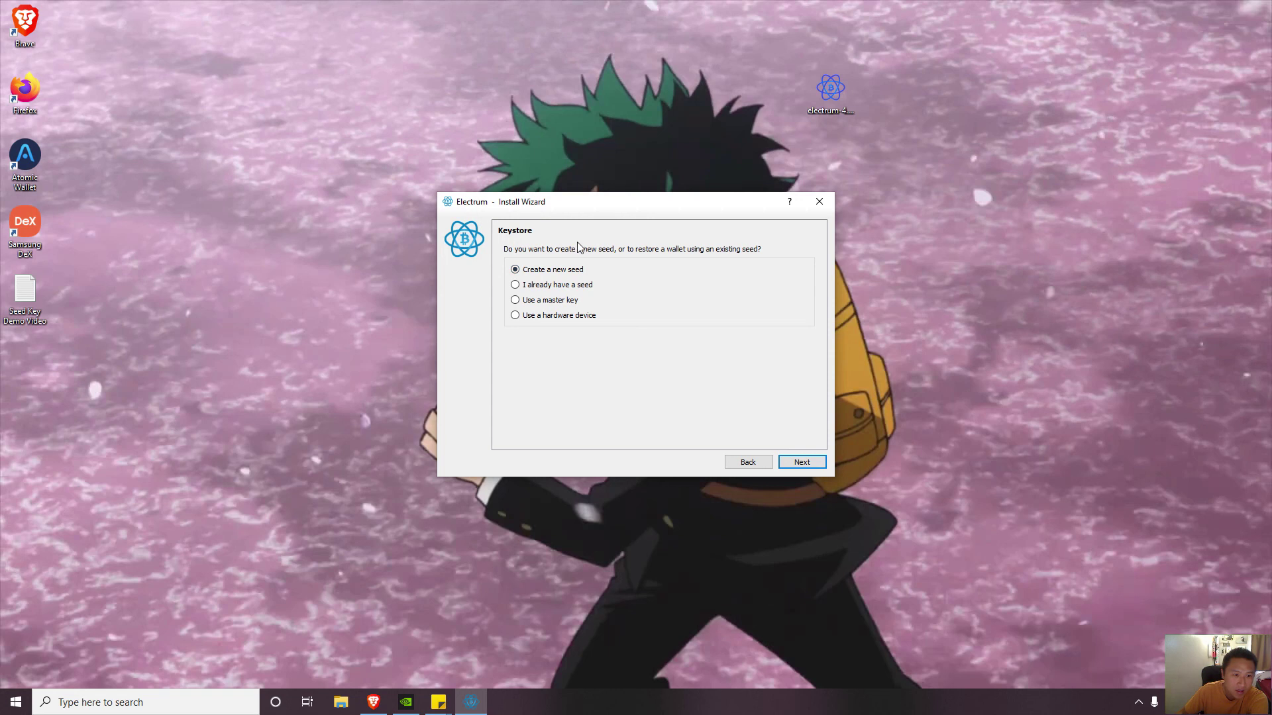
Choose 'I already have a seed' and paste the seed phrase from the Notepad file.
double_click(24, 291)
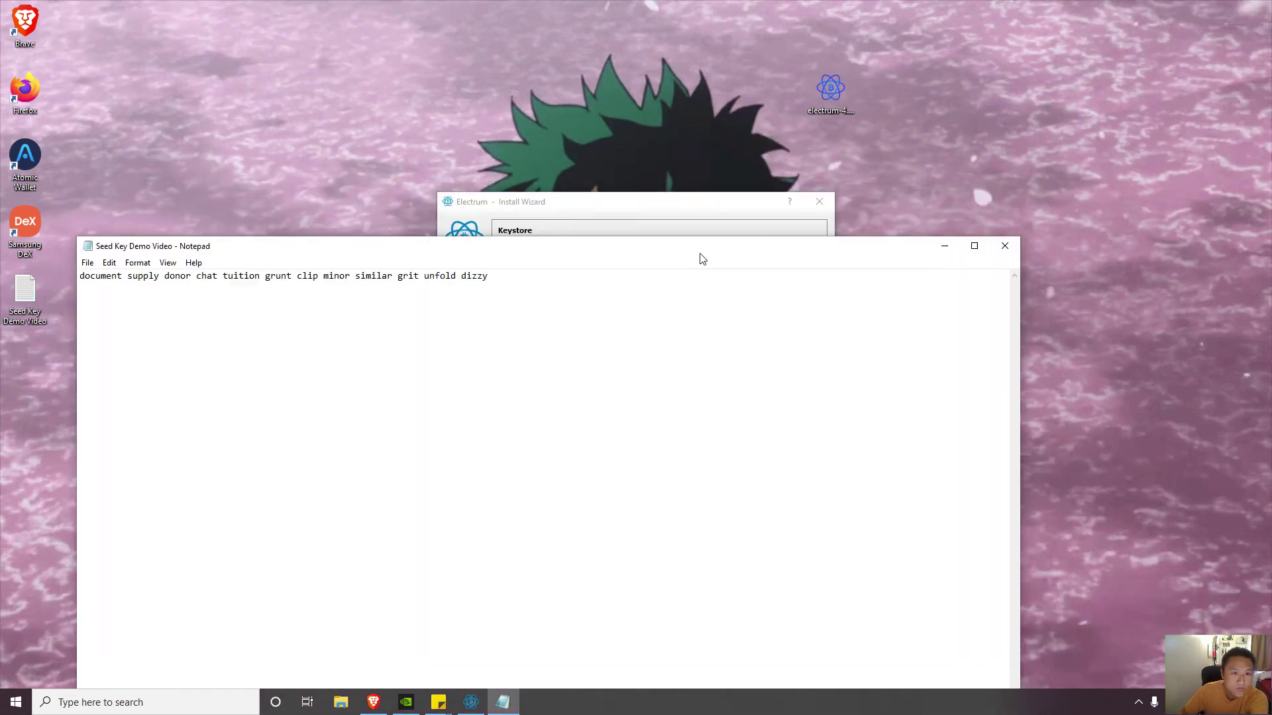
left_click_drag(702, 259, 707, 294)
left_click_drag(672, 210, 729, 98)
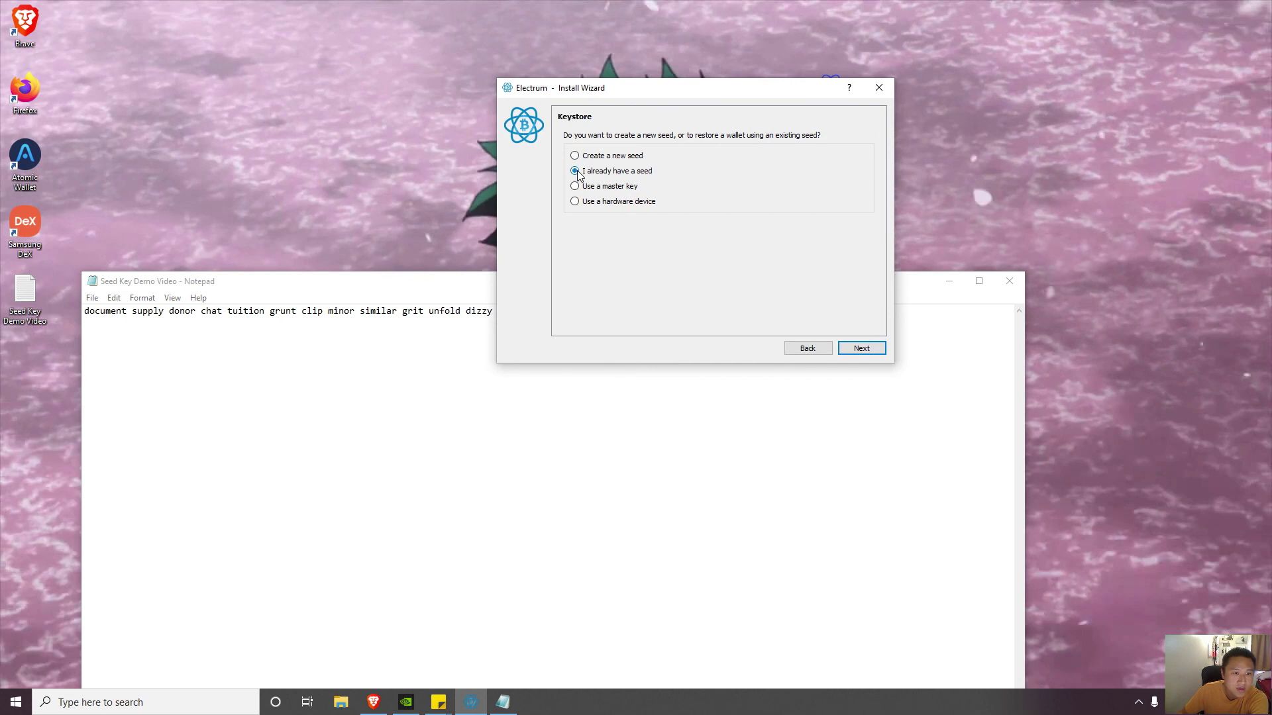
left_click(857, 348)
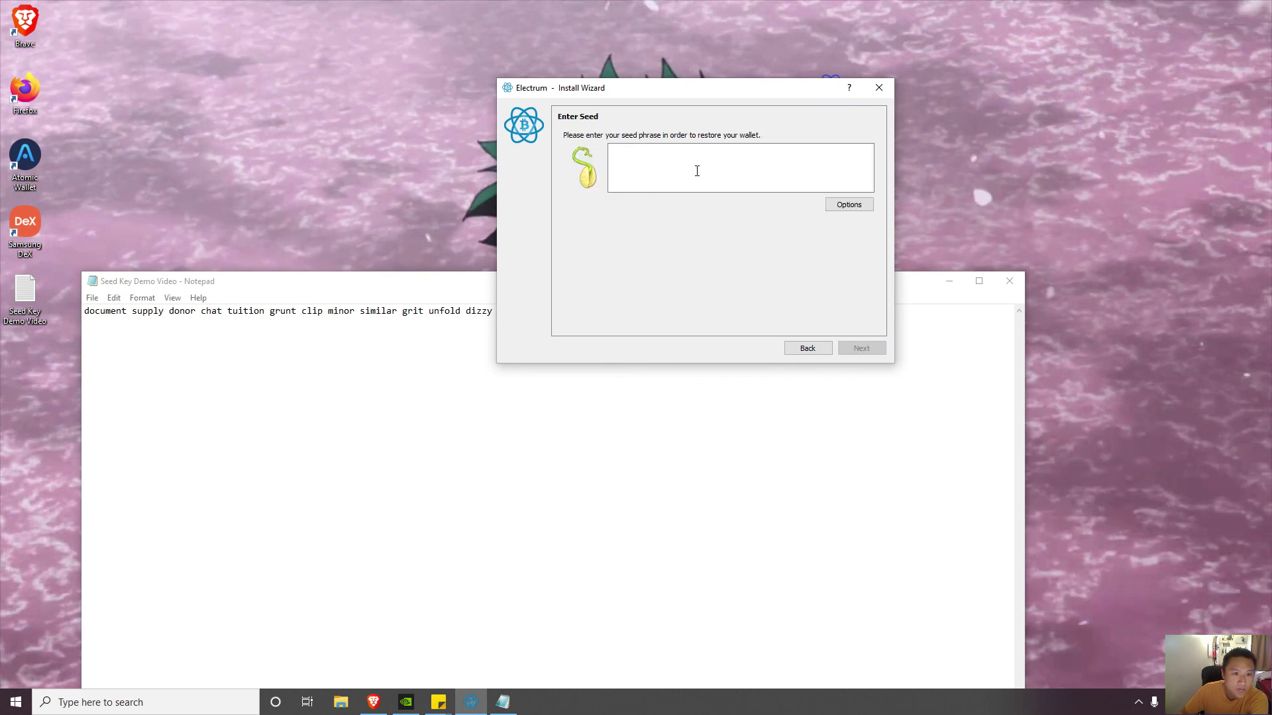
left_click(752, 406)
key("ctrl+a")
key("ctrl+c")
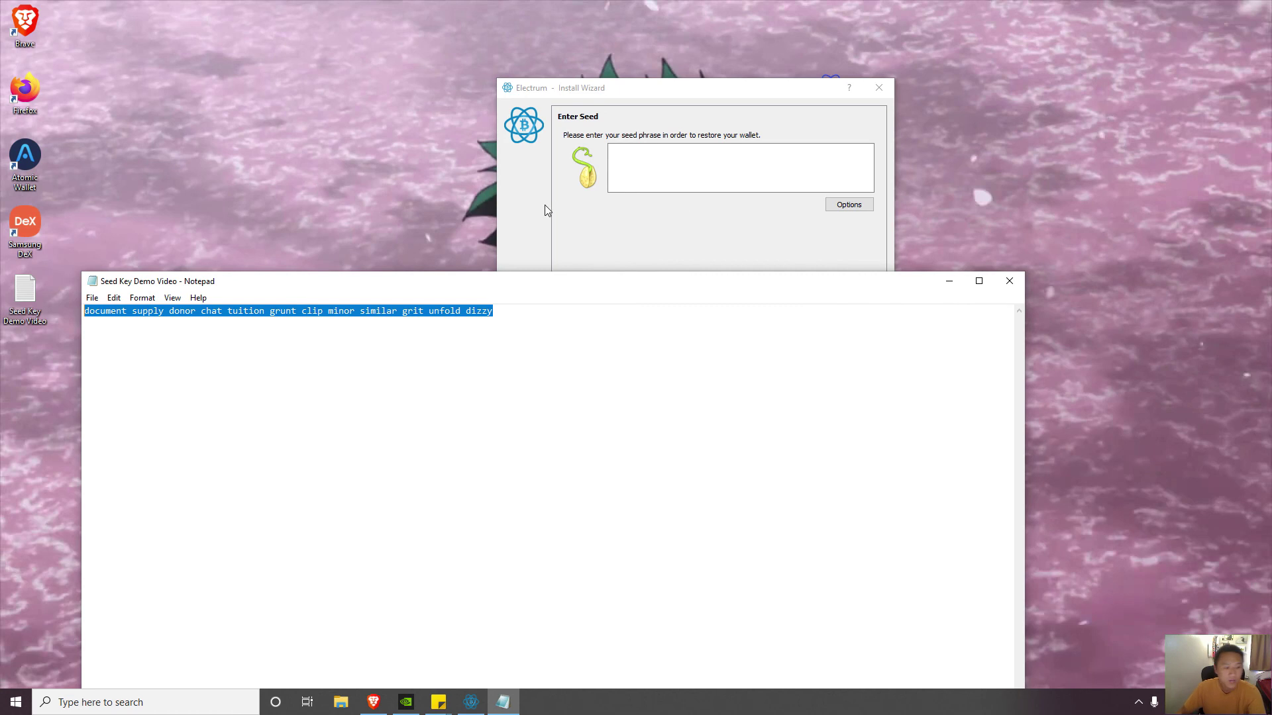
left_click(736, 157)
key("ctrl+v")
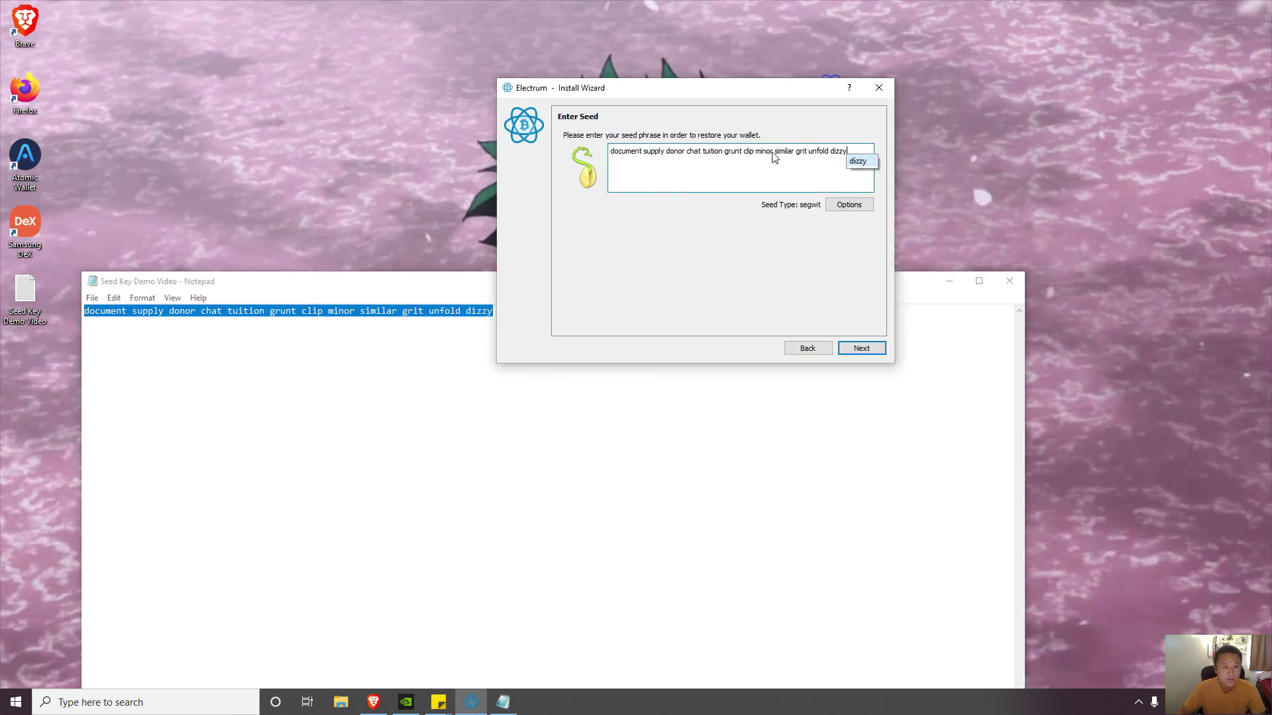
left_click(861, 348)
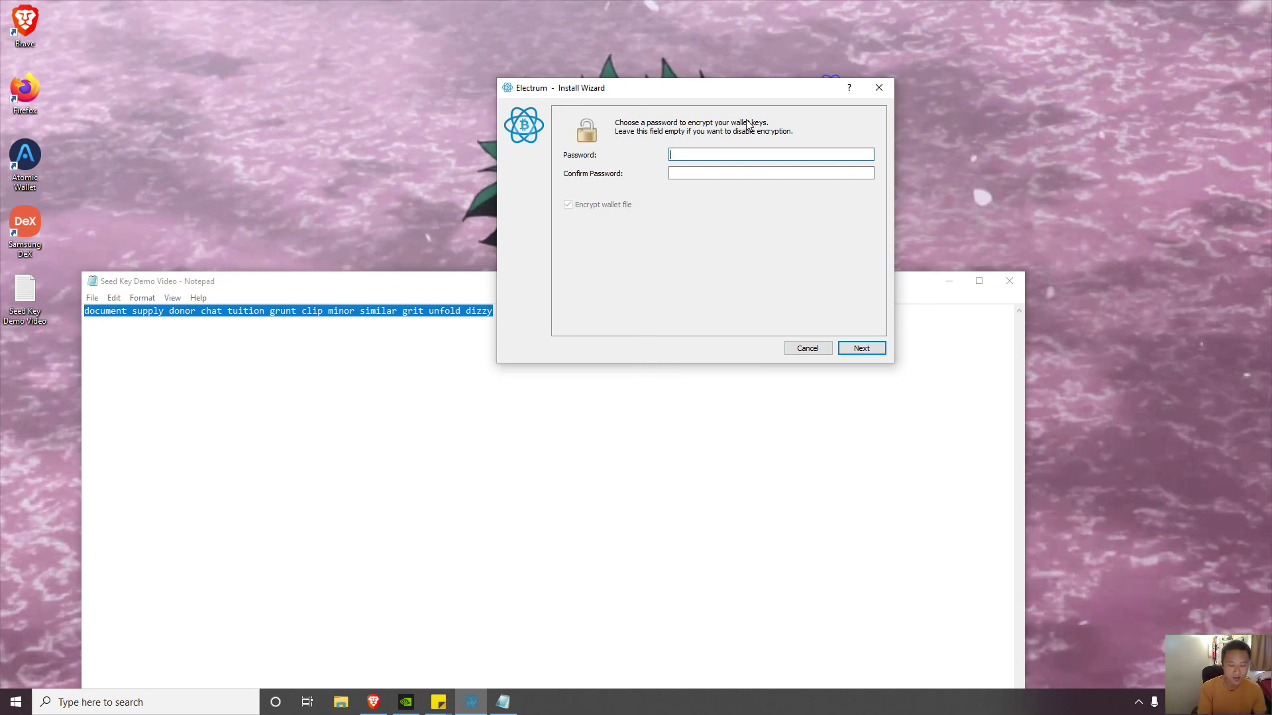
Enter and confirm a wallet password to finish restoring newtestwallet.
type("•")
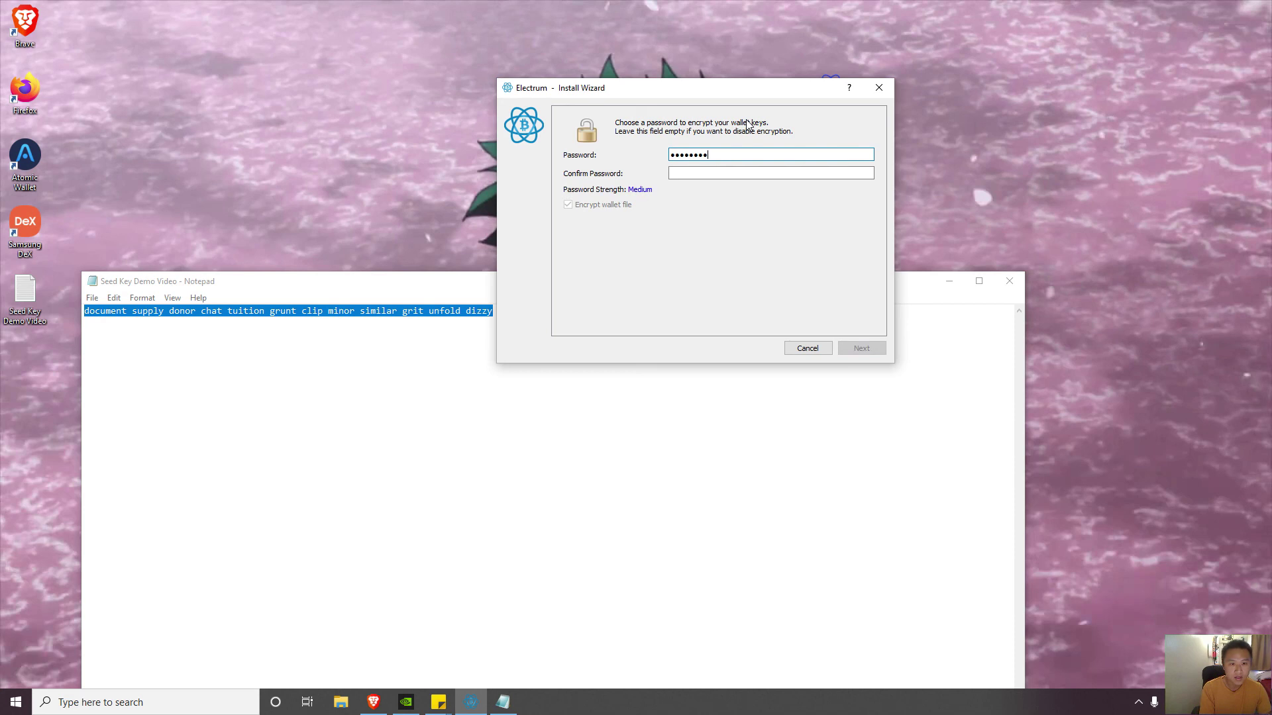
key("Tab")
type("•••••••••••")
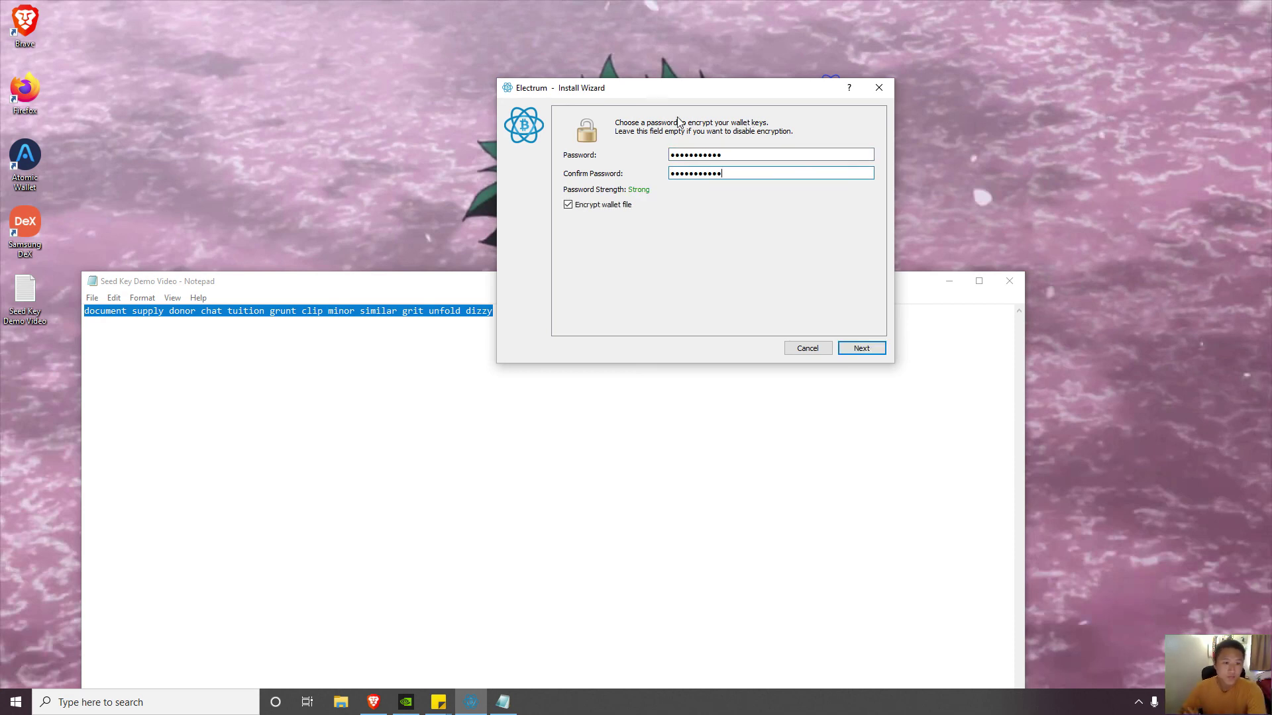
left_click(861, 347)
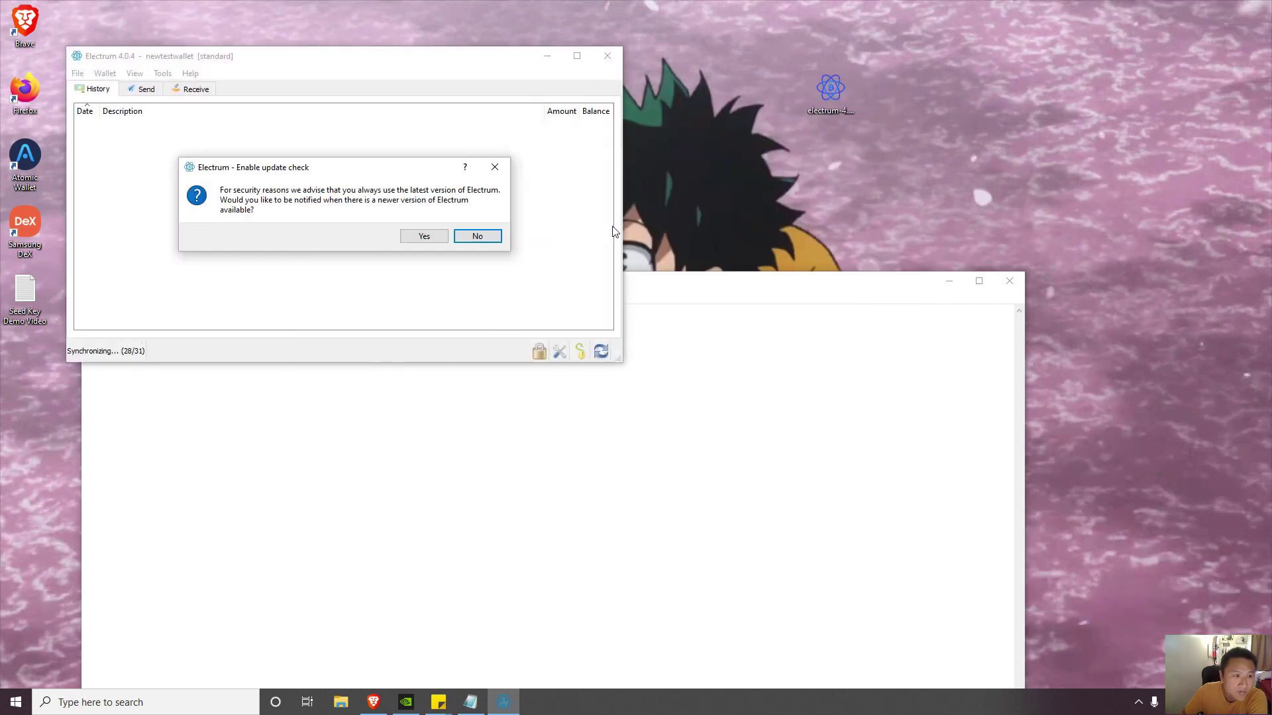
left_click(422, 240)
left_click_drag(455, 63, 601, 74)
left_click(467, 145)
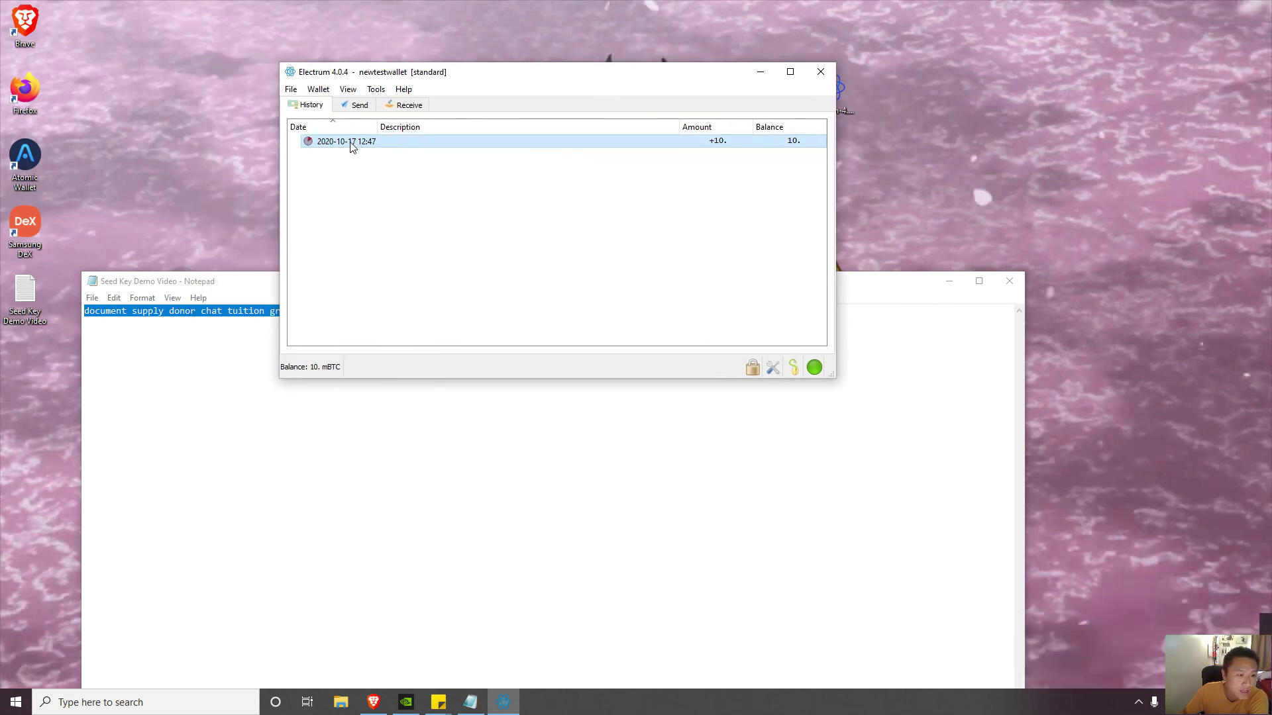
left_click(348, 90)
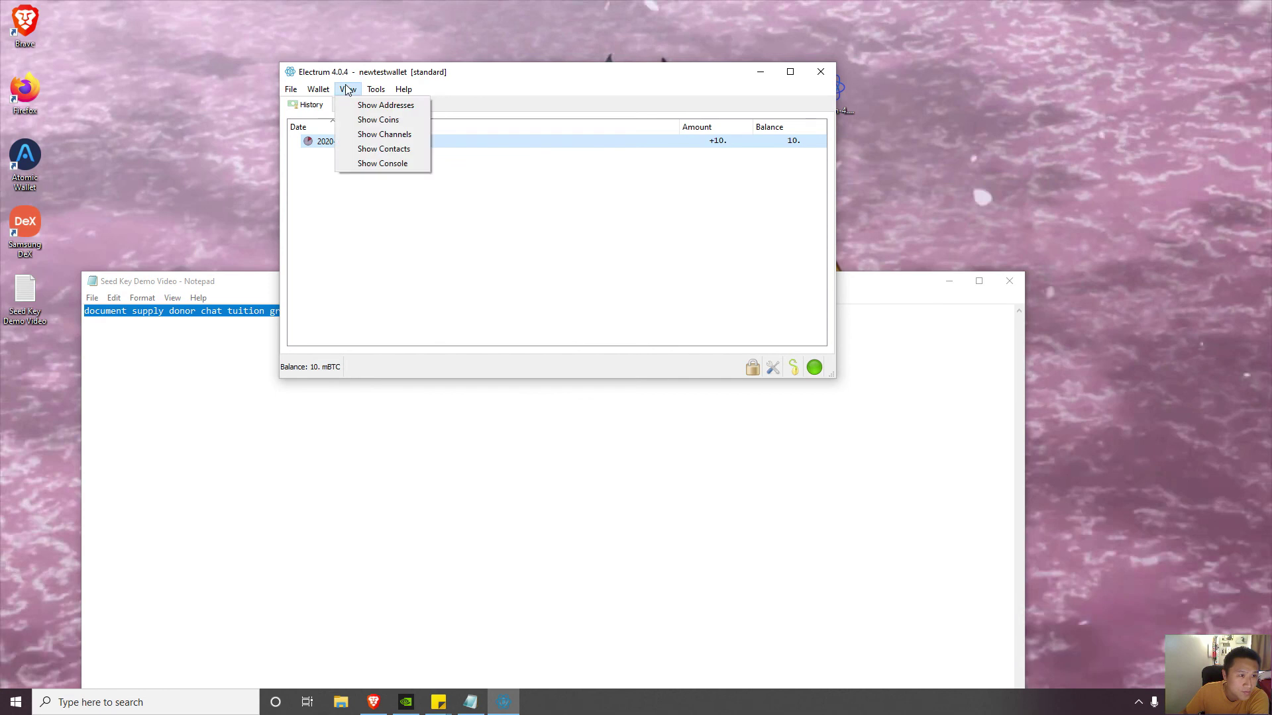
mouse_move(321, 88)
left_click(588, 85)
left_click_drag(594, 81, 775, 88)
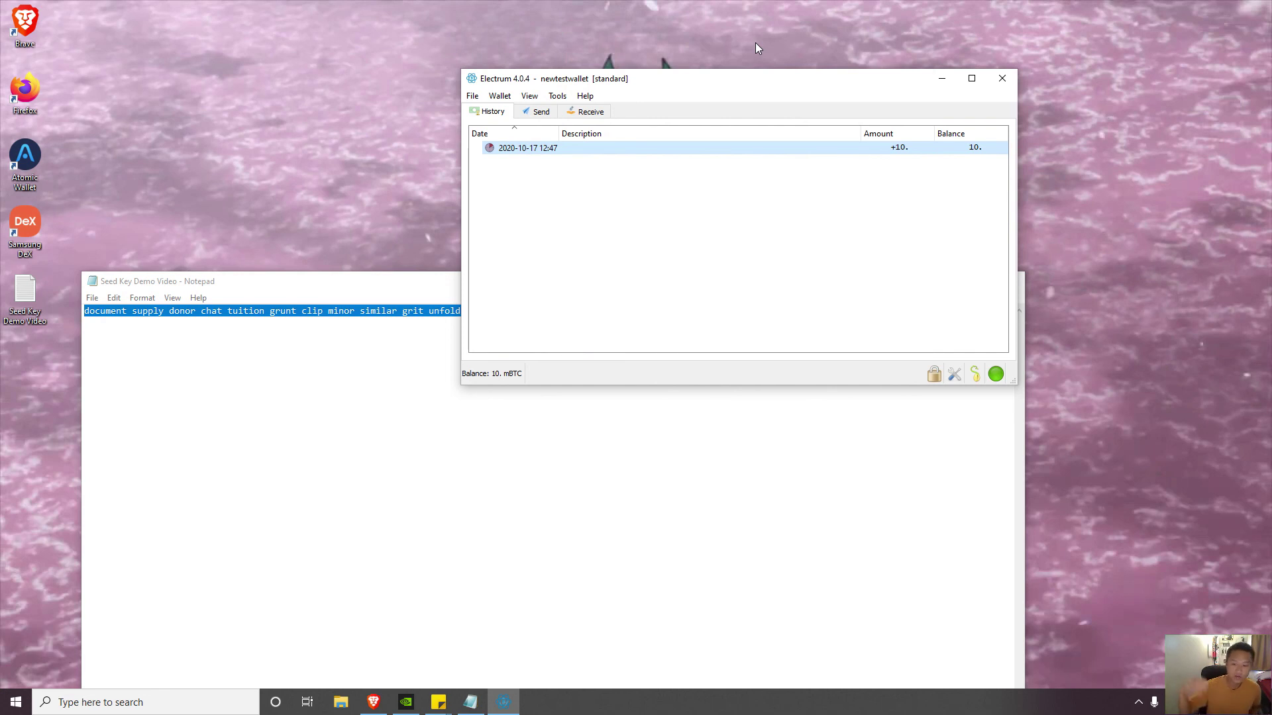
Arrange the Notepad seed phrase and the Electrum wallet windows side by side.
left_click(446, 344)
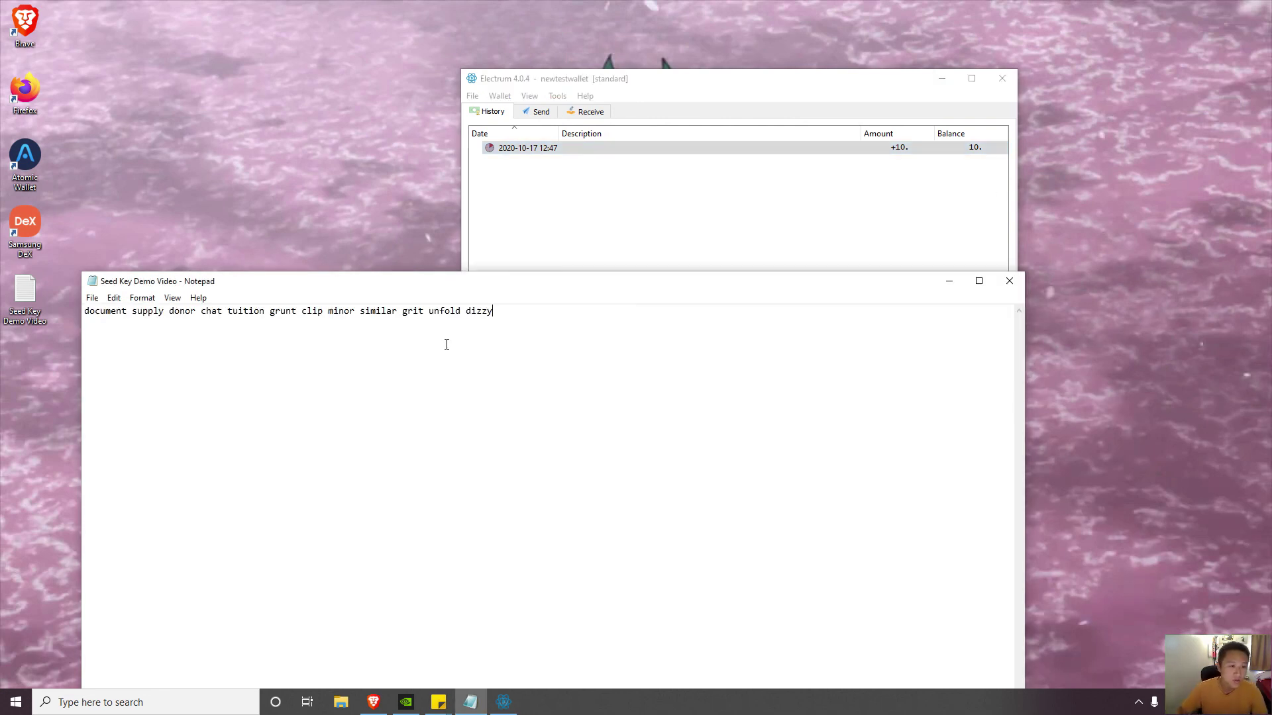
left_click_drag(485, 280, 482, 296)
key("ctrl+a")
left_click(394, 395)
left_click_drag(622, 311, 635, 336)
left_click_drag(706, 86, 760, 34)
left_click_drag(524, 369, 7, 351)
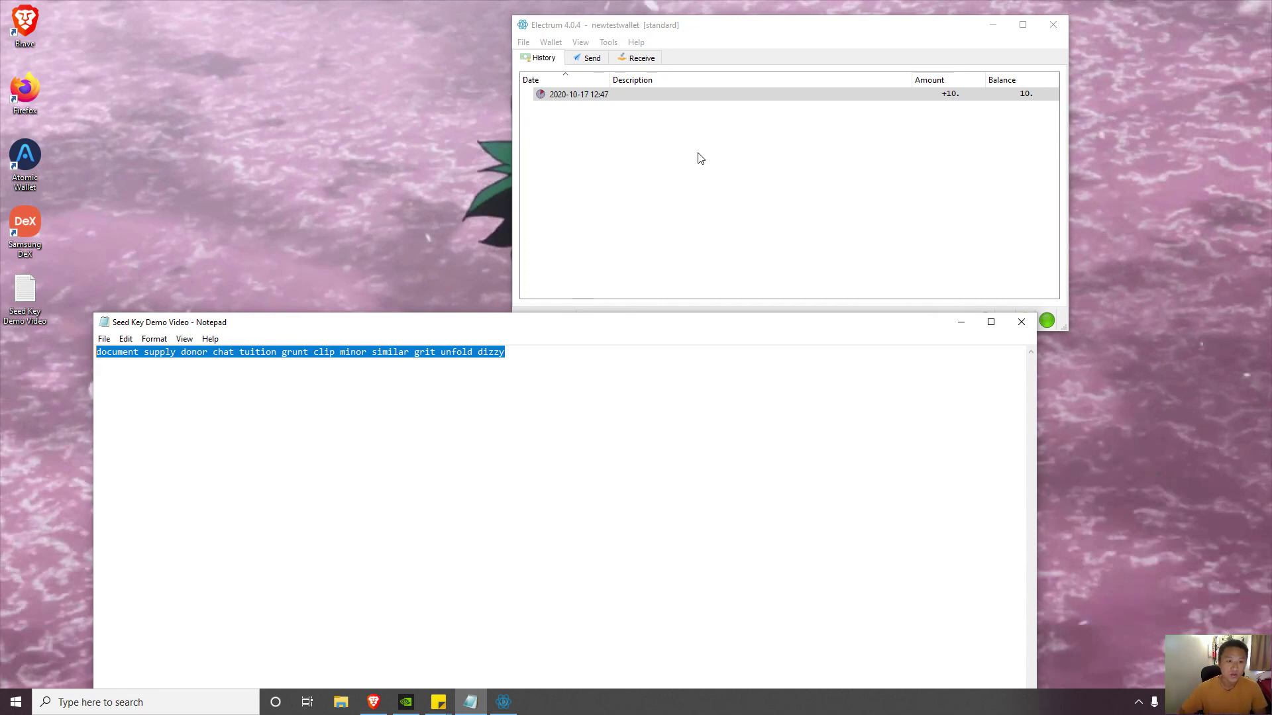
left_click_drag(569, 328, 563, 334)
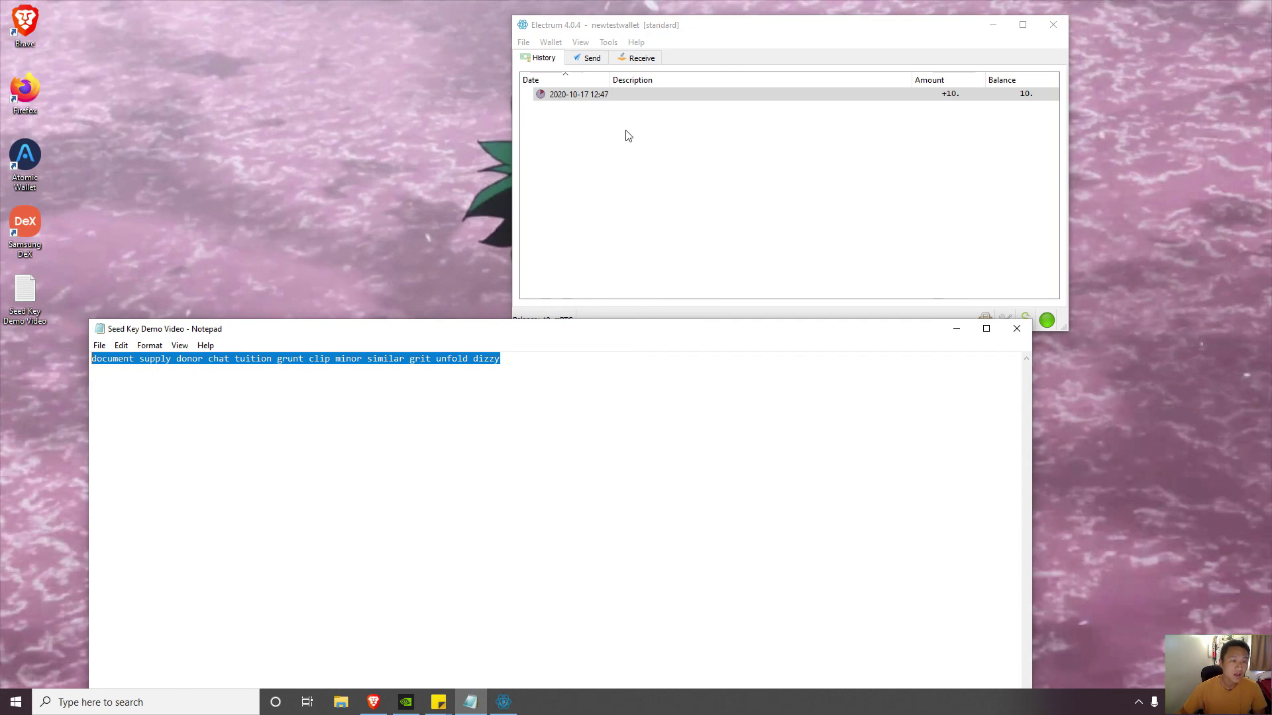
left_click_drag(669, 387, 25, 384)
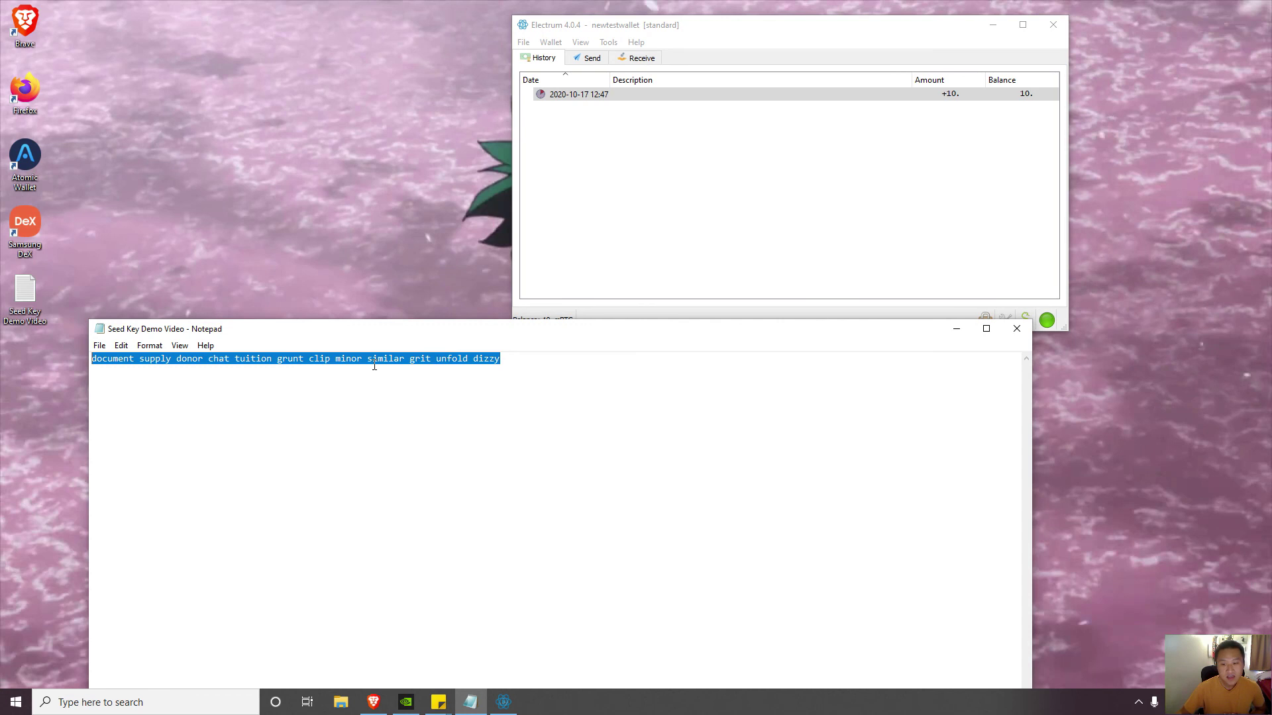
left_click(635, 156)
left_click_drag(750, 32, 767, 28)
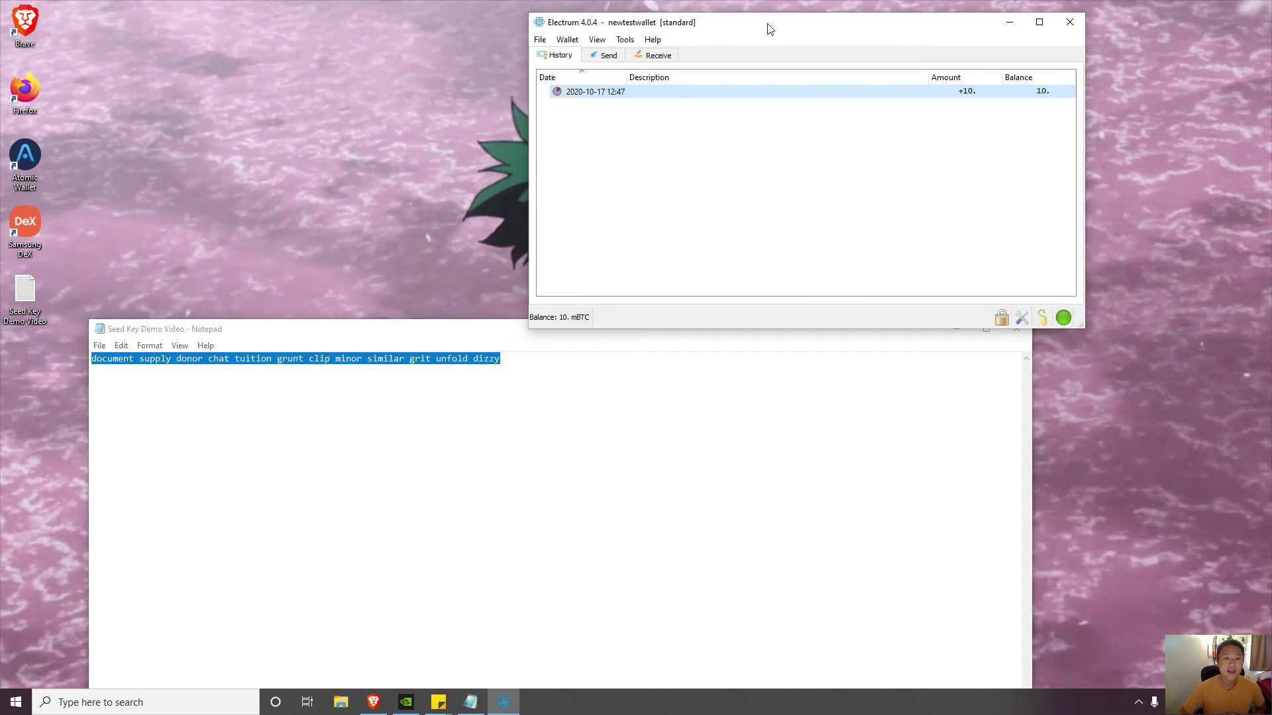
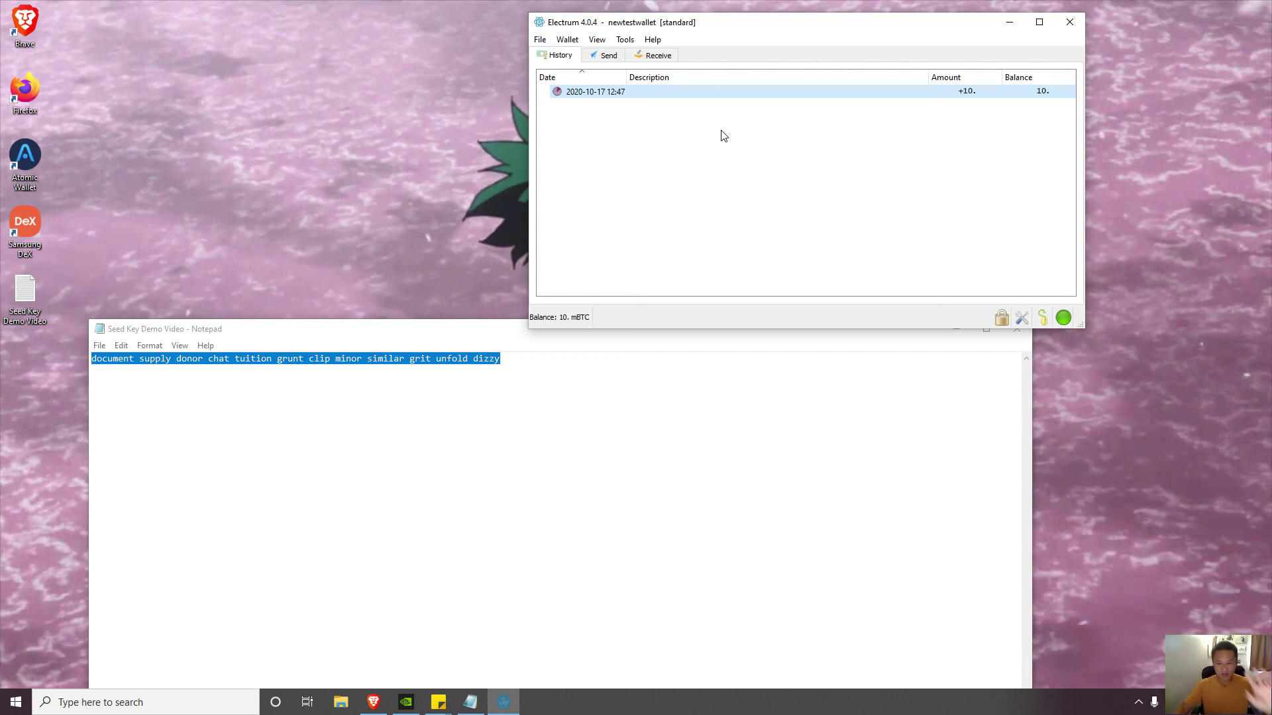
Highlight the Notepad seed phrase, then look through the wallet's Send, Receive and History tabs.
left_click(645, 449)
left_click_drag(645, 449, 166, 420)
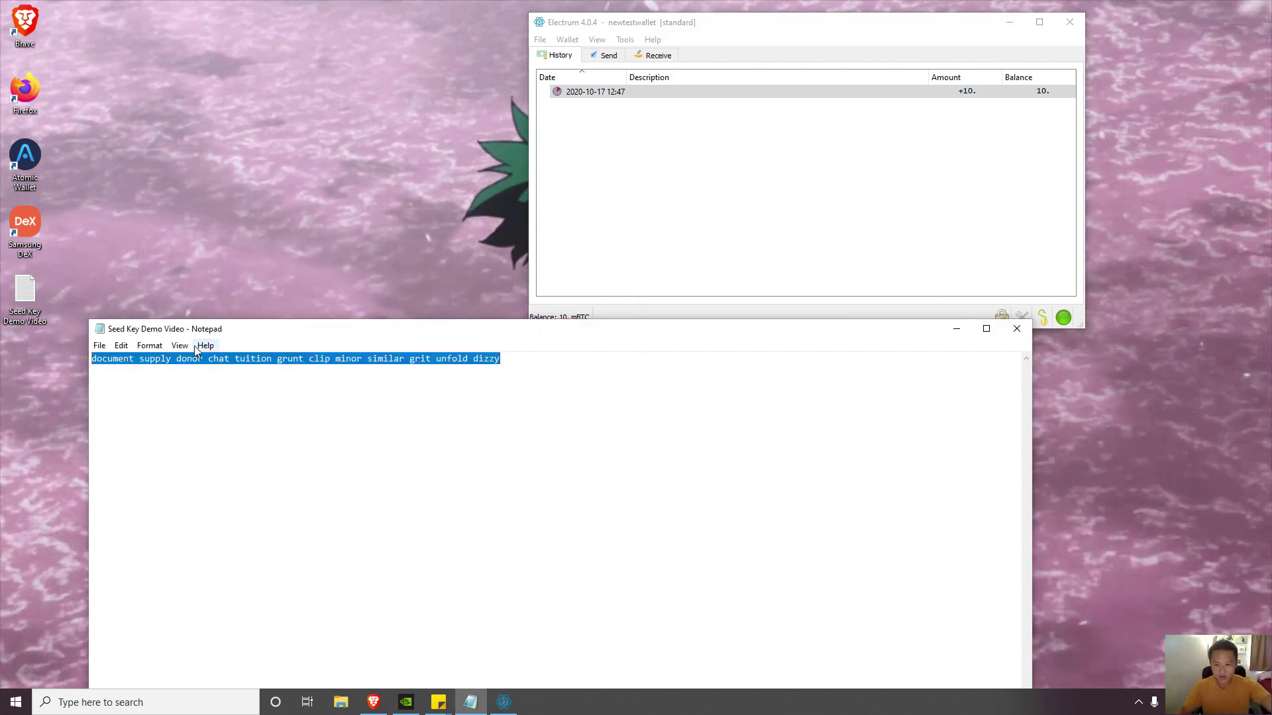
left_click(599, 82)
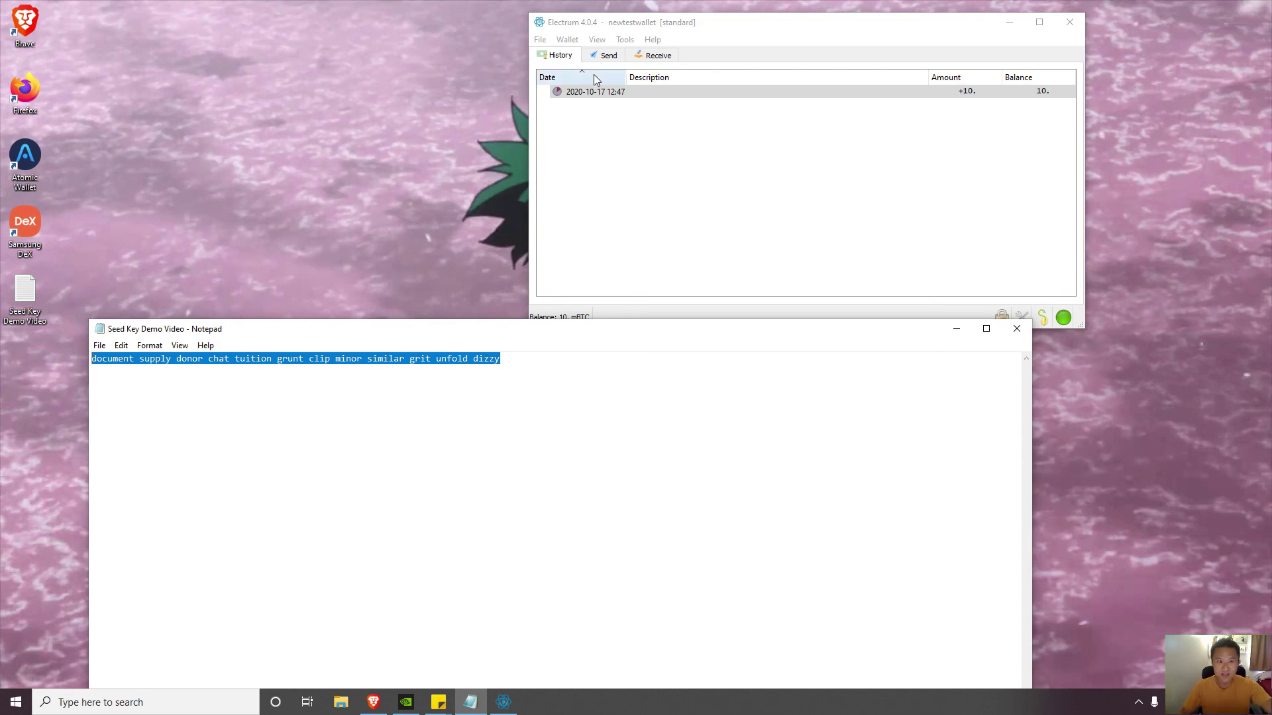
left_click(612, 63)
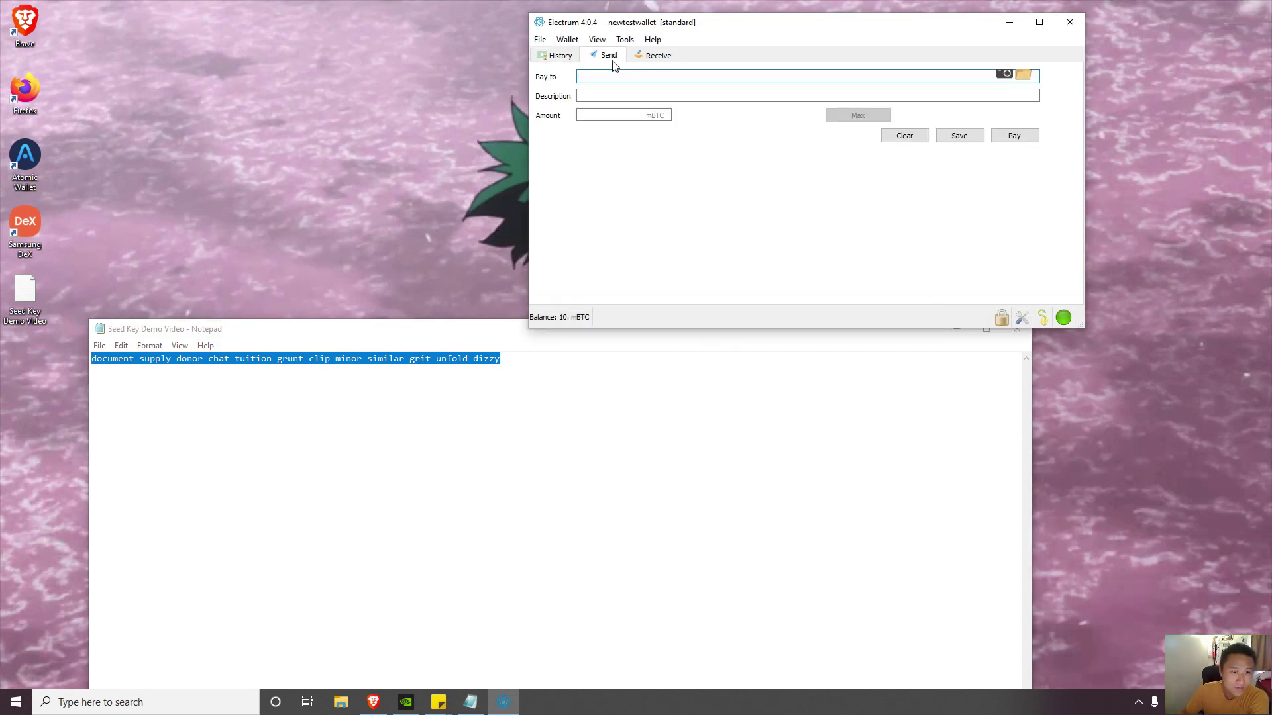
left_click(638, 59)
left_click(552, 61)
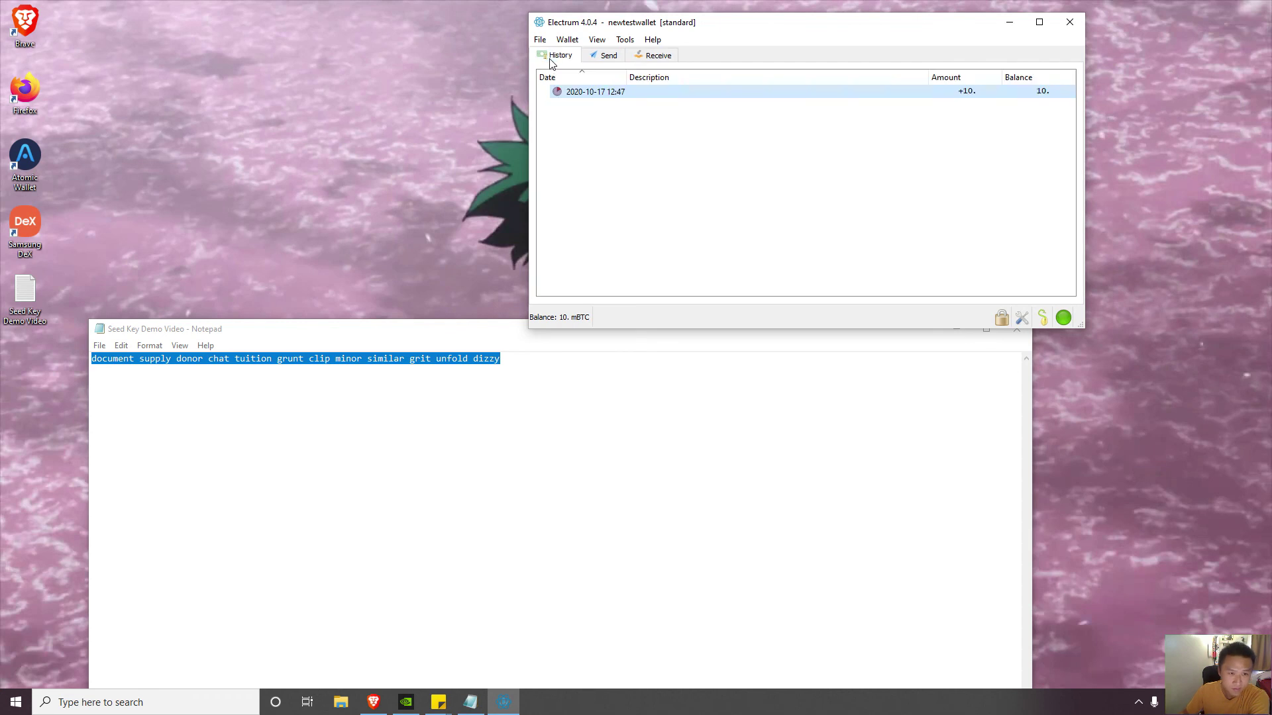
Move Notepad lower-left and the wallet window up-right, then open the Wallet menu.
left_click(780, 432)
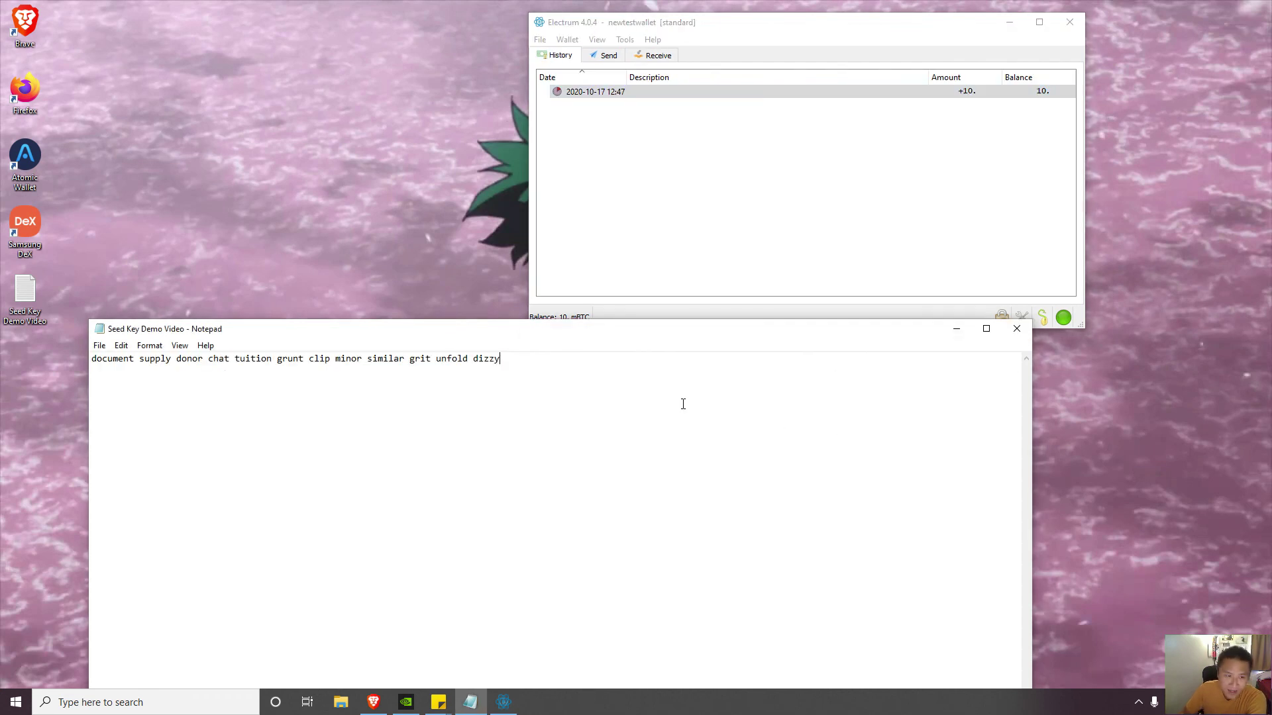
mouse_move(521, 335)
left_mouse_down()
mouse_move(507, 335)
mouse_move(510, 356)
left_mouse_up()
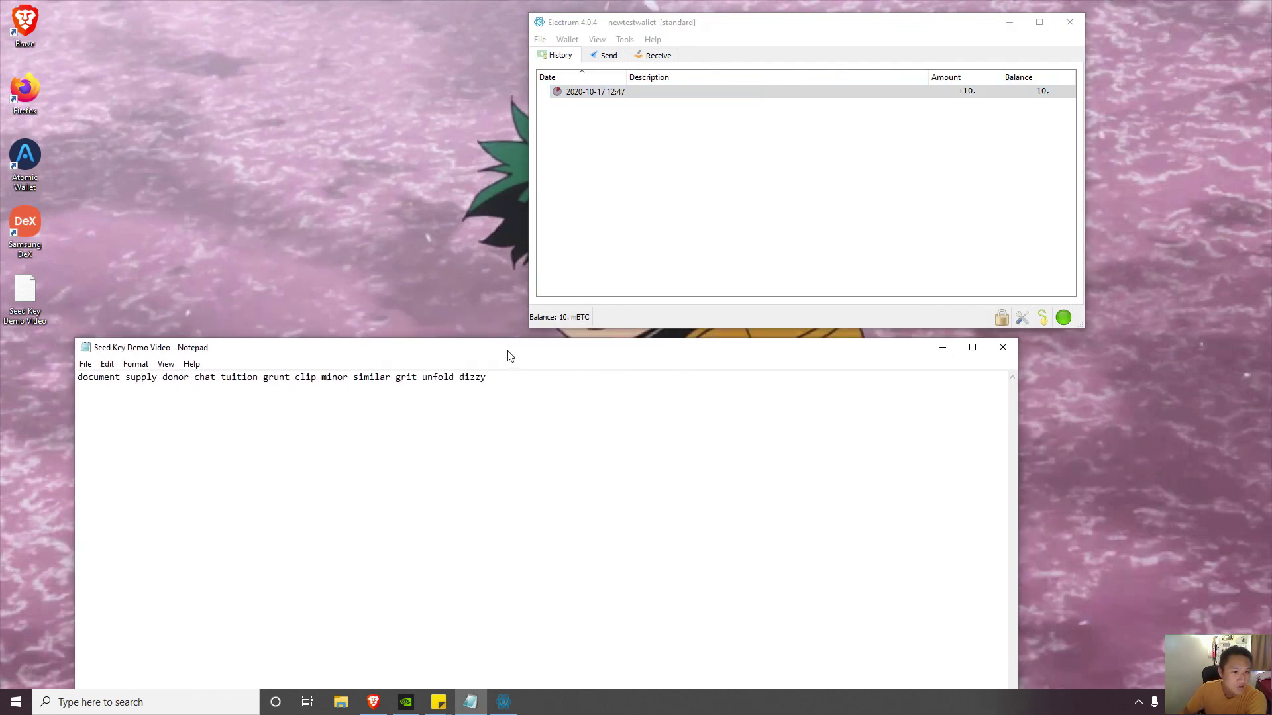
double_click(510, 347)
left_click(1211, 5)
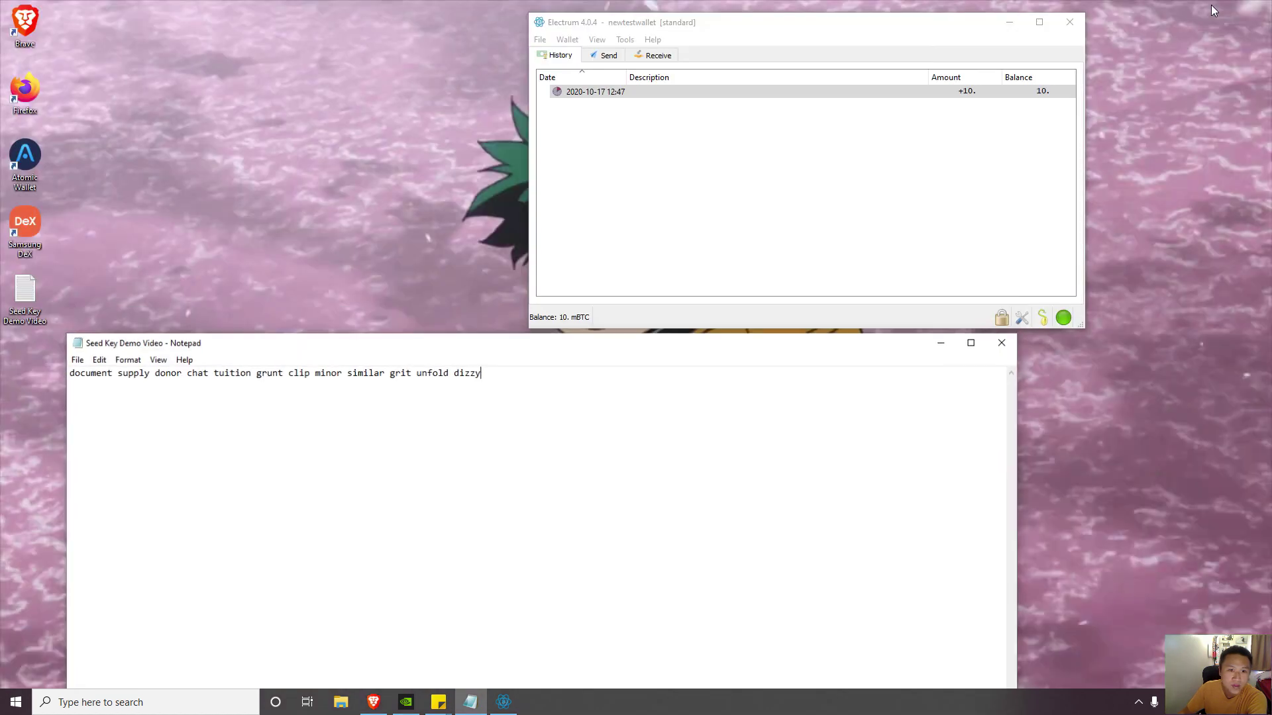
left_click_drag(483, 343, 464, 337)
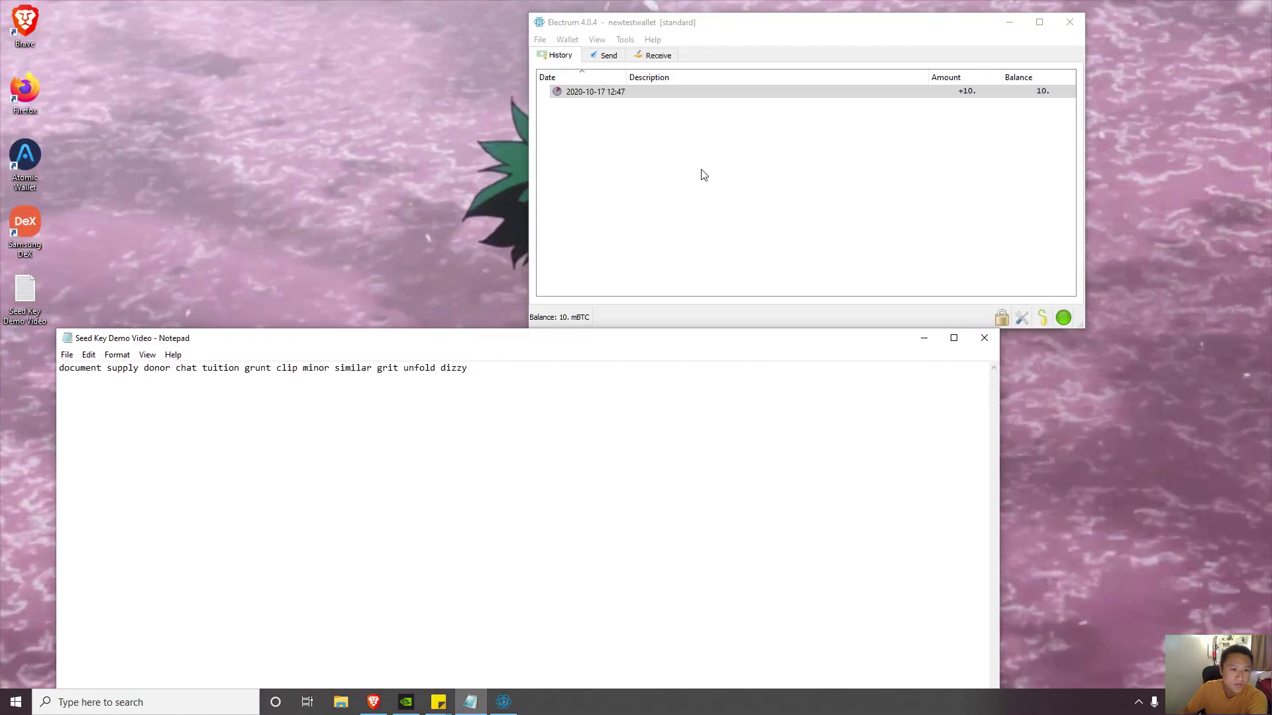
left_click(703, 174)
left_click_drag(805, 27, 872, 16)
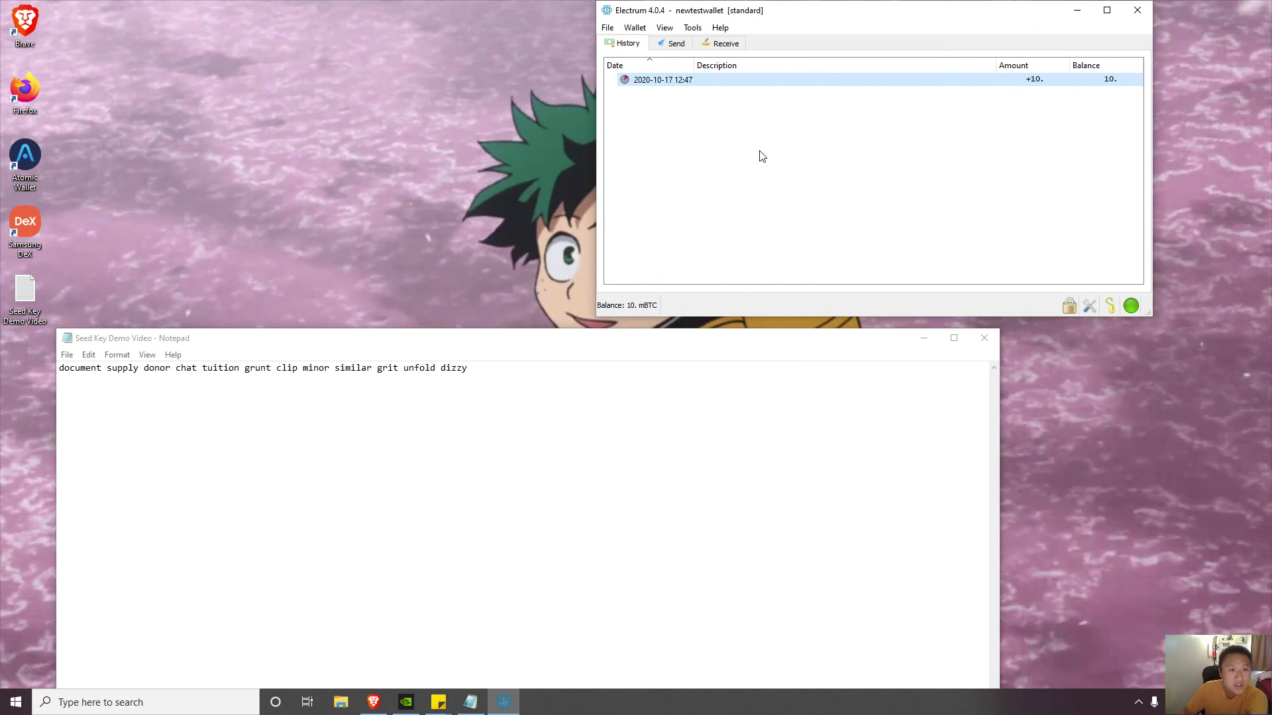
left_click(633, 28)
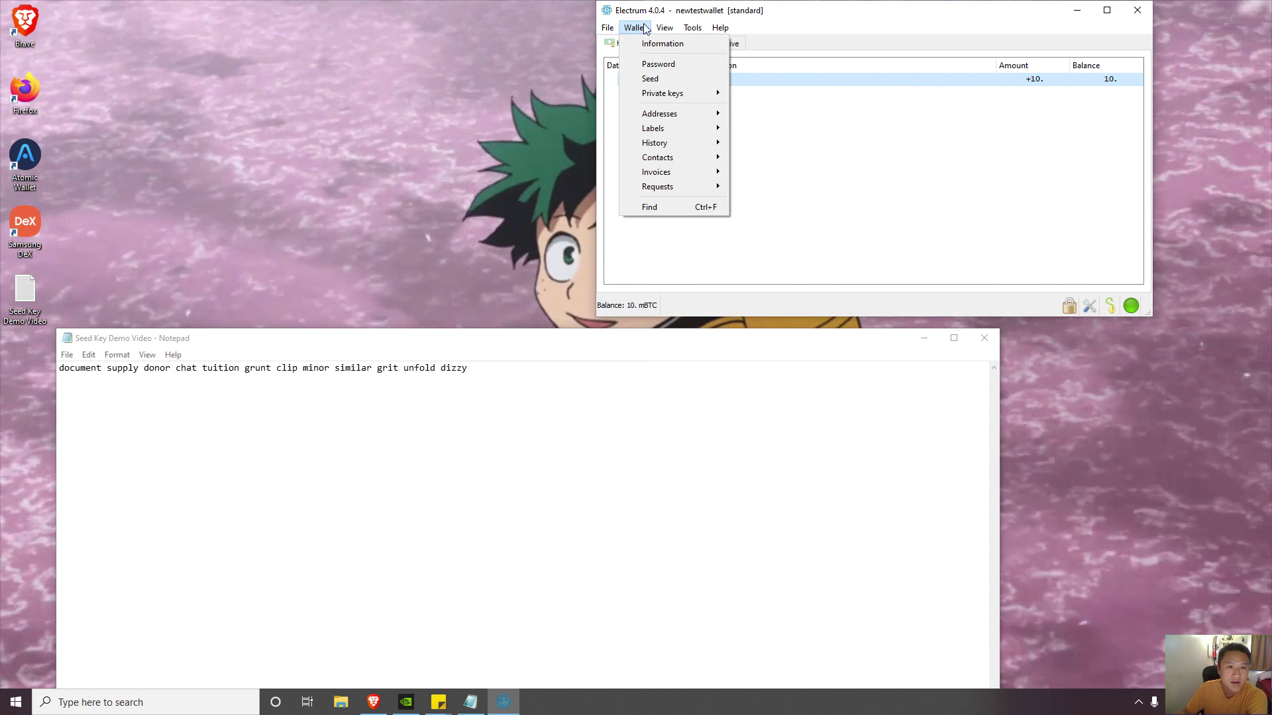
Reveal the 12-word seed with the wallet password, compare it to the Notepad phrase, and close it.
left_click(662, 78)
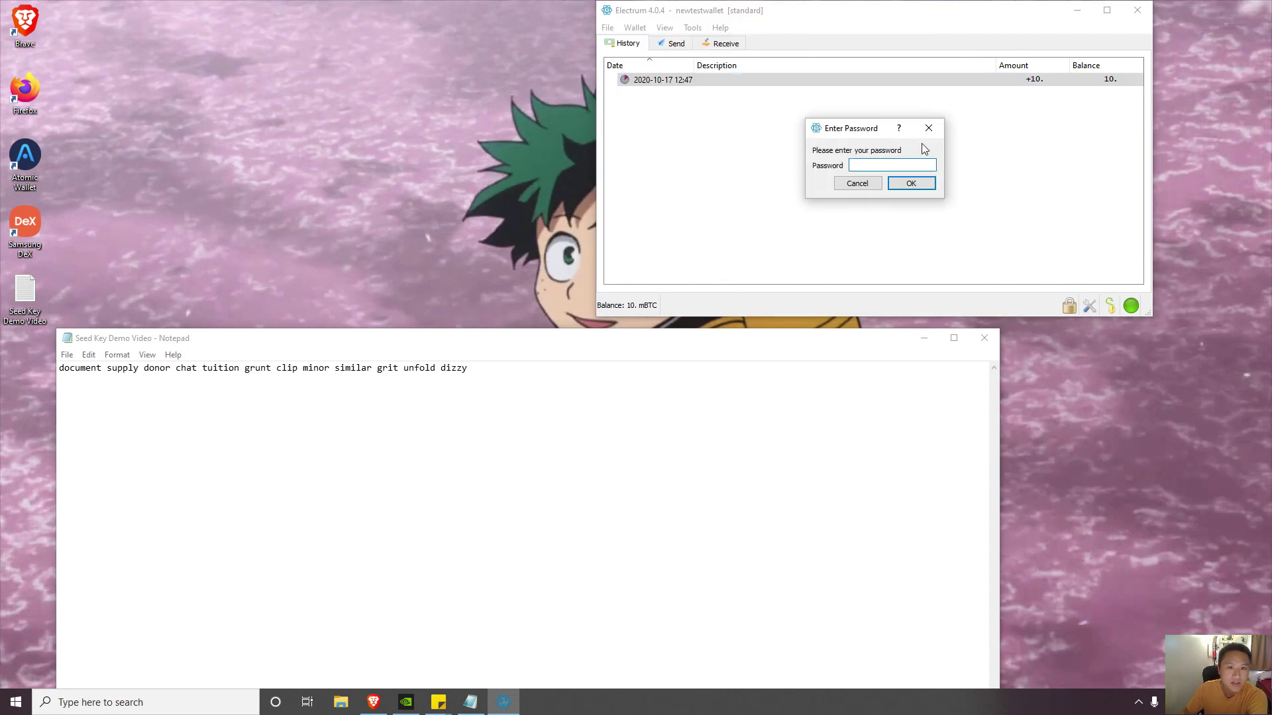
type("aaaa")
key("BackSpace")
key("BackSpace")
key("BackSpace")
key("BackSpace")
type("aaaaaaaaaaaa")
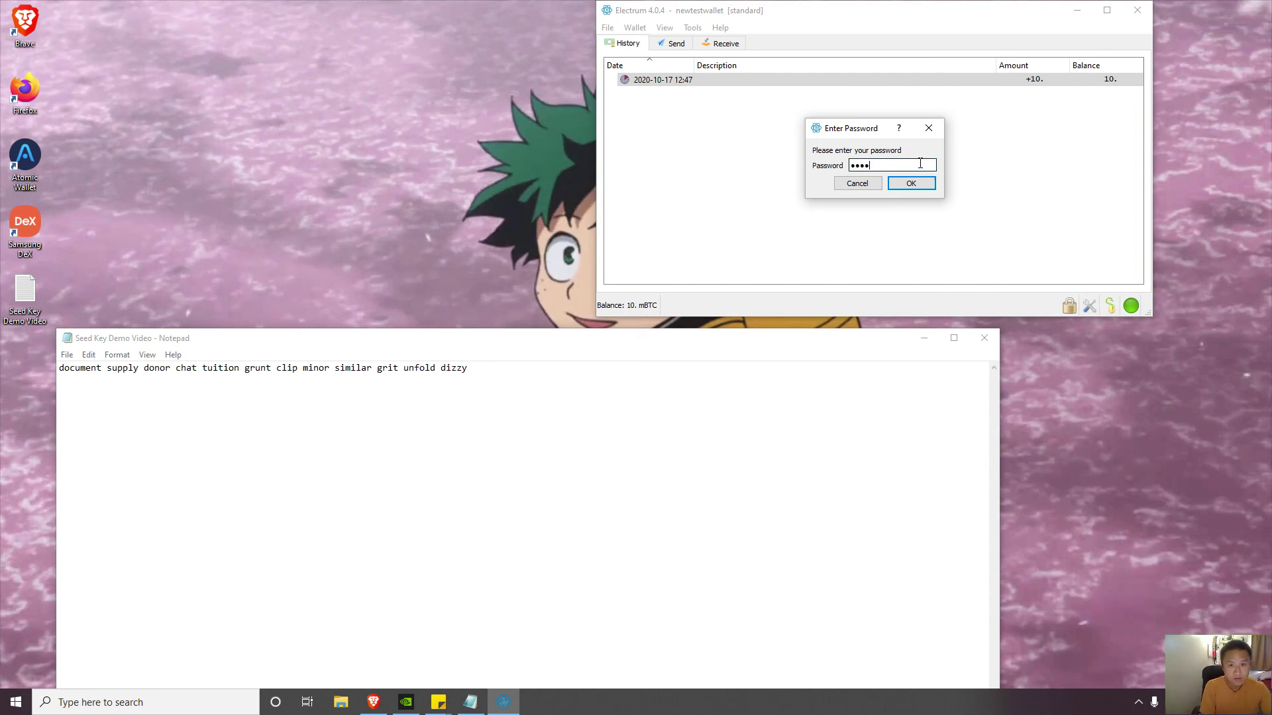
key("Return")
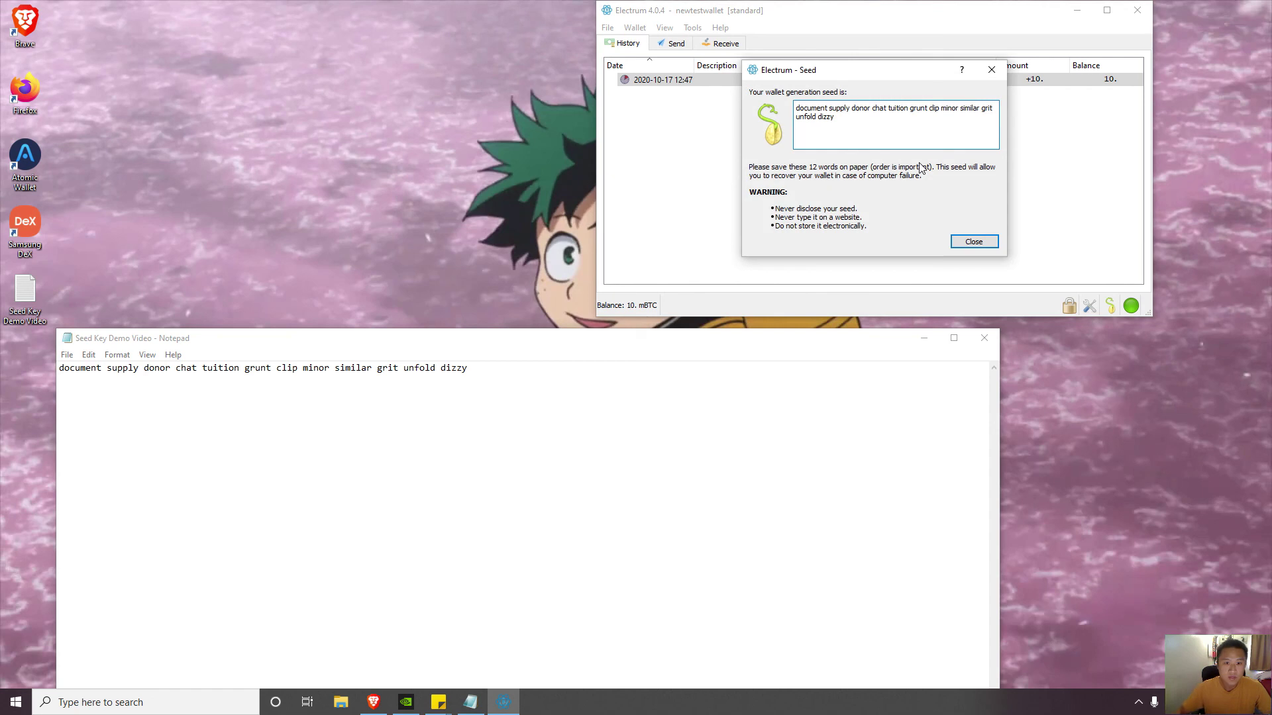
left_click_drag(864, 126, 631, 53)
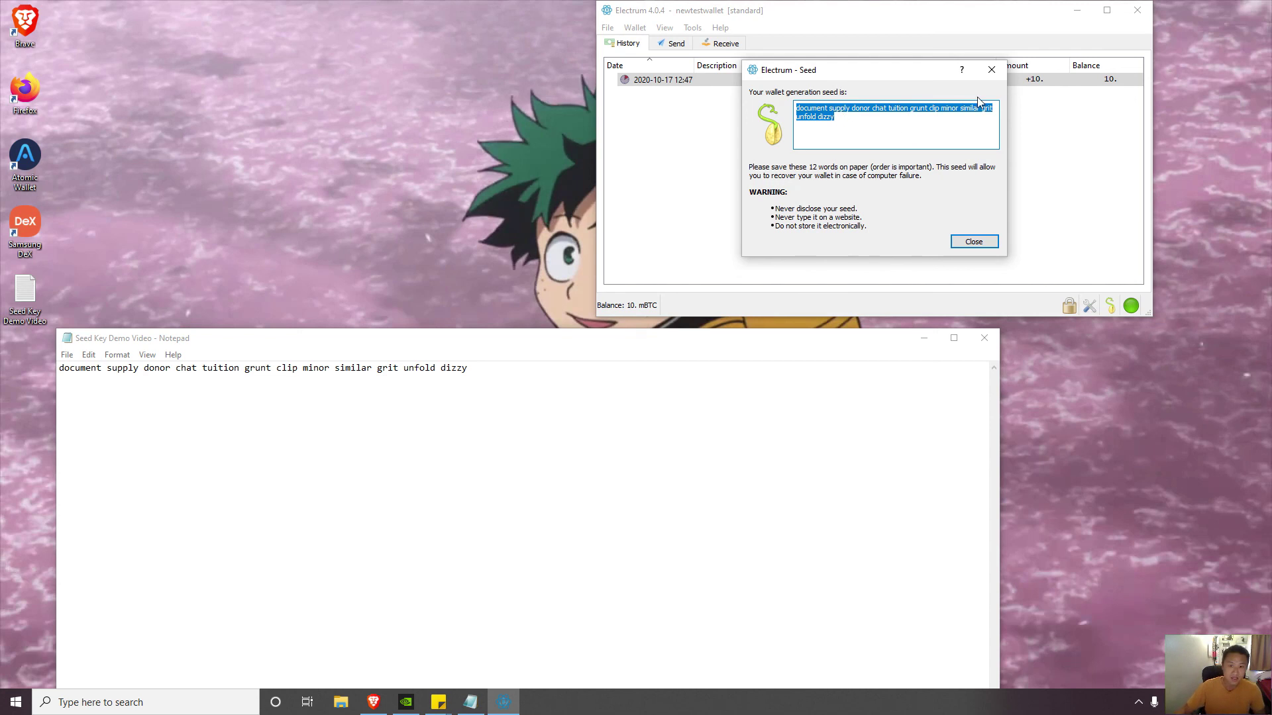
left_click(974, 242)
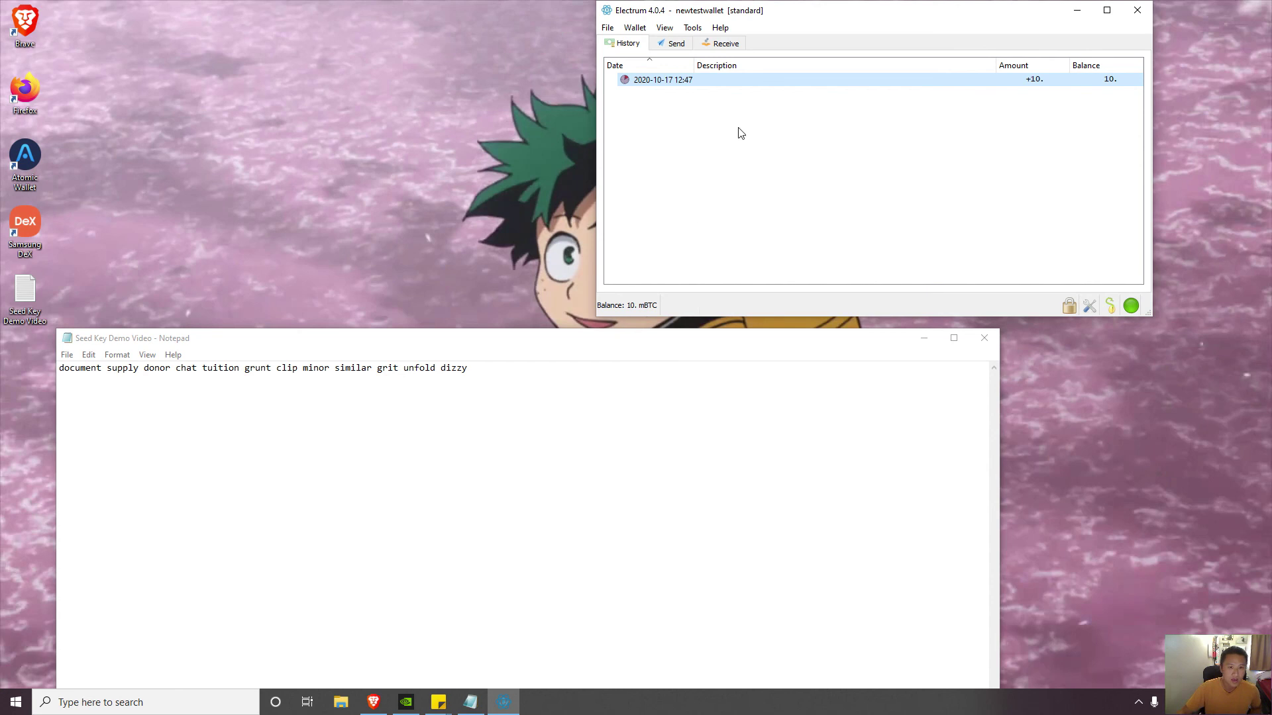
left_click_drag(819, 13, 804, 34)
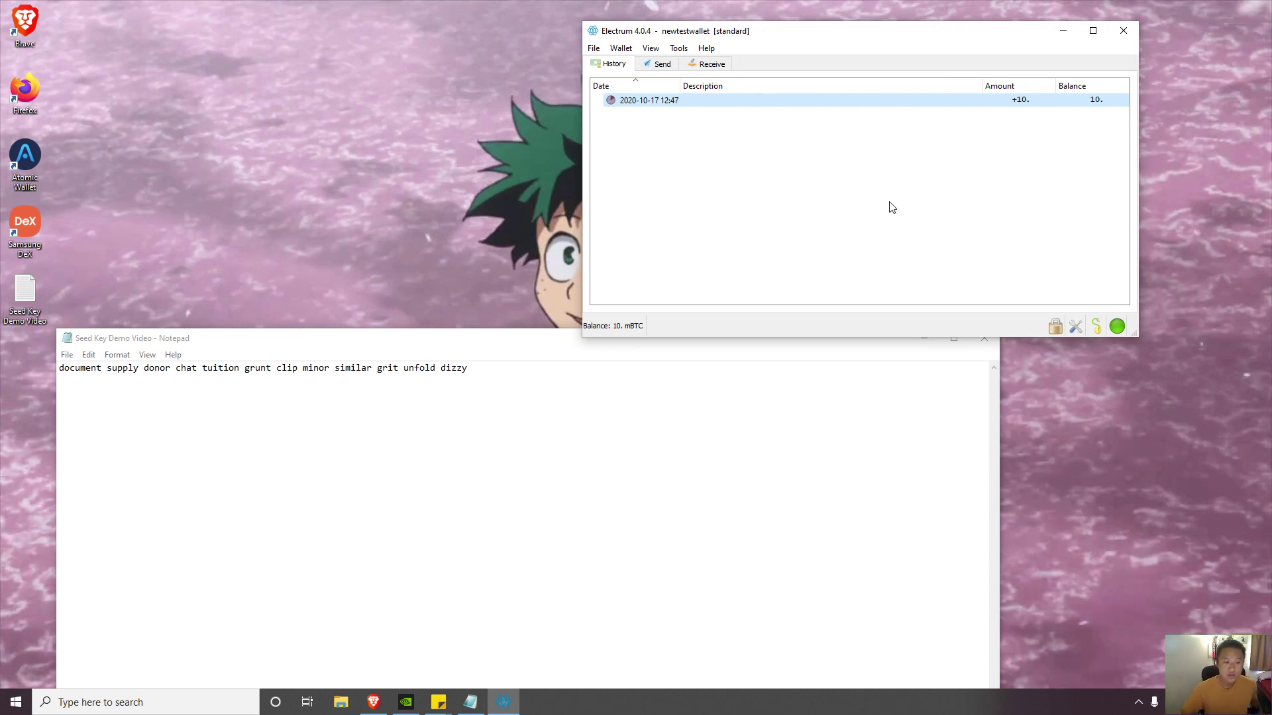
left_click_drag(590, 344, 597, 354)
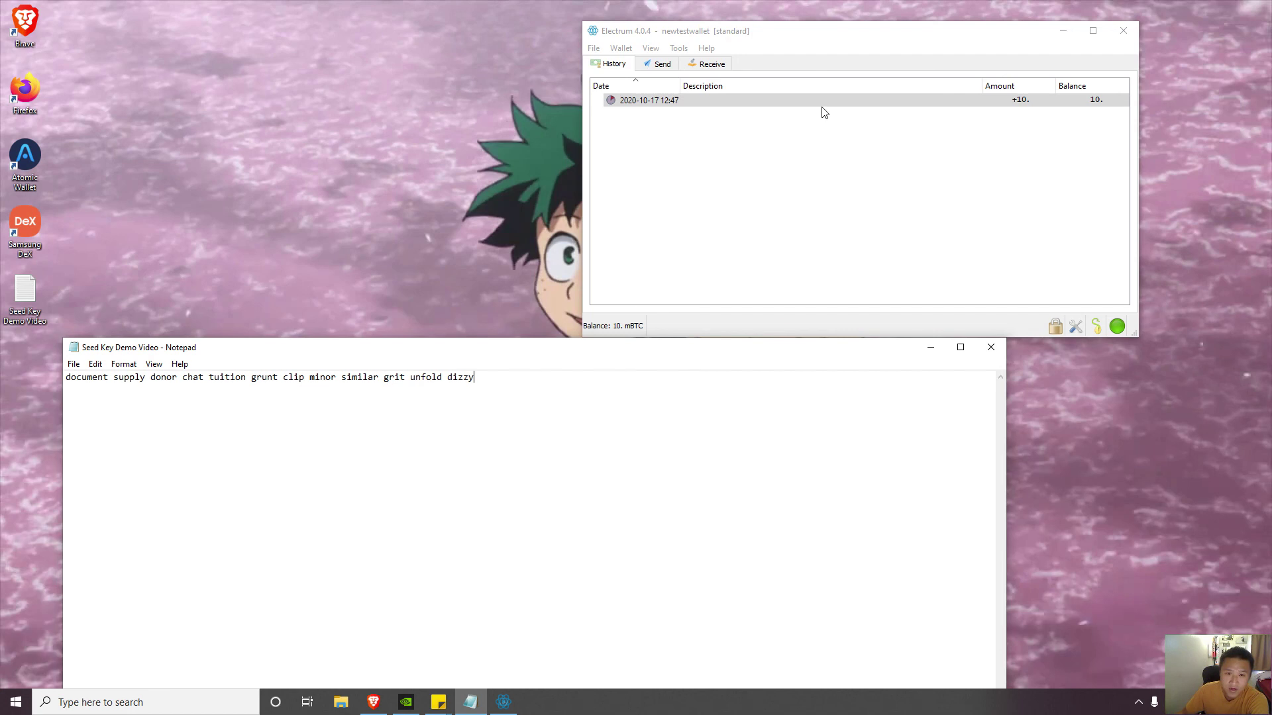
left_click(836, 188)
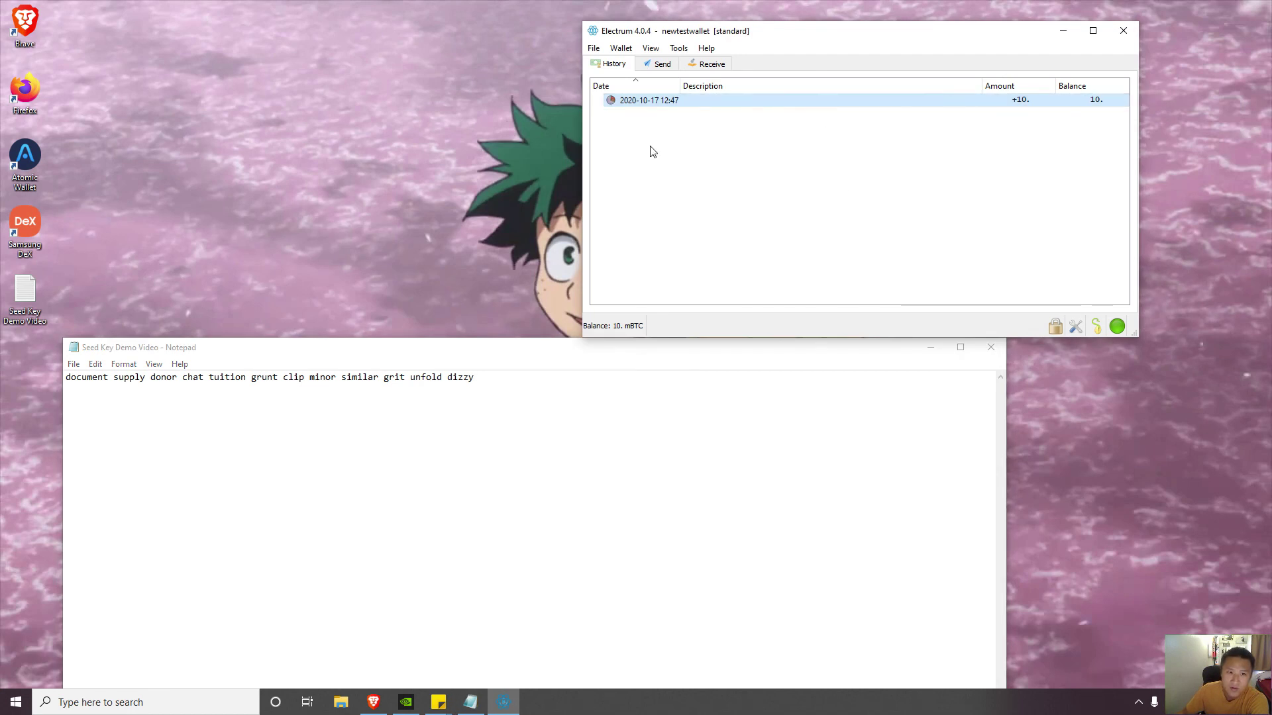
left_click(985, 199)
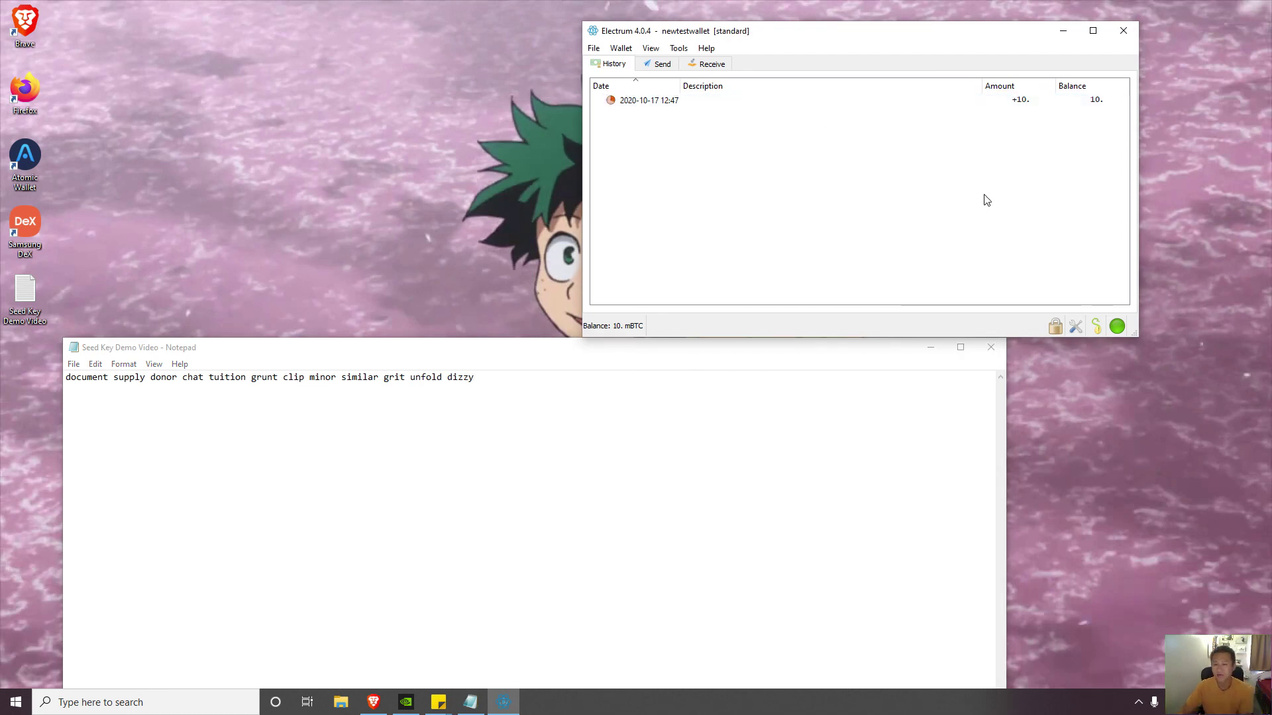